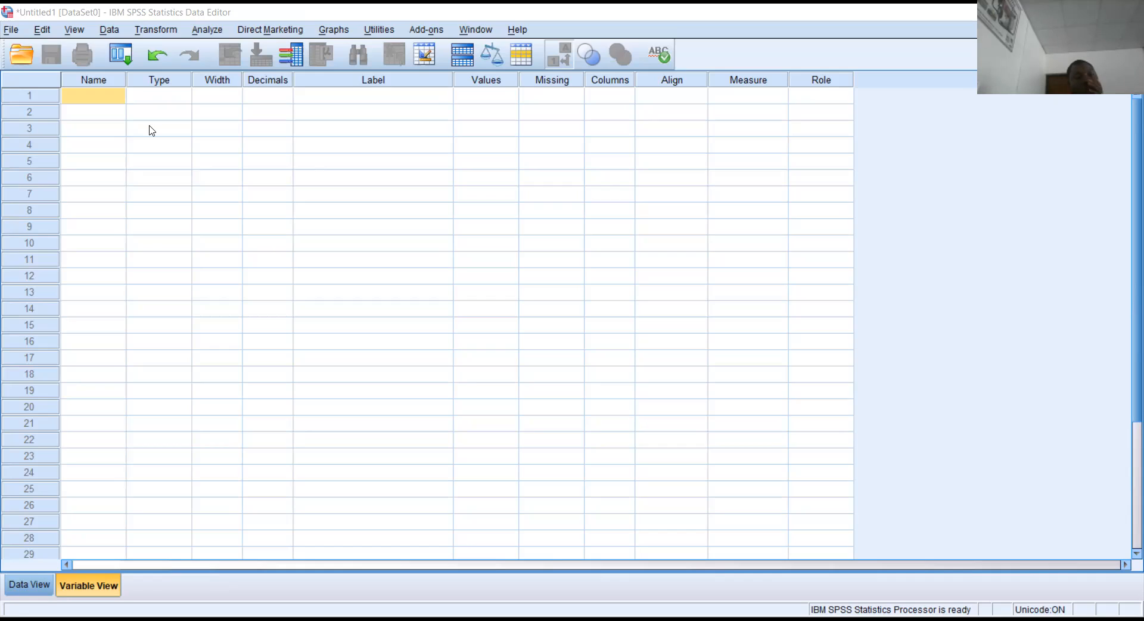
Browse the File, Edit, View, Data, Analyze and Graphs menus, then dismiss them.
left_click(100, 100)
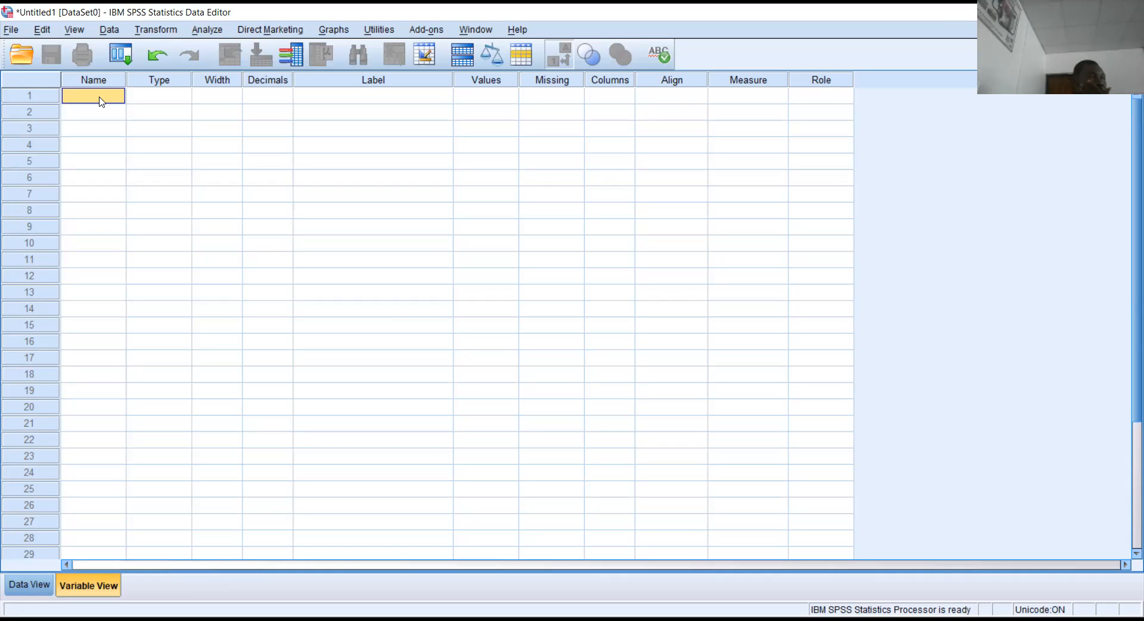
left_click(18, 34)
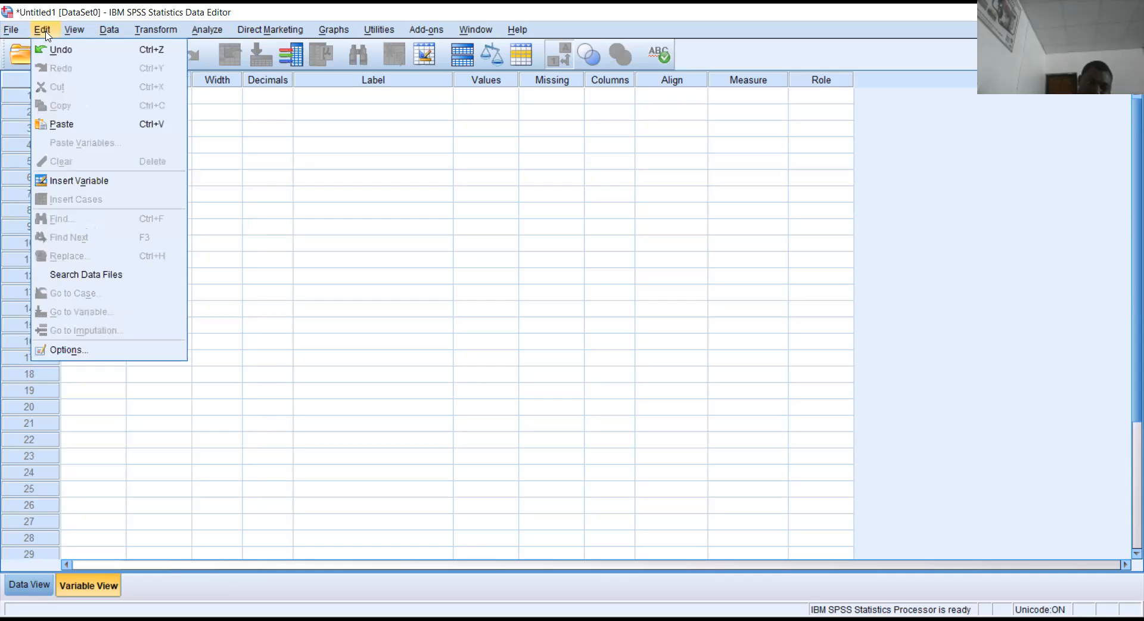
left_click(46, 32)
left_click(67, 31)
left_click(109, 30)
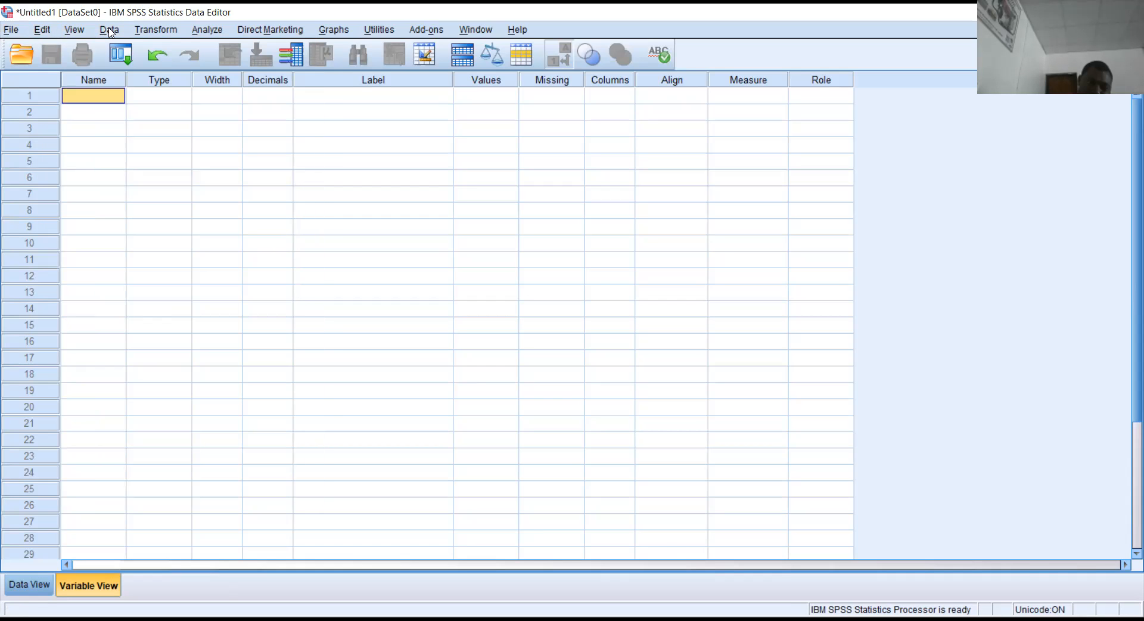
left_click(207, 31)
left_click(207, 31)
left_click(345, 34)
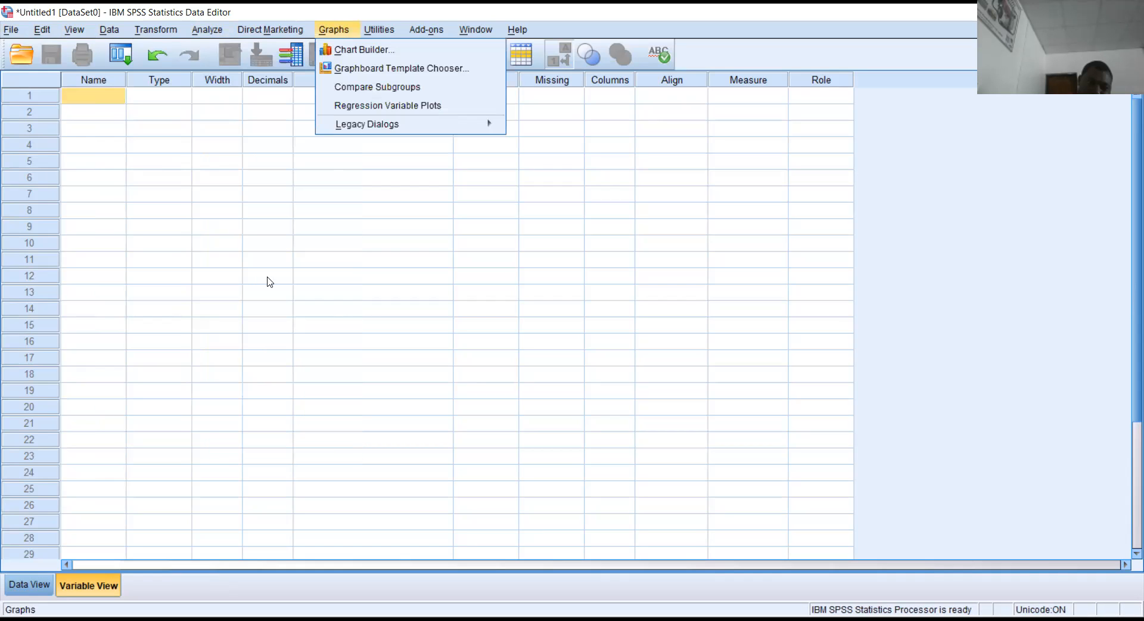
left_click(281, 293)
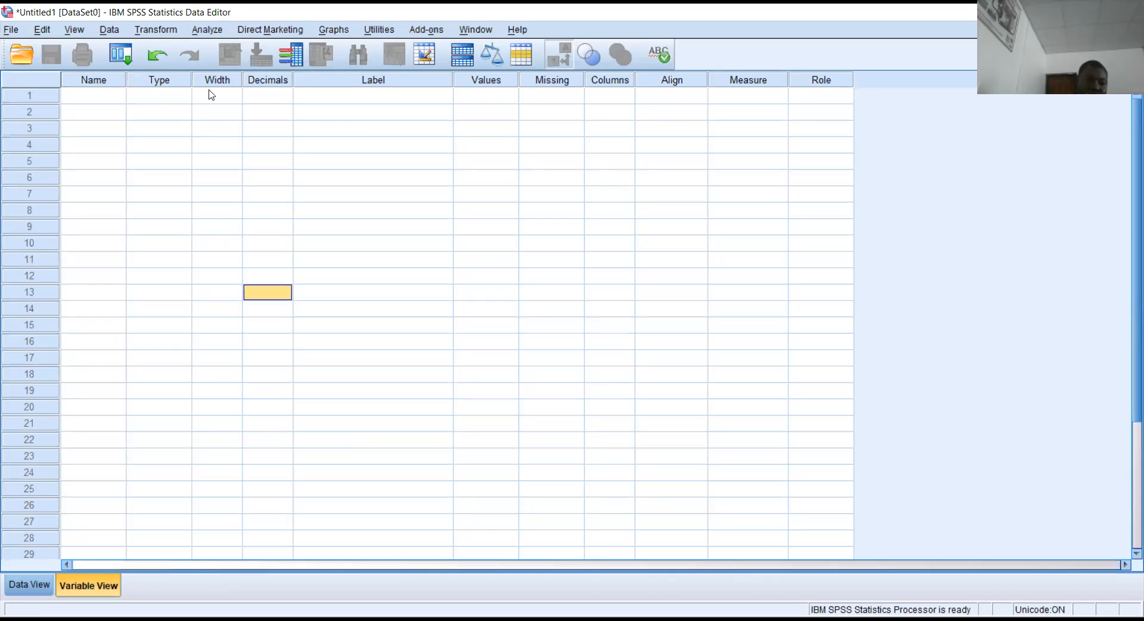
Look through Analyze's Reports, Descriptive Statistics, Classify and Dimension Reduction submenus, then show Graphs.
left_click(210, 33)
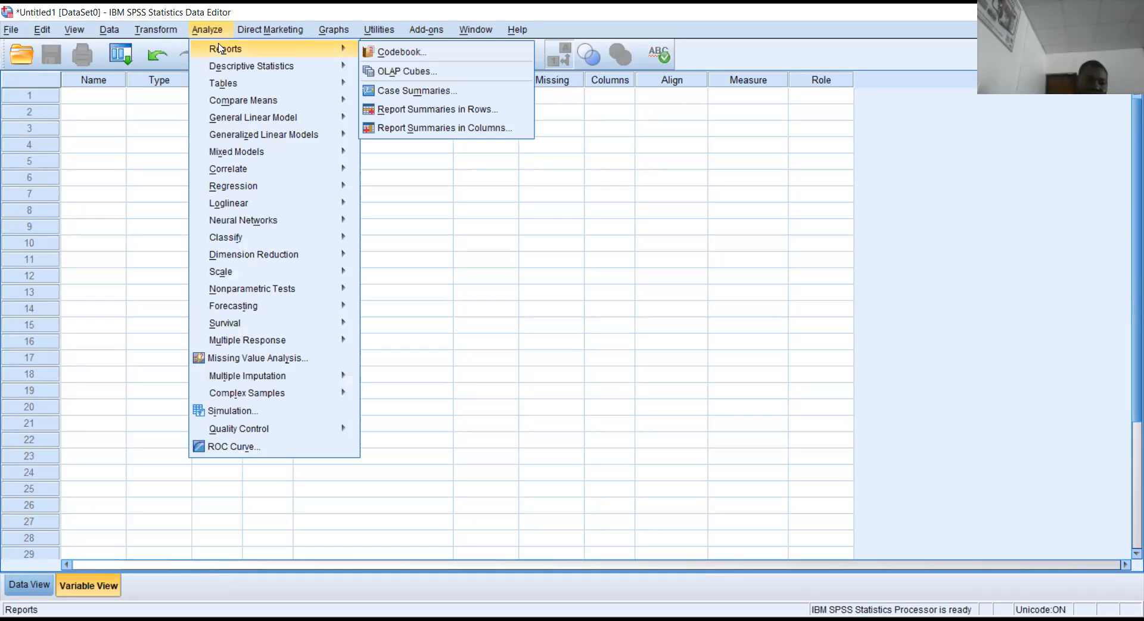
mouse_move(223, 67)
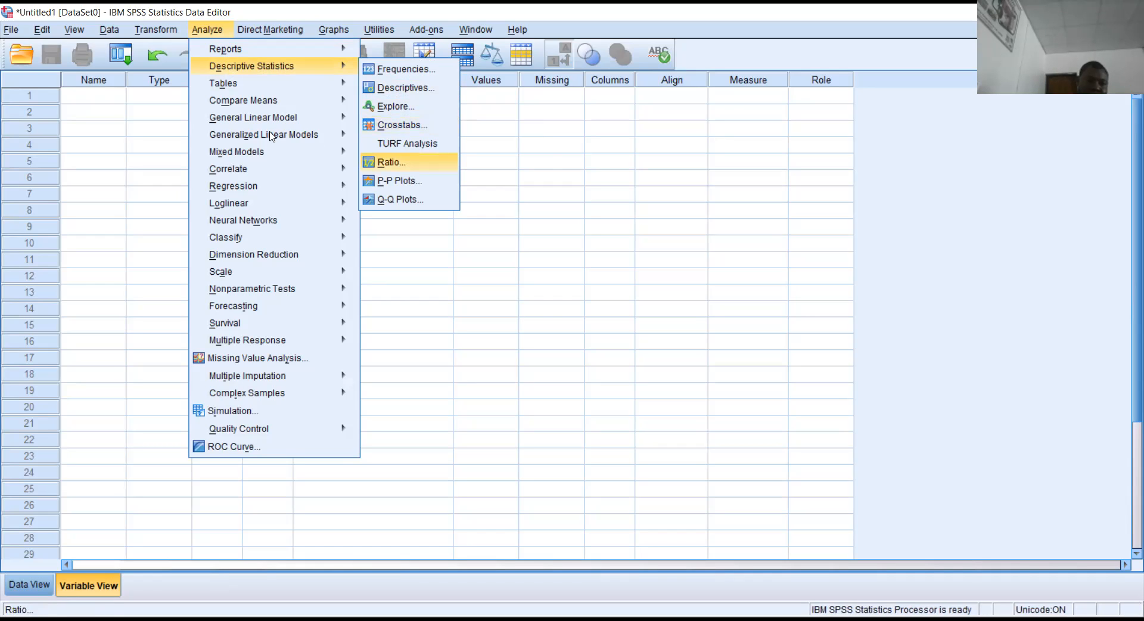
mouse_move(268, 132)
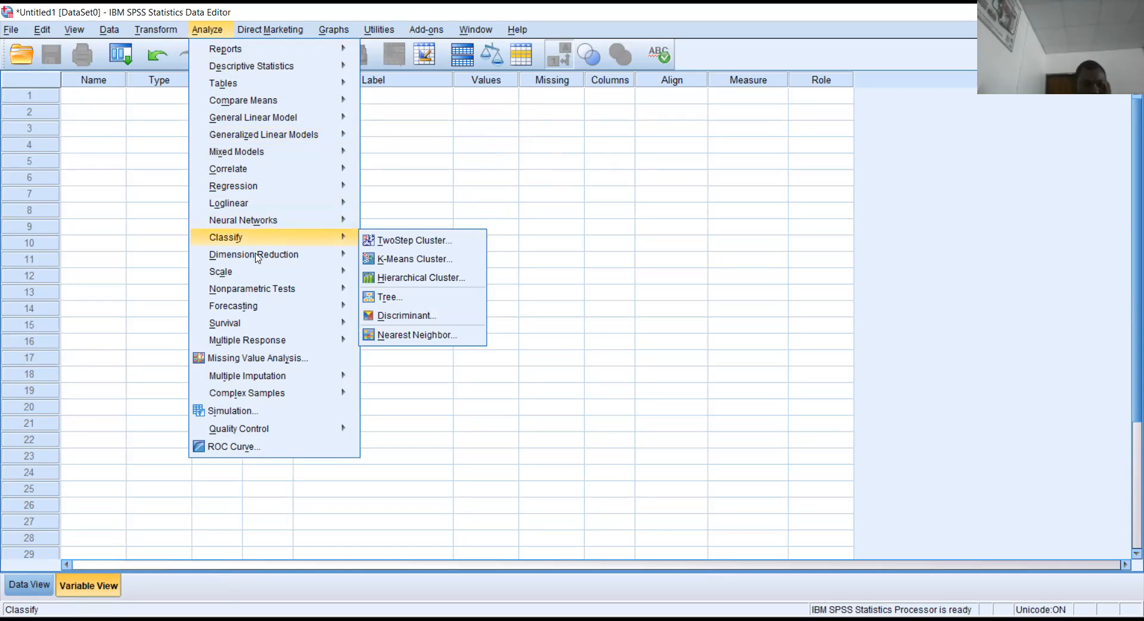
mouse_move(256, 256)
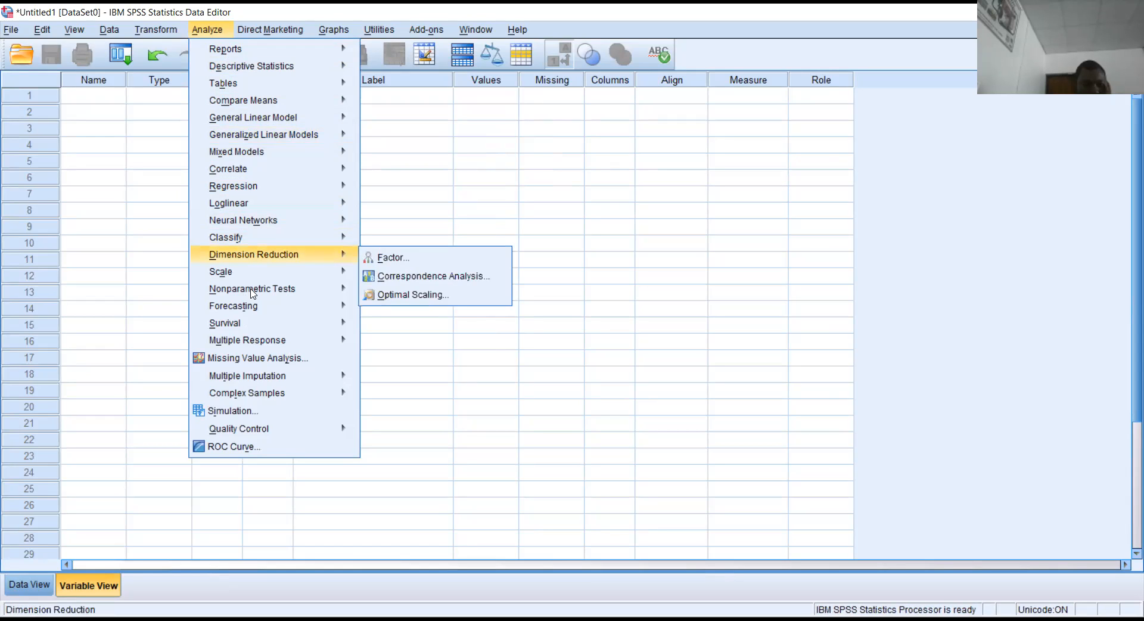
mouse_move(252, 290)
left_click(489, 141)
left_click(333, 31)
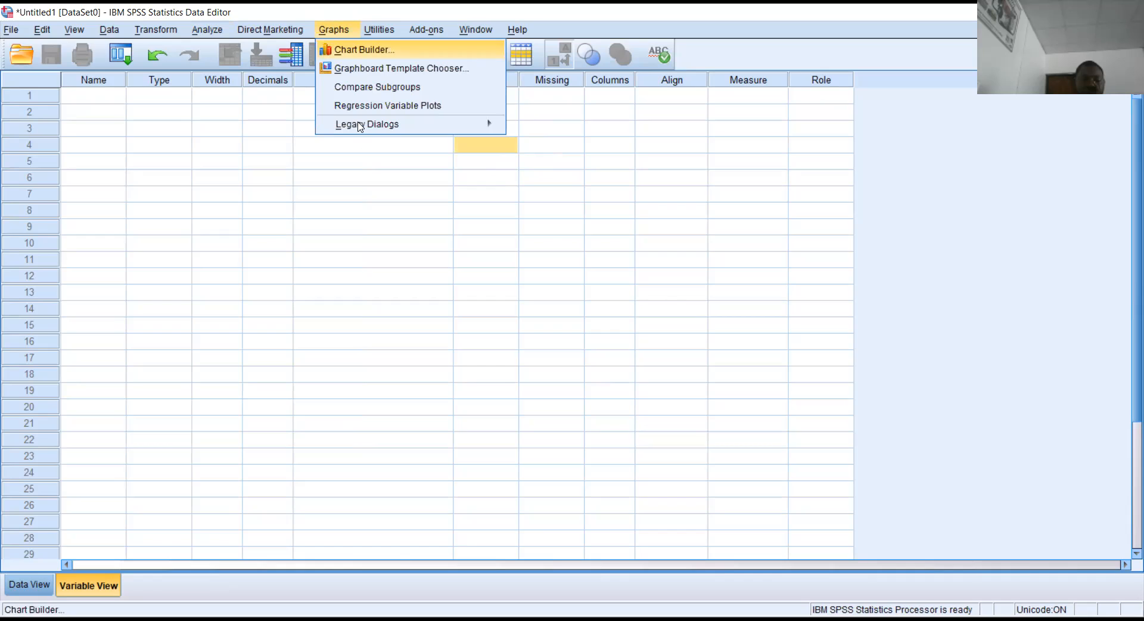
Show the Graphs > Legacy Dialogs submenu, then close the Graphs menu.
mouse_move(373, 125)
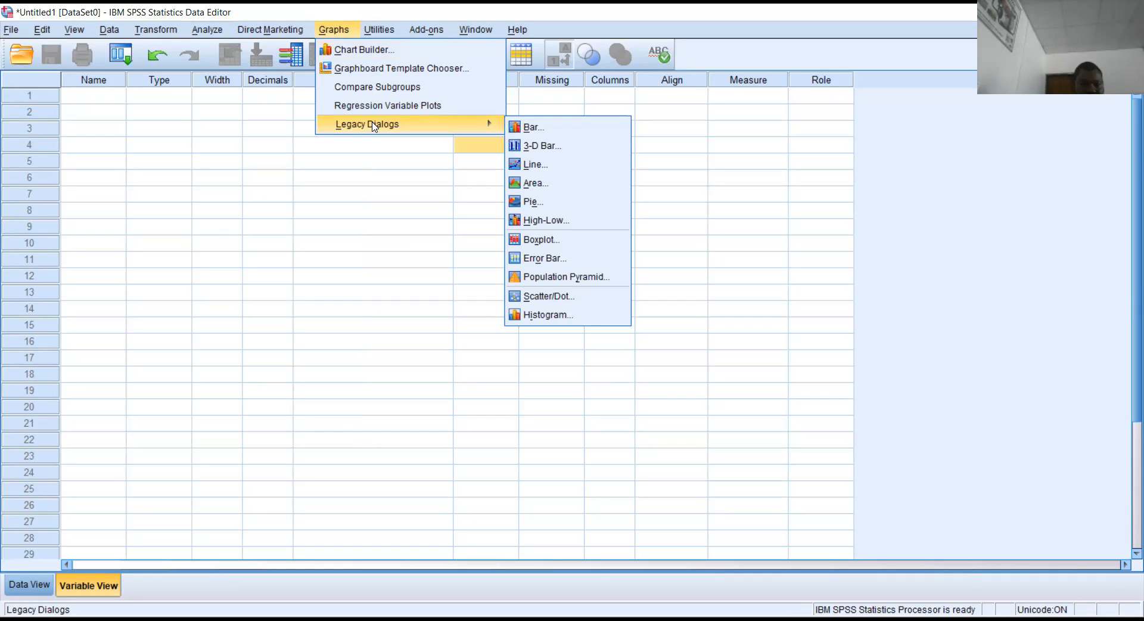
left_click(335, 144)
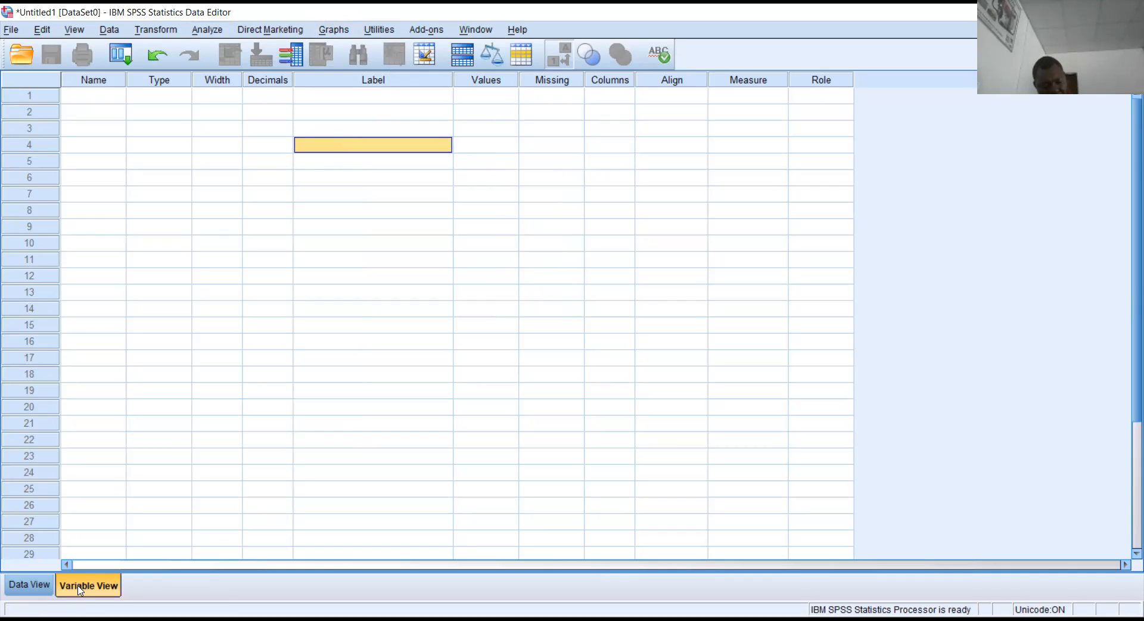
left_click(29, 585)
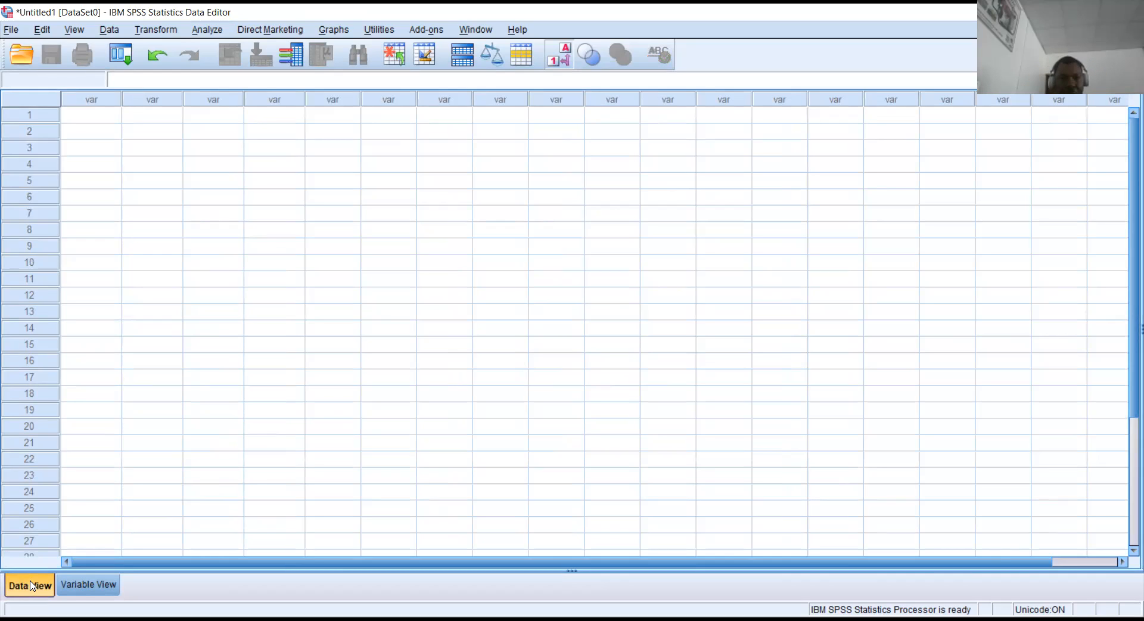
left_click(85, 581)
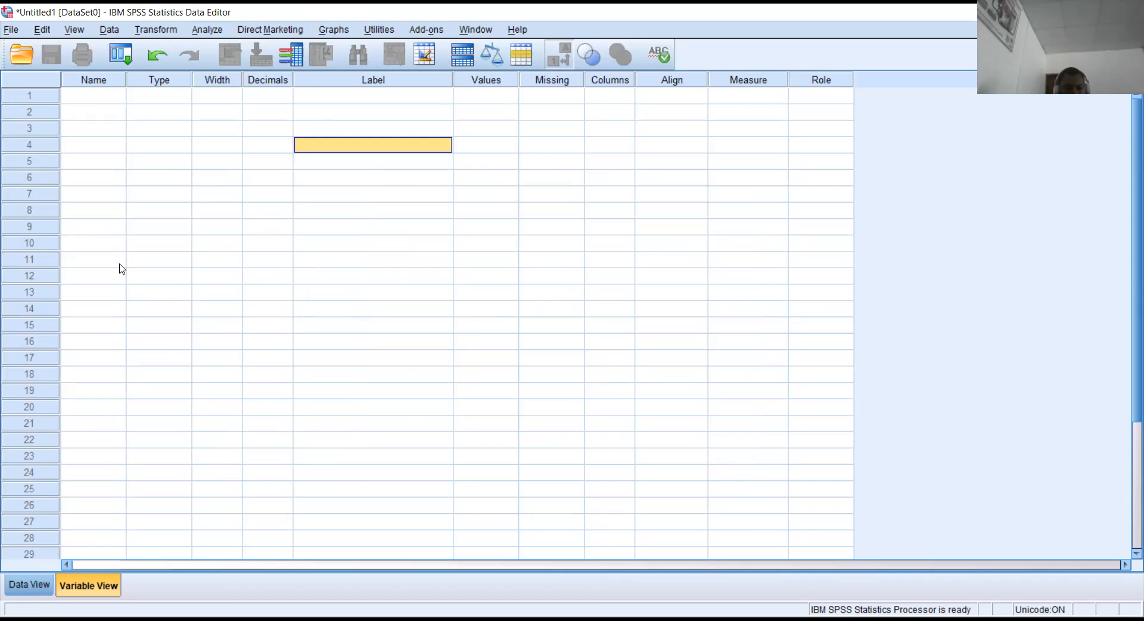
left_click(100, 98)
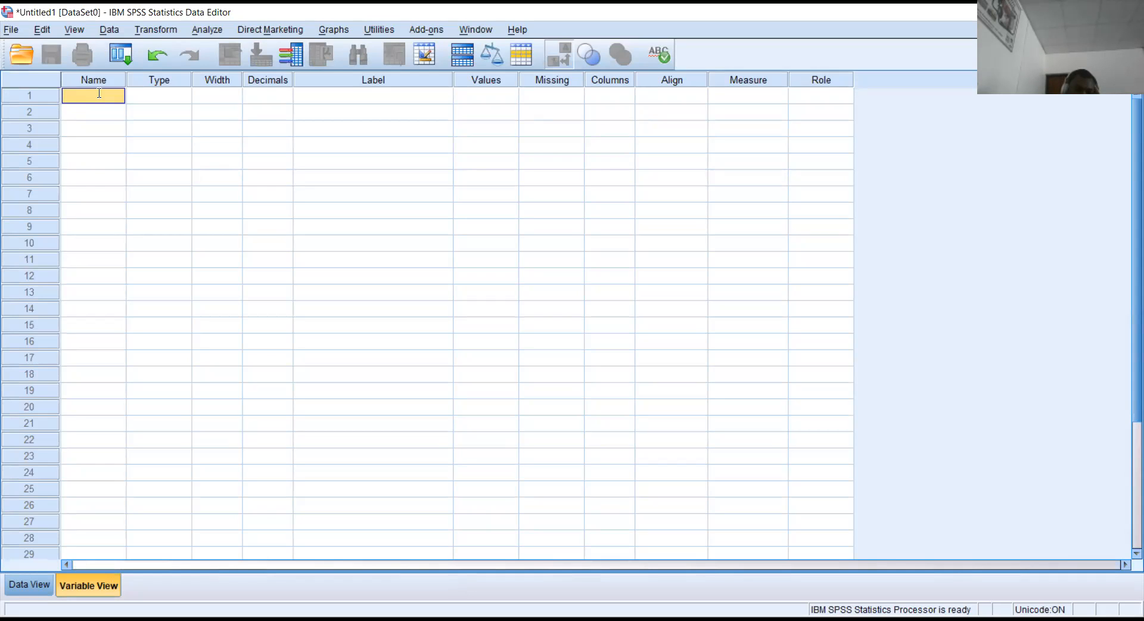
Name the first three variables Gender, Education and Marital, correcting the rejected third name.
type("Gender")
key("Return")
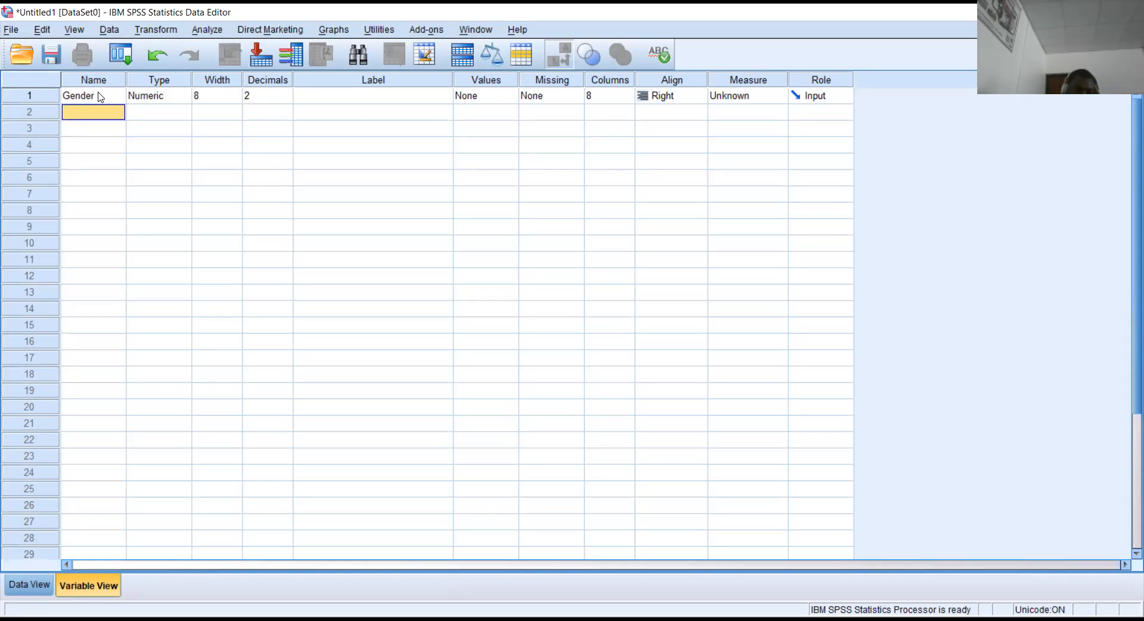
type("Education")
key("Return")
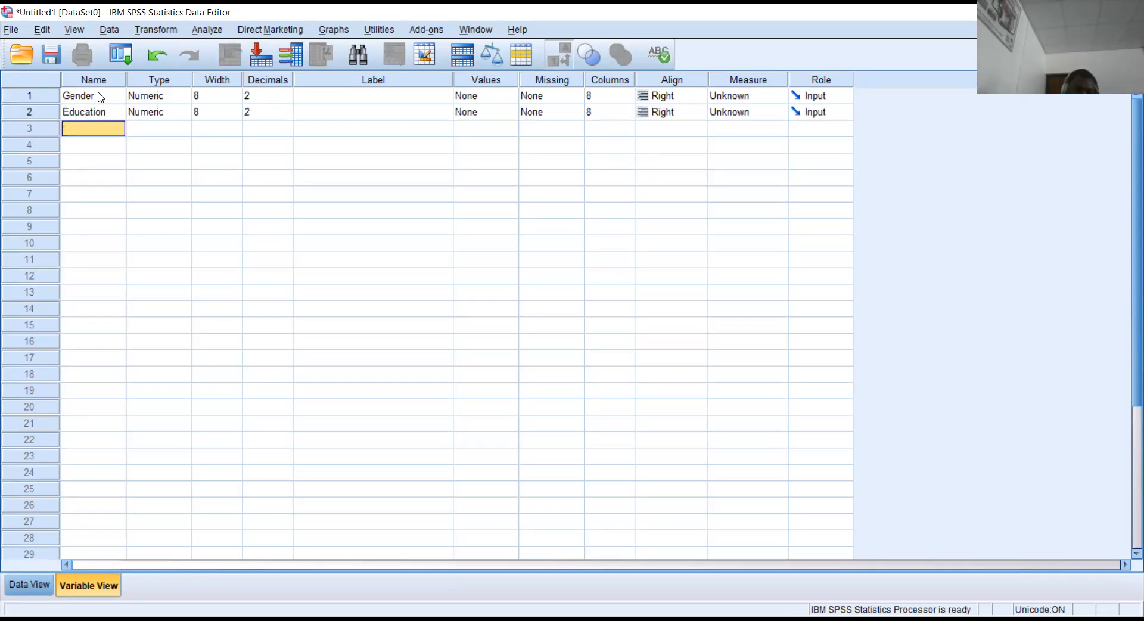
type("Marital")
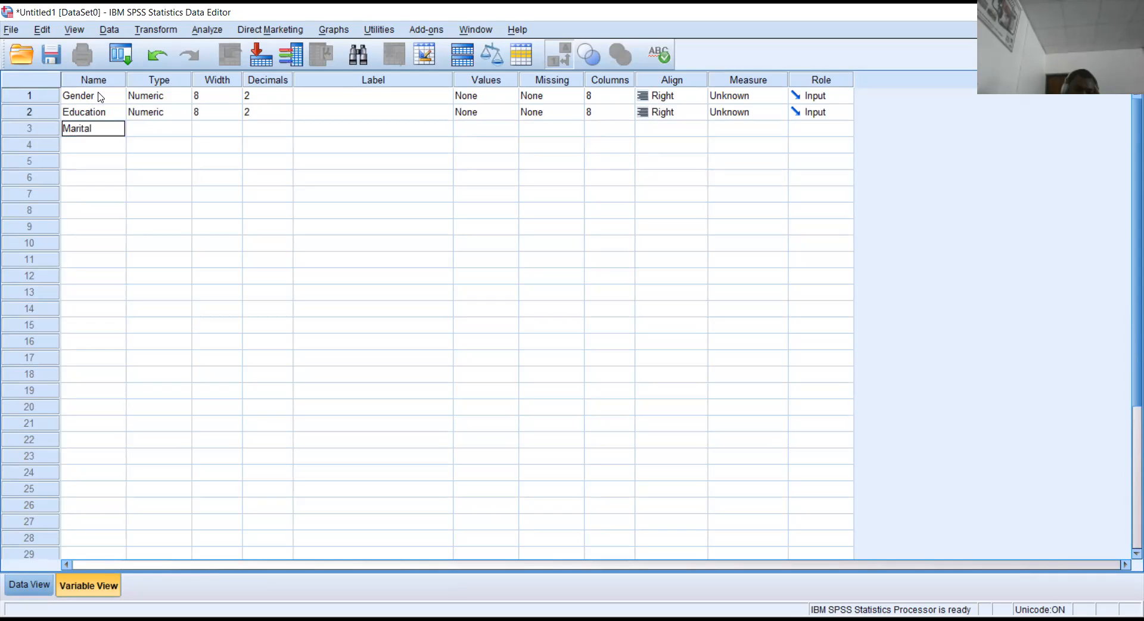
key("Return")
left_click(738, 272)
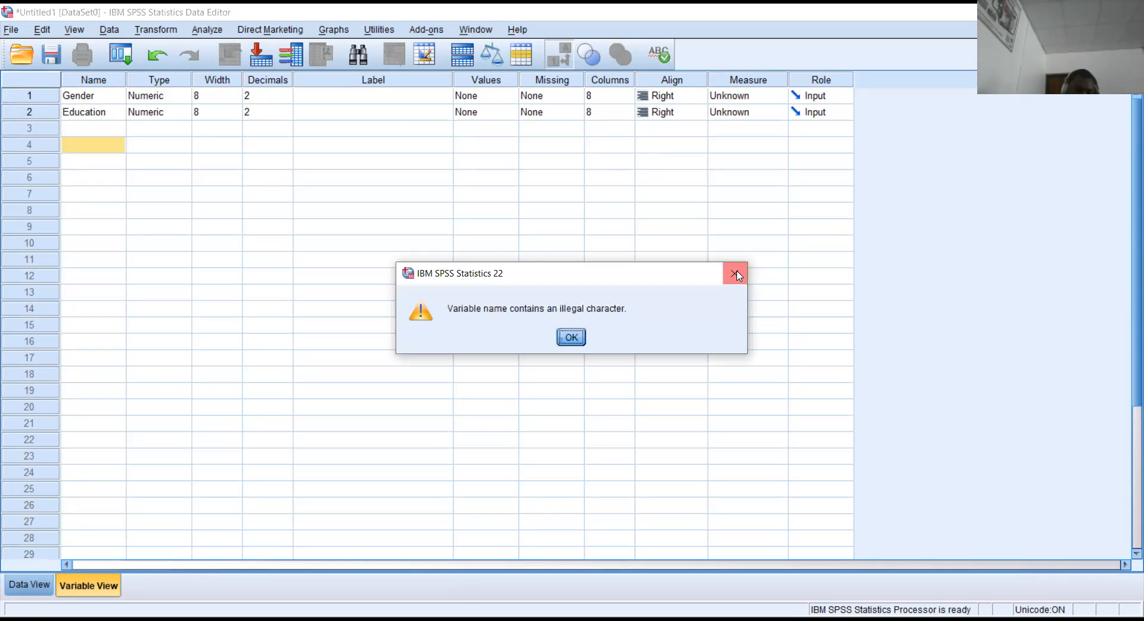
left_click(113, 128)
type("M")
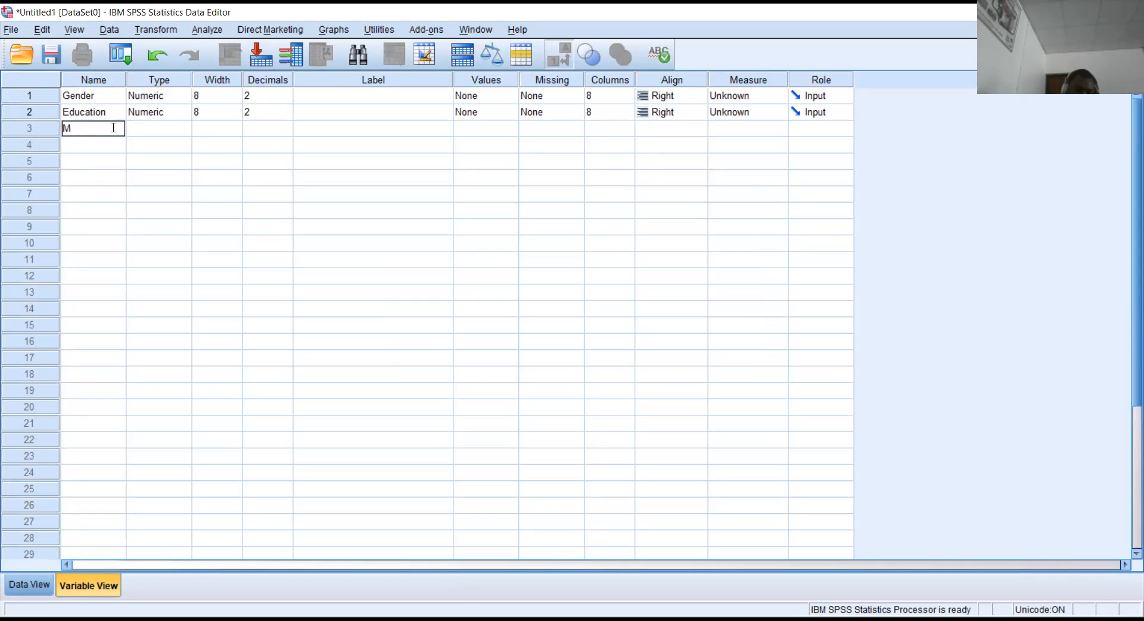
type("arital")
key("Return")
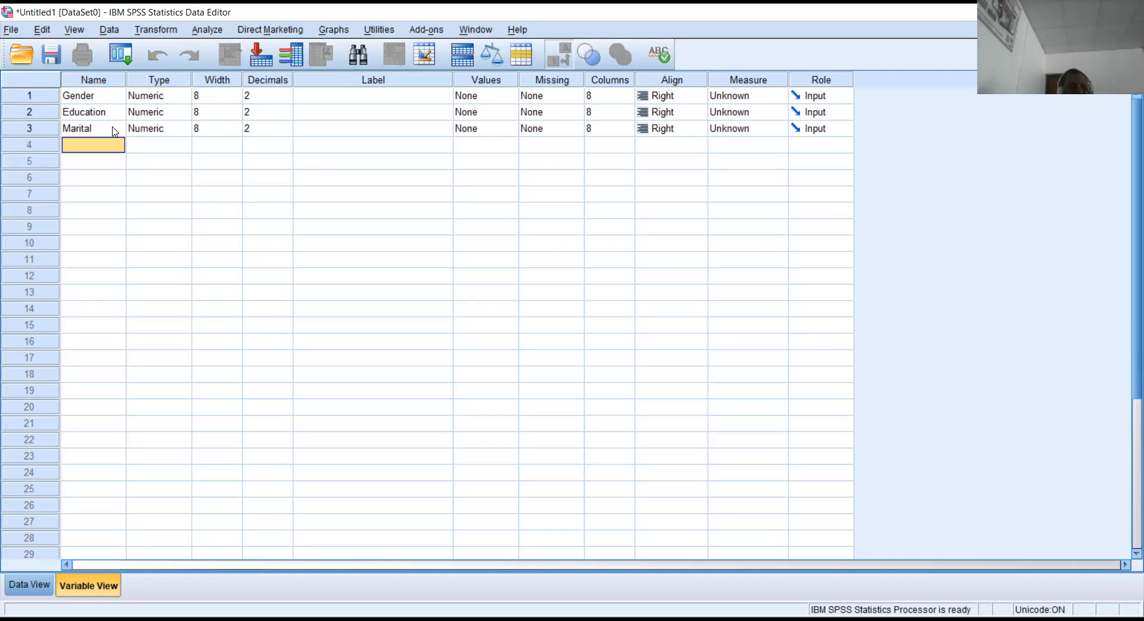
left_click(75, 94)
type("1gend")
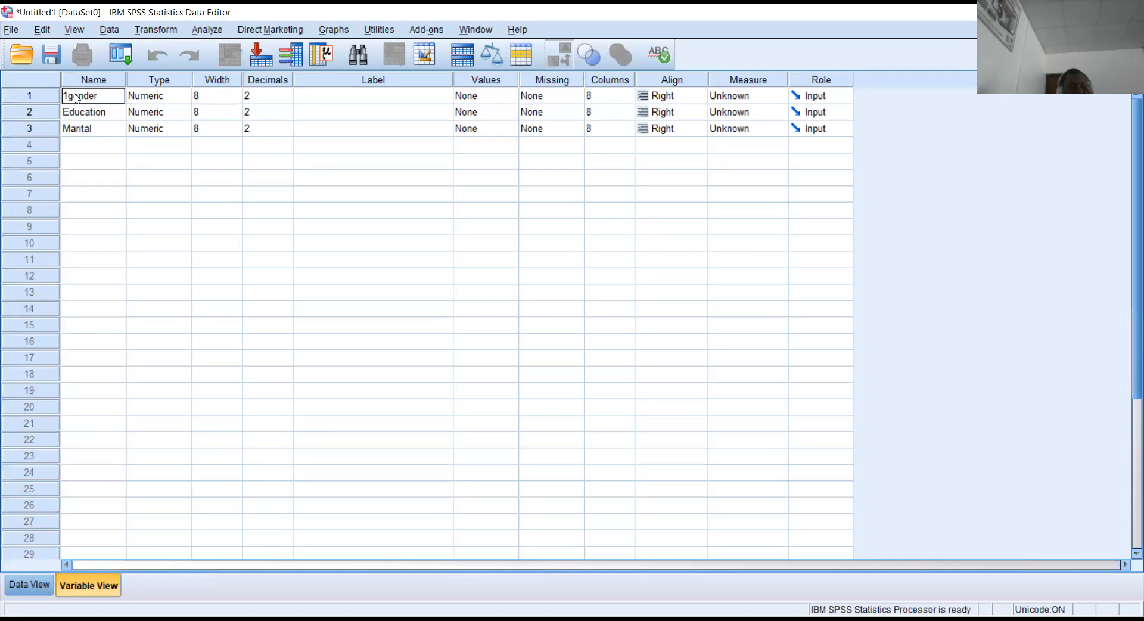
key("Return")
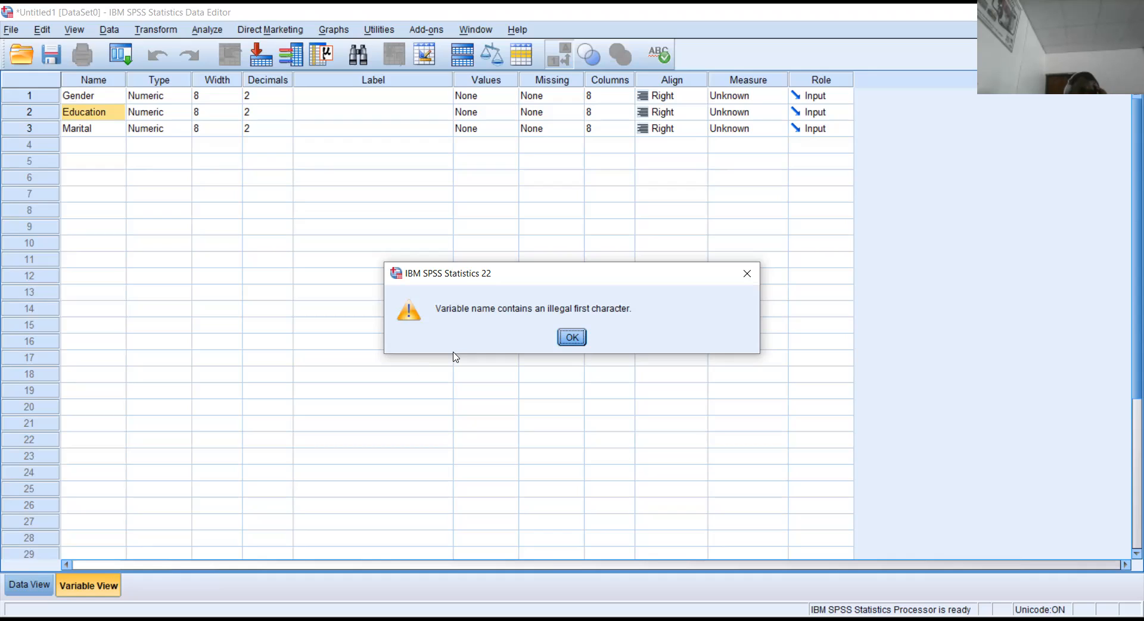
left_click(96, 95)
key("Return")
left_click(101, 101)
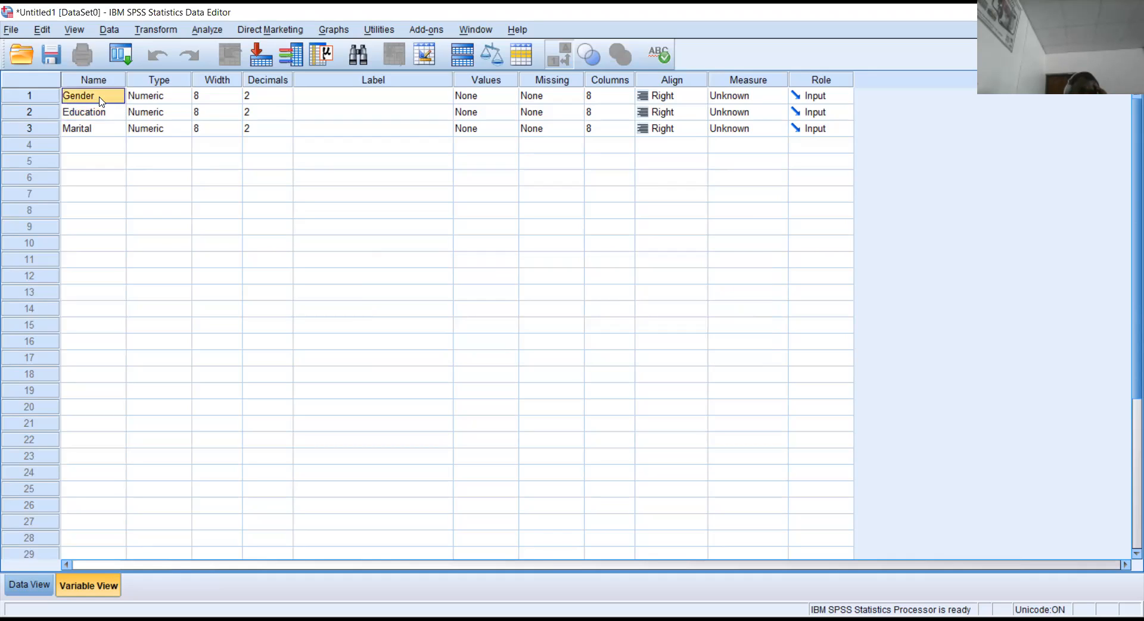
type("Gende")
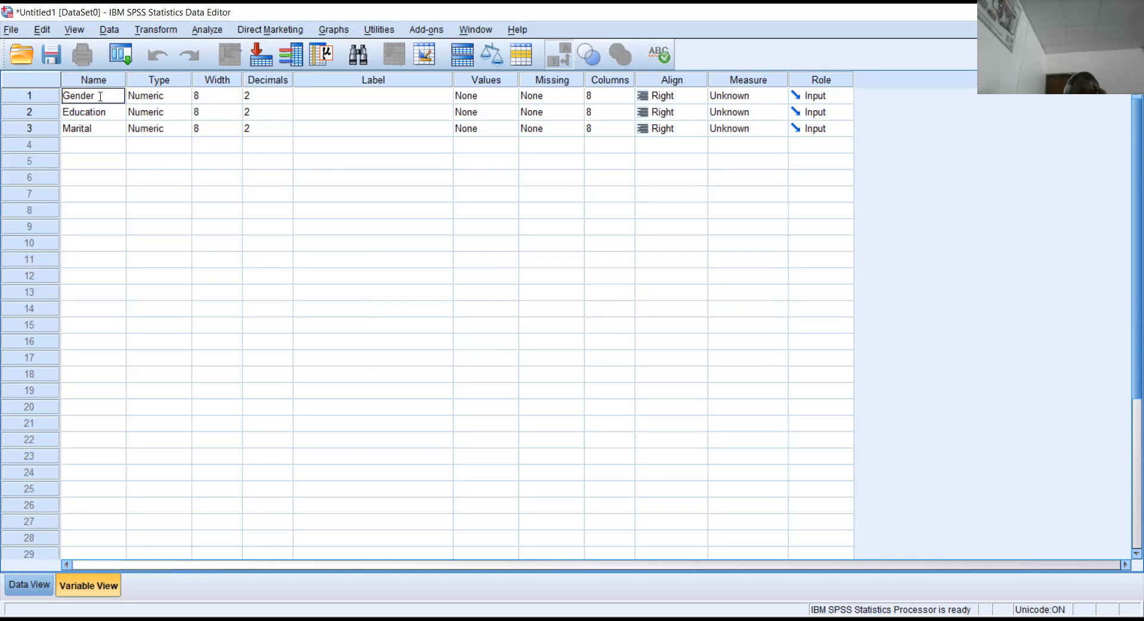
type("of")
type(" R")
type("esp")
type("ond")
type("ent")
key("Return")
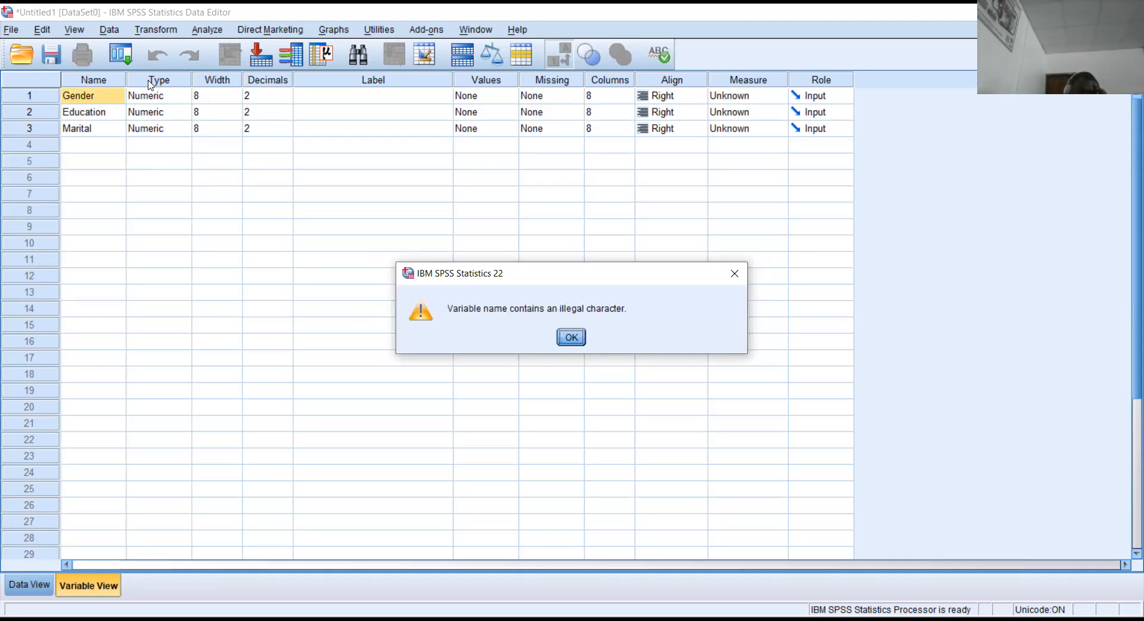
left_click(735, 275)
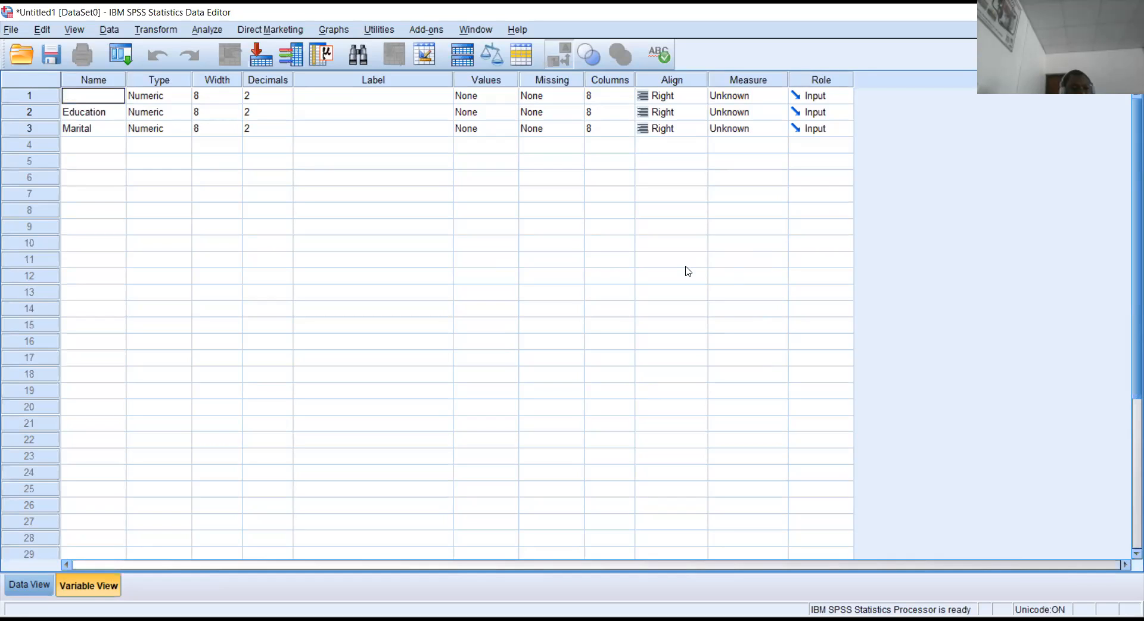
Rename the first variable from Gender to D_1.
left_click(87, 113)
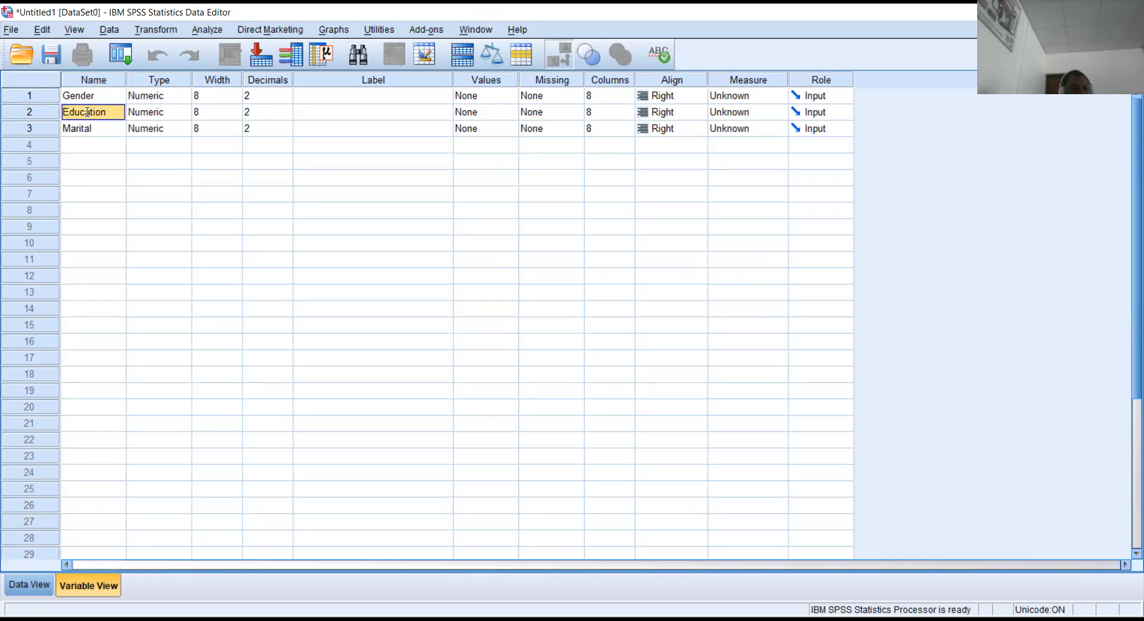
left_click(91, 132)
left_click(85, 100)
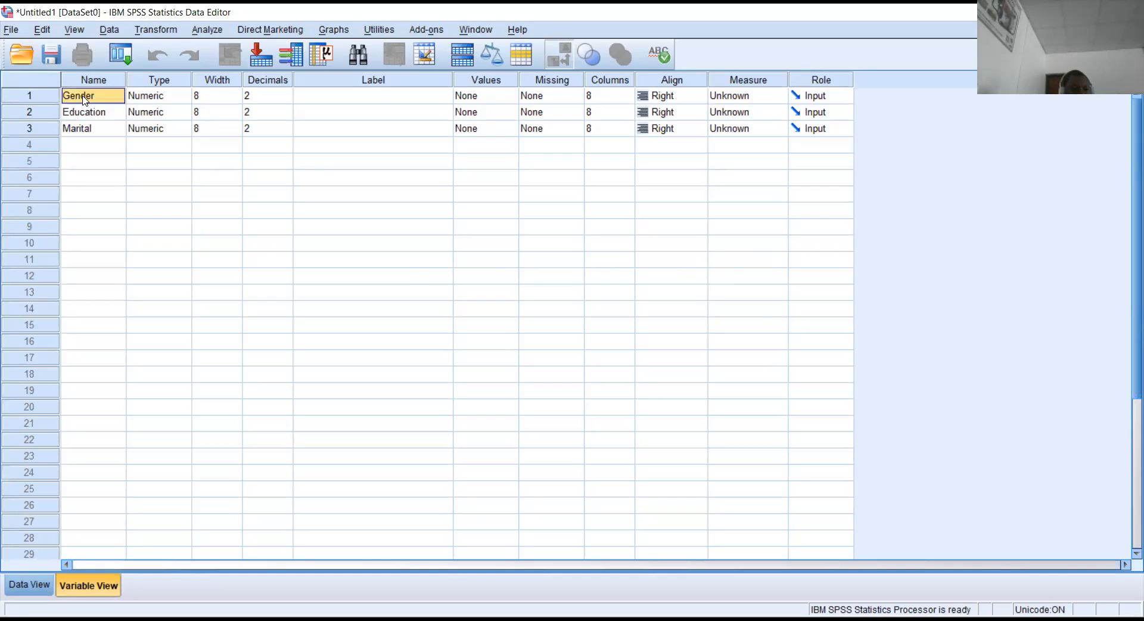
type("D")
type("_1")
key("Return")
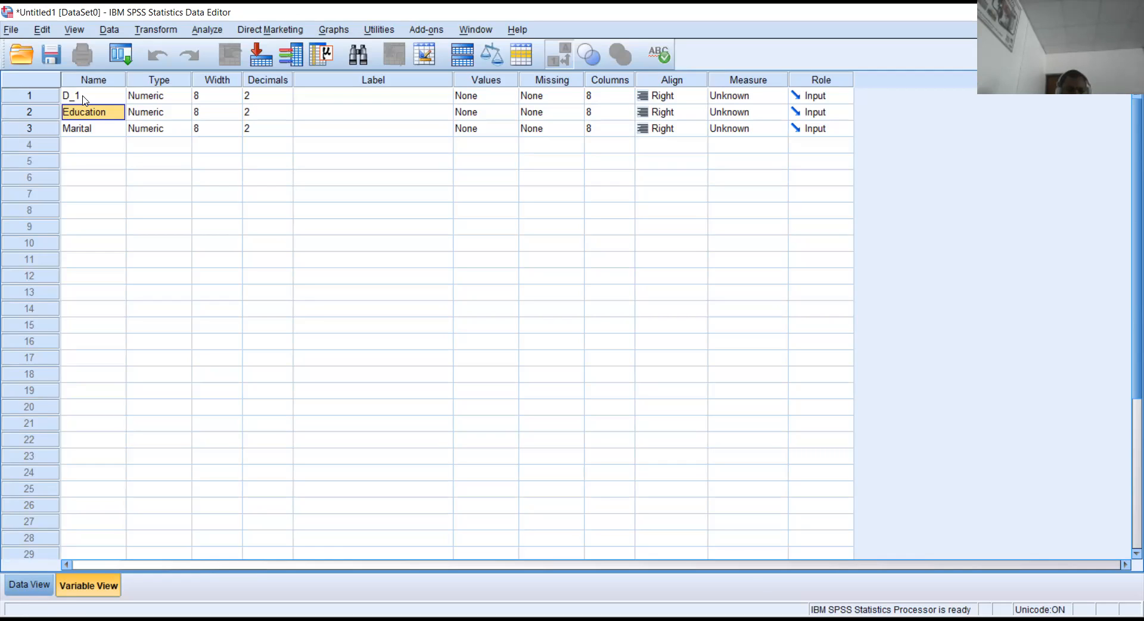
Rename Education and Marital to D_2 and D_3, and add a new variable D_4.
type("D_2")
key("Return")
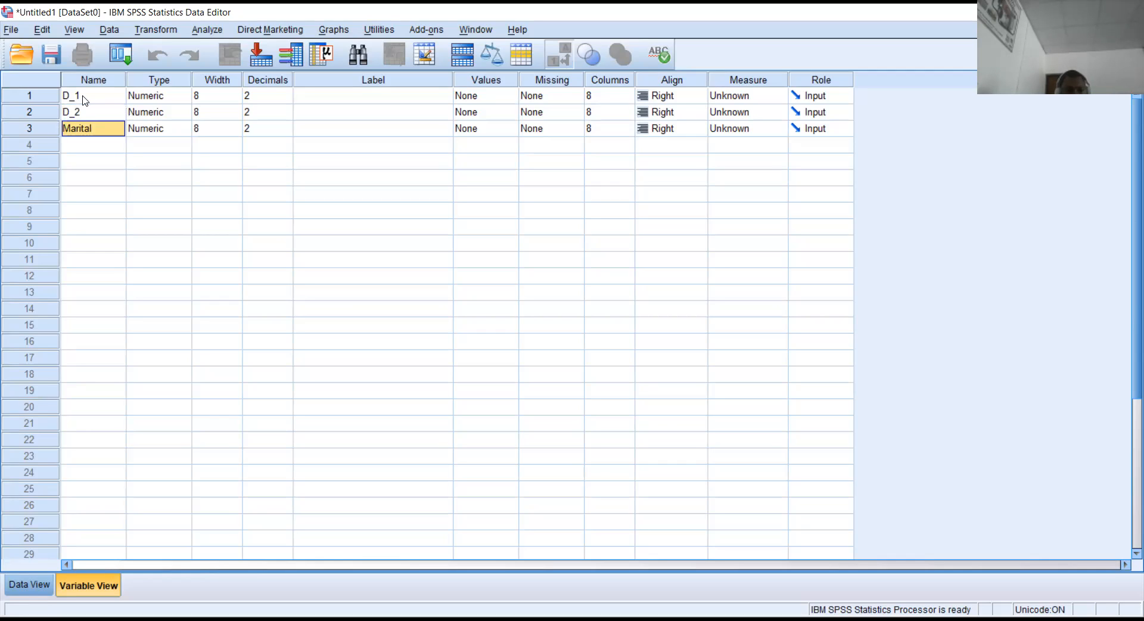
type("D_")
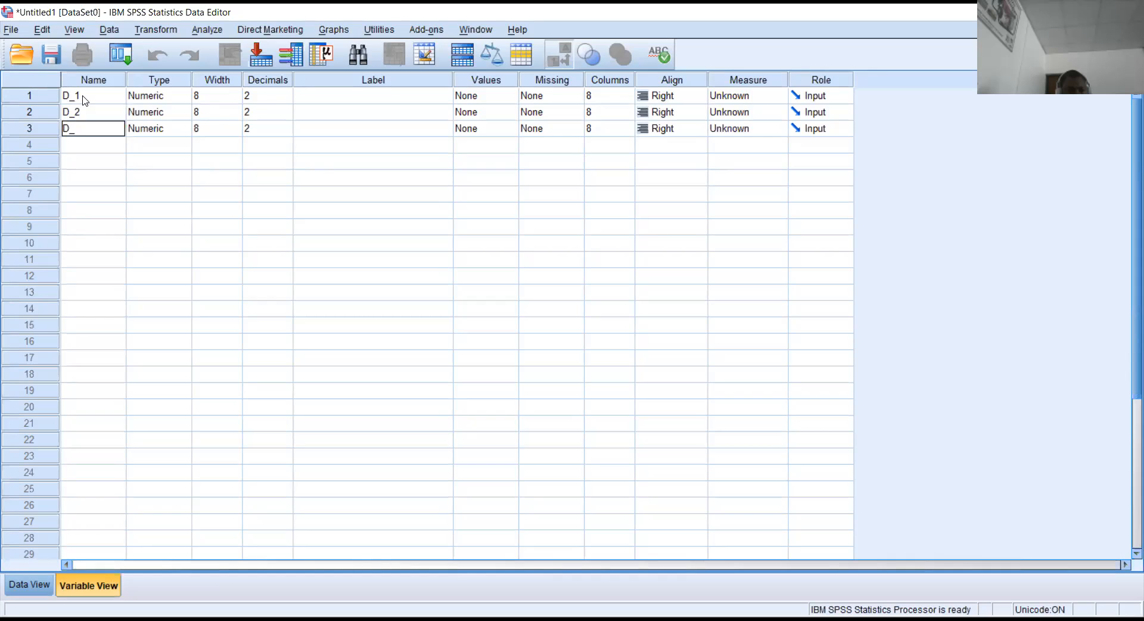
type("3")
key("Return")
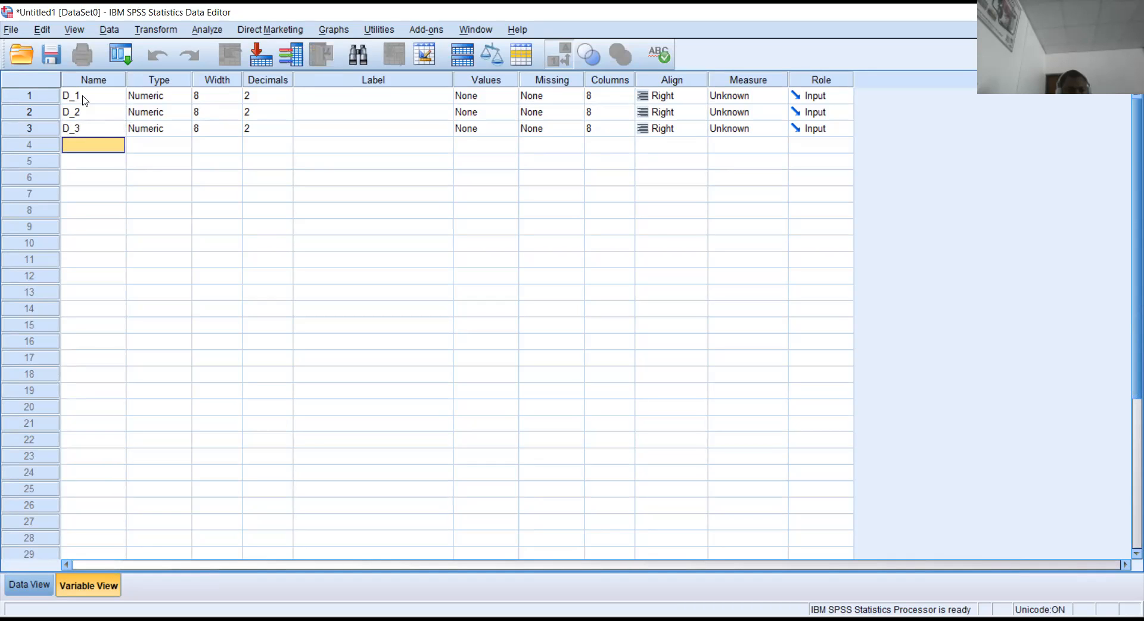
type("D")
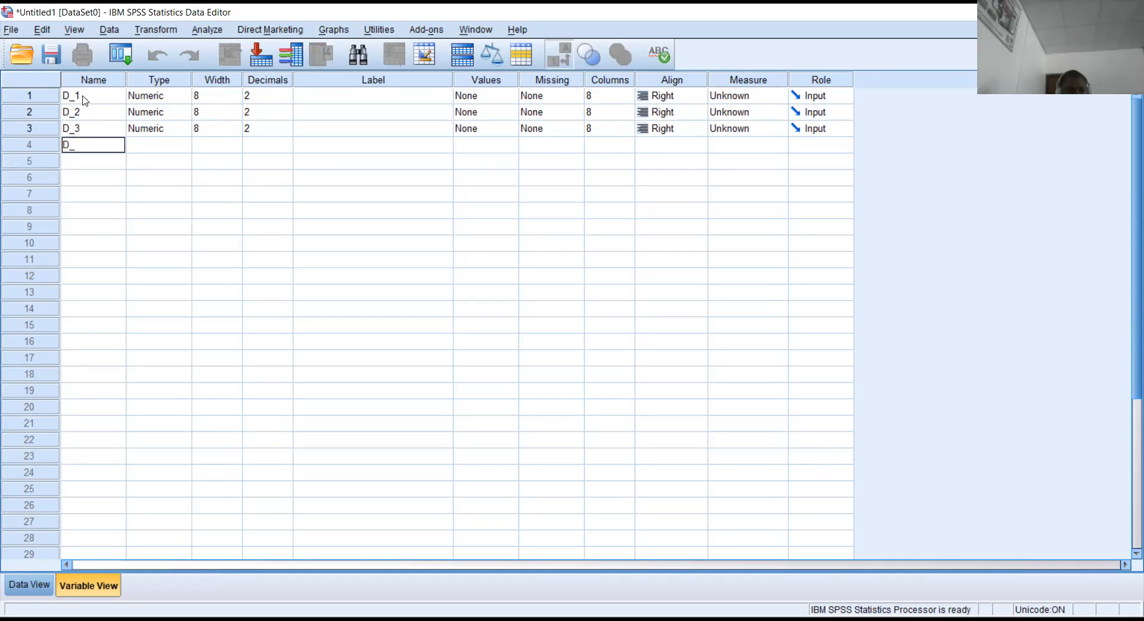
type("_4")
key("Return")
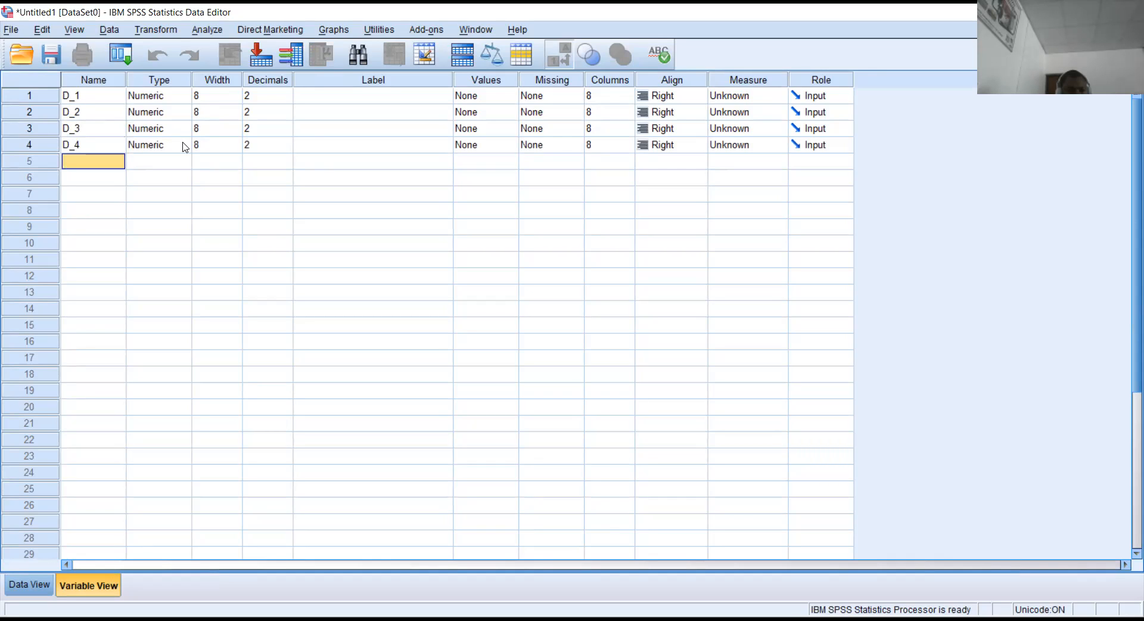
Enter the label 'indicate your ttelephone' for variable D_4.
left_click(311, 143)
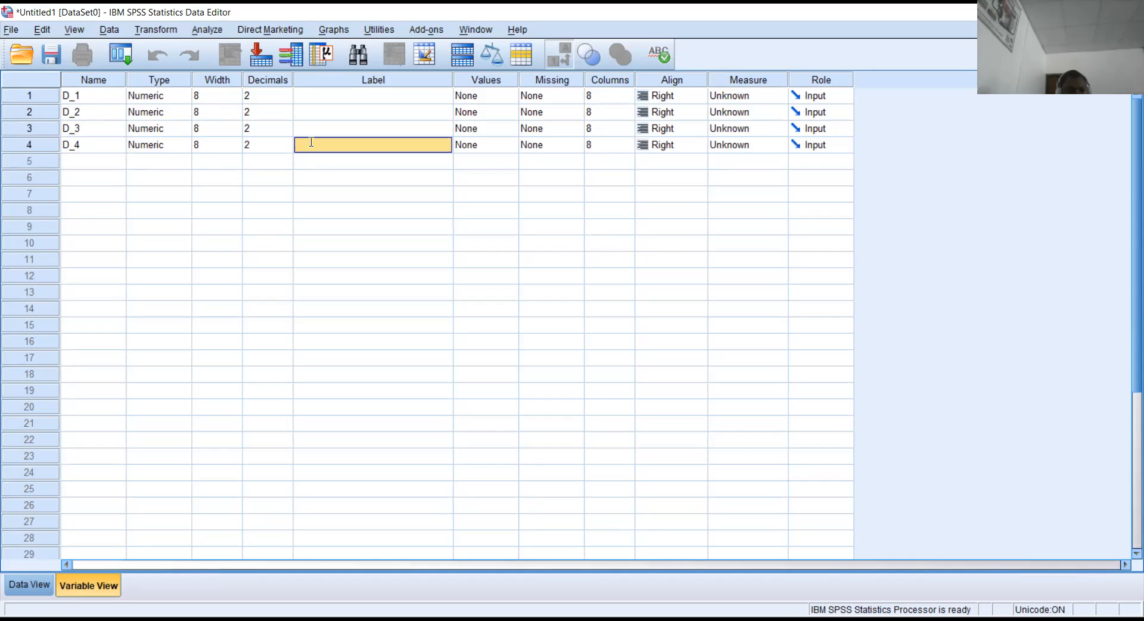
type("indicate your")
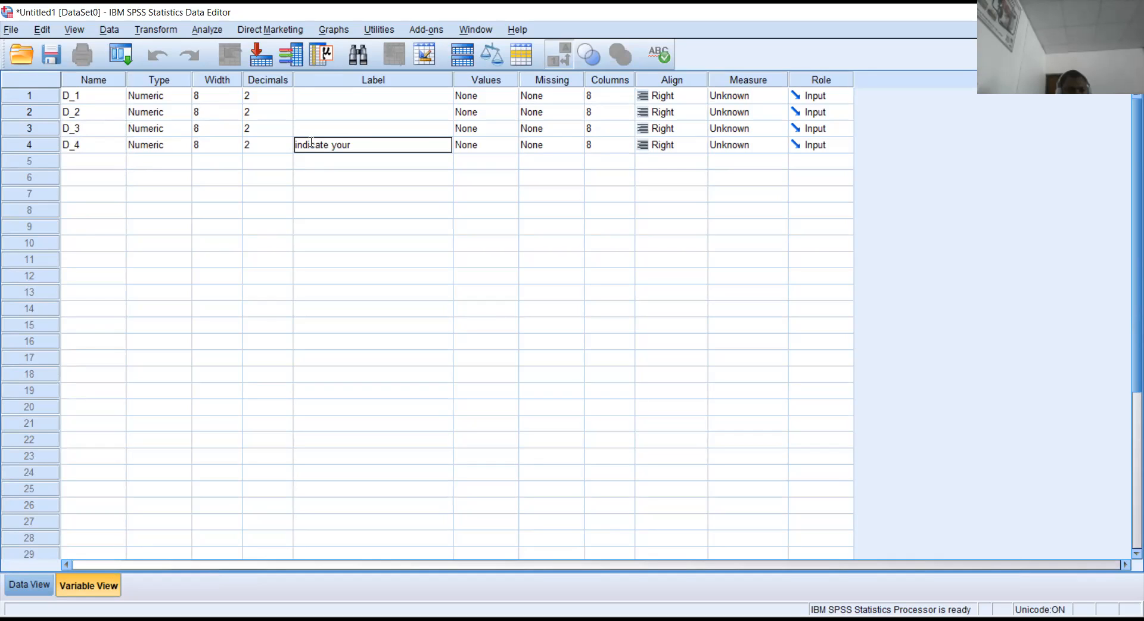
type(" ttelephone")
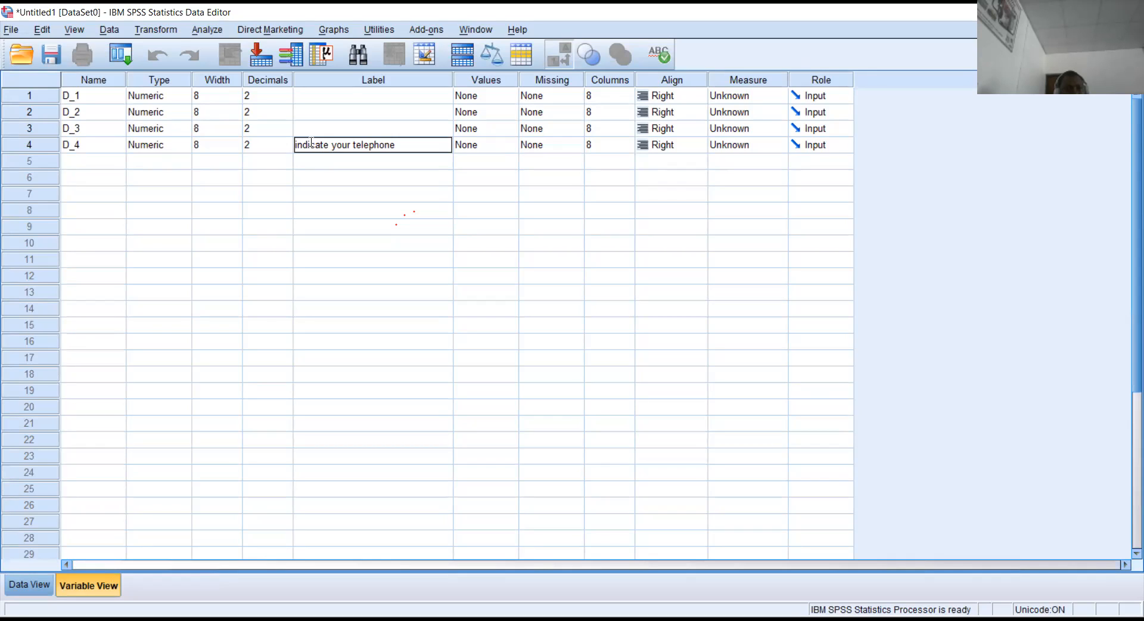
Label D_1–D_3 Gender, Highest level education and marital status, then begin naming row 5 D_5.
left_click(319, 97)
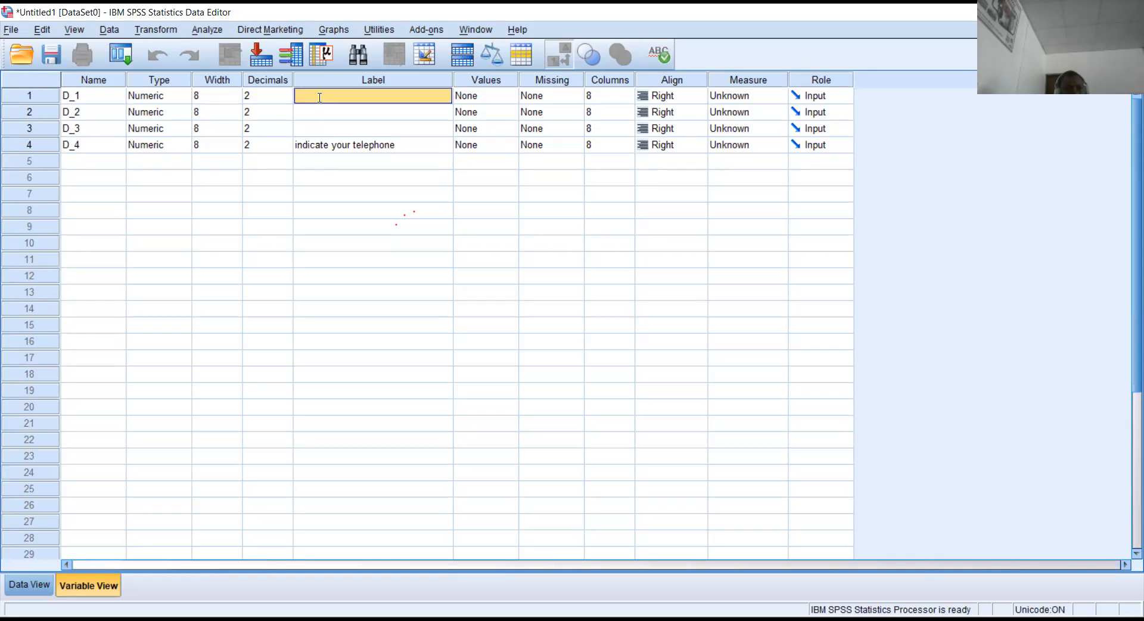
type("Gender")
left_click(323, 106)
type("Highe")
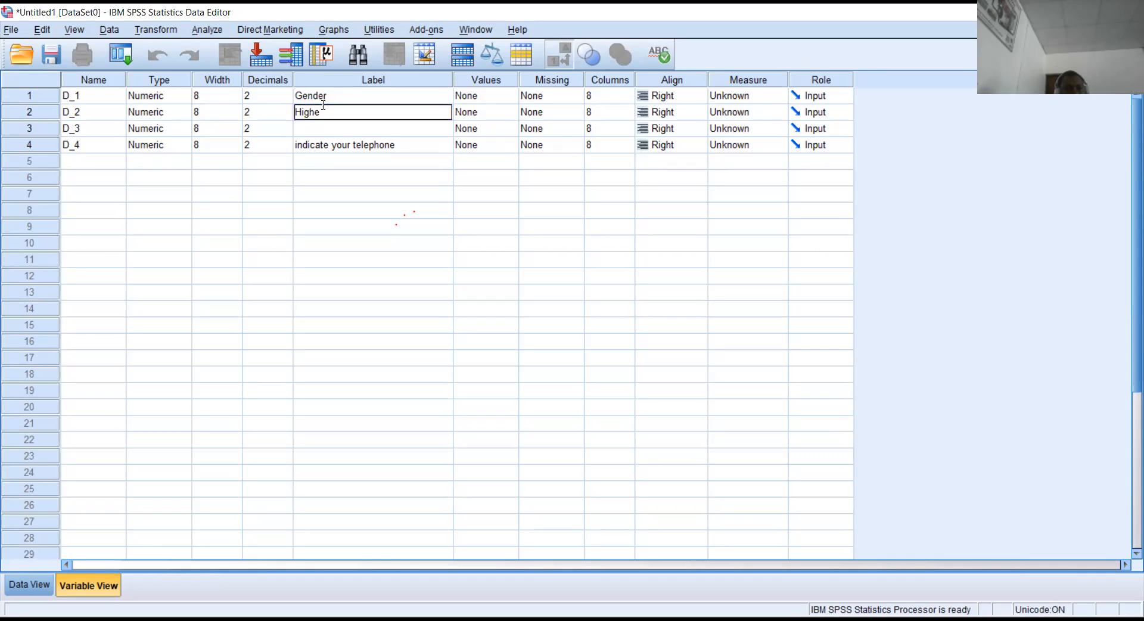
type("st  level education")
left_click(323, 125)
type("marital")
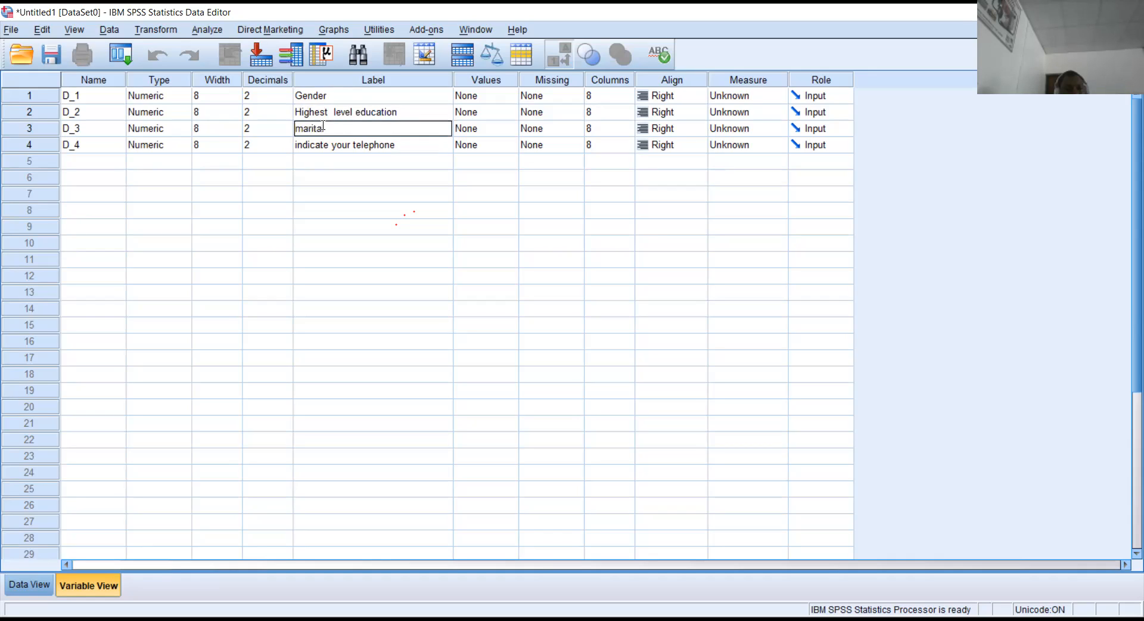
type(" status")
left_click(95, 163)
type("D_")
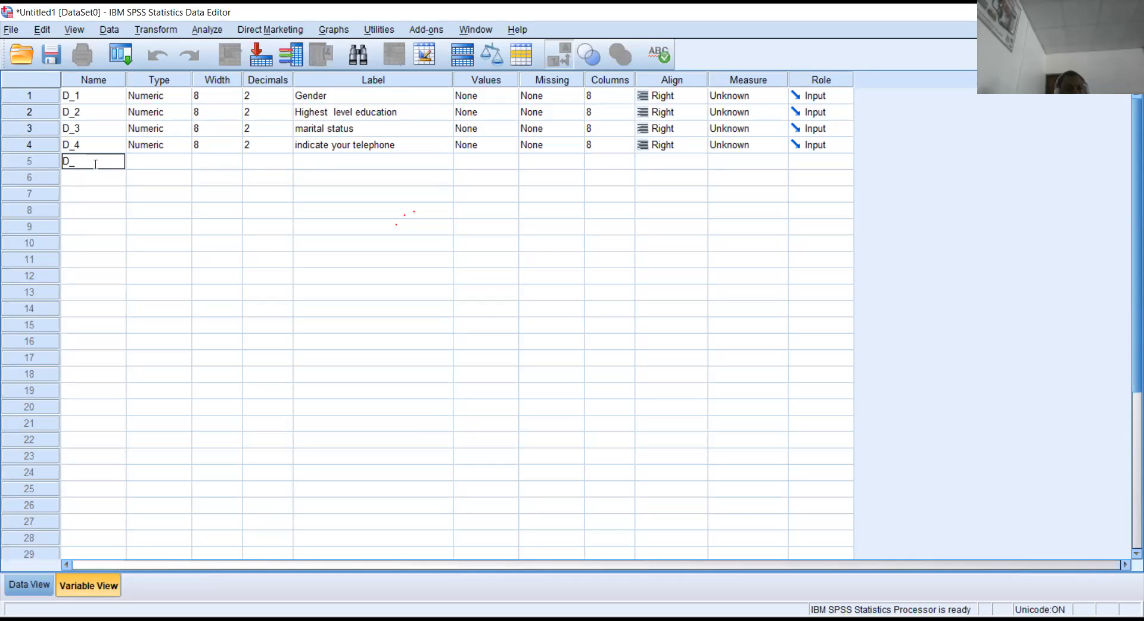
type("5")
Add variable D_5 with the label 'weight of respondent'.
key("Return")
left_click(315, 164)
type("weight of respondent")
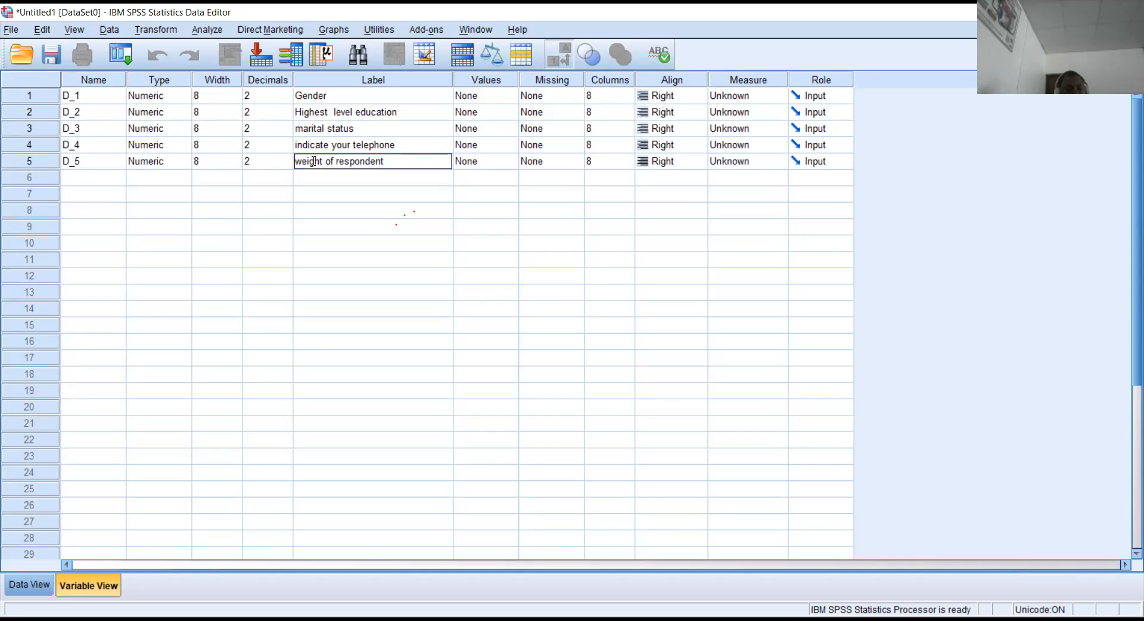
Name the sixth variable D_6, fixing the rejected 'D_' entry.
left_click(101, 182)
type("D")
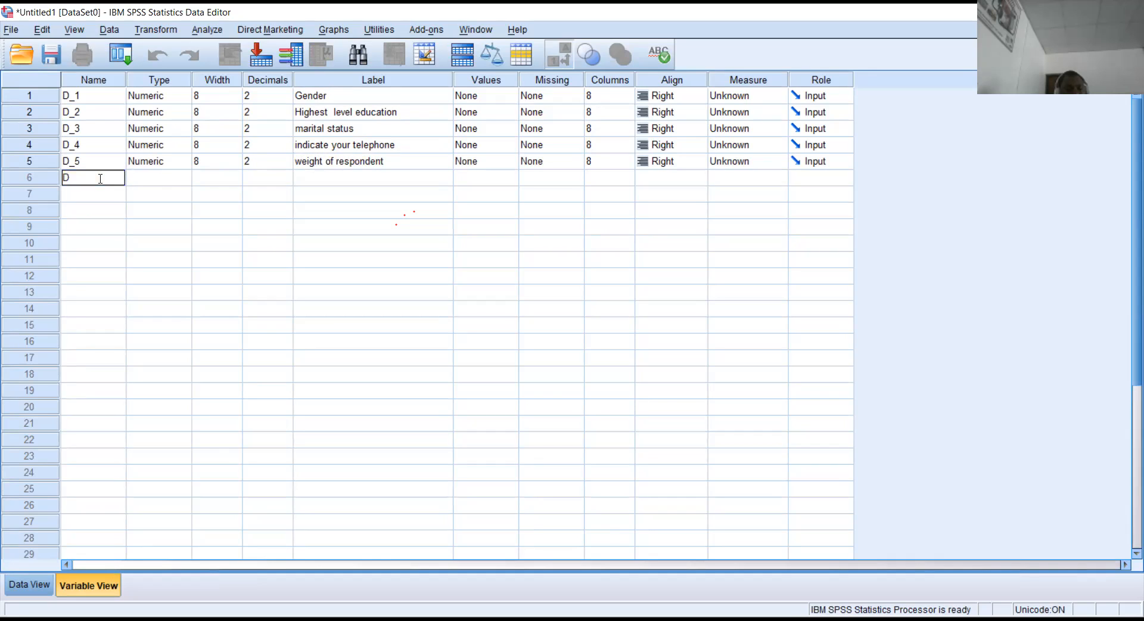
type("_")
key("Tab")
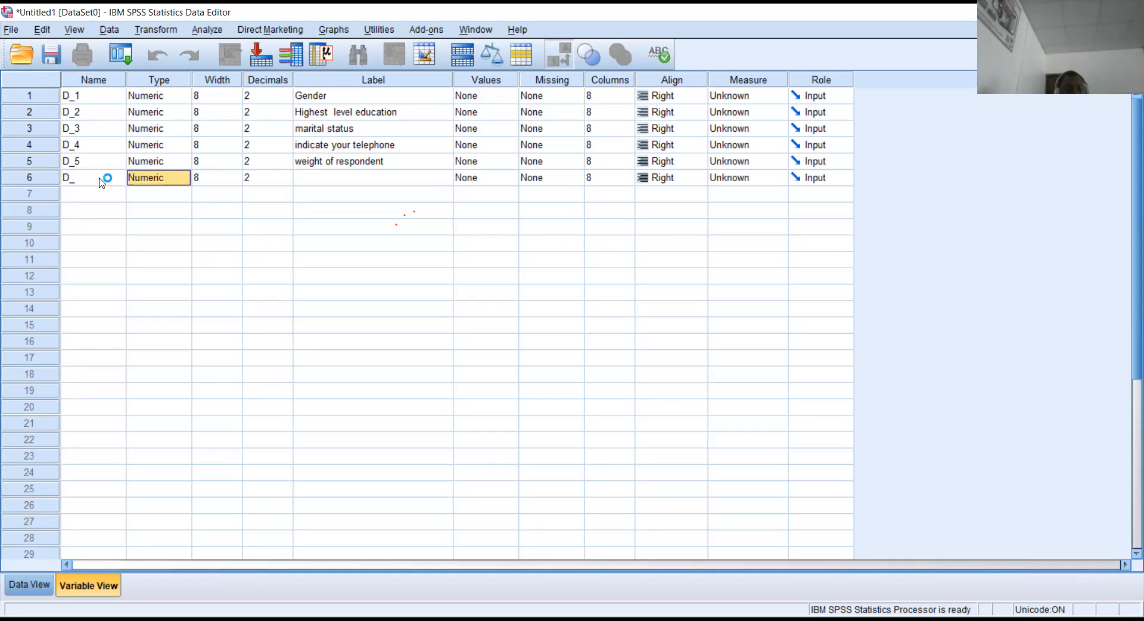
left_click(764, 271)
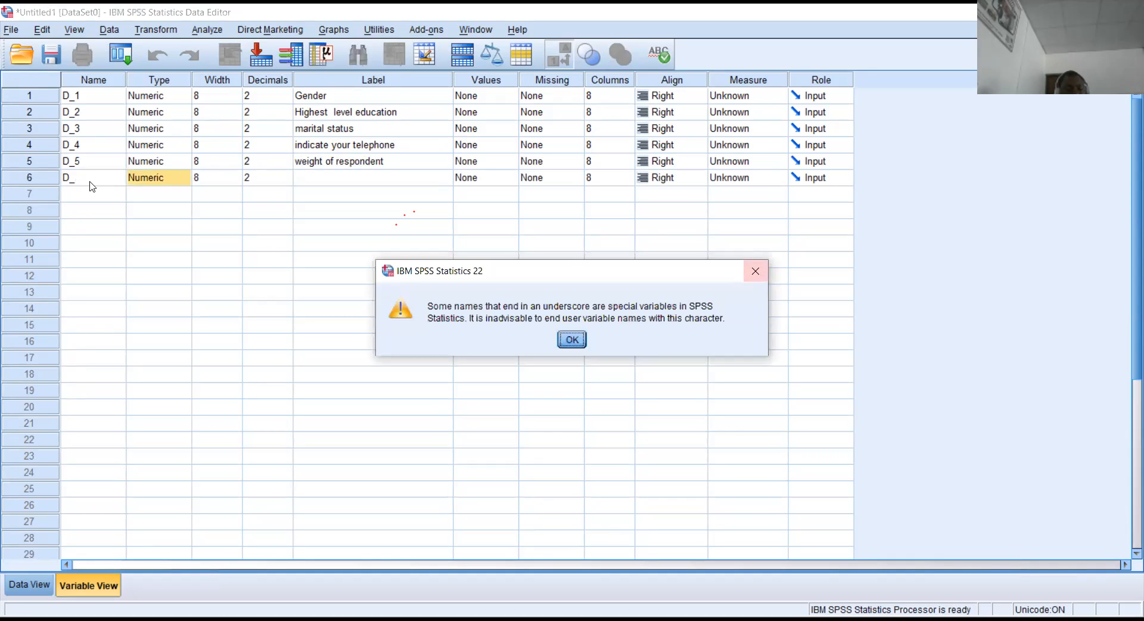
left_click(91, 183)
key("BackSpace")
type("D_")
key("Tab")
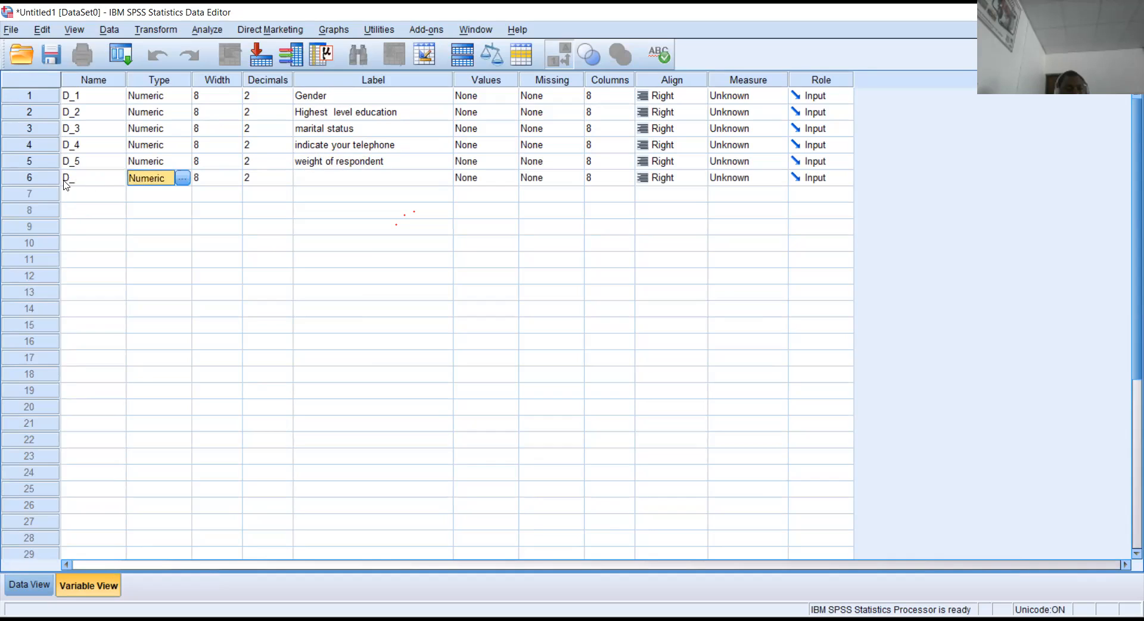
left_click(66, 178)
key("BackSpace")
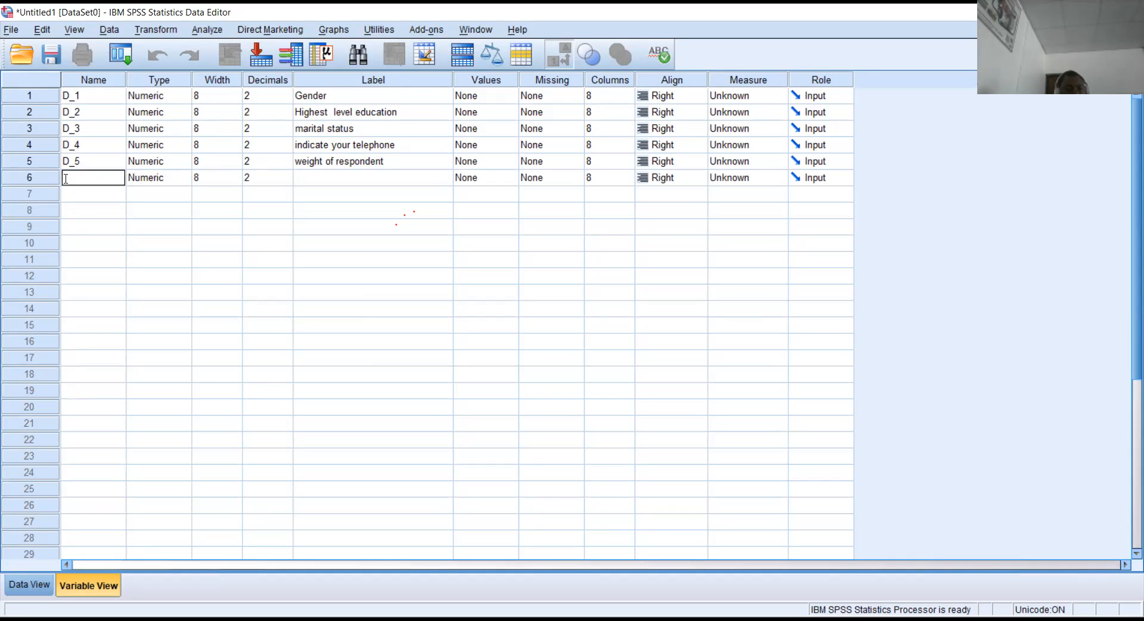
type("D_6")
key("Return")
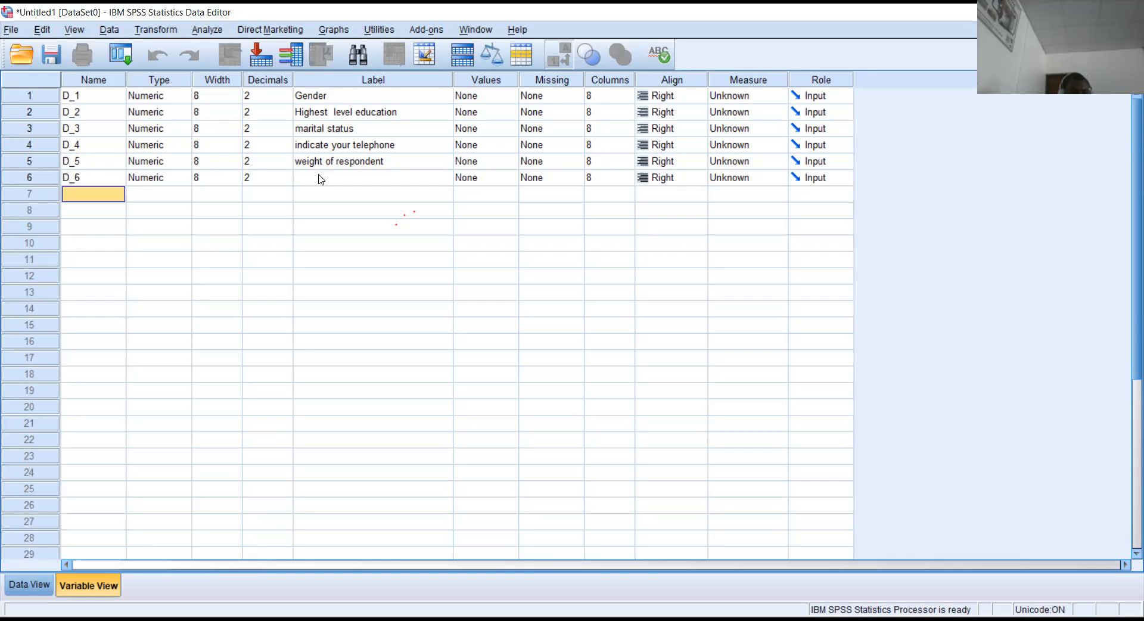
Label D_6 'height of repondent' and name the seventh variable S_1.
left_click(319, 175)
type("height of repondent")
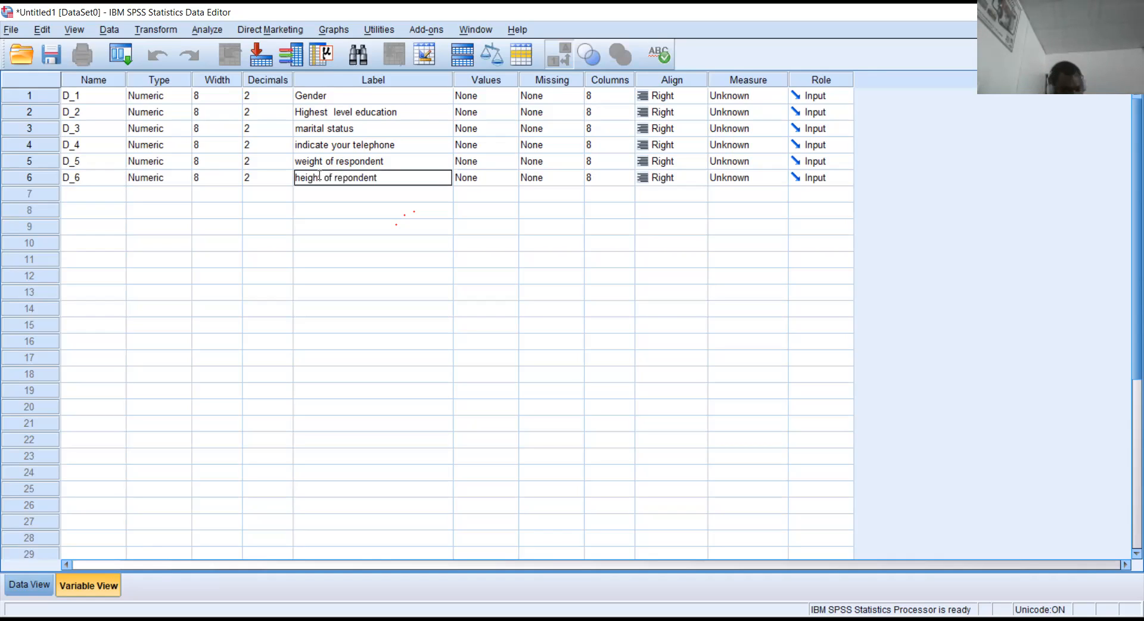
left_click(93, 195)
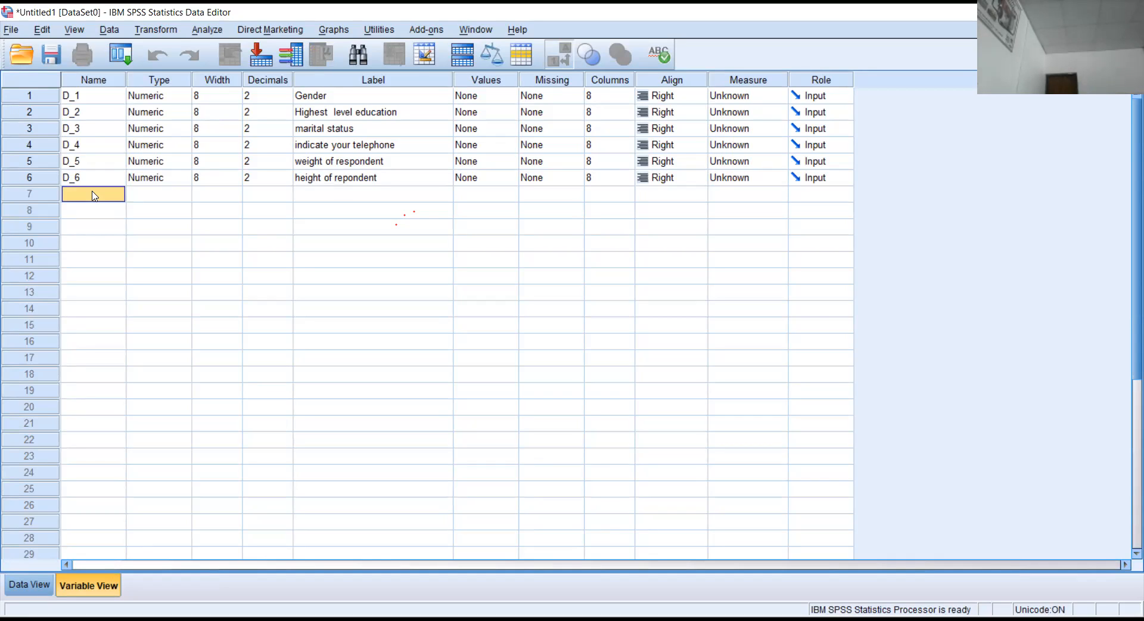
type("S_1")
key("Return")
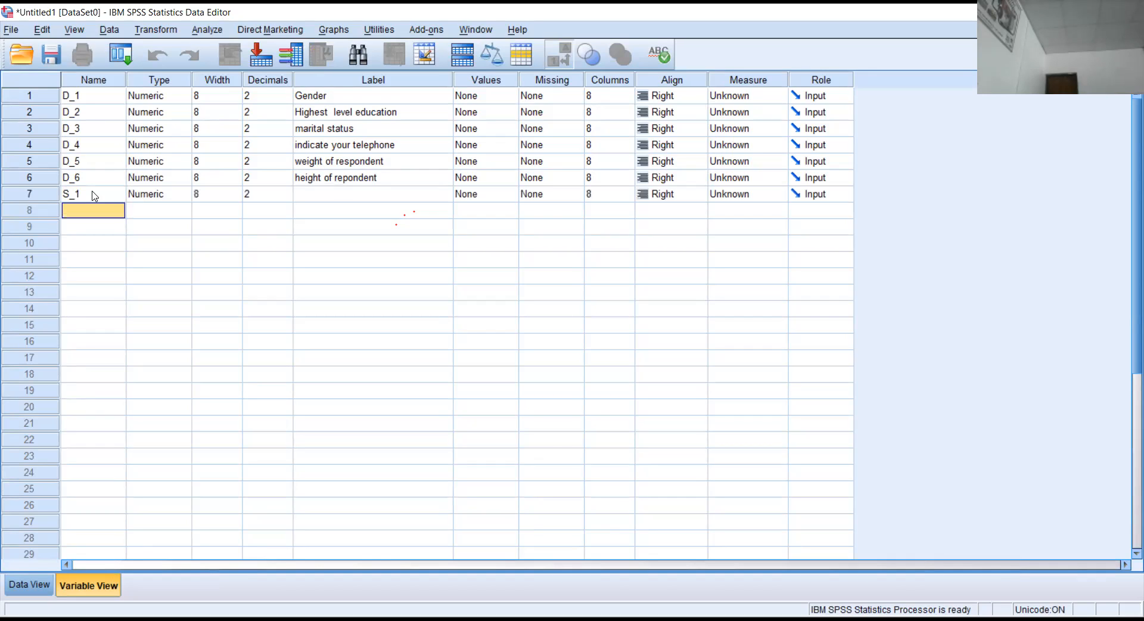
Add variables S_2, S_3 and E_1 in rows 8–10, removing the illegal hyphen from S_3.
type("S_2")
key("Return")
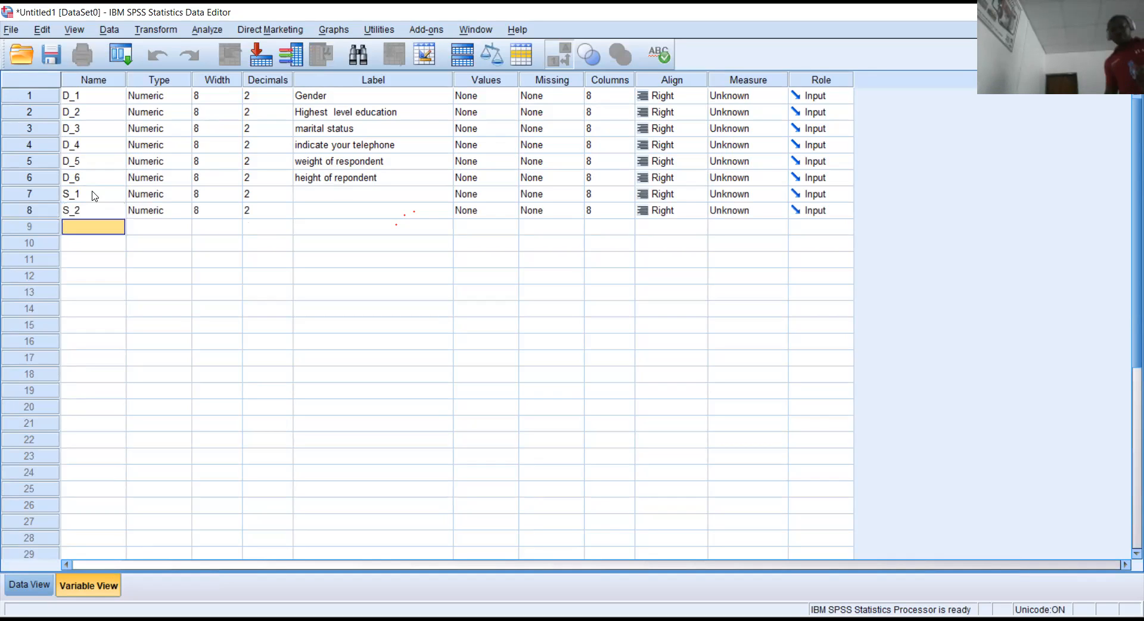
type("S")
type("_")
key("Return")
key("Return")
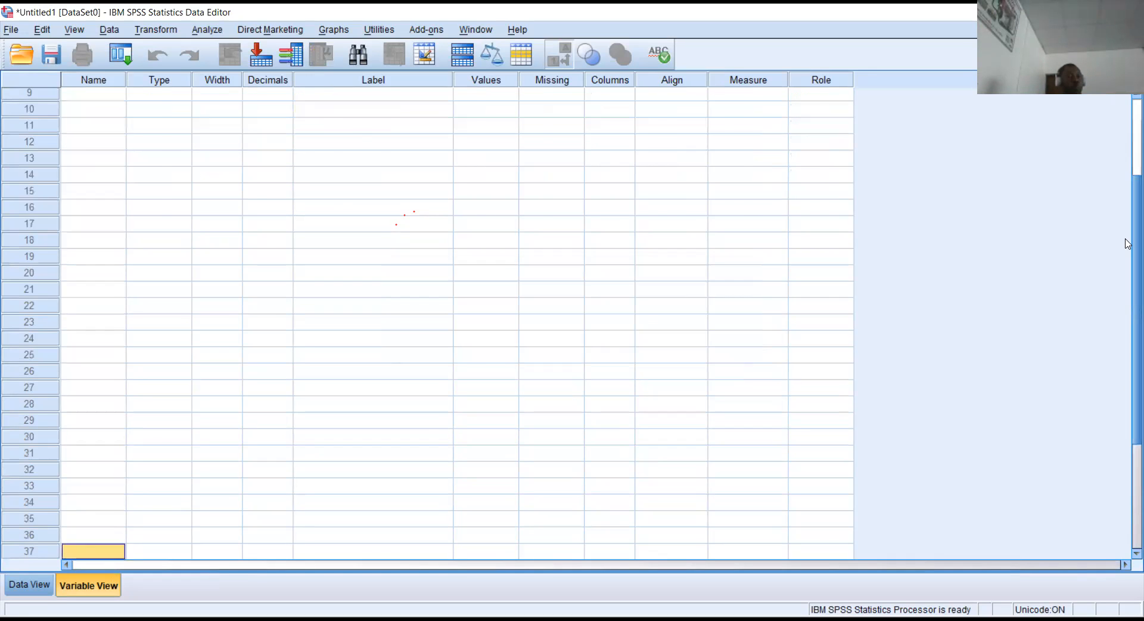
left_click(96, 234)
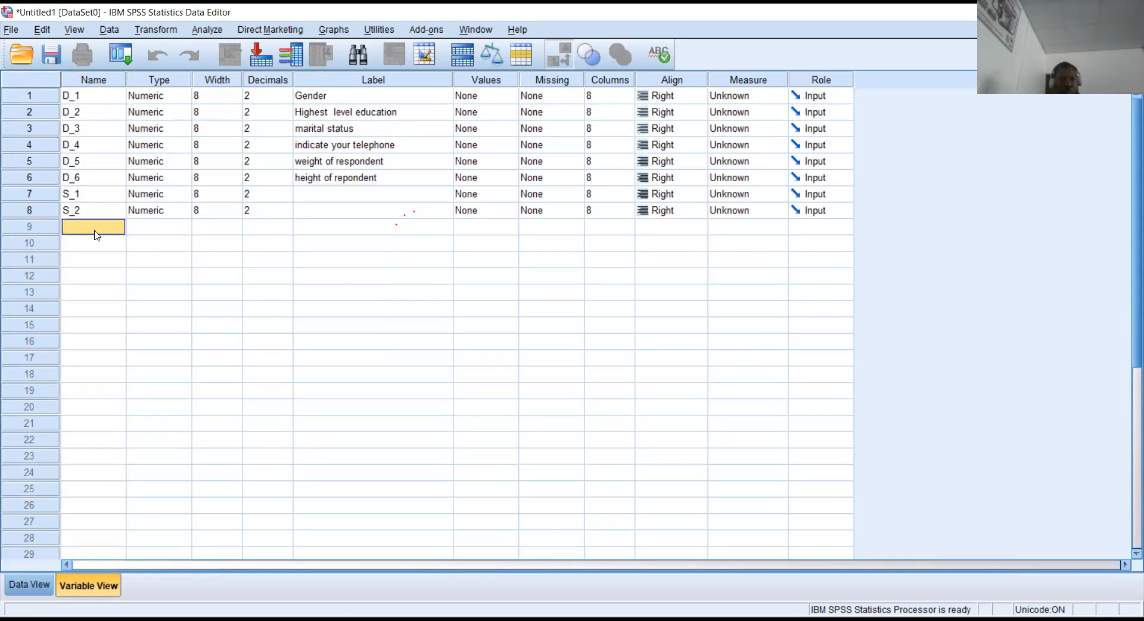
type("S-")
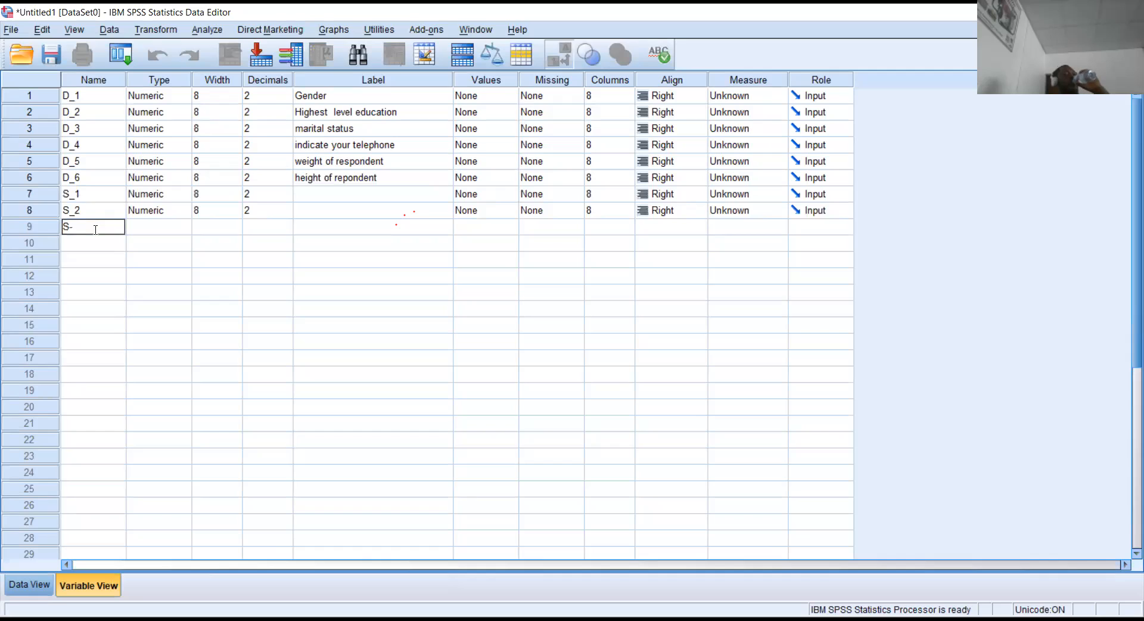
key("BackSpace")
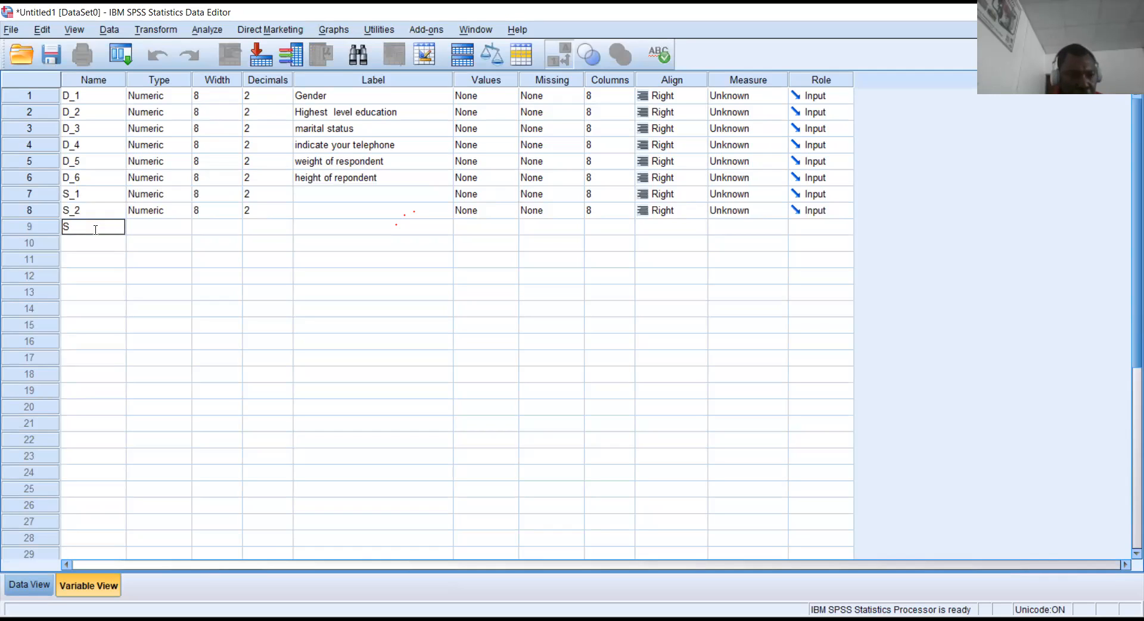
type("_3")
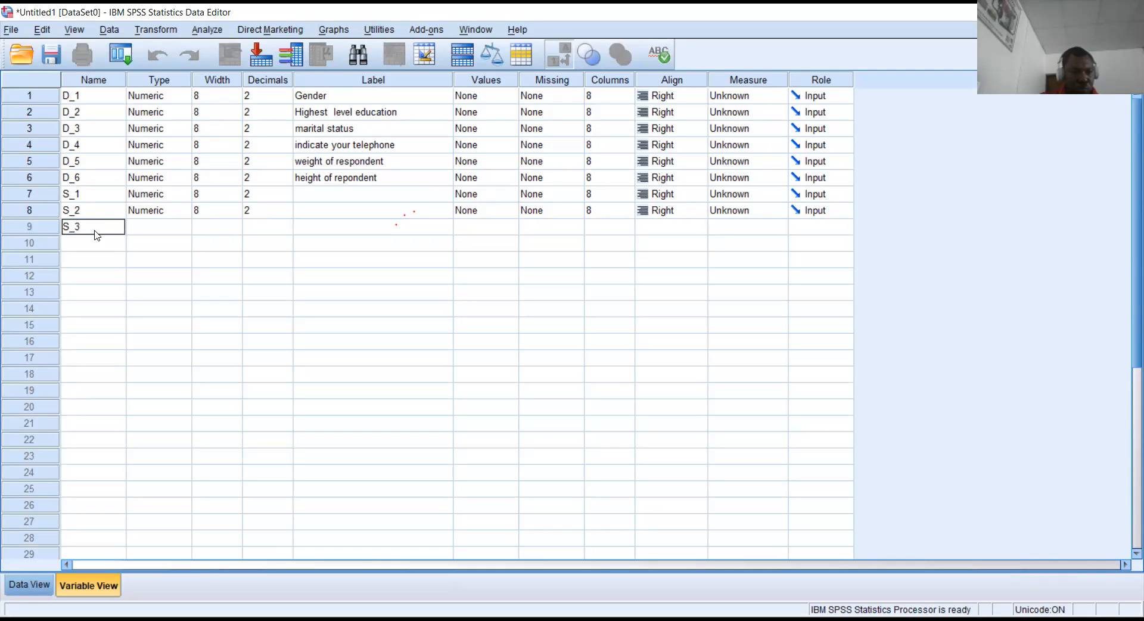
key("Return")
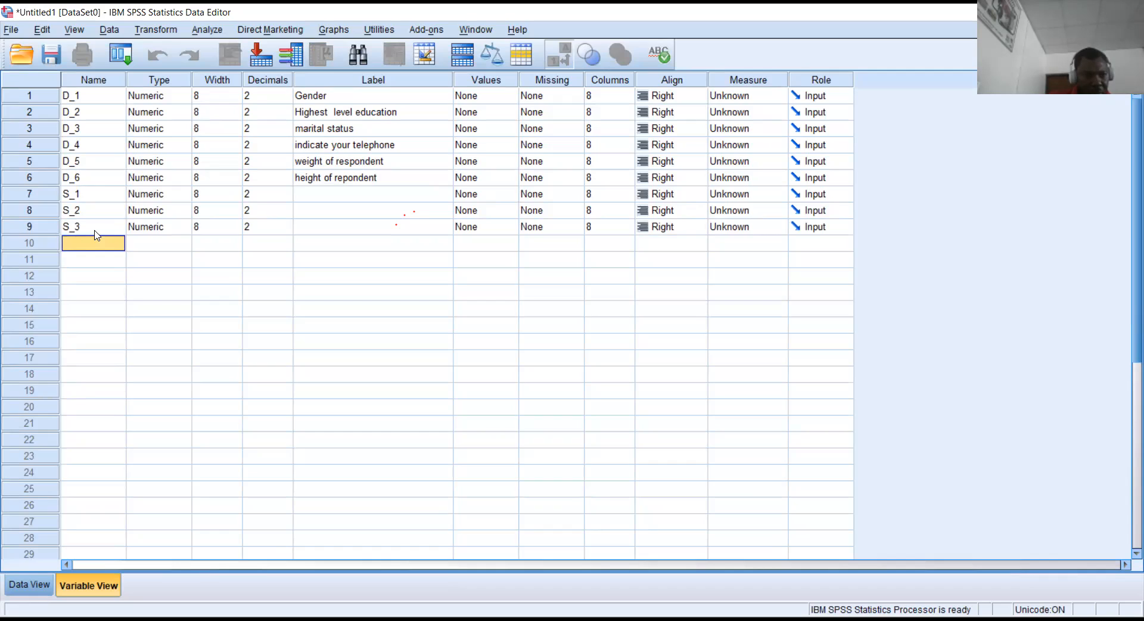
type("E_1")
key("Return")
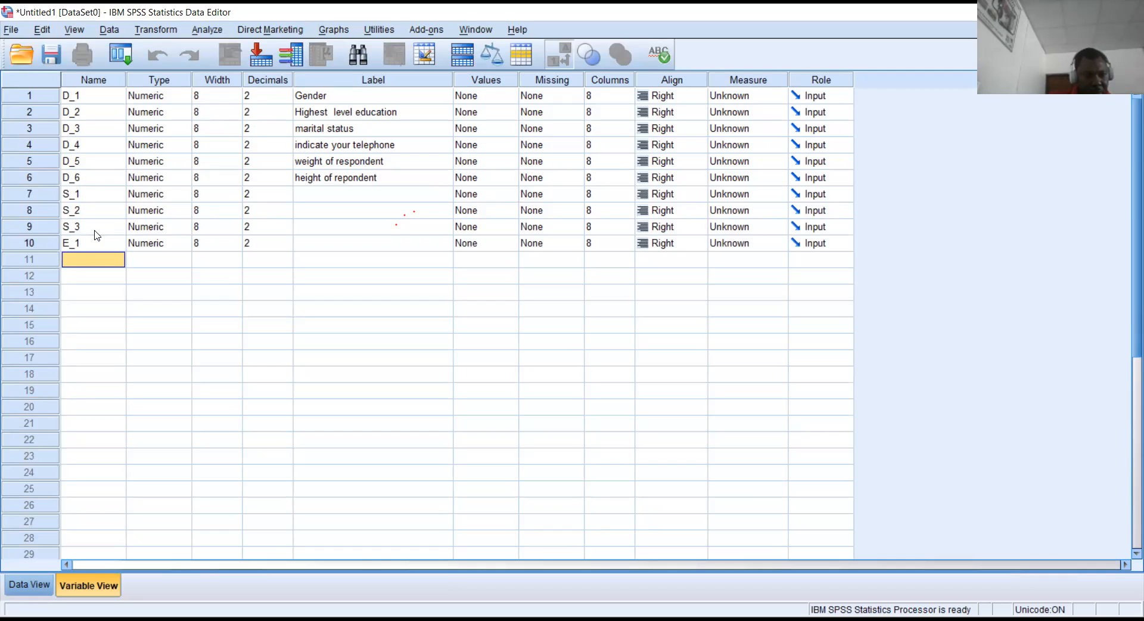
Name the new row 11 variable Impact_1.
type("I")
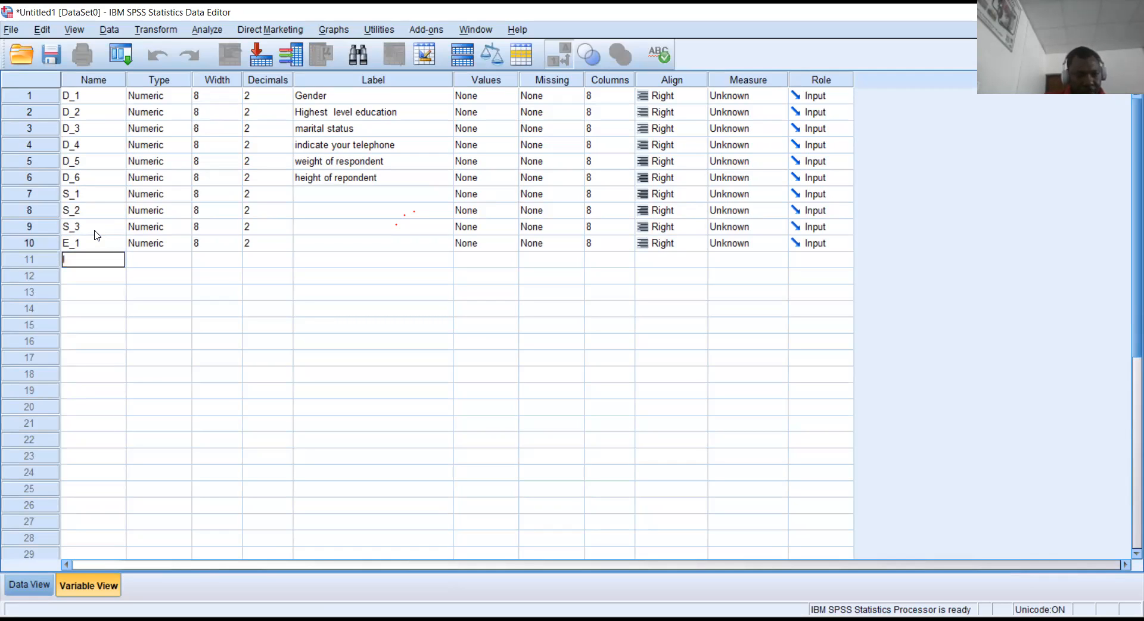
type("mpact")
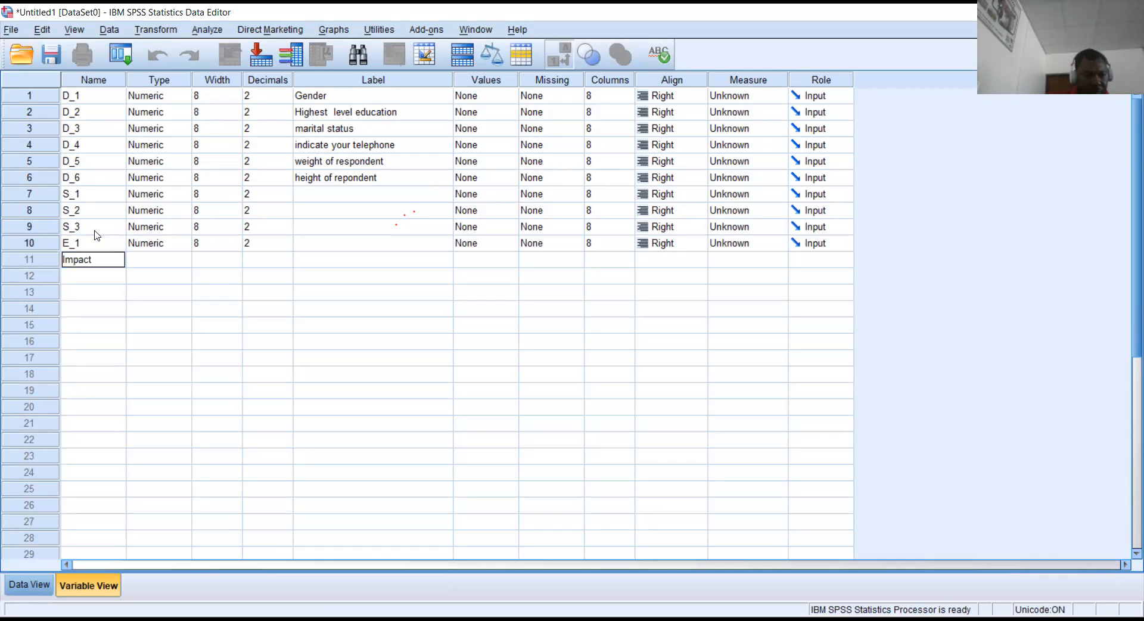
type("_1")
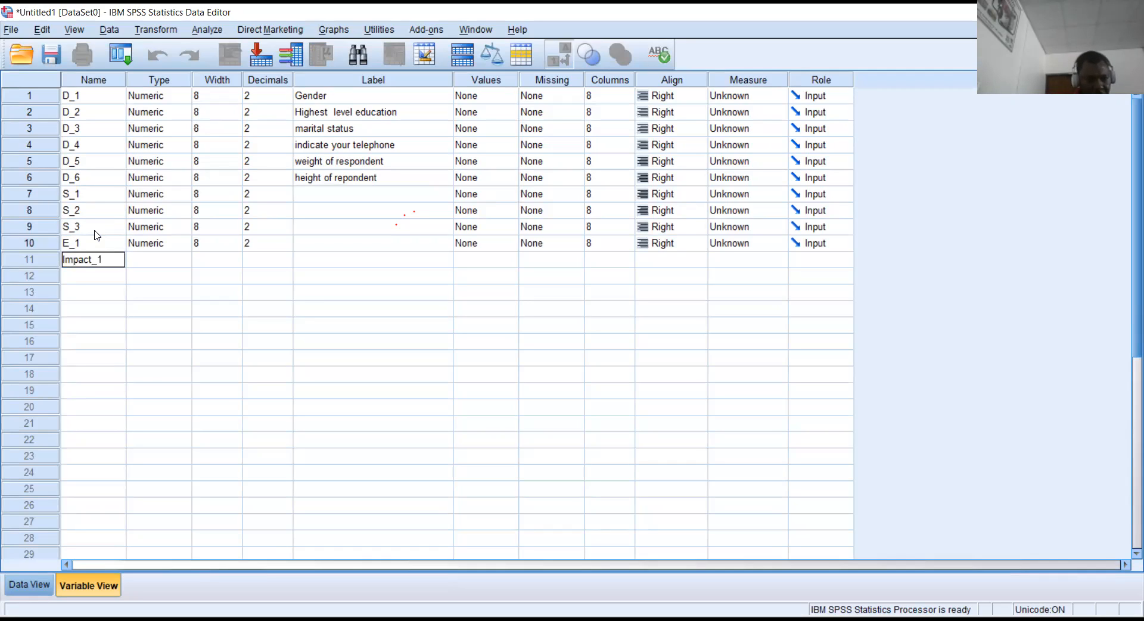
key("Return")
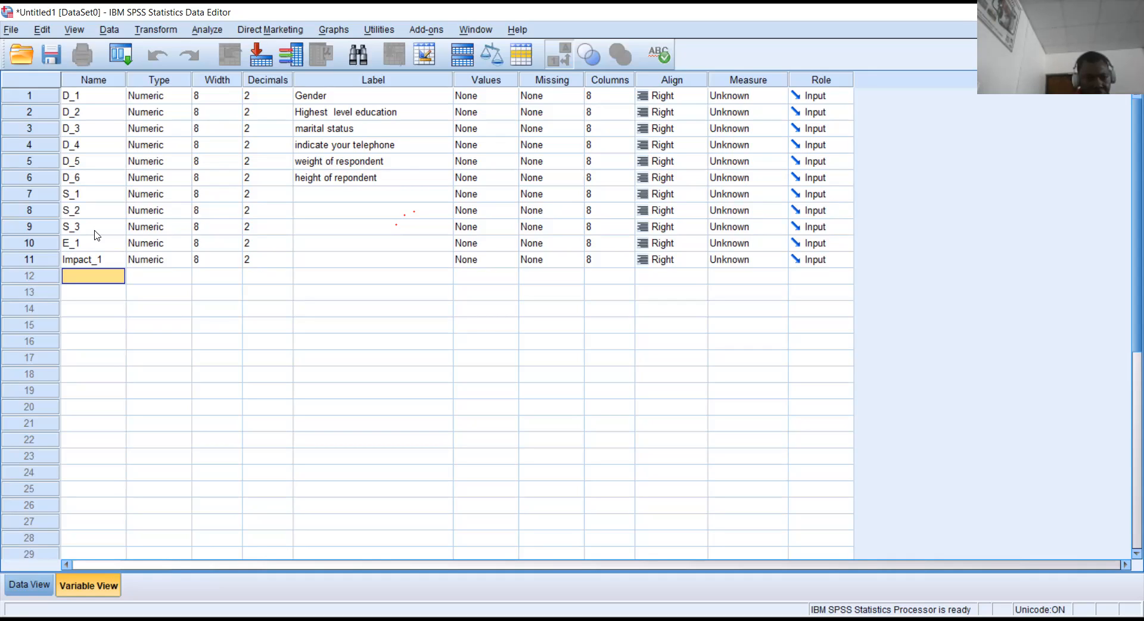
left_click(158, 84)
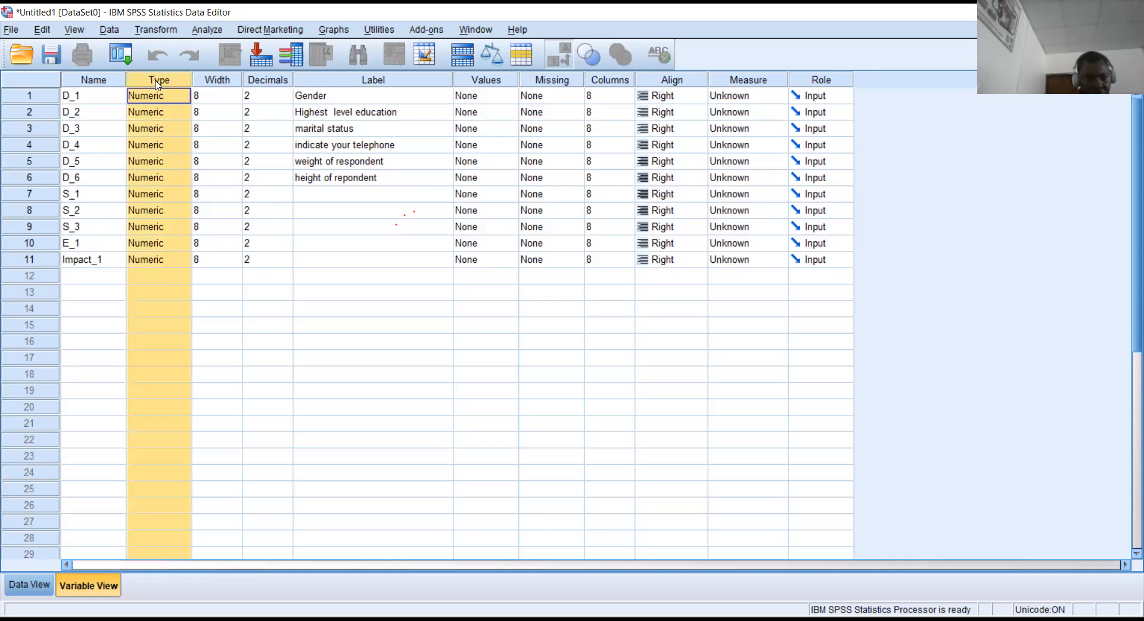
left_click(168, 95)
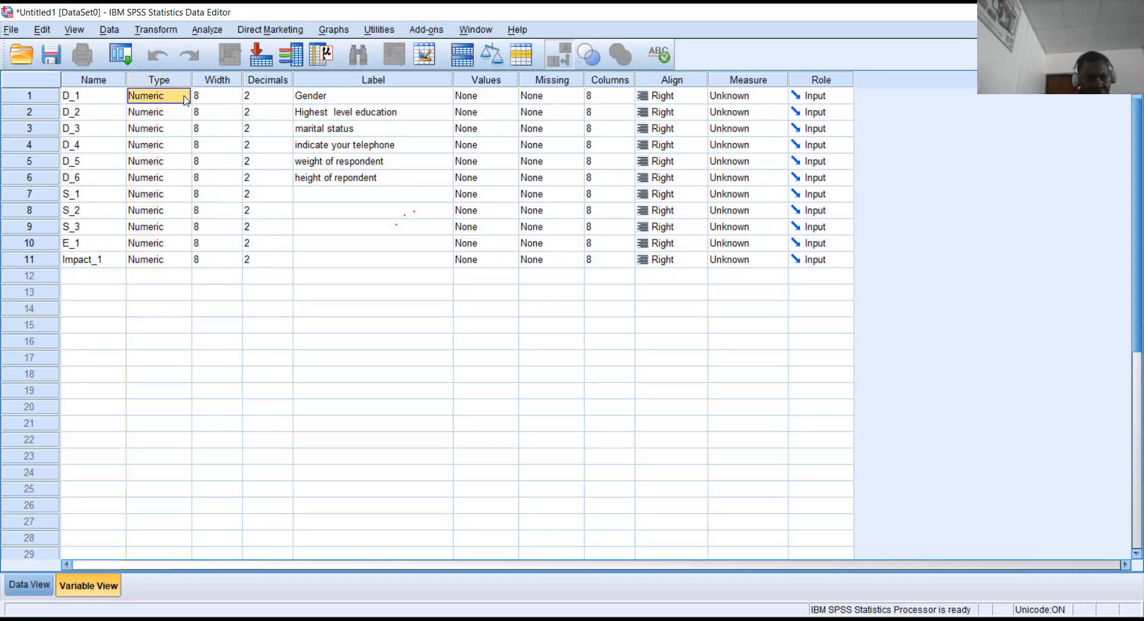
left_click(182, 96)
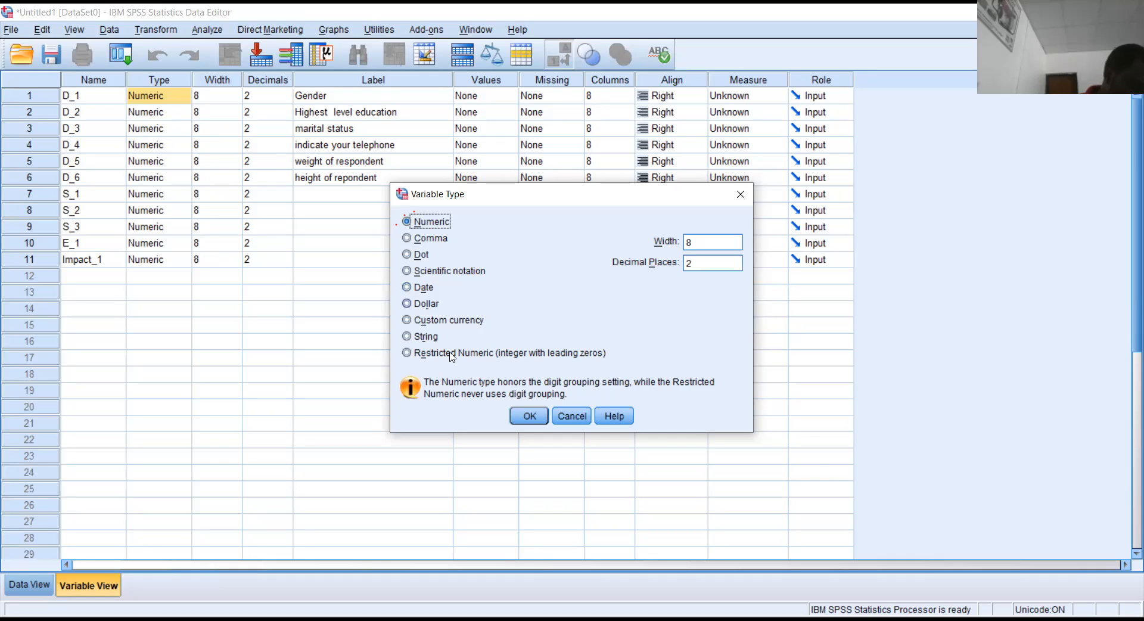
left_click(569, 416)
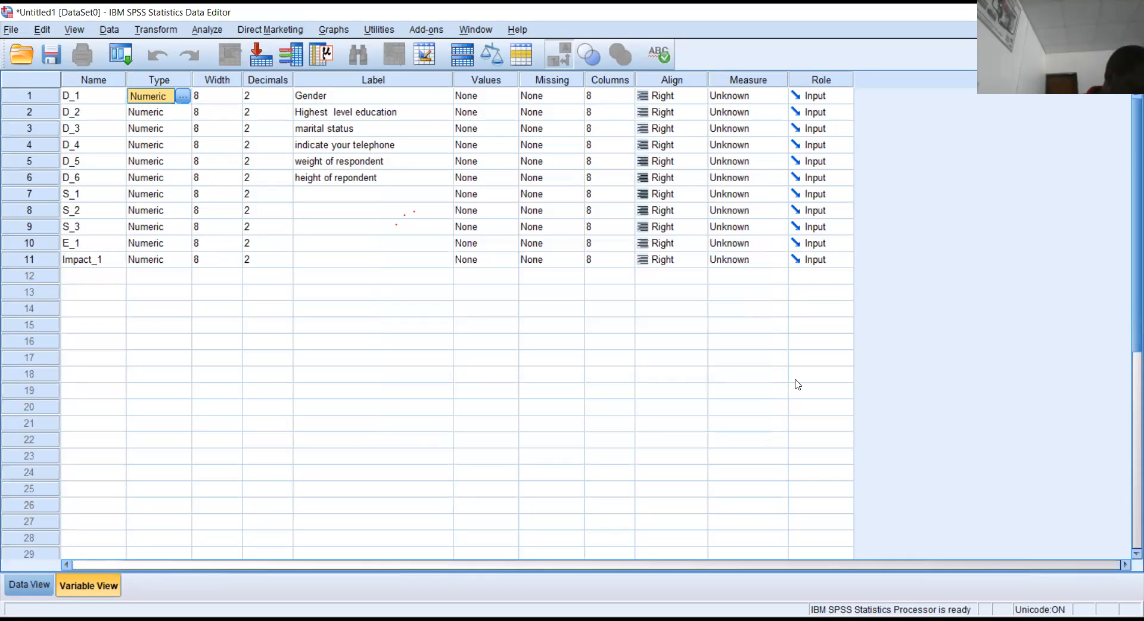
key("alt+Tab")
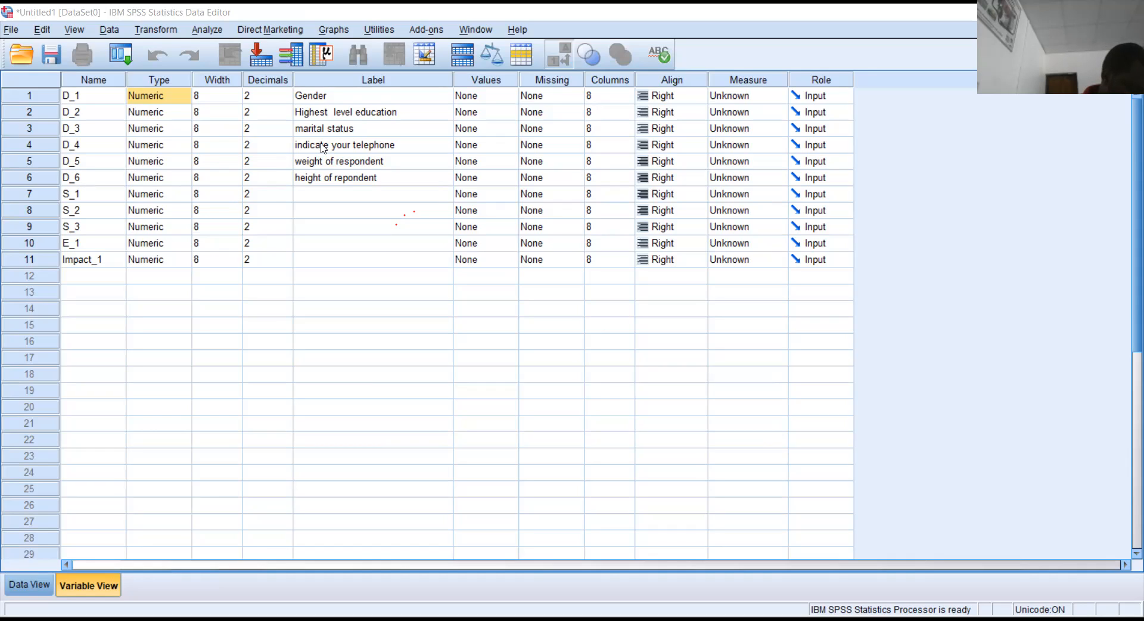
Change variable D_4's type to String in the Variable Type dialog.
left_click(180, 146)
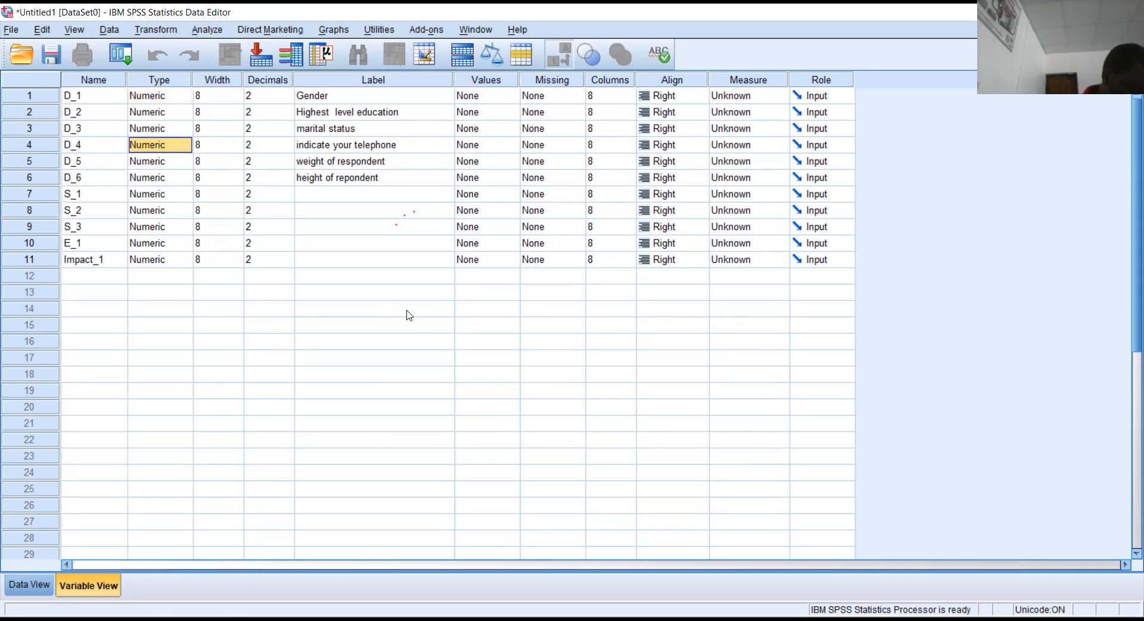
left_click(407, 336)
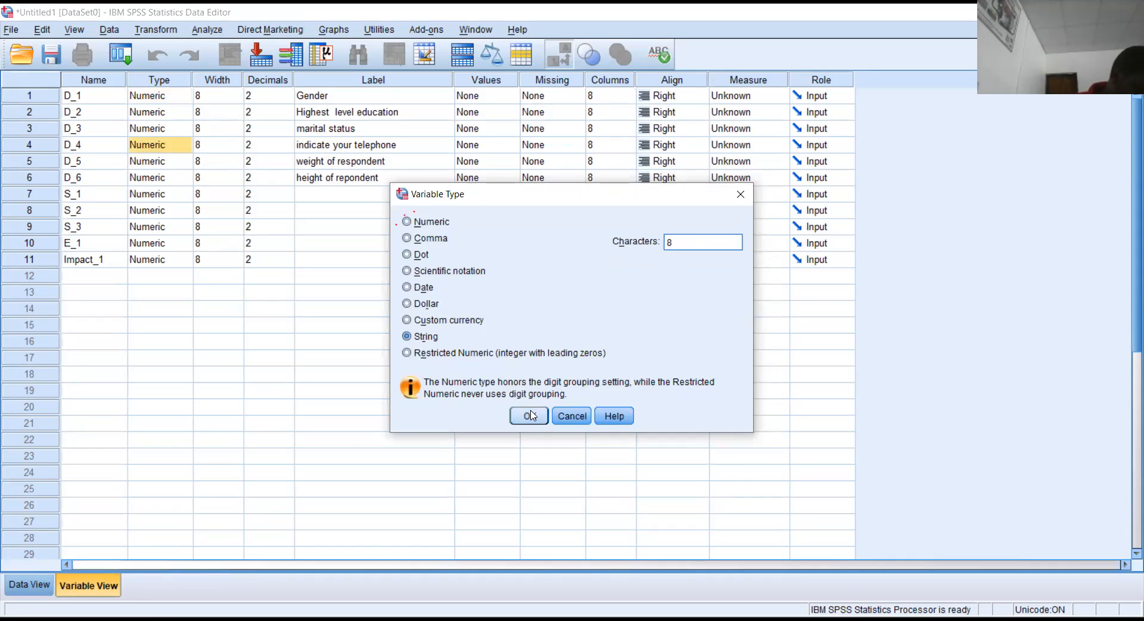
left_click(529, 416)
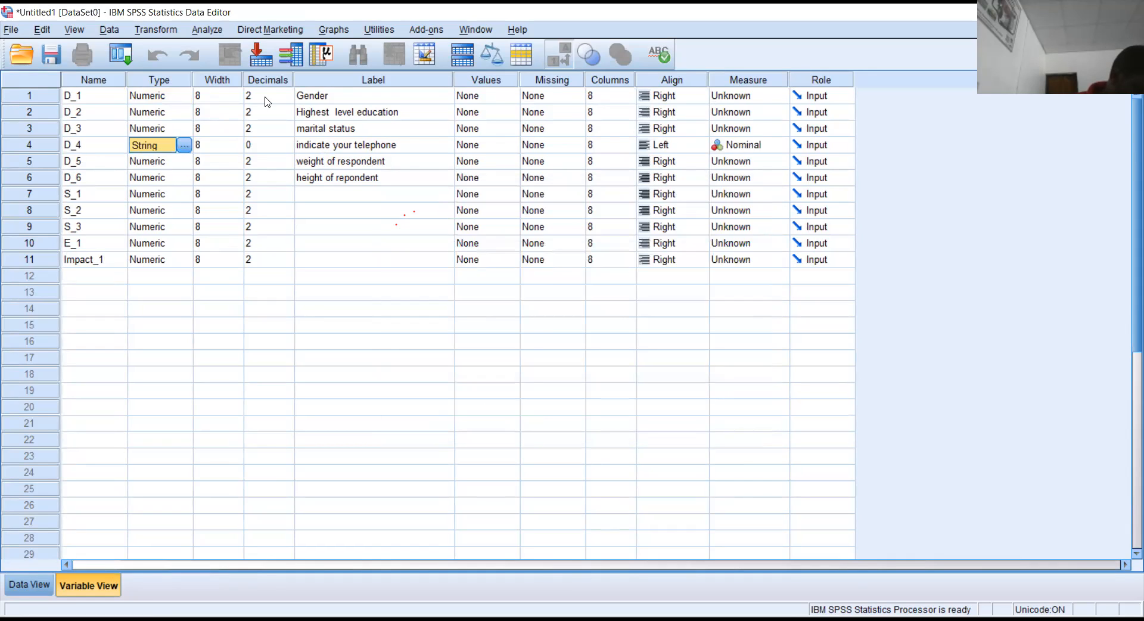
left_click(207, 84)
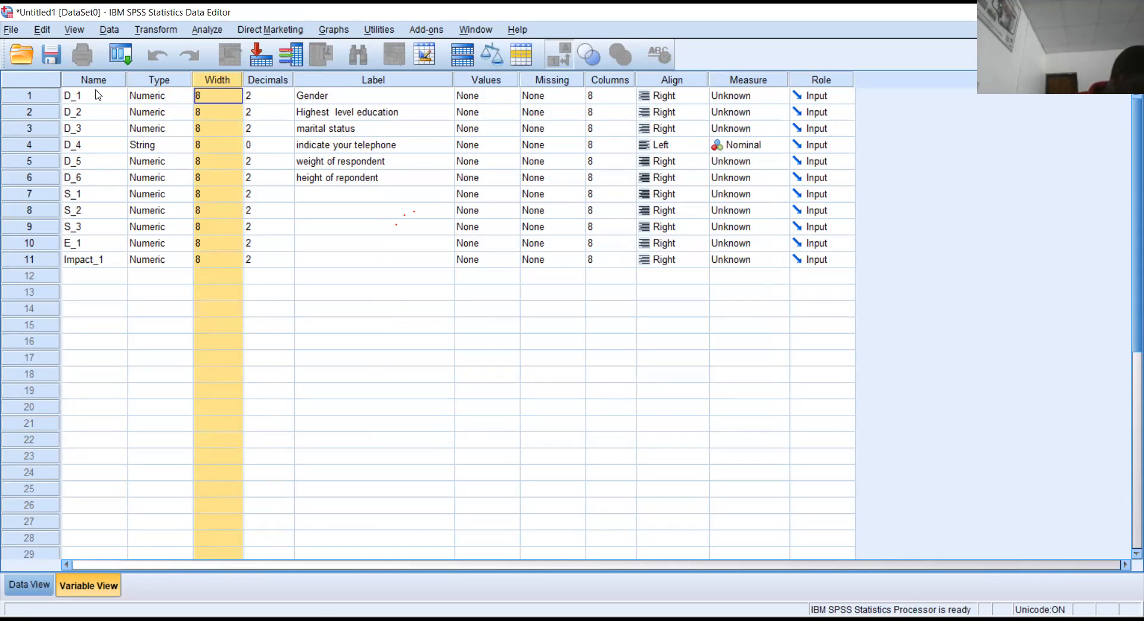
Name variable 12 'Name', replacing a respondent's name first typed there.
left_click(88, 276)
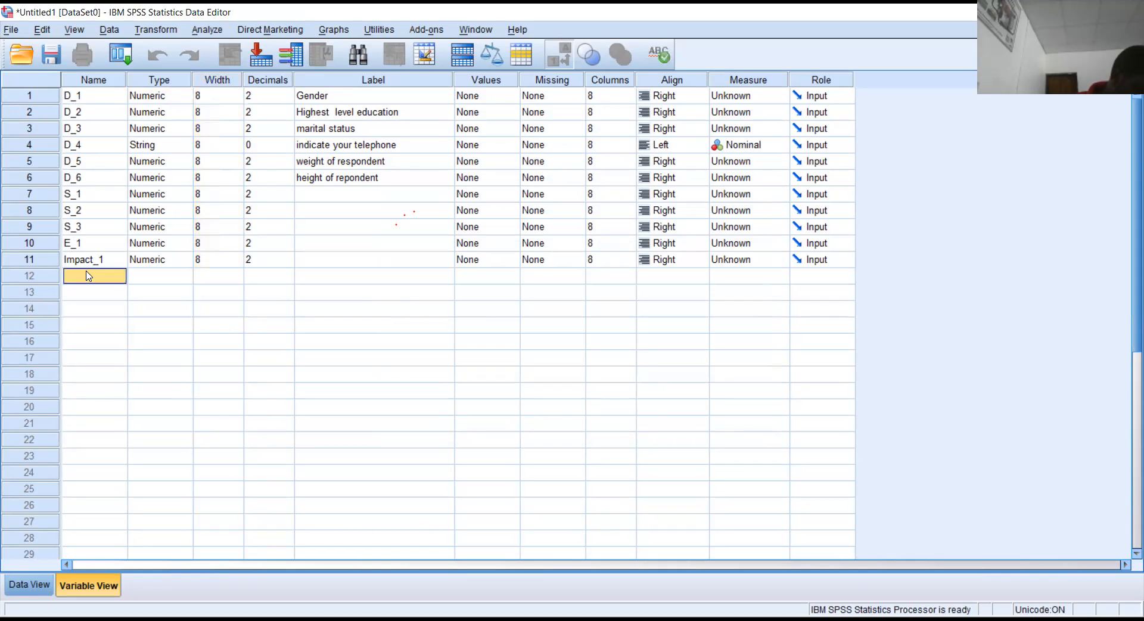
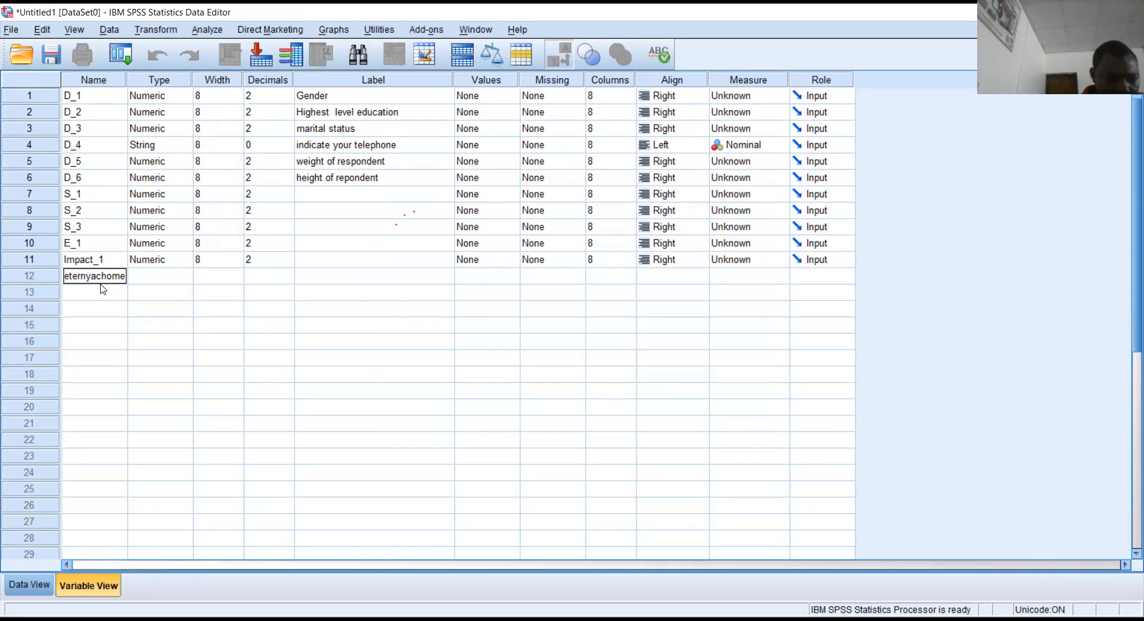
left_click(102, 290)
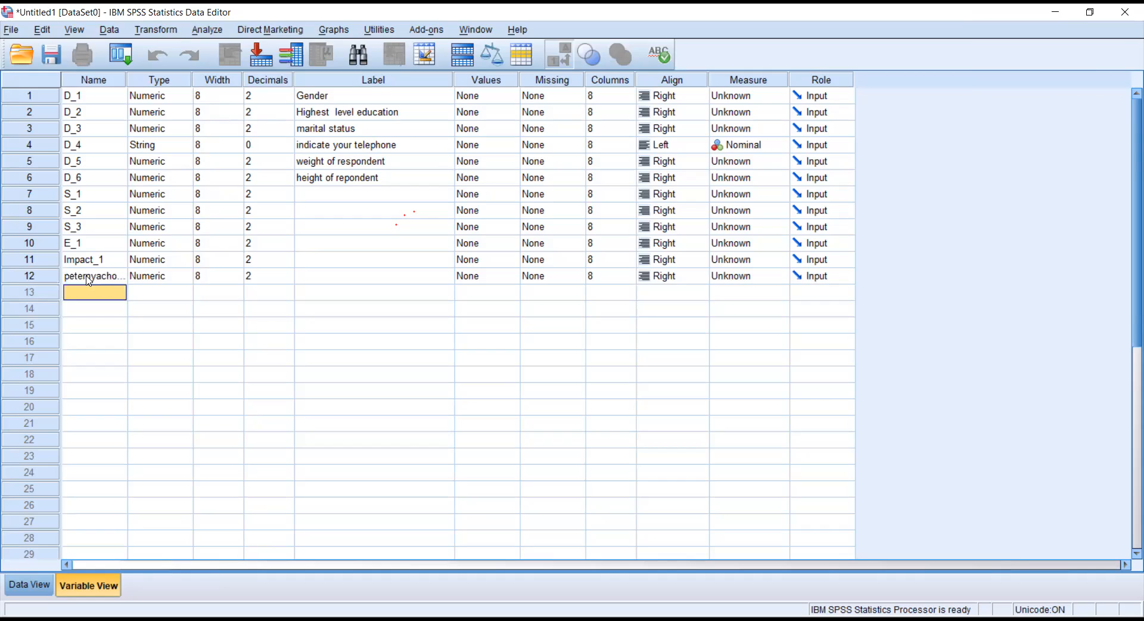
left_click(88, 279)
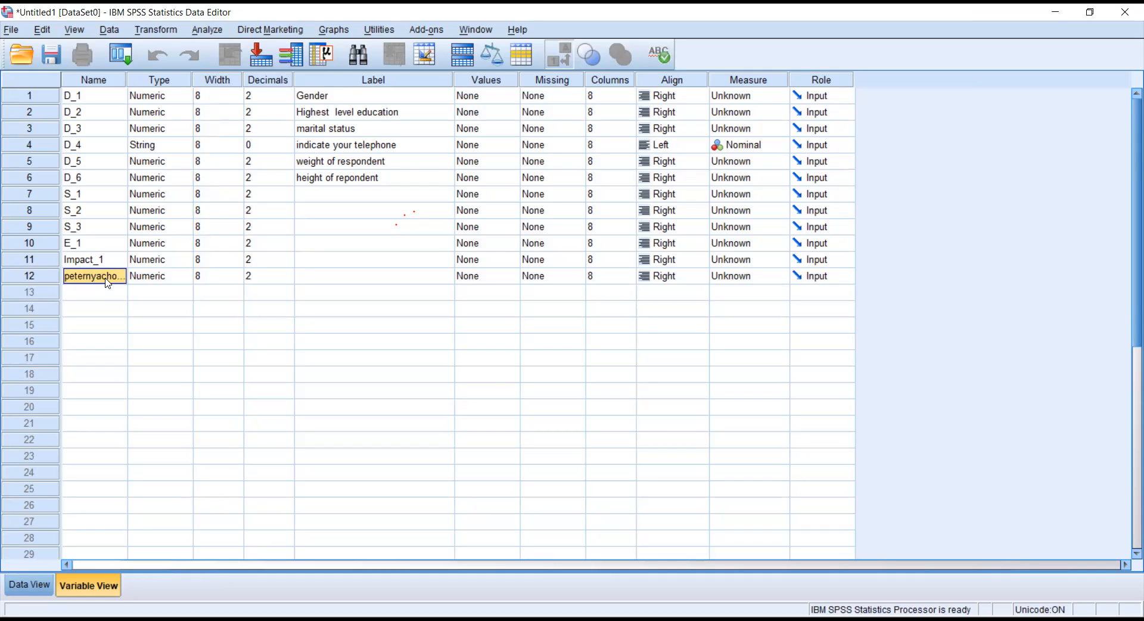
type("Name")
key("Return")
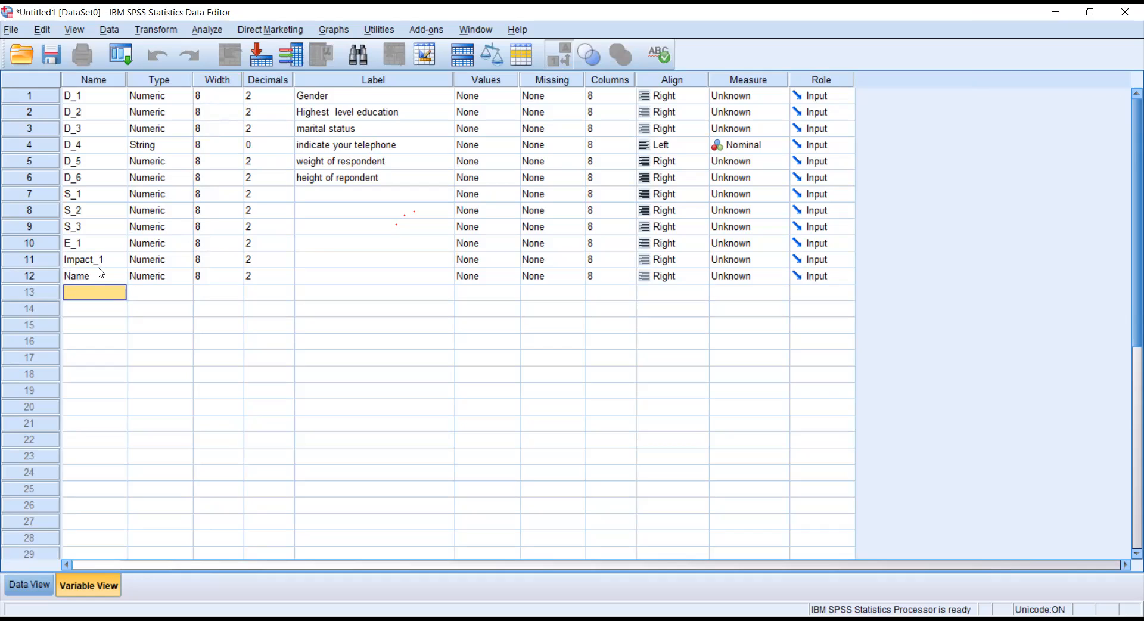
Adjust the Name variable's width down to 4 with the spinner arrows.
left_click(216, 277)
left_click(238, 276)
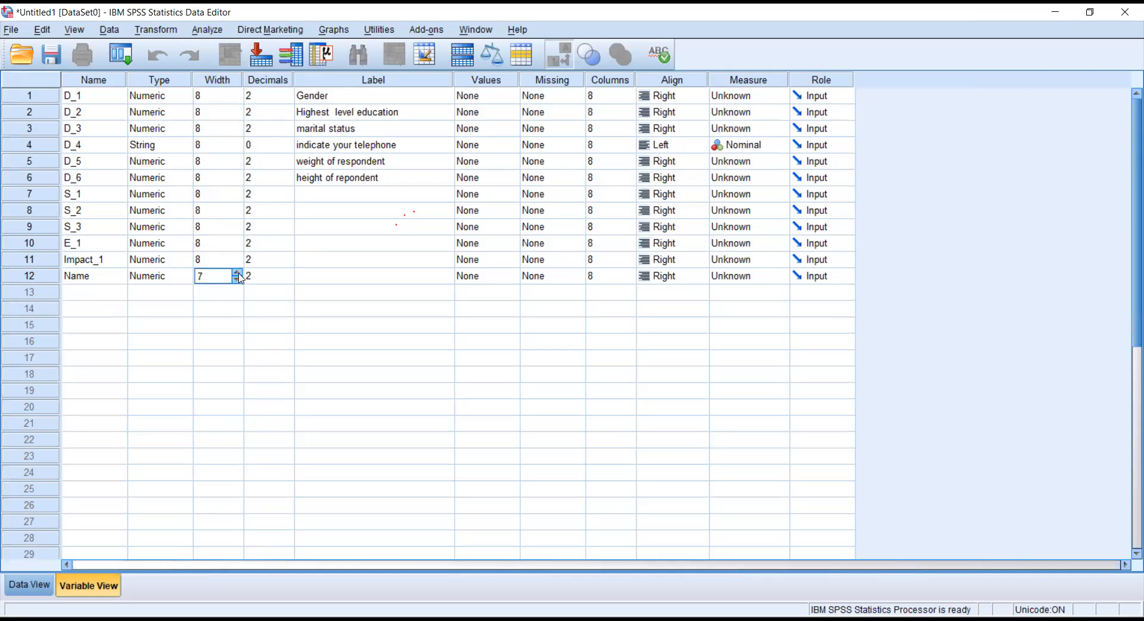
left_click_drag(238, 272, 239, 272)
left_click_drag(238, 280, 238, 280)
Widen the Name column in Data View to 34 characters.
left_click(30, 585)
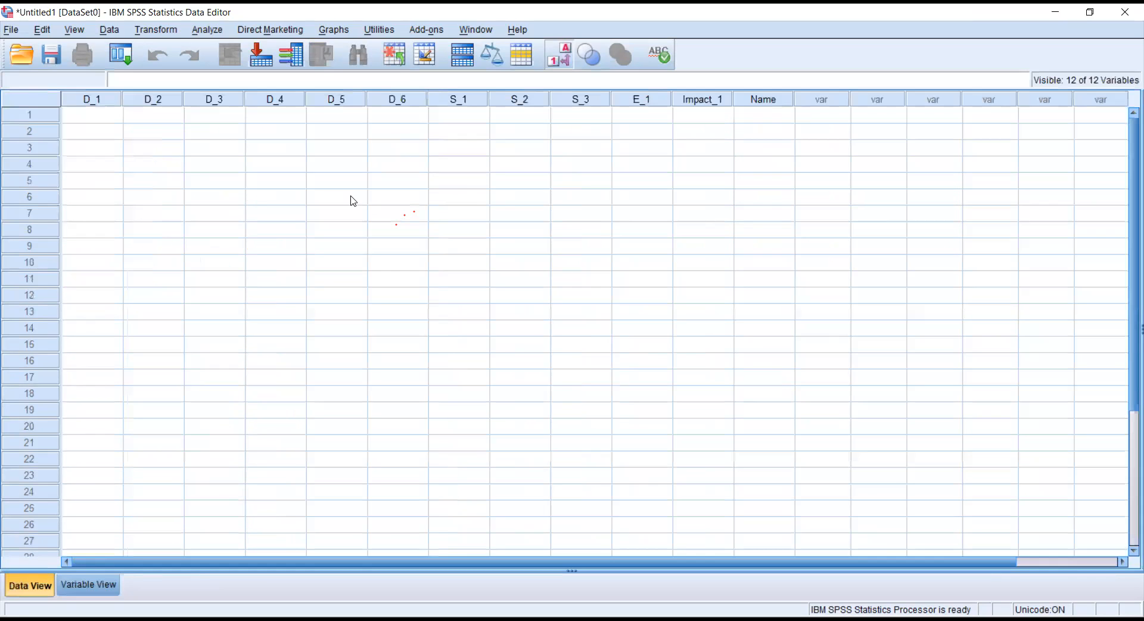
left_click(757, 119)
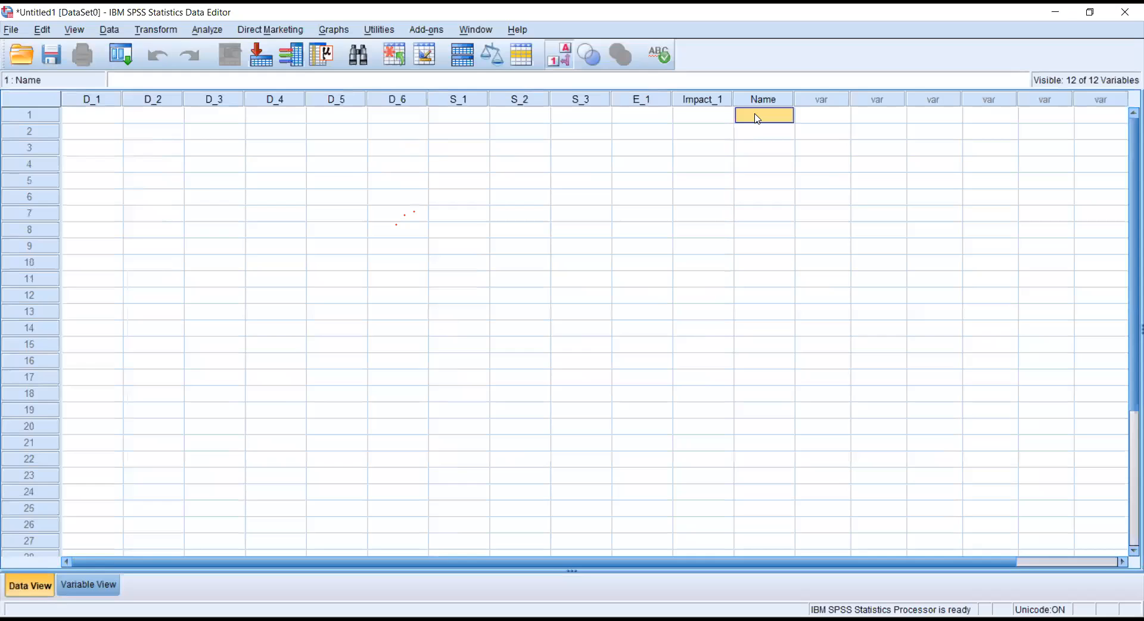
left_click_drag(794, 100, 968, 102)
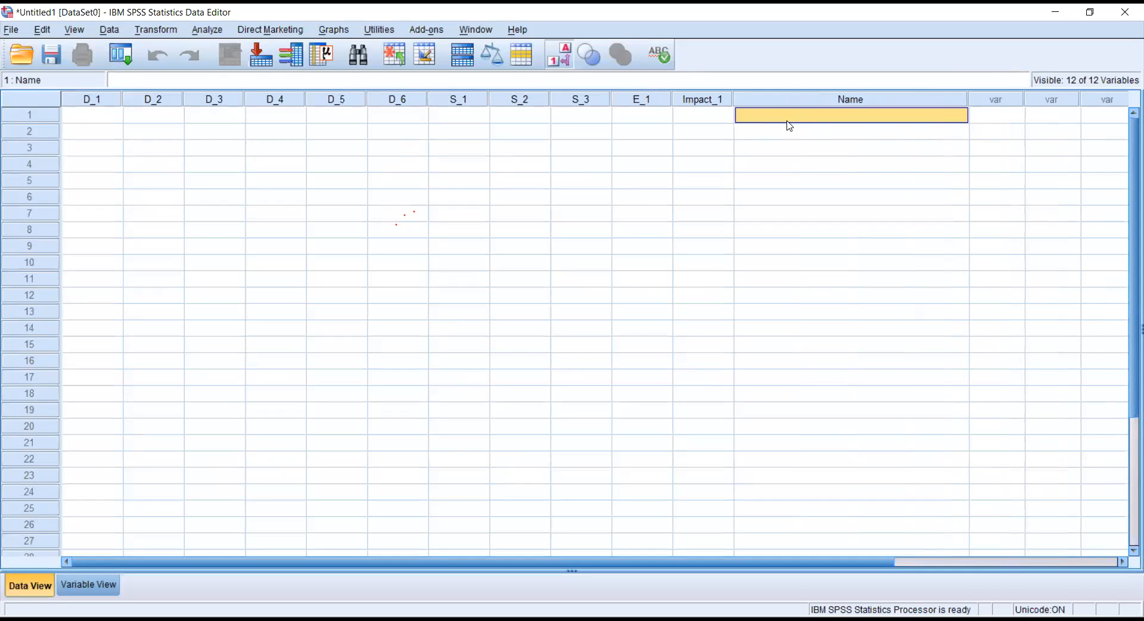
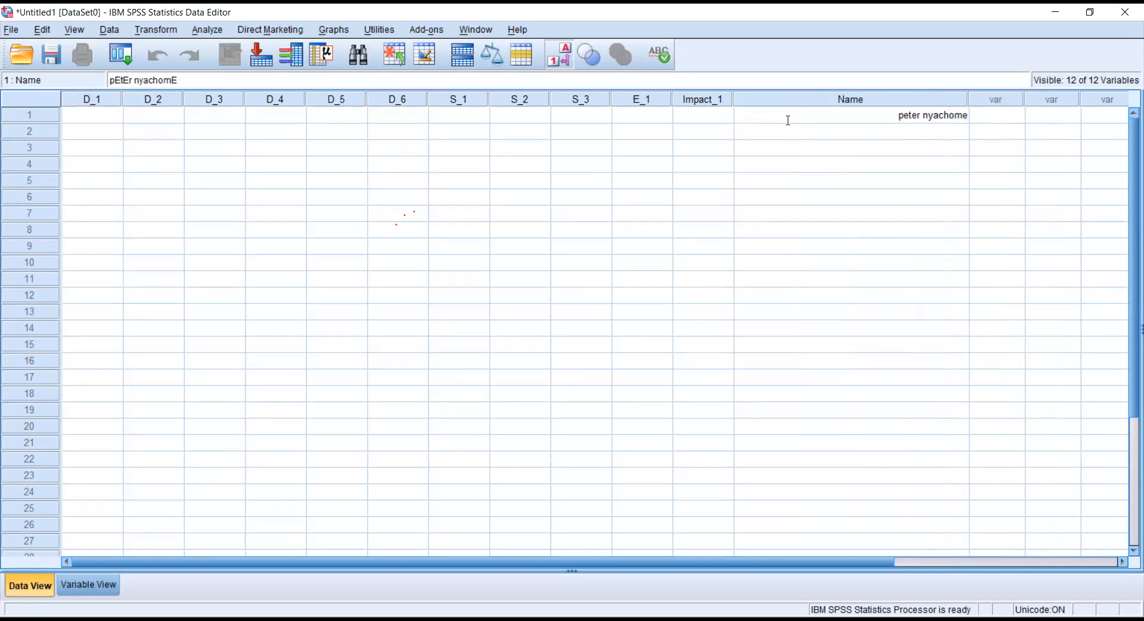
Enter the respondent's full name in the first case's Name cell.
left_click(789, 126)
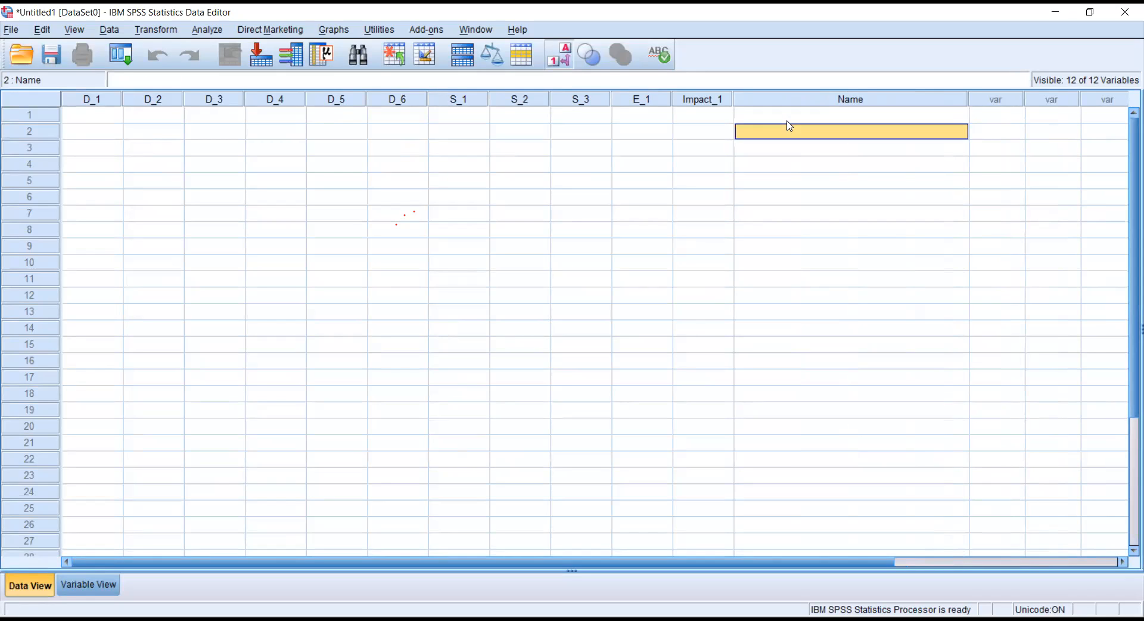
left_click(796, 118)
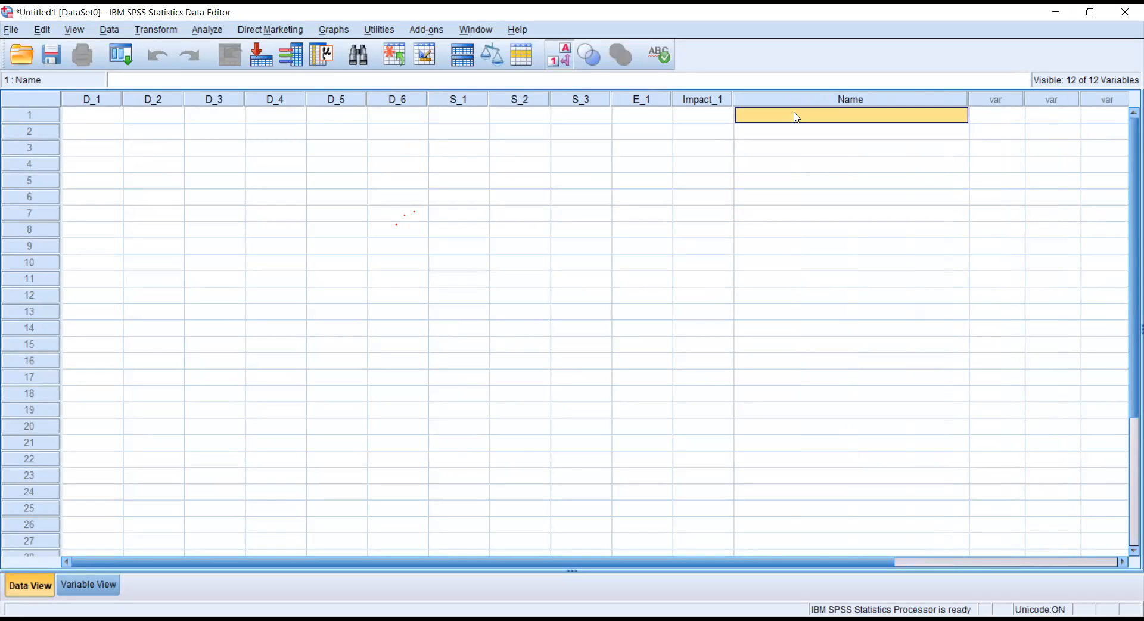
key("Return")
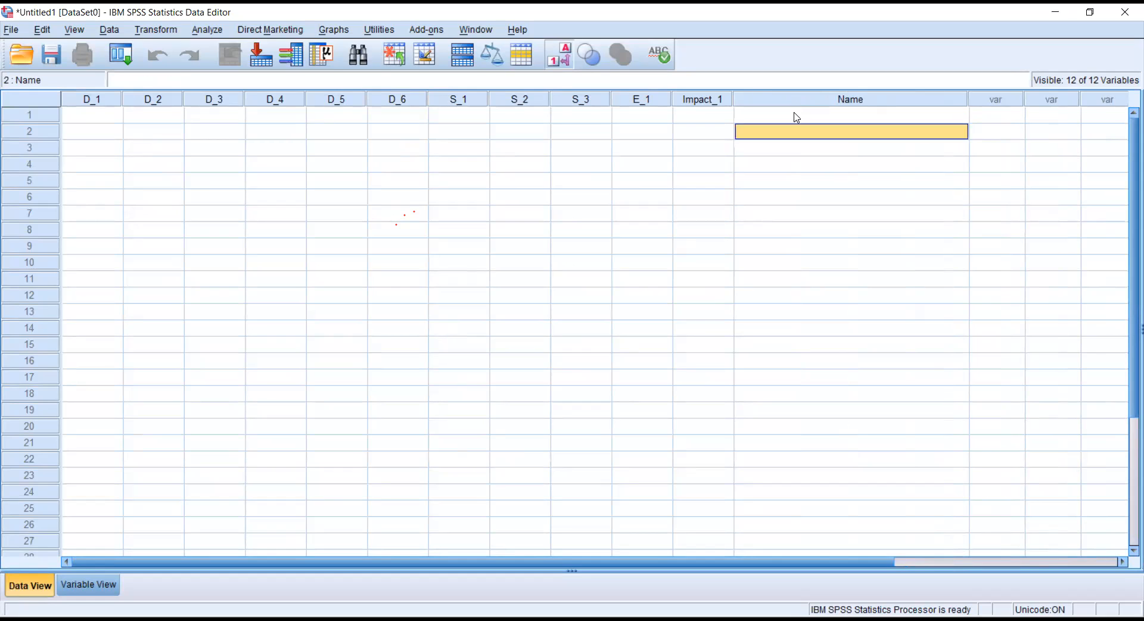
left_click(90, 584)
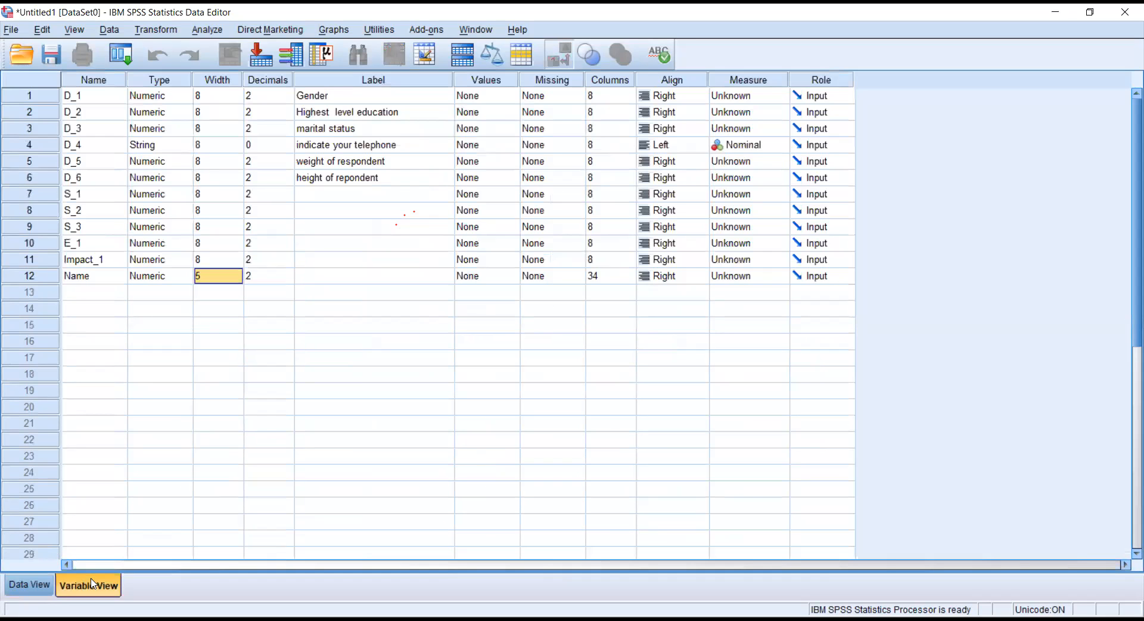
Raise the Name variable's width to 23.
double_click(221, 276)
left_click(237, 273)
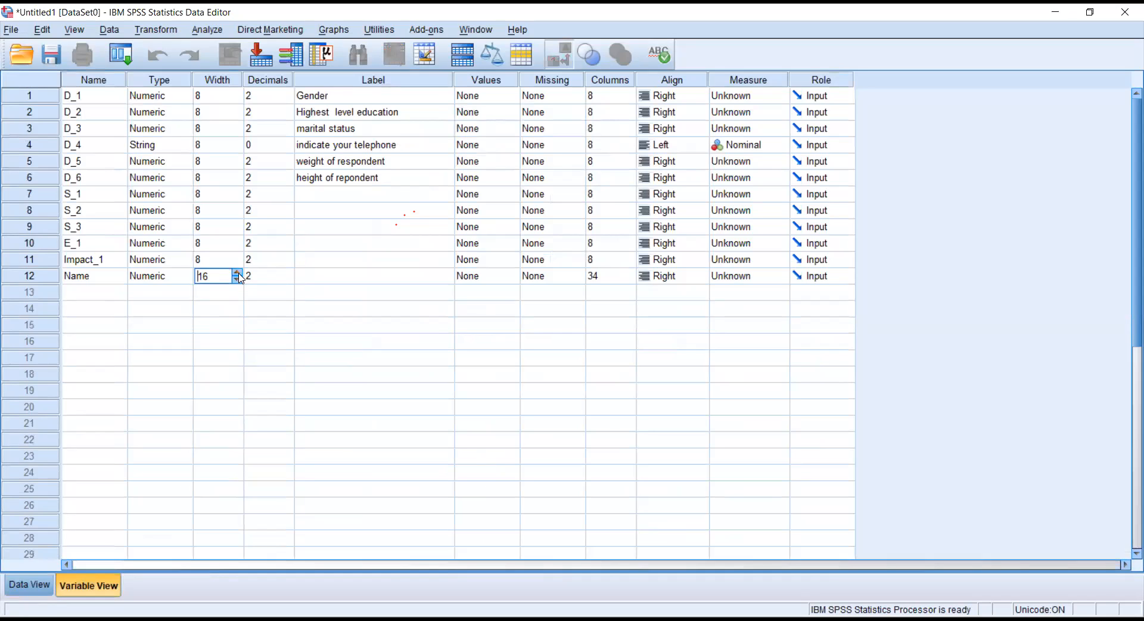
left_click(238, 273)
Change the Name variable's type to String.
left_click(186, 282)
left_click(185, 276)
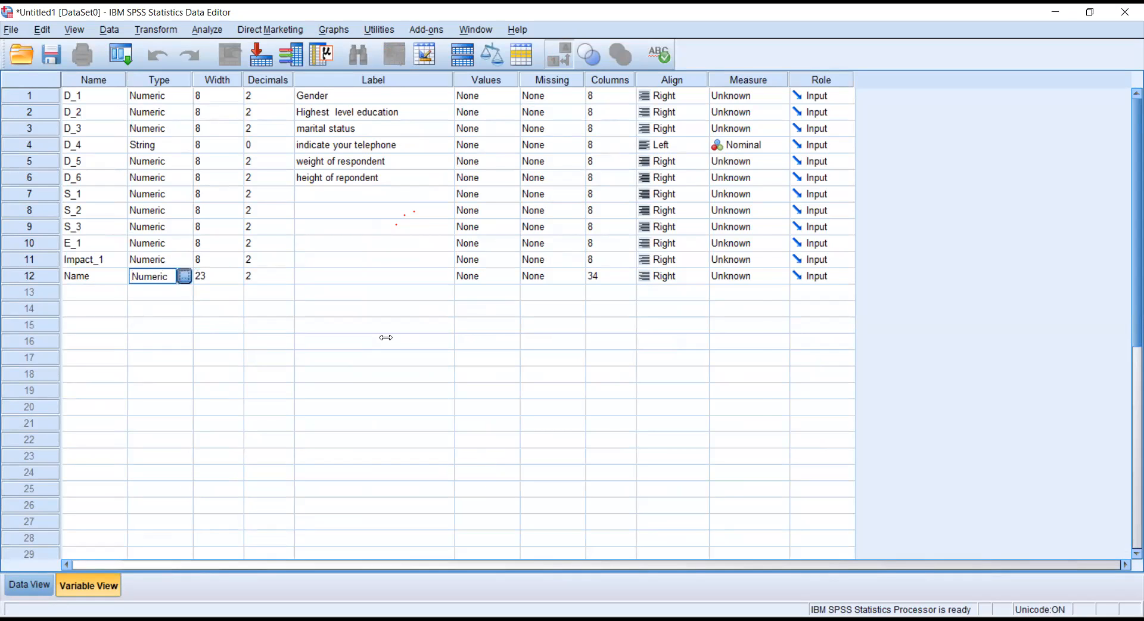
left_click(407, 337)
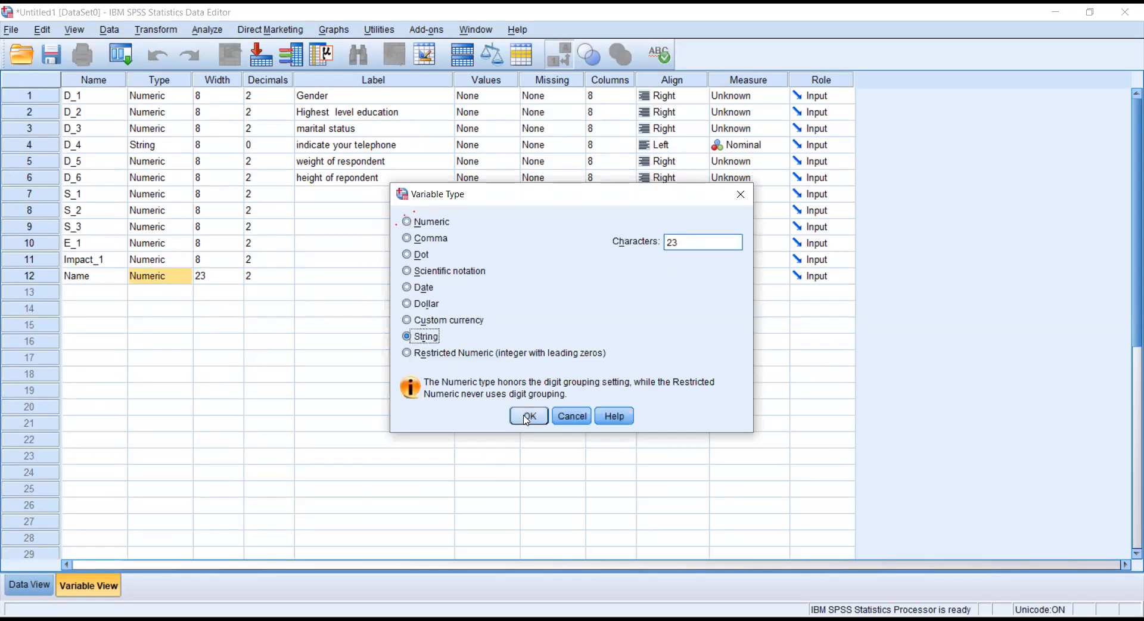
left_click(528, 416)
left_click(29, 585)
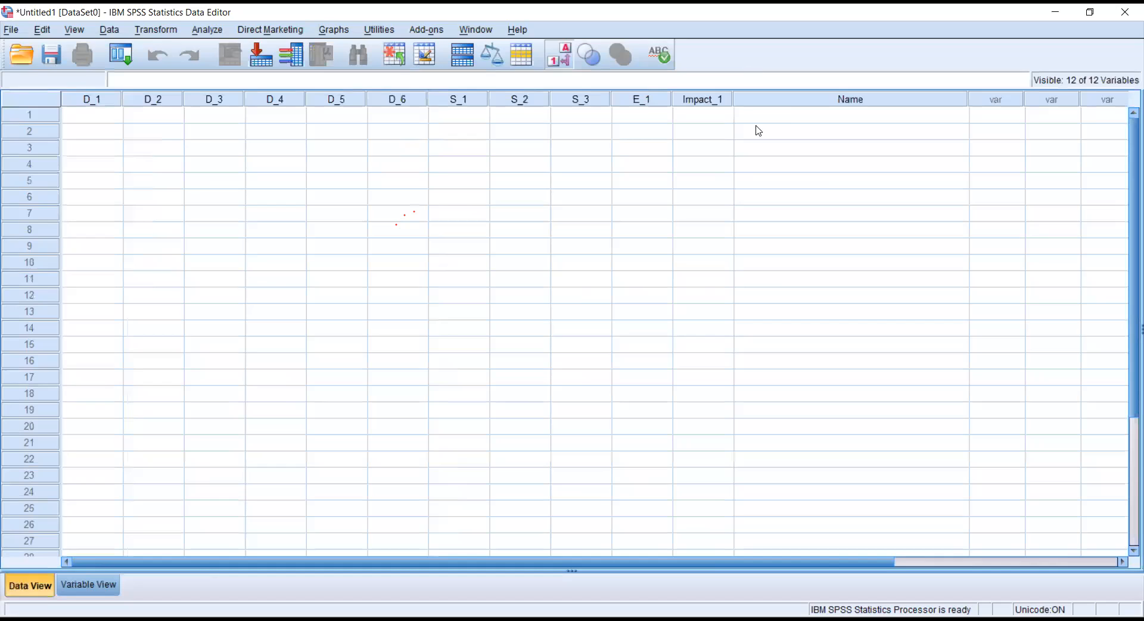
Type the respondent's full name into case 1 of Name, then return to Variable View.
left_click(788, 113)
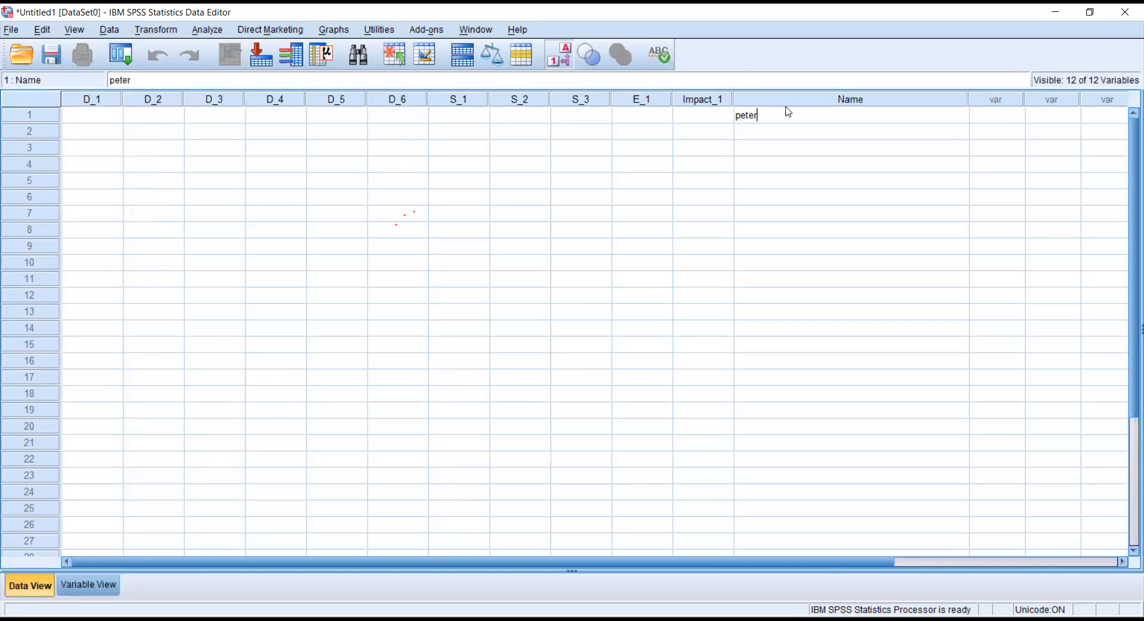
key("Return")
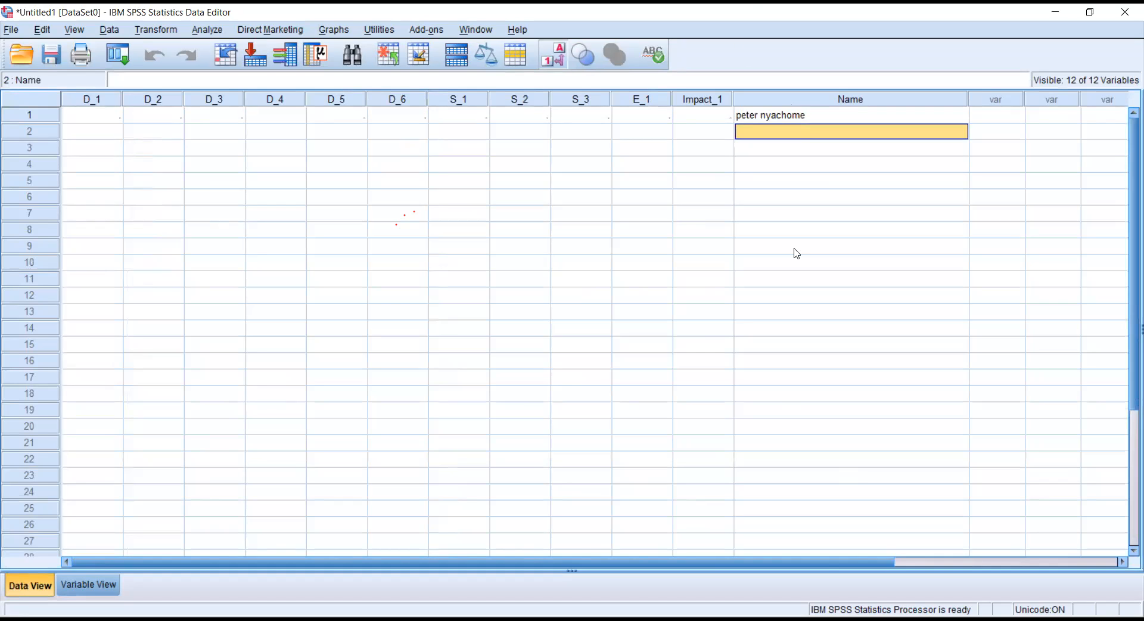
left_click(89, 585)
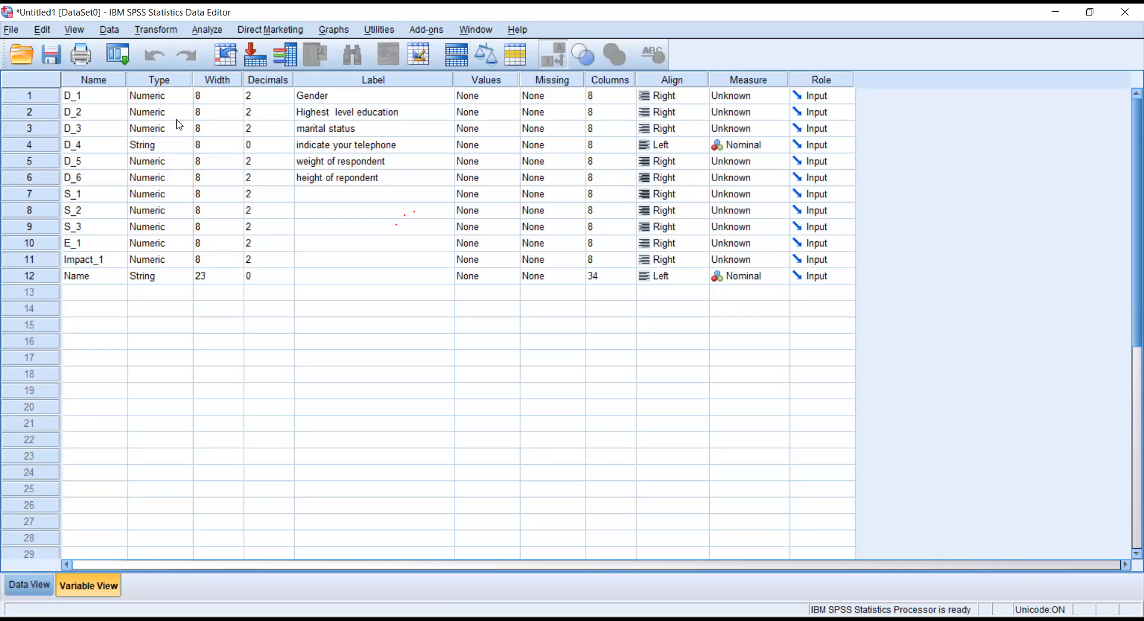
left_click(314, 198)
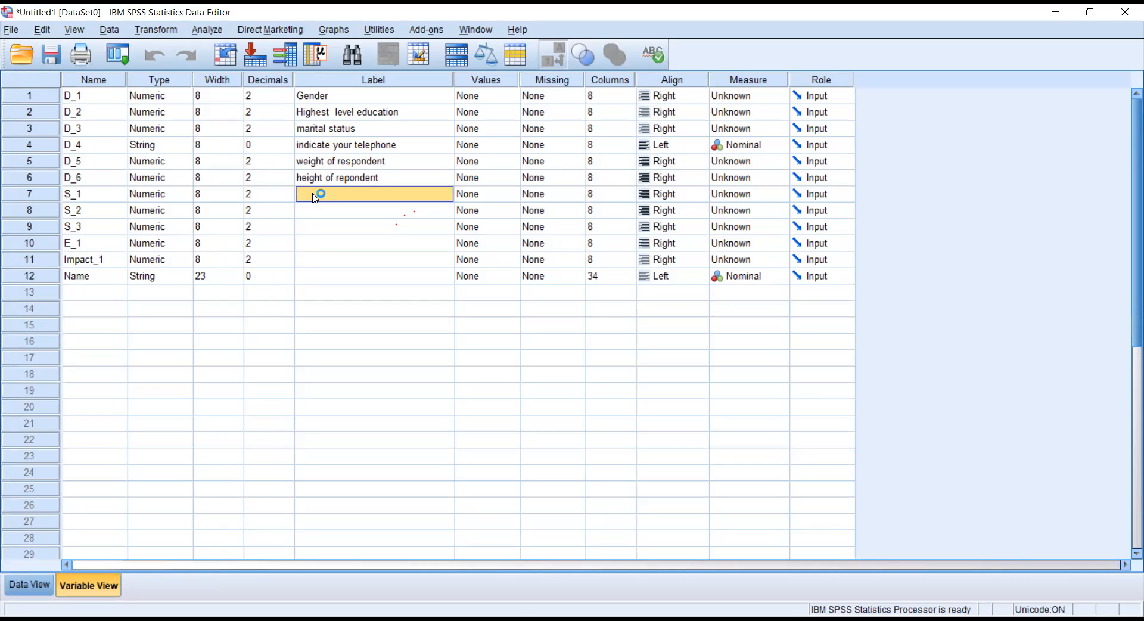
left_click(386, 261)
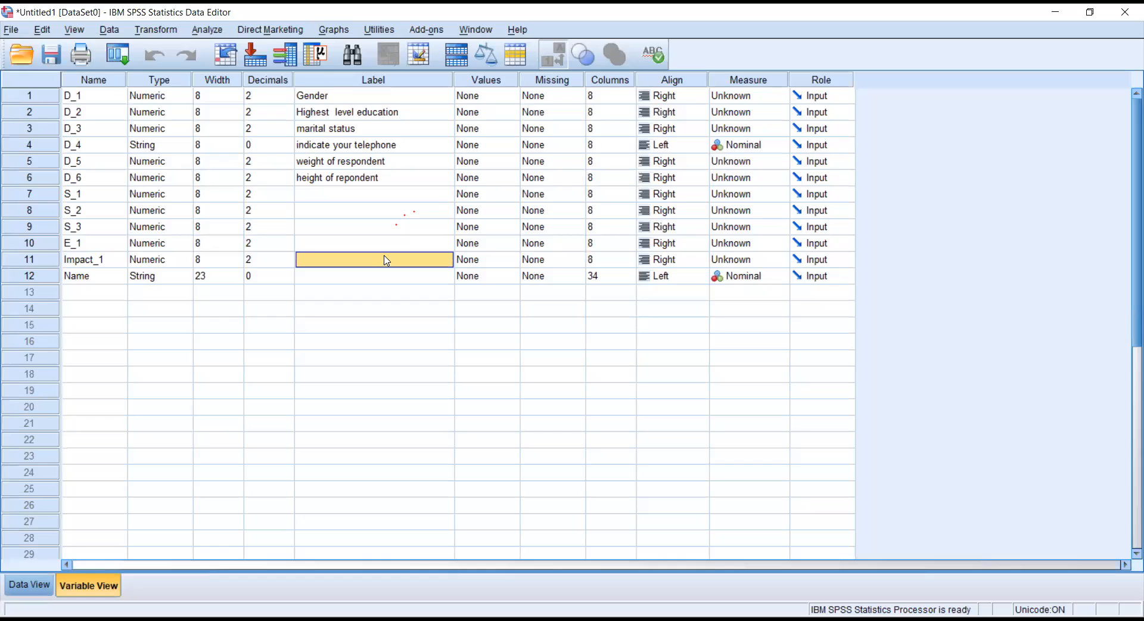
left_click(370, 277)
left_click(335, 261)
left_click(19, 577)
left_click(106, 116)
left_click(83, 586)
left_click(500, 82)
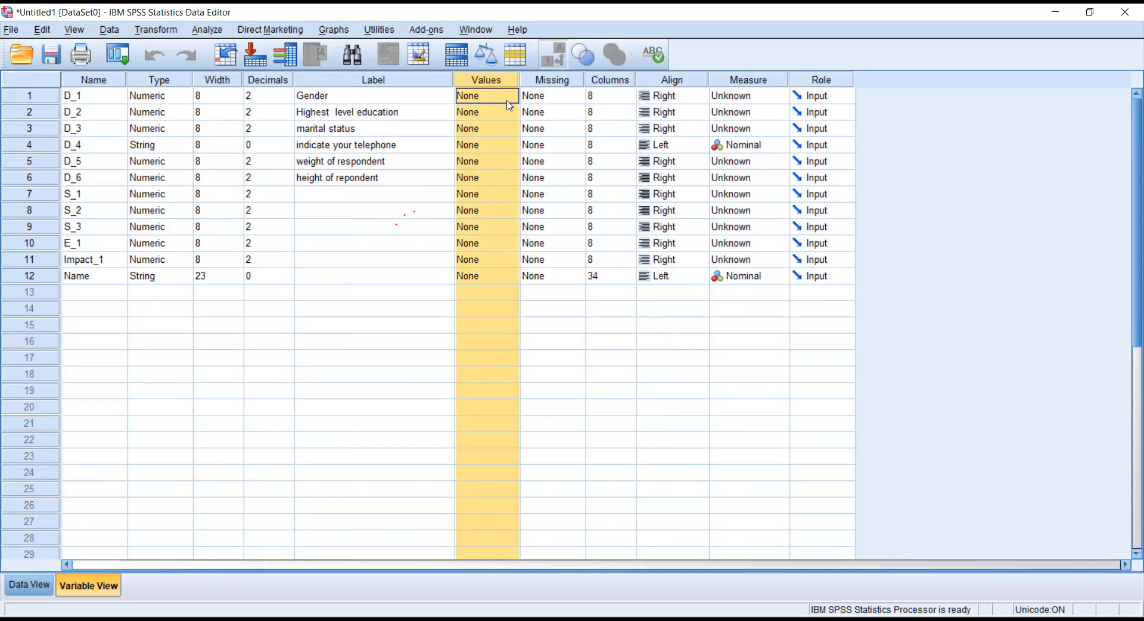
Label Gender (D_1) values 1 as male and 0 as female.
left_click(510, 96)
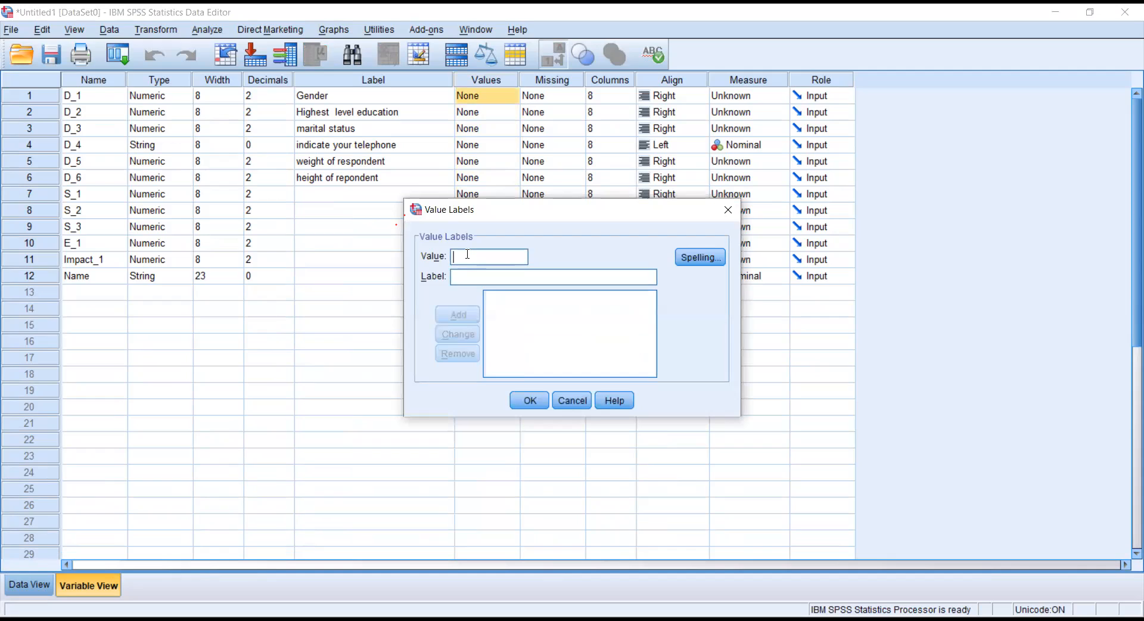
type("1")
left_click(464, 277)
type("male")
key("Return")
type("0")
left_click(470, 274)
type("fem")
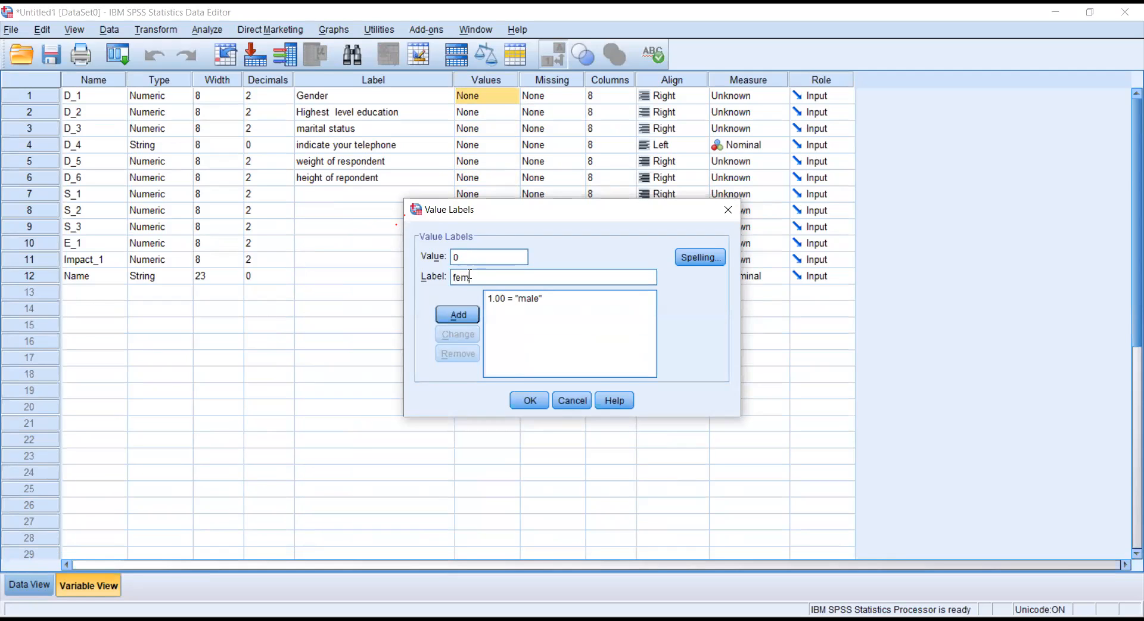
type("ale")
left_click(461, 317)
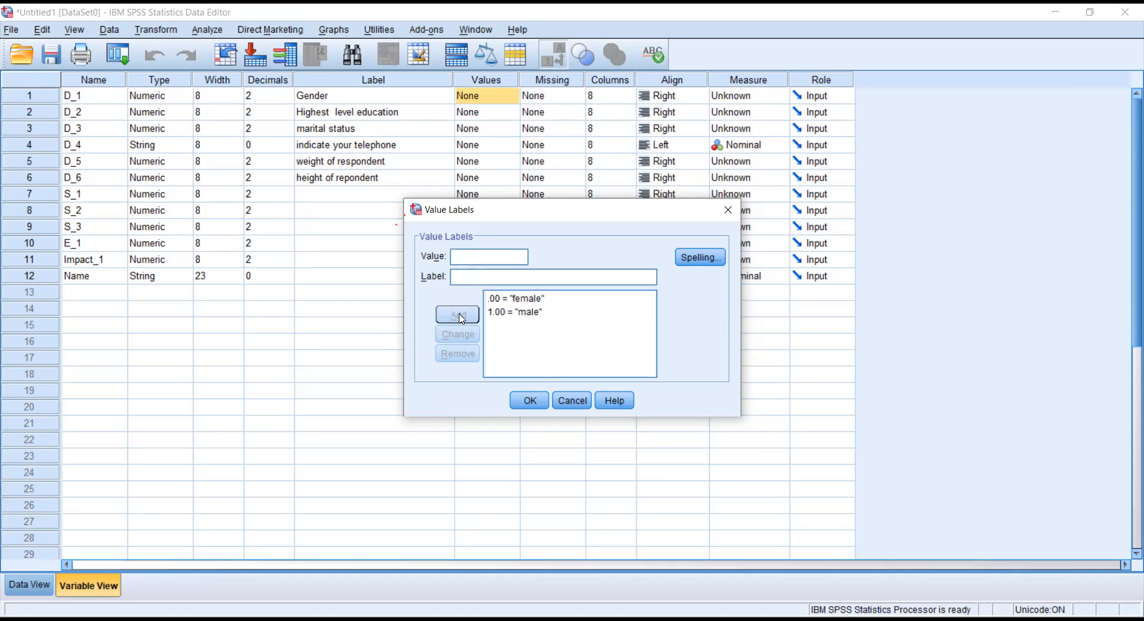
left_click(530, 400)
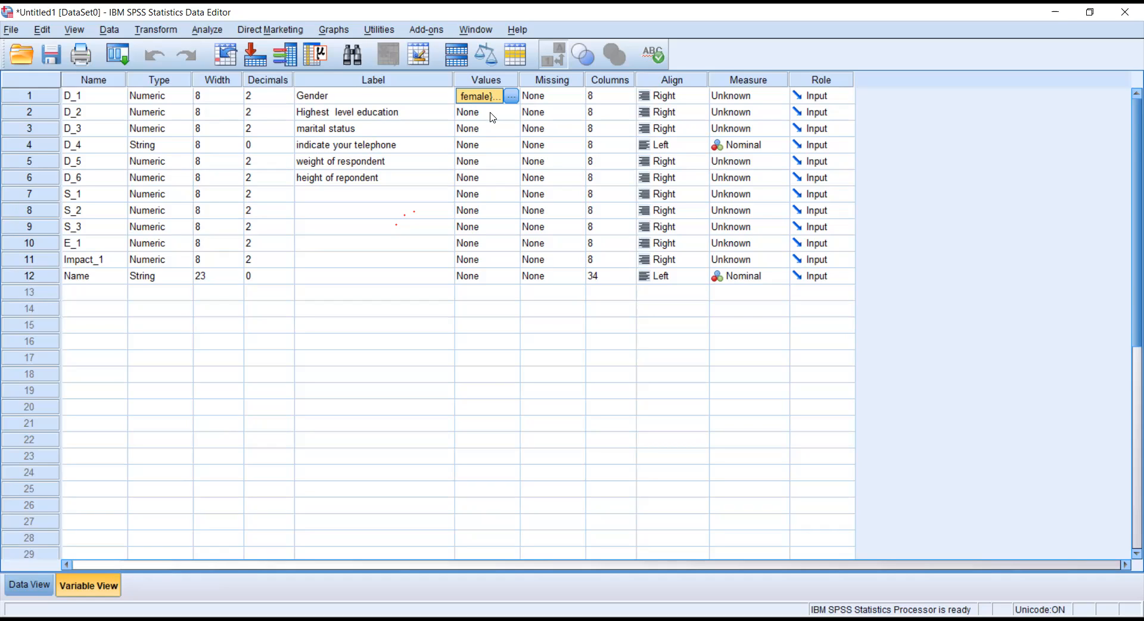
In D_2's value labels, add 1 primary, 2 secodary and 3 college.
left_click(492, 115)
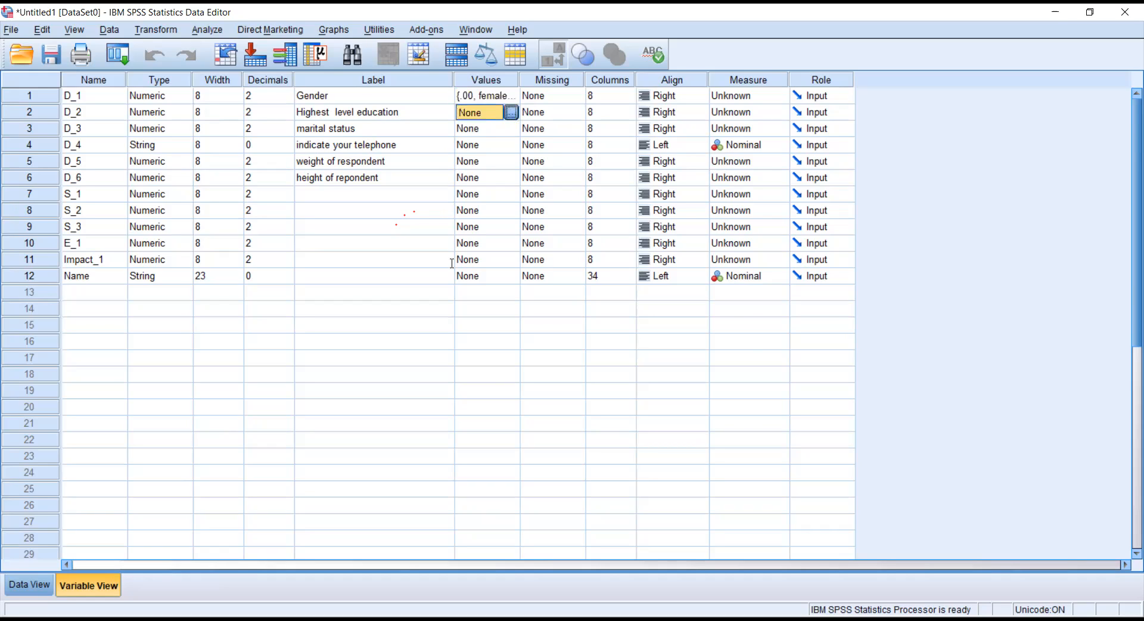
left_click(515, 116)
type("1")
left_click(468, 278)
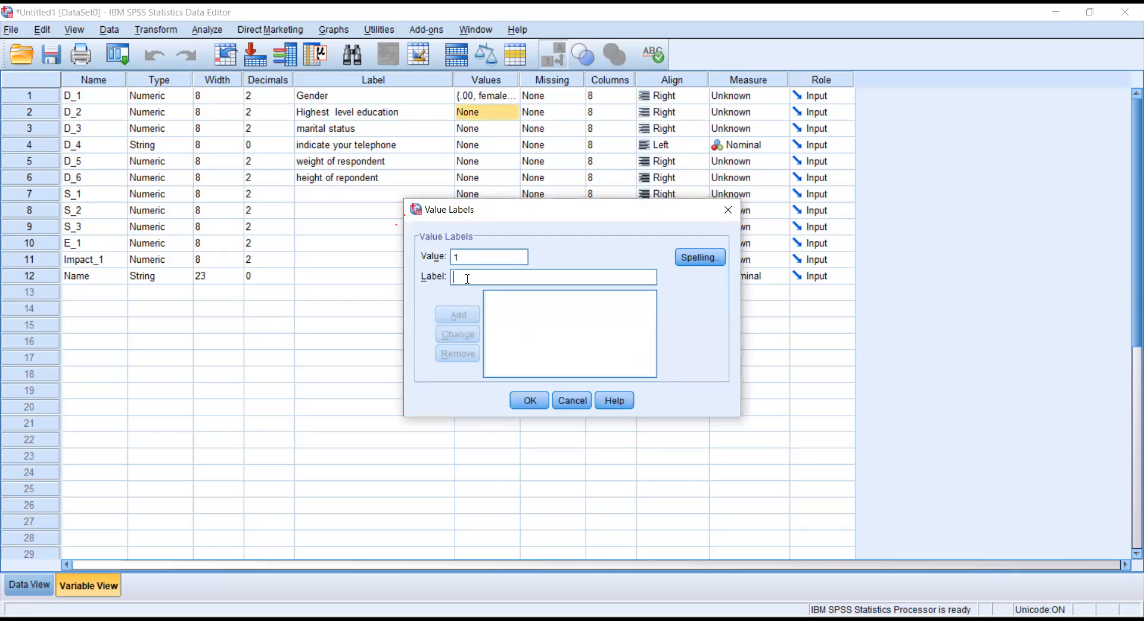
type("primary")
left_click(463, 312)
type("2secodary")
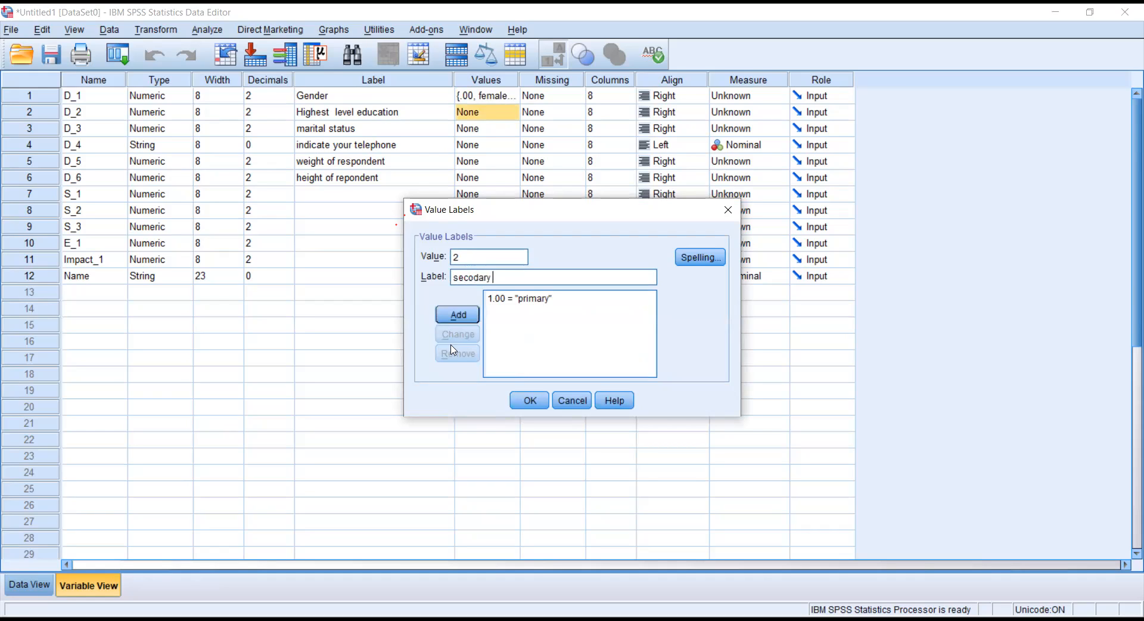
left_click(457, 315)
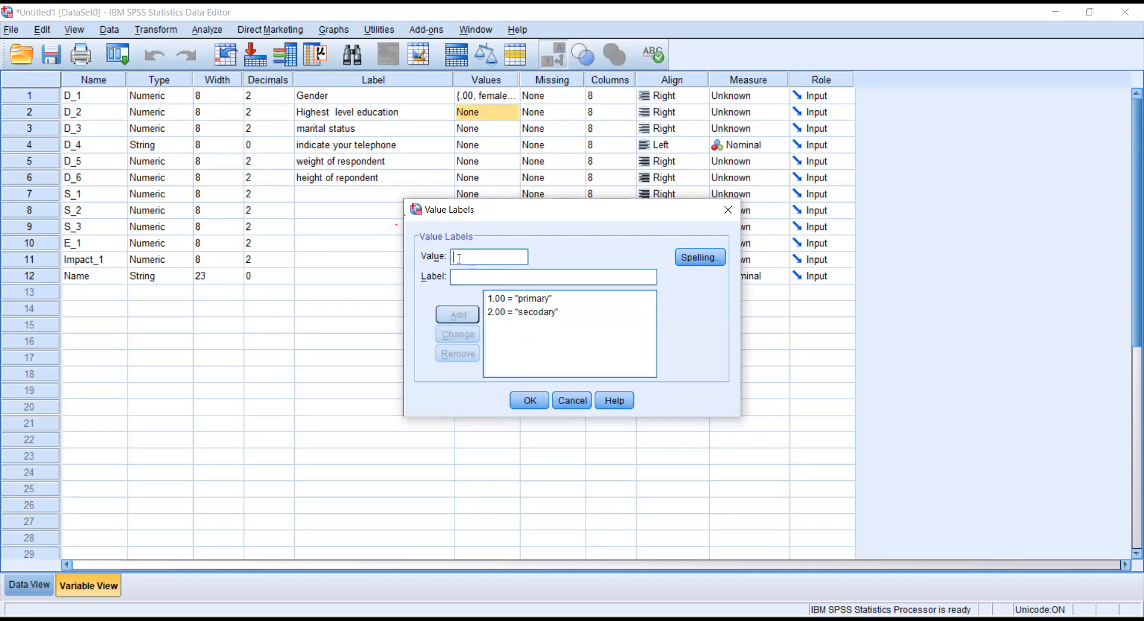
type("3.00 = \"")
type("college")
key("Return")
Add 4 undegraduate and 5 post graduate, then confirm the education labels.
type("4")
key("Tab")
type("undegraduate")
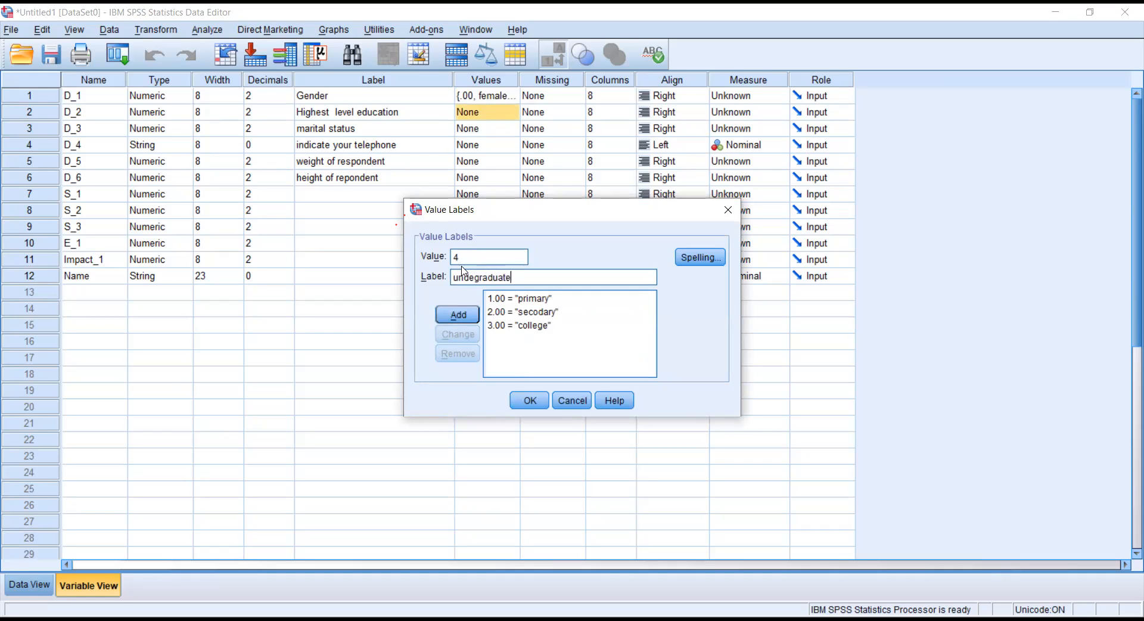
left_click(458, 314)
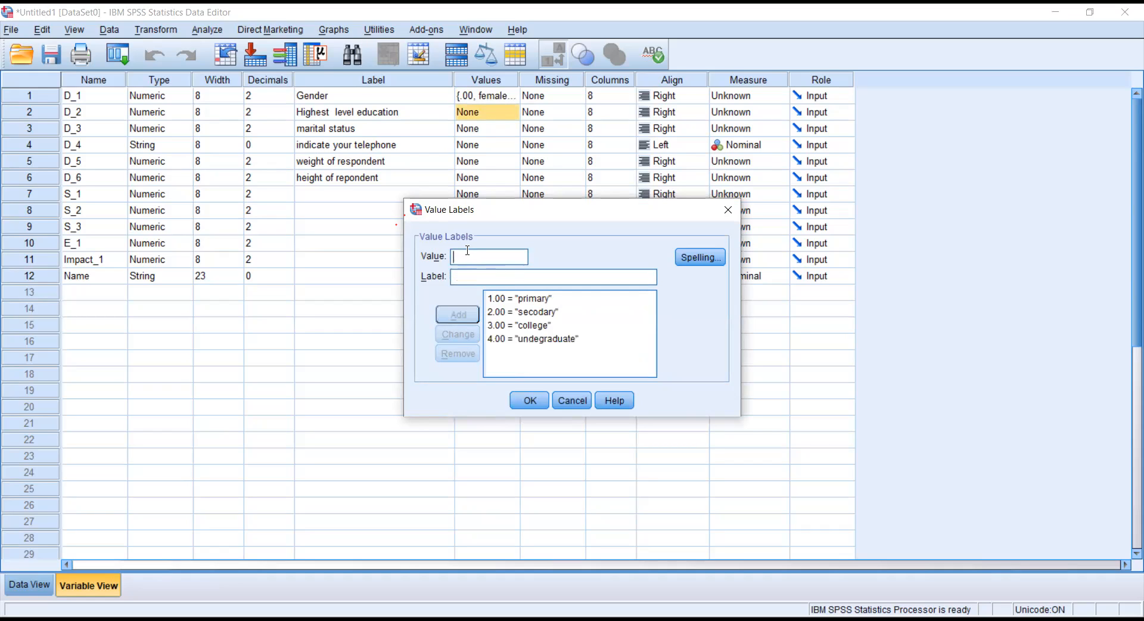
type("5")
left_click(470, 275)
type("post grad")
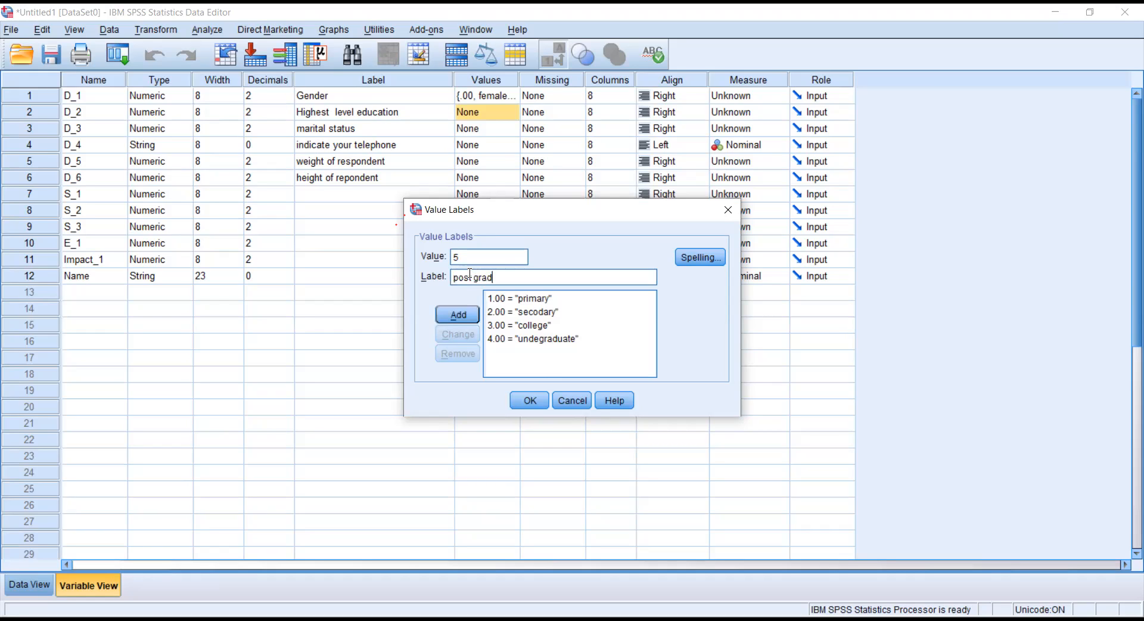
type("uate")
left_click(467, 315)
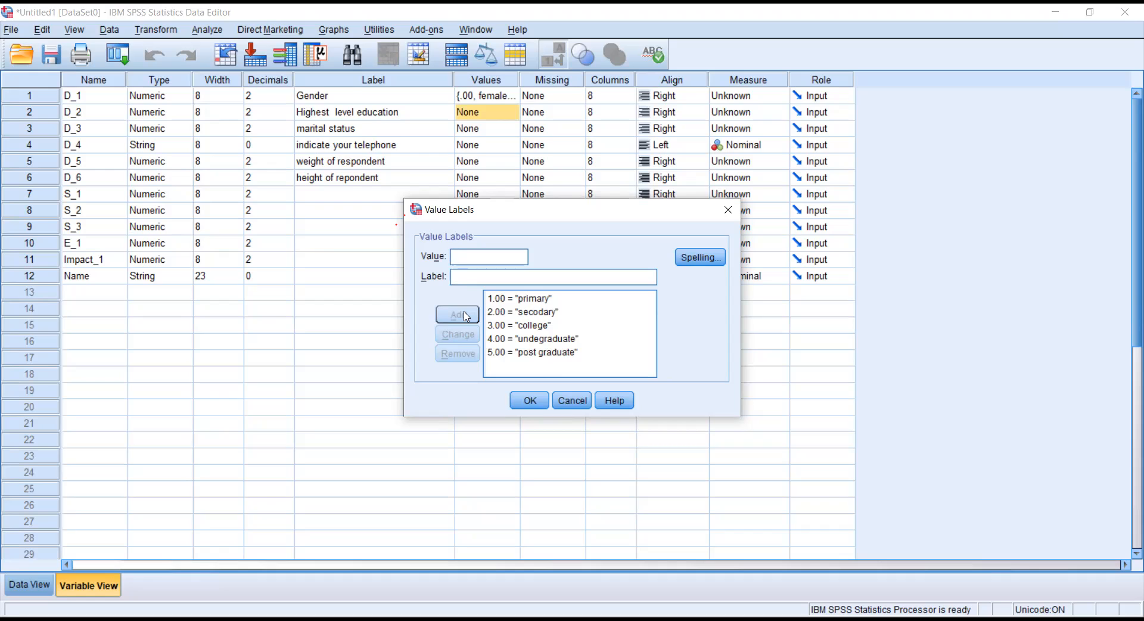
left_click(529, 400)
left_click(504, 134)
In D_3's value labels, add 1 single, 2 married and 3 widowed.
left_click(508, 129)
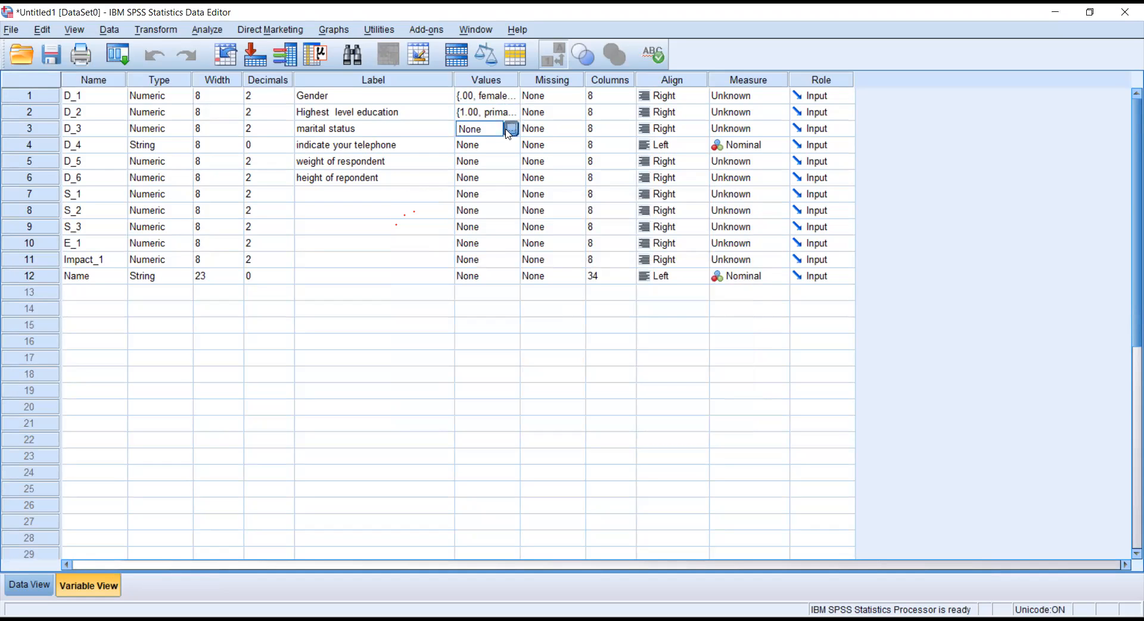
type("1")
key("Tab")
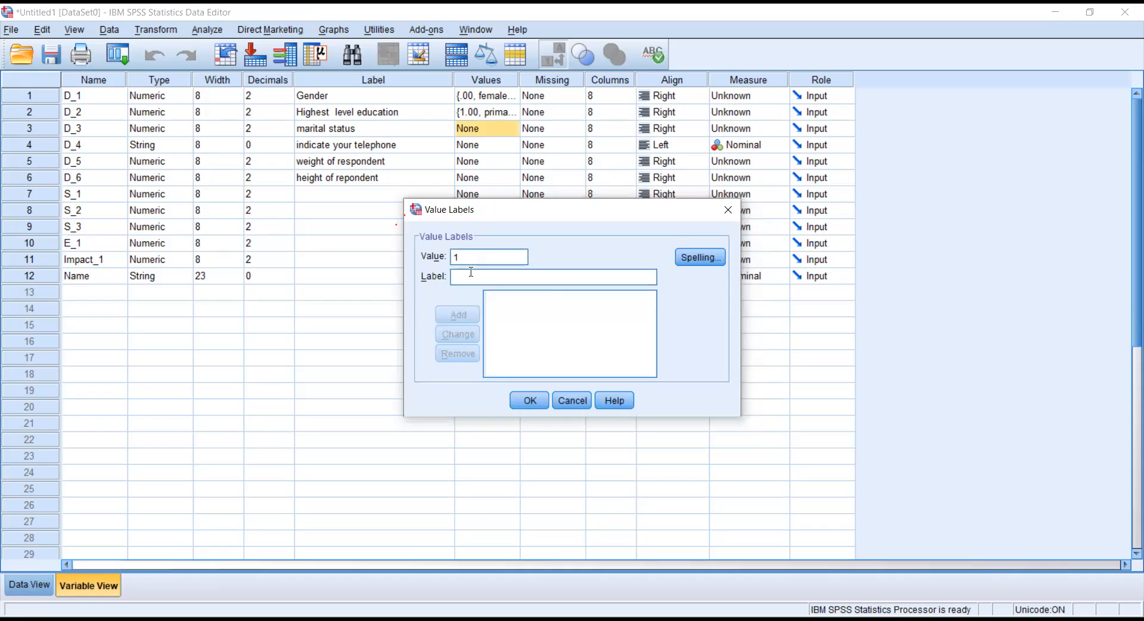
type("single")
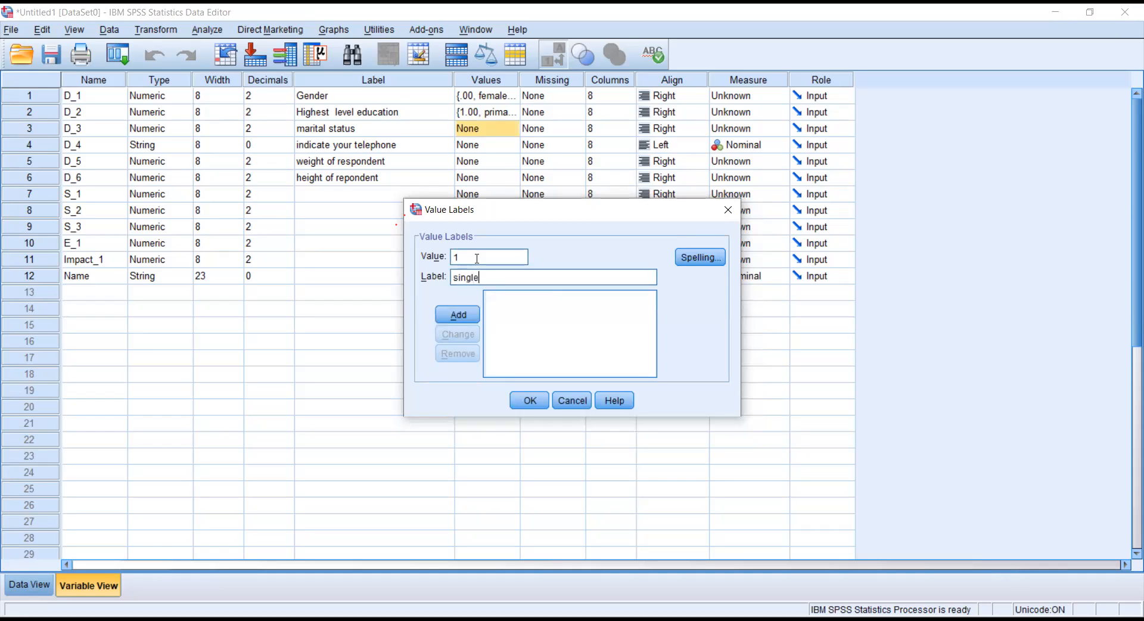
left_click(458, 314)
type("2")
left_click(465, 275)
type("married")
left_click(460, 314)
type("3")
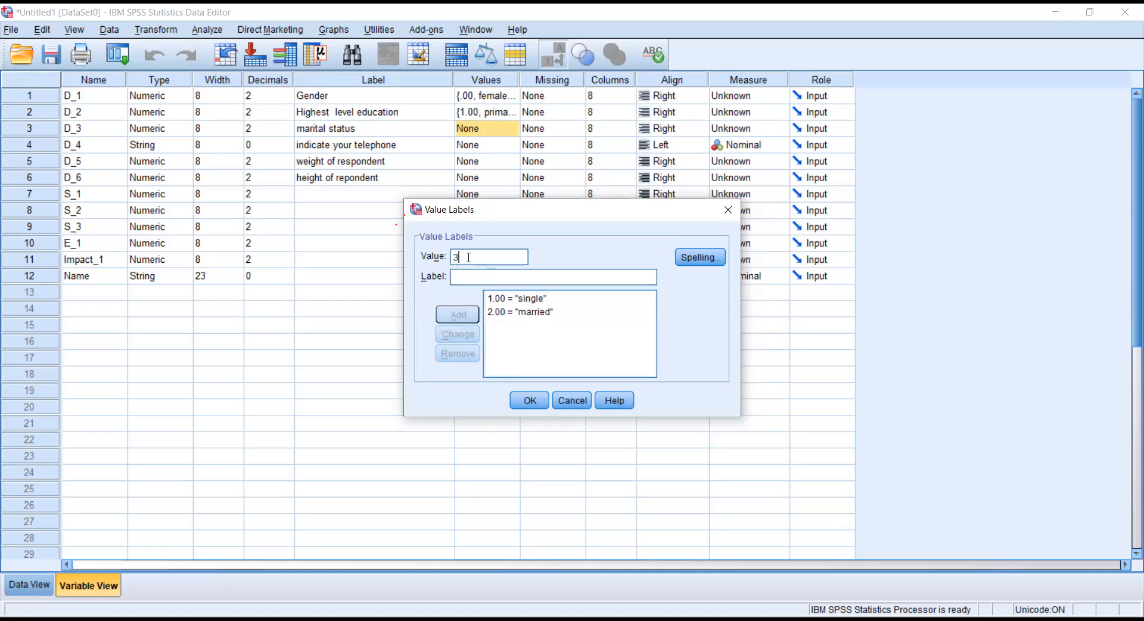
type("w")
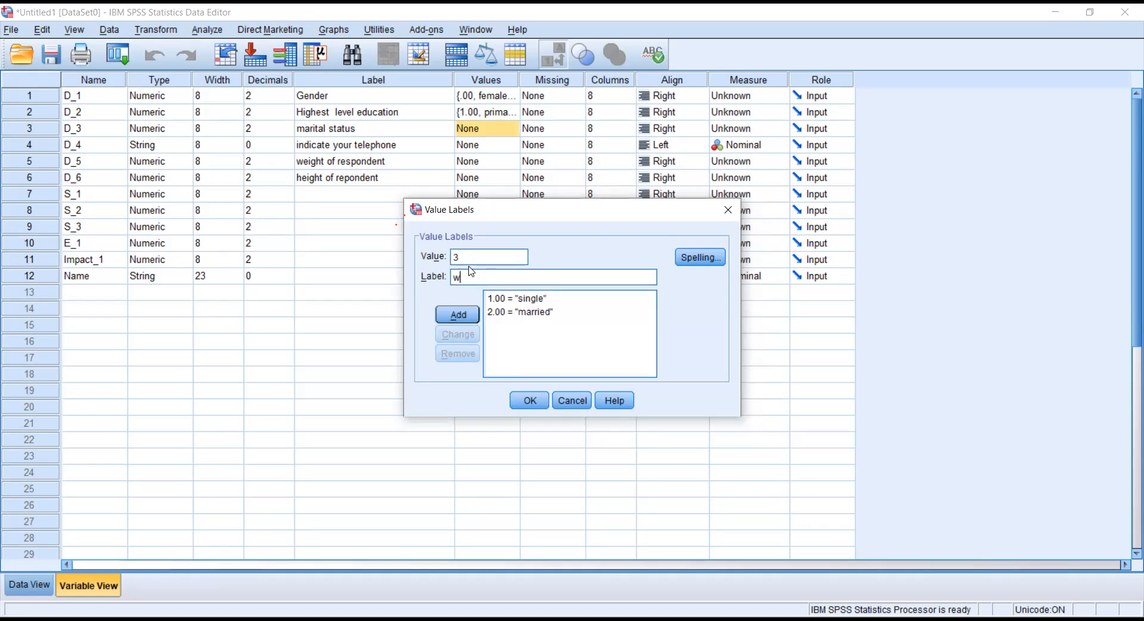
type("odowwed")
key("BackSpace")
key("BackSpace")
type("d")
left_click(465, 311)
Add 4 separated and 5 divorce, then confirm the marital status labels.
type("4")
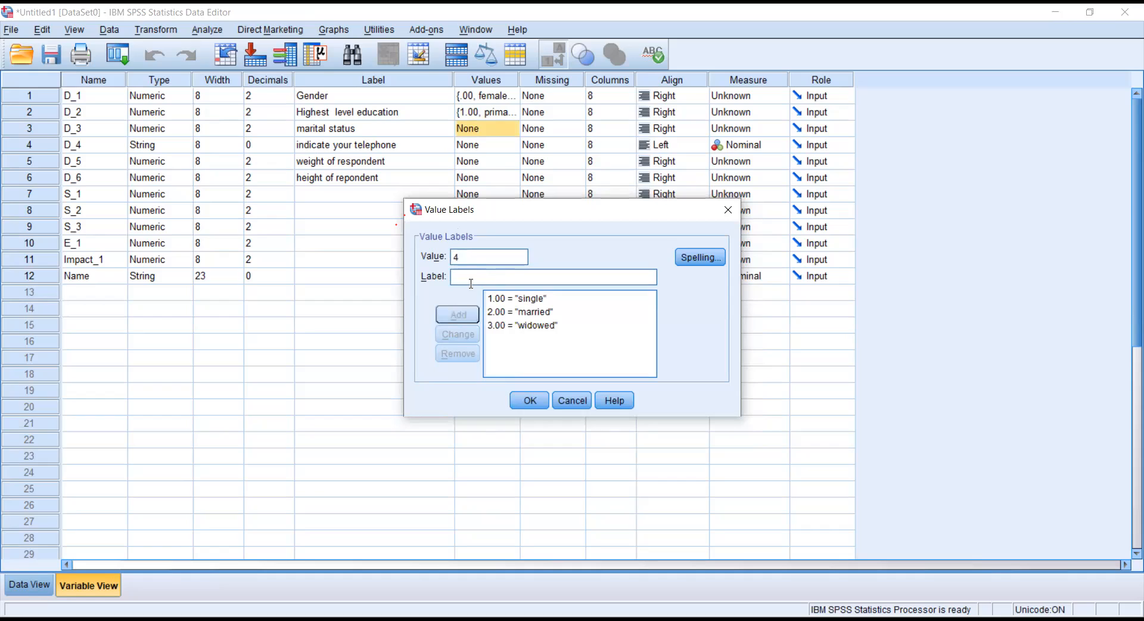
type("separe")
key("BackSpace")
type("ated")
left_click(464, 319)
left_click(470, 257)
type("5")
left_click(482, 275)
type("divo")
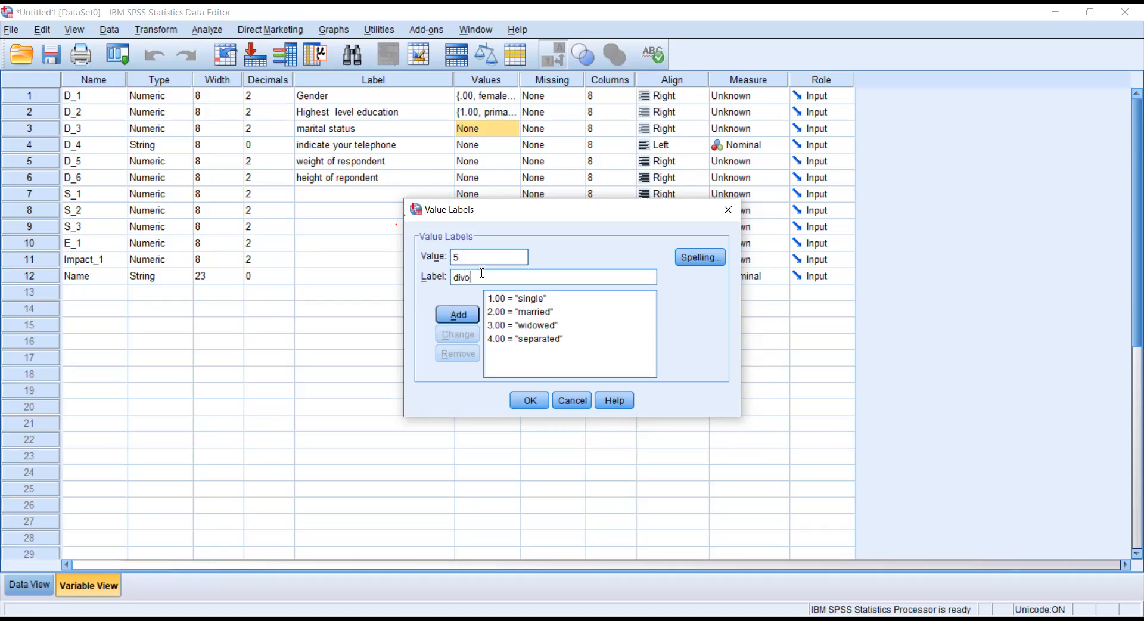
type("rce")
left_click(455, 318)
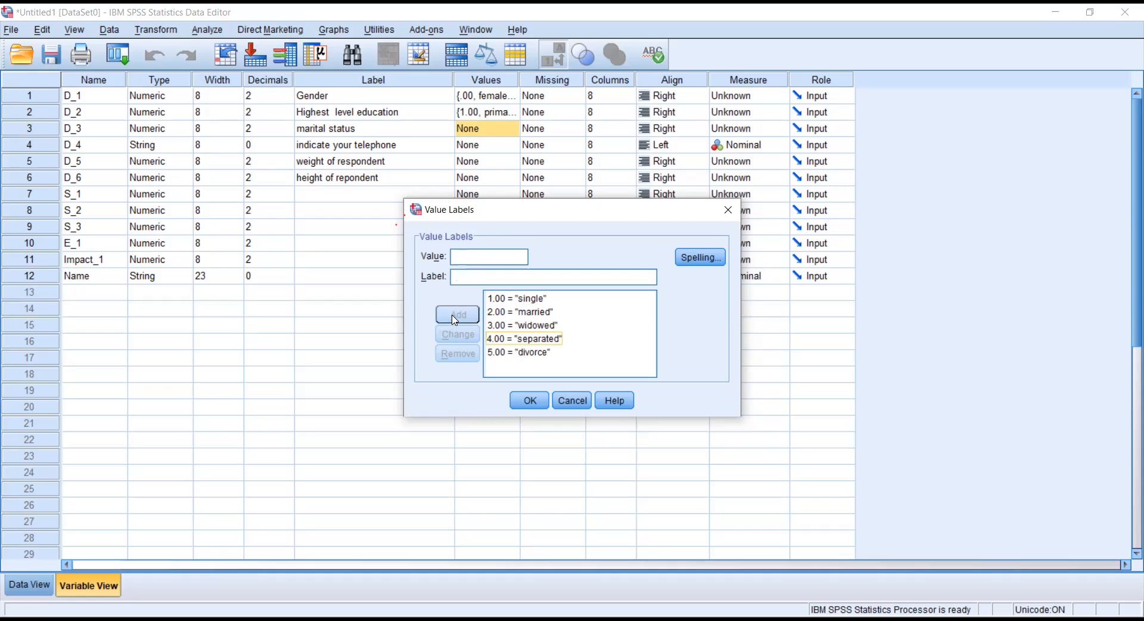
left_click(529, 400)
left_click(485, 146)
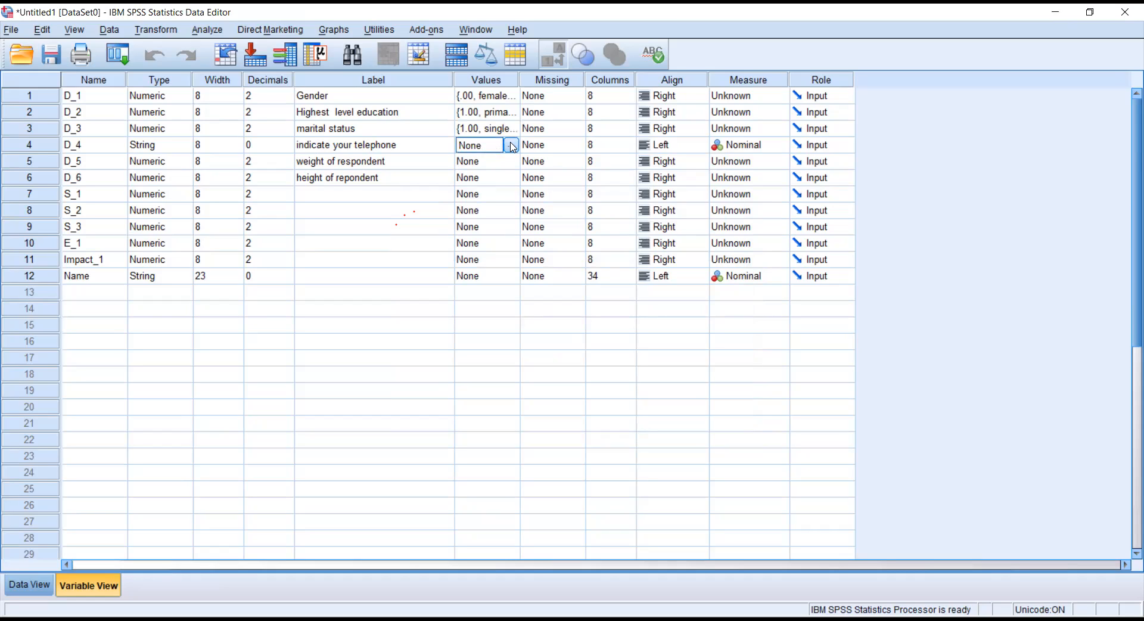
left_click(512, 146)
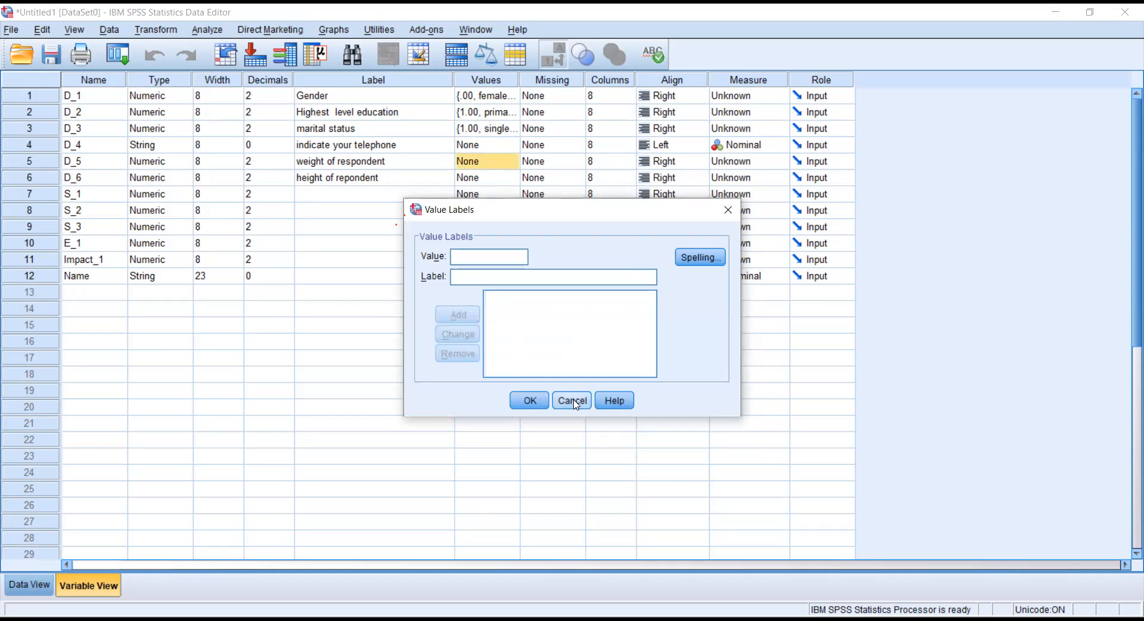
key("Escape")
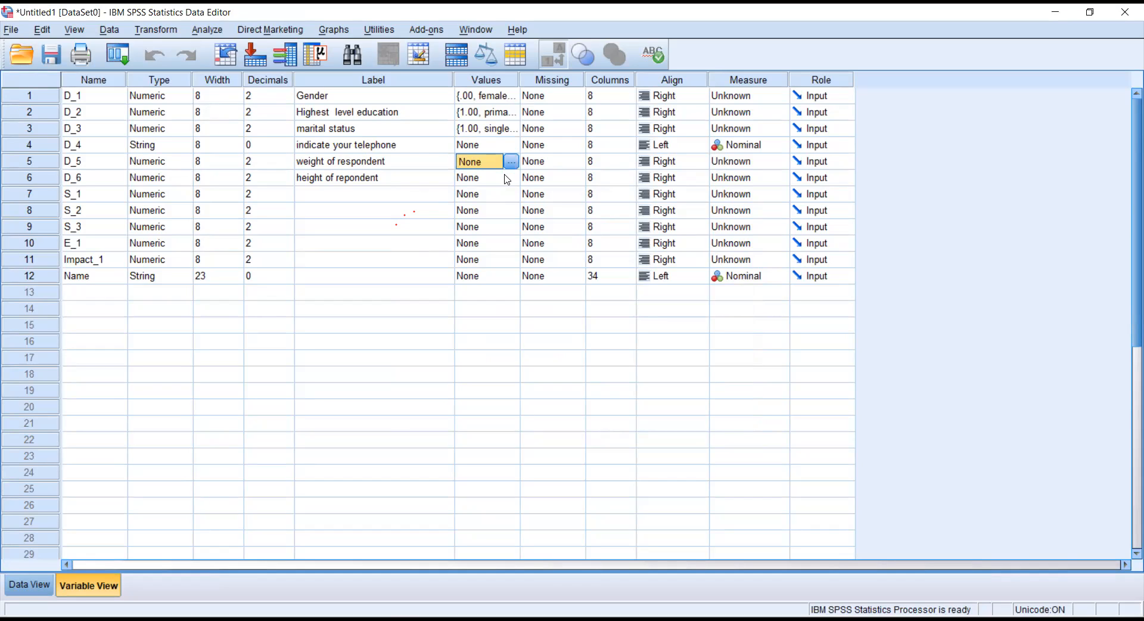
double_click(506, 179)
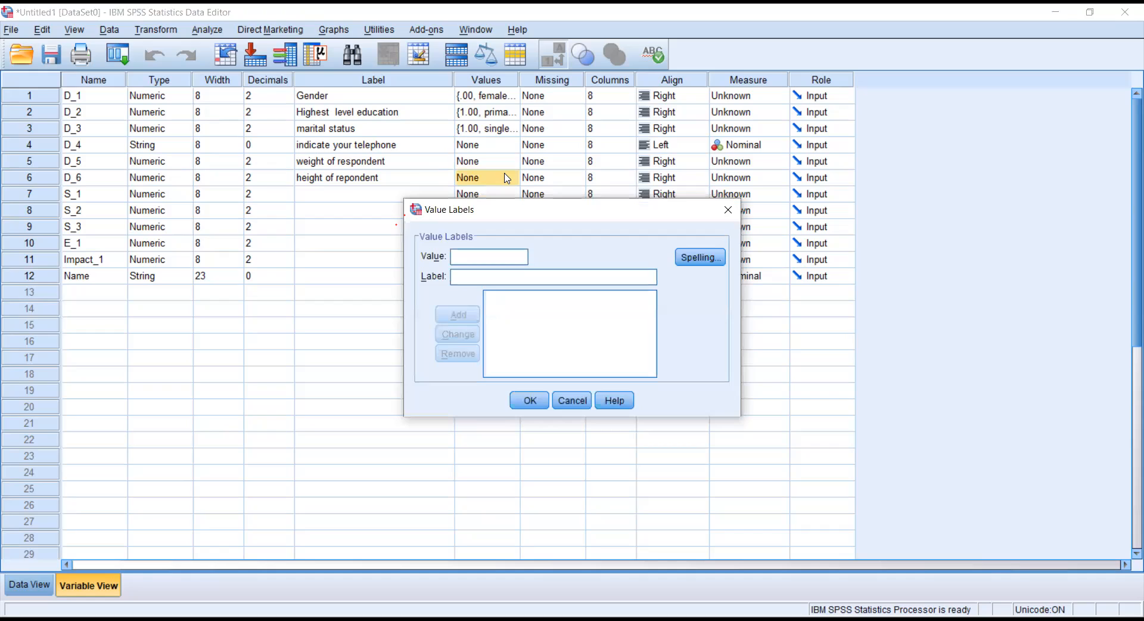
left_click(577, 400)
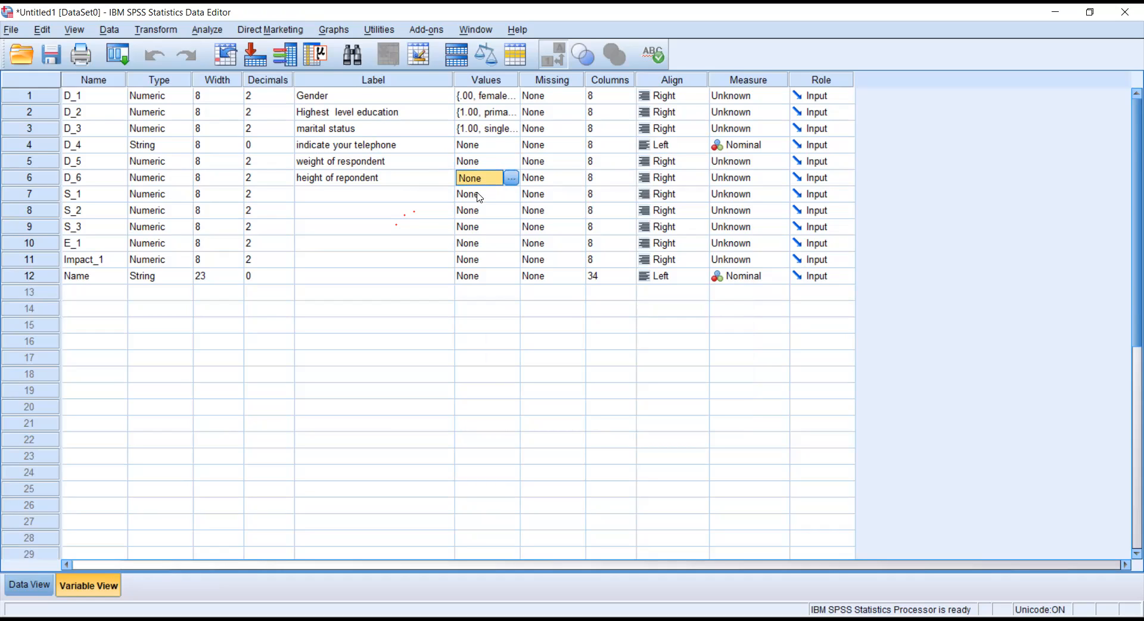
left_click(553, 88)
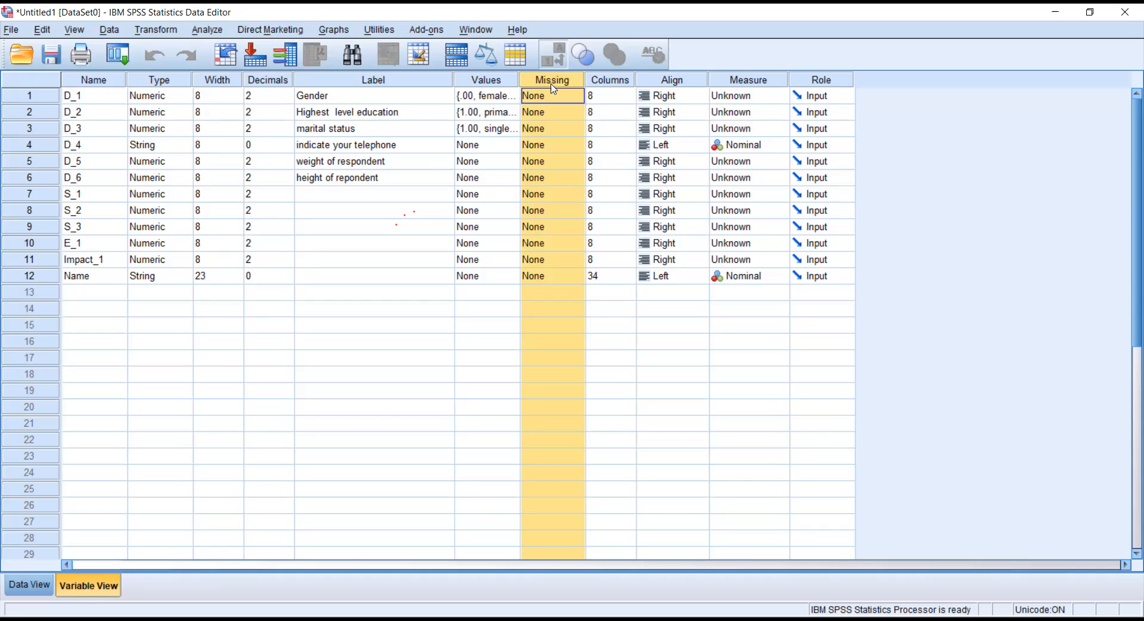
Set D_1, D_2 and D_4 to Center alignment, leaving D_3 as it was.
left_click(611, 84)
left_click(666, 85)
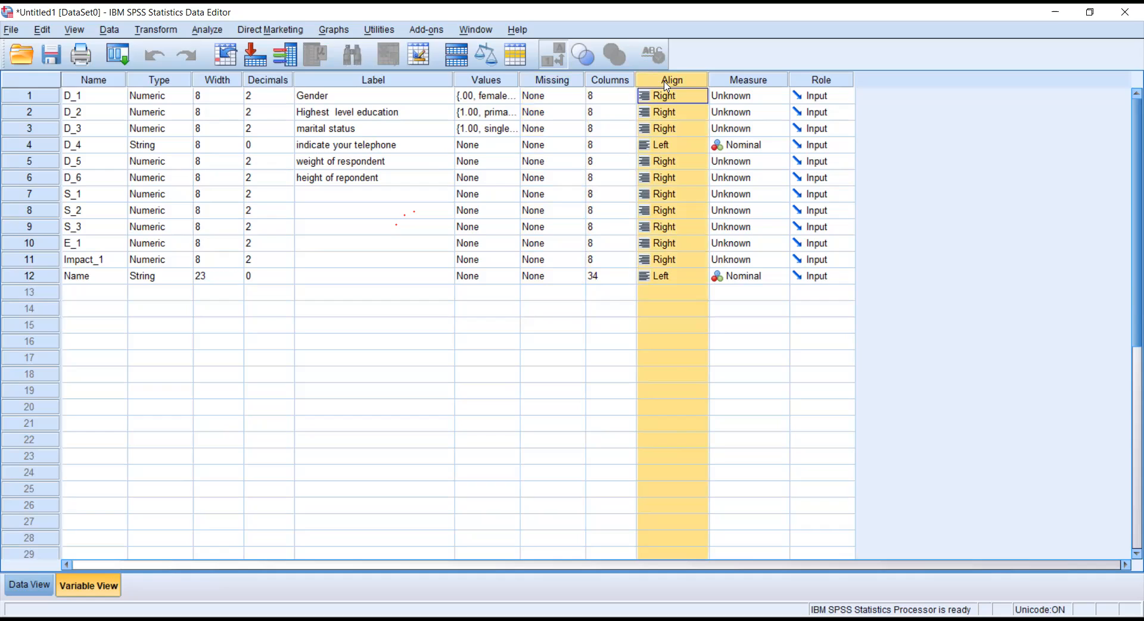
left_click(686, 100)
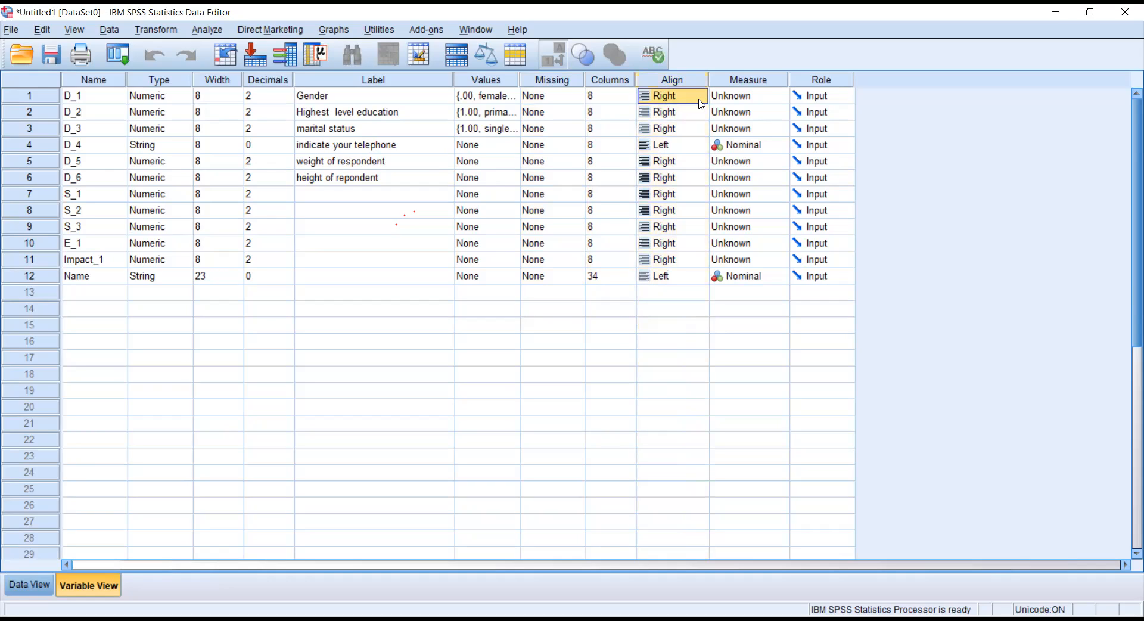
left_click(700, 98)
left_click(673, 142)
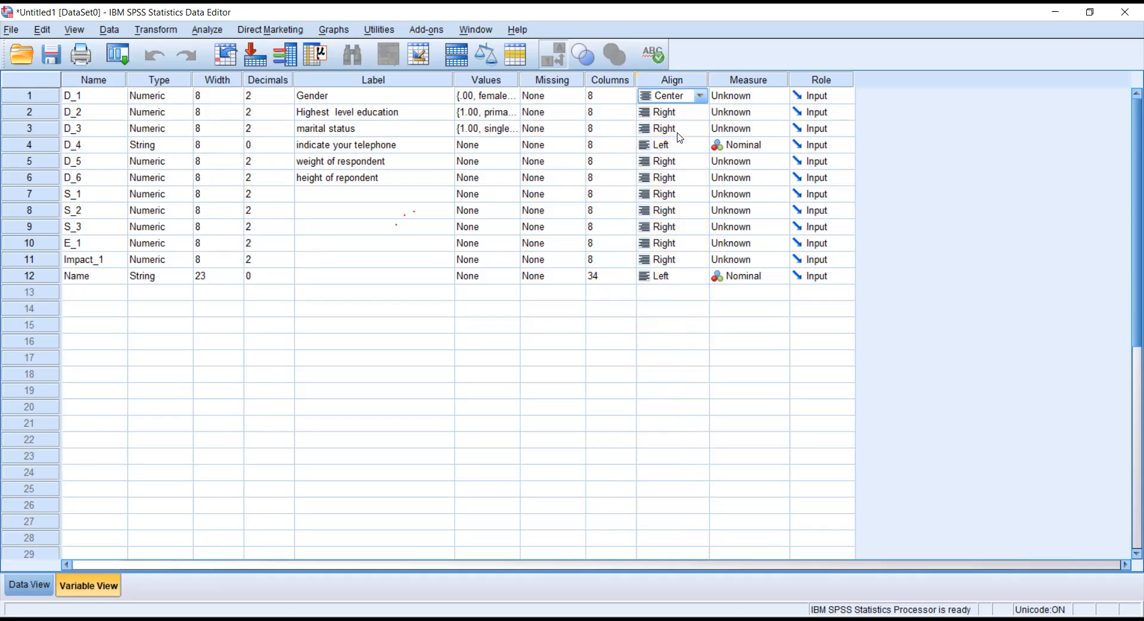
left_click(703, 116)
left_click(703, 115)
left_click(688, 157)
left_click(709, 132)
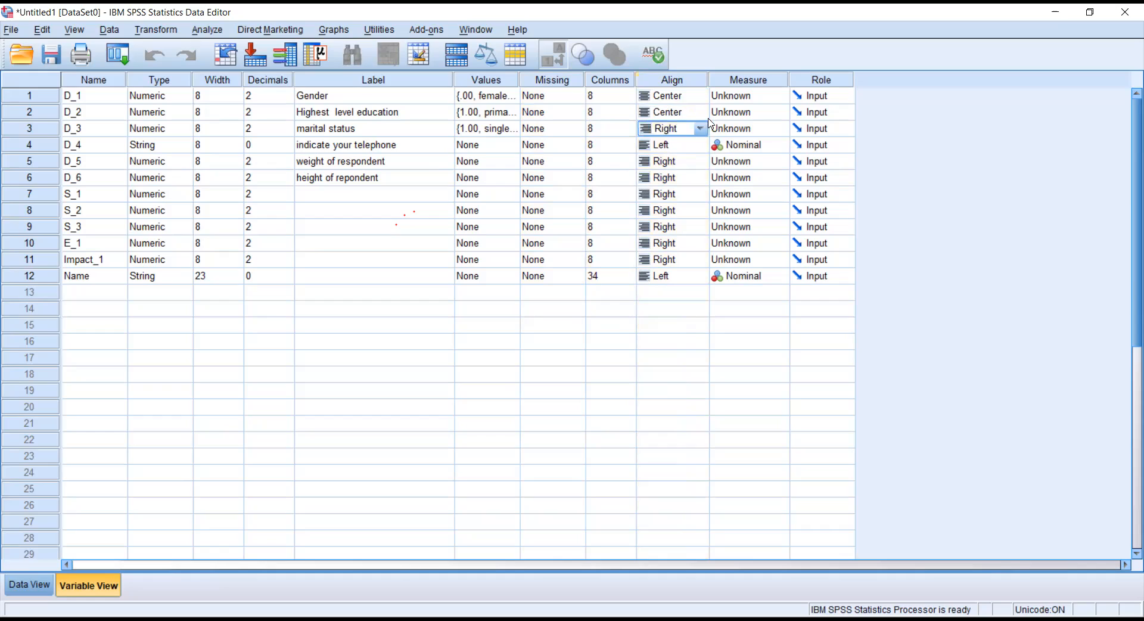
left_click(701, 146)
left_click(700, 145)
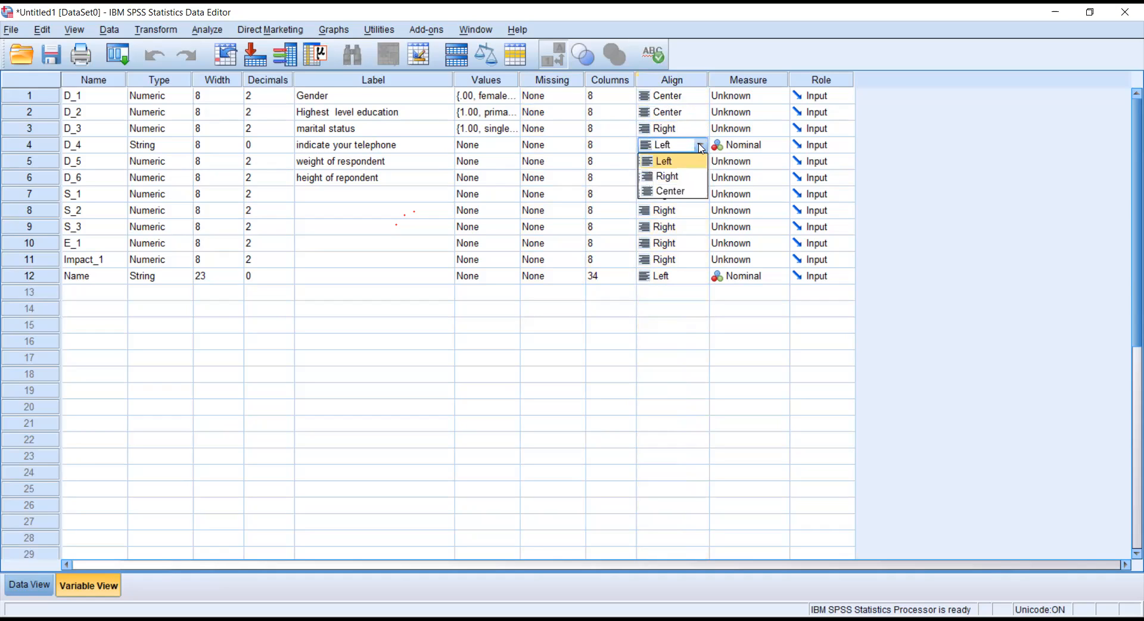
left_click(669, 191)
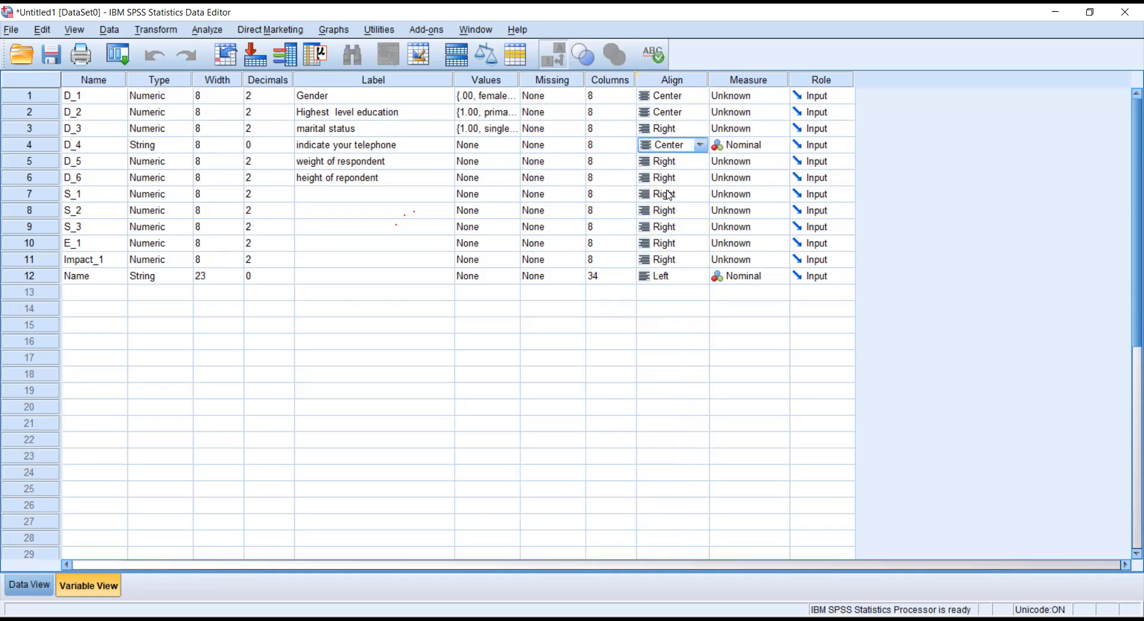
Change D_1 (Gender)'s measurement level from Unknown to Scale.
left_click(780, 97)
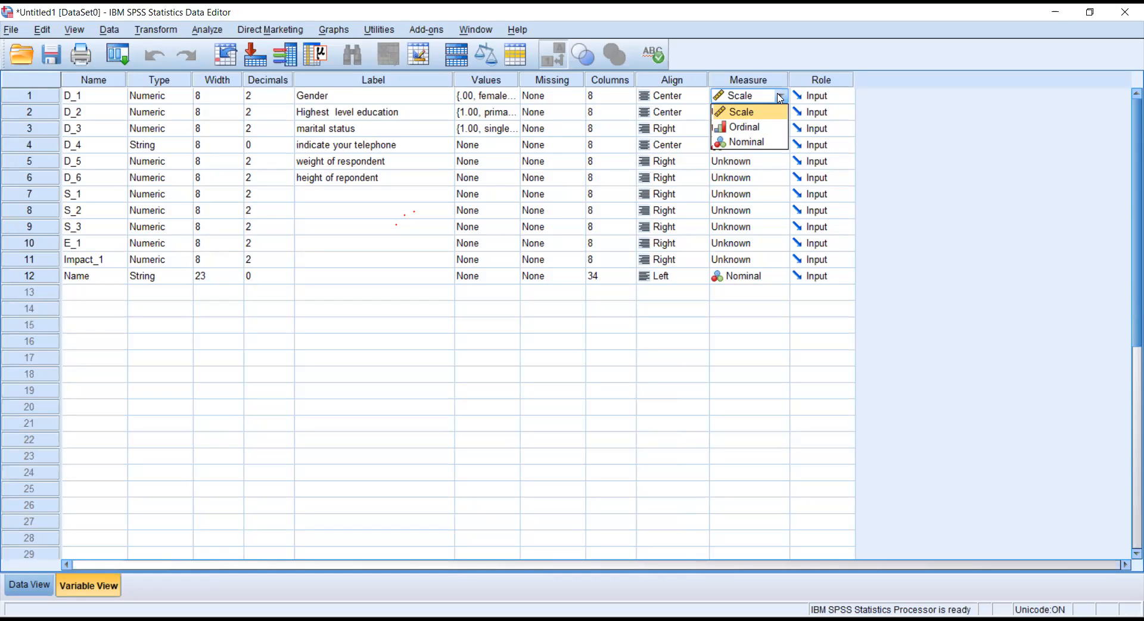
Commit D_1's Scale level by selecting the Decimals column.
left_click(280, 83)
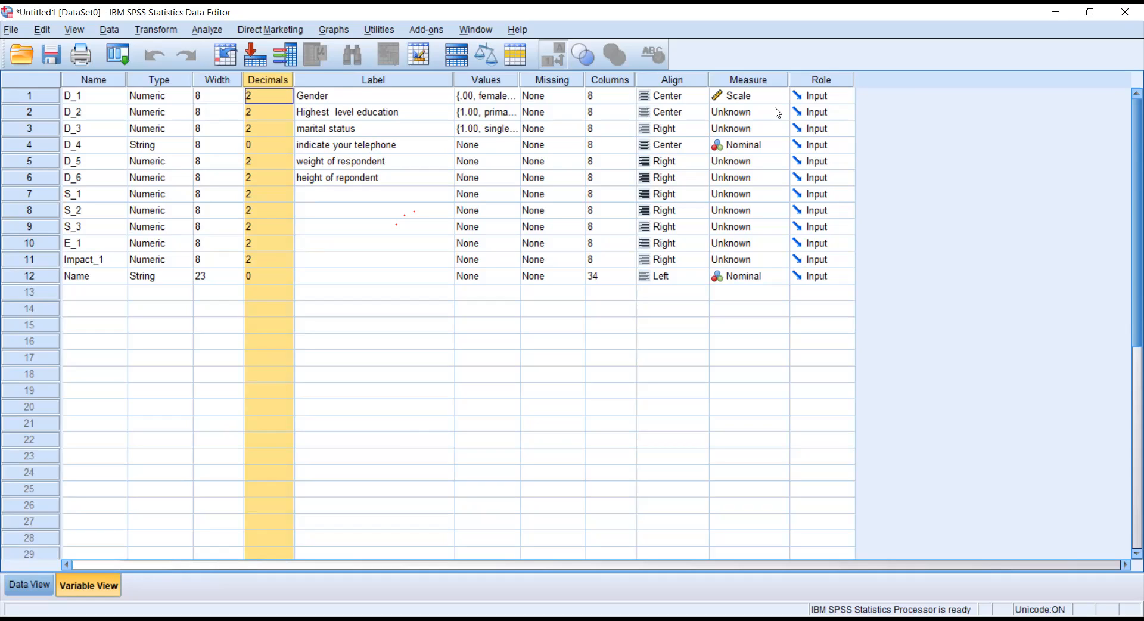
Review D_3's value labels: 1 single, 2 married, 3 widowed, 4 separated, 5 divorce.
left_click(510, 143)
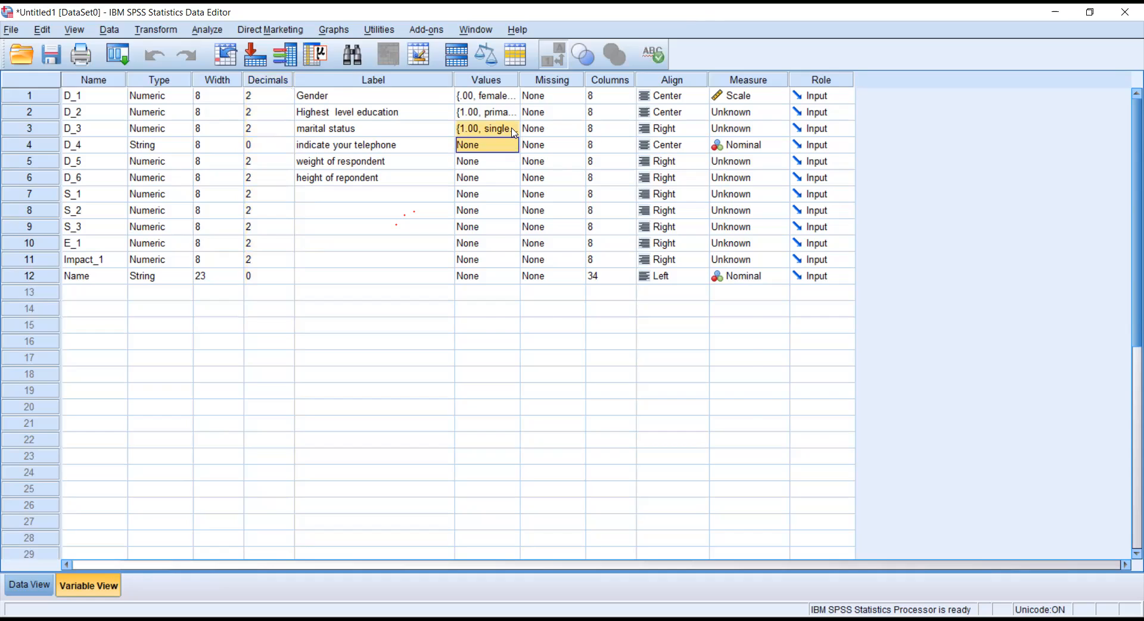
left_click(514, 132)
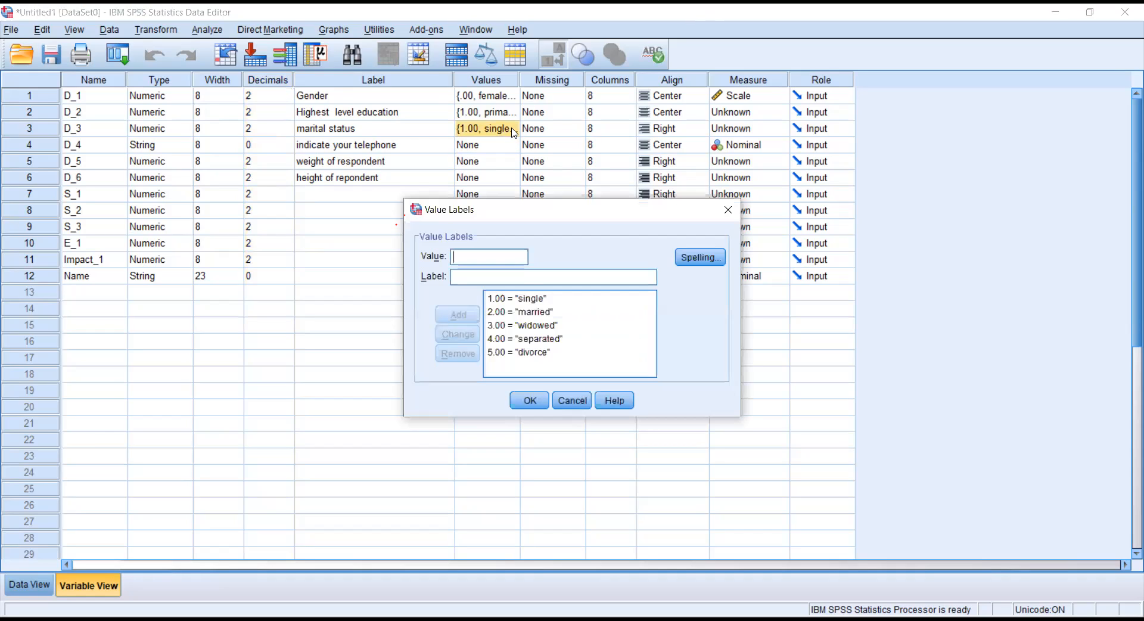
left_click(532, 300)
Close the value labels and enter 1 (male) for D_1 in row 1.
left_click(572, 400)
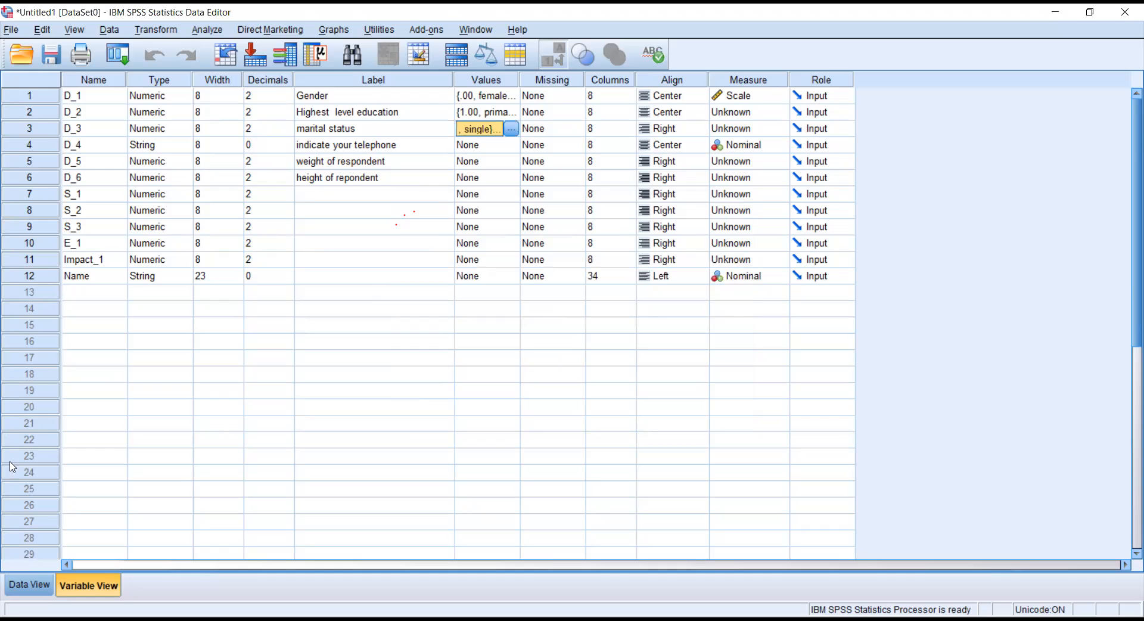
left_click(27, 587)
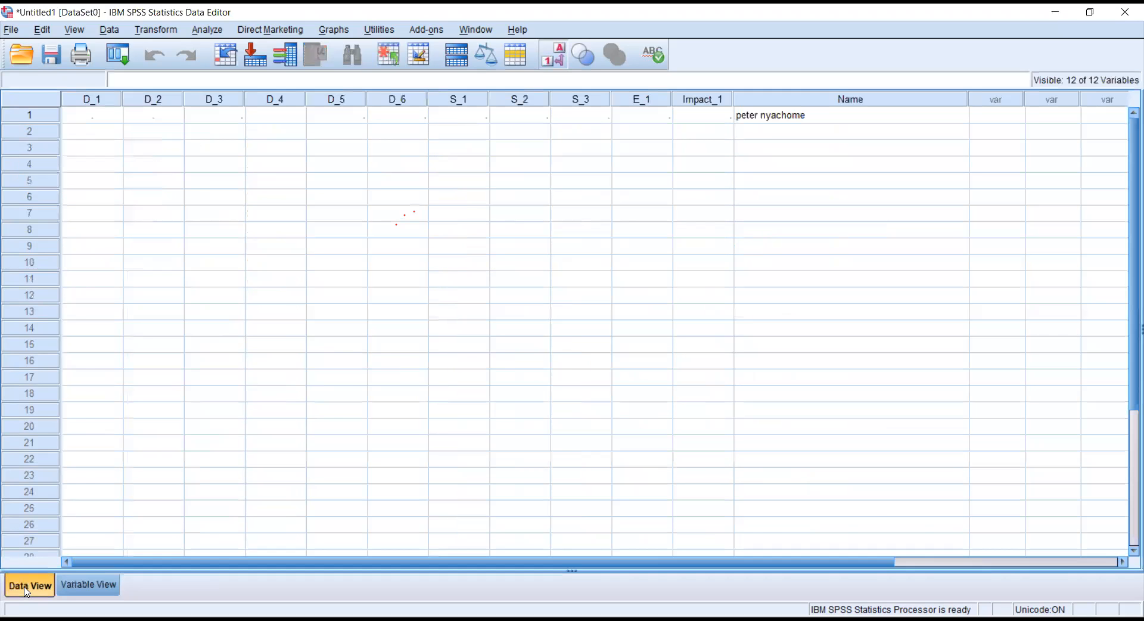
left_click(93, 116)
left_click(94, 586)
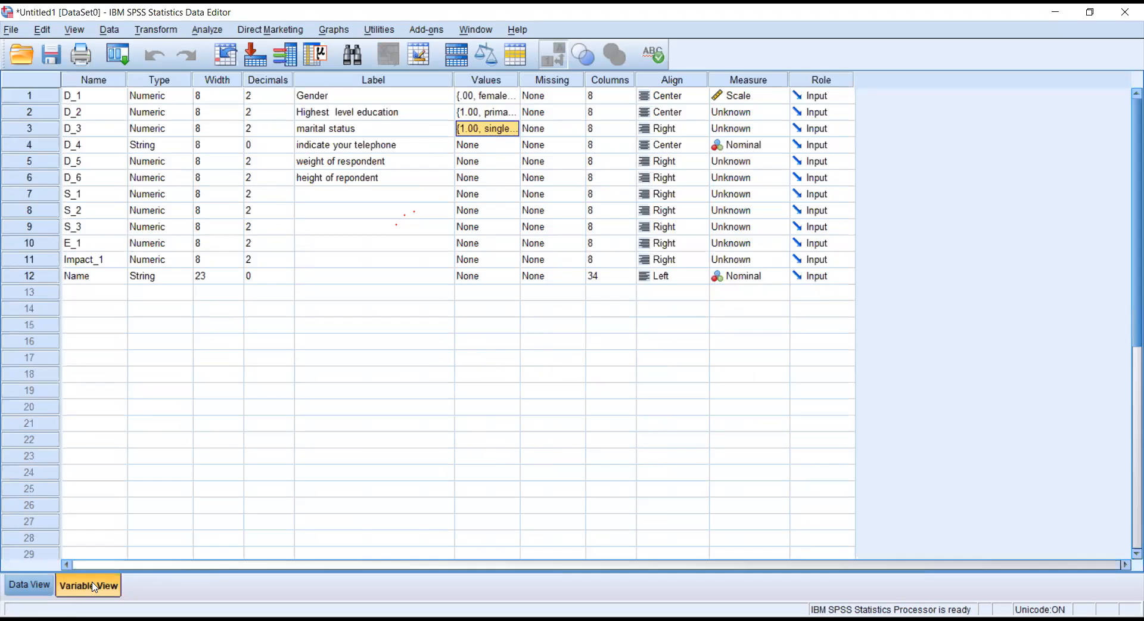
left_click(30, 586)
type("1")
left_click(92, 587)
left_click(30, 585)
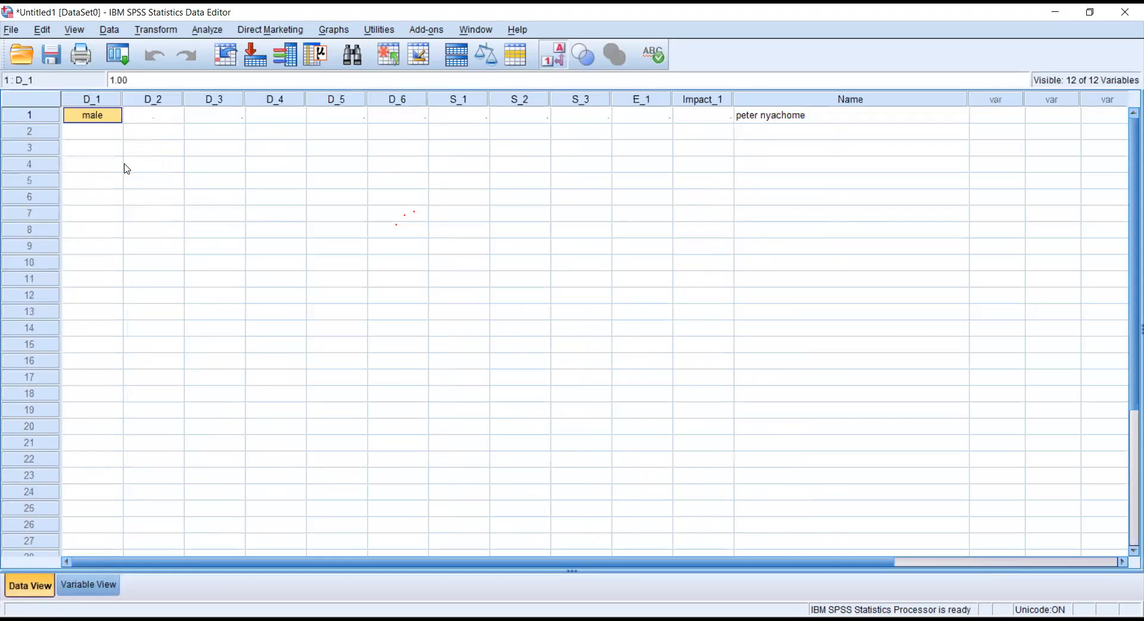
Enter 5 (post graduate) for D_2 and 2 (married) for D_3 in row 1.
left_click(145, 114)
type("5")
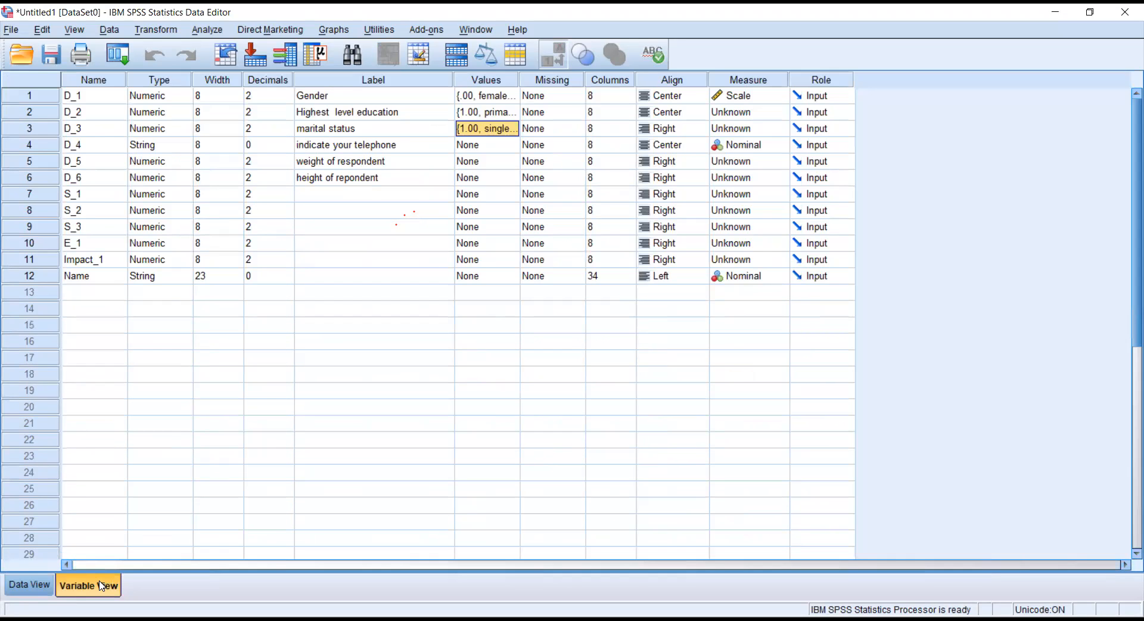
left_click(30, 585)
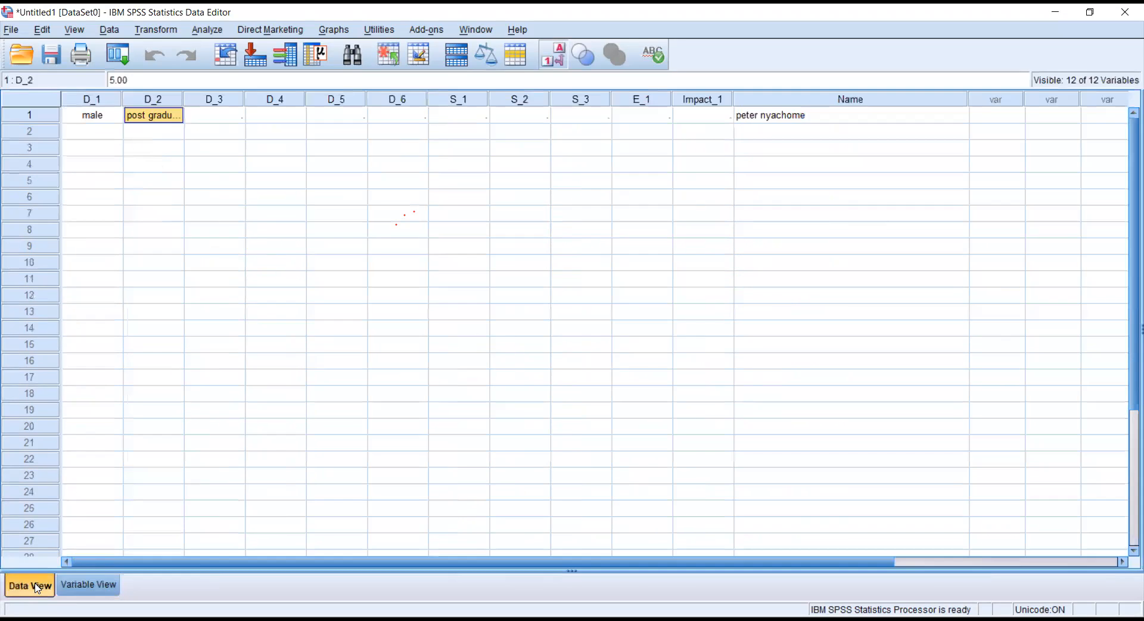
left_click(210, 118)
type("2")
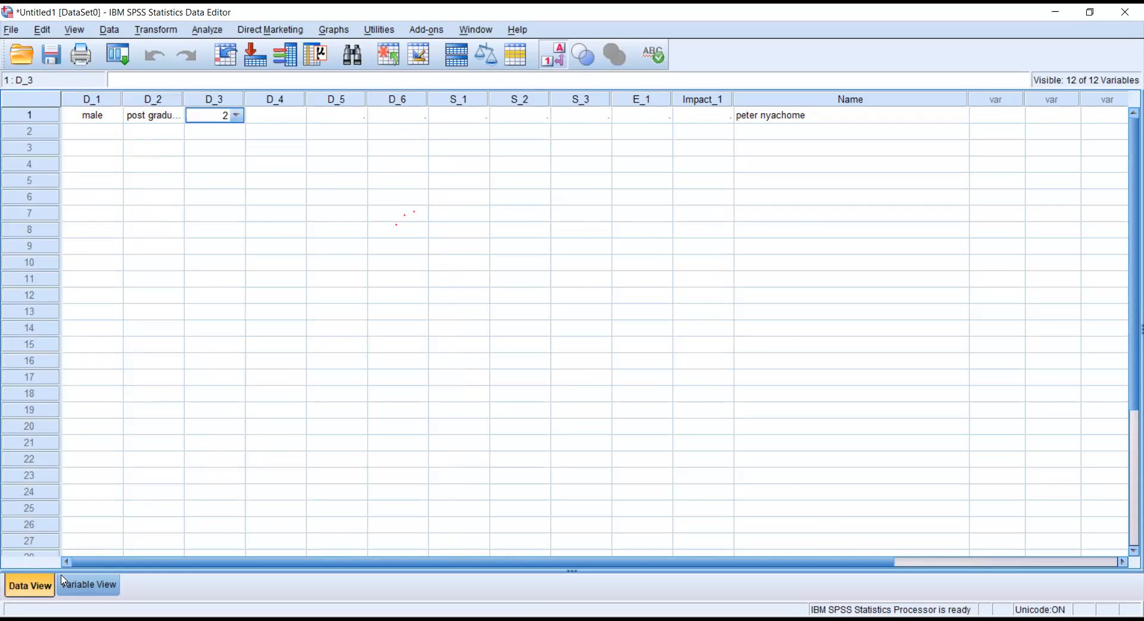
left_click(83, 585)
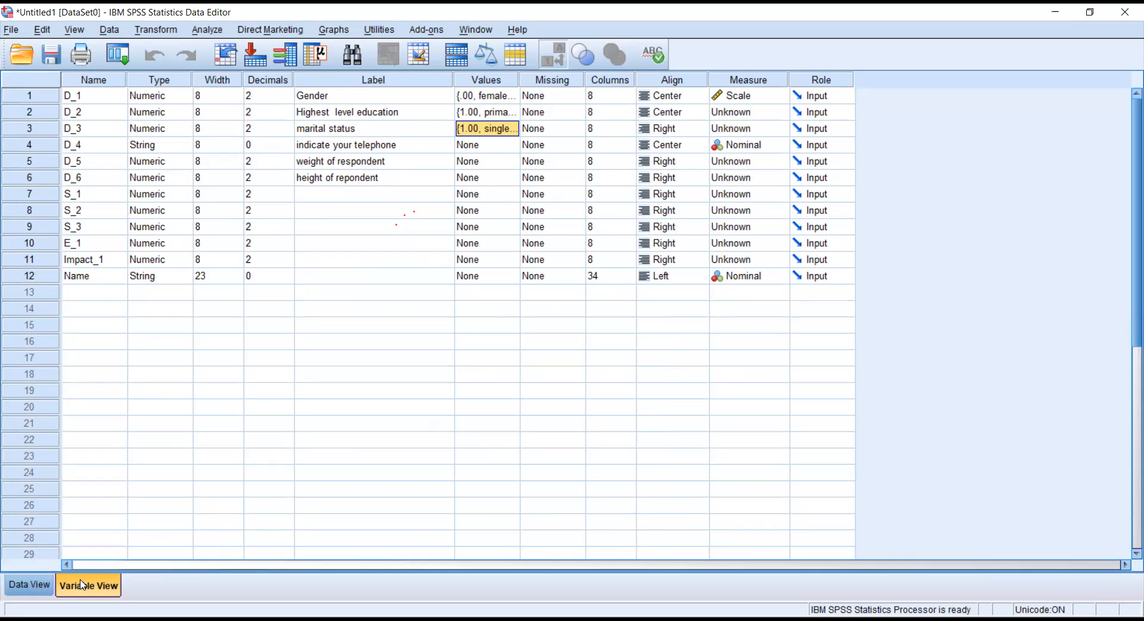
left_click(29, 590)
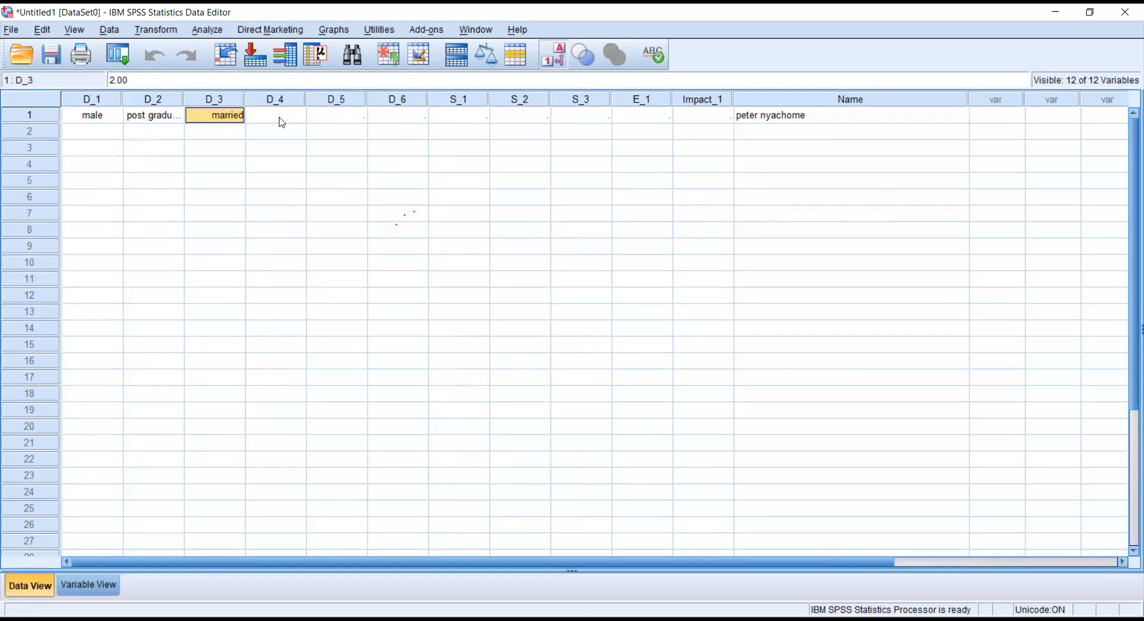
Widen the D_4 column so telephone numbers fit.
left_click(281, 122)
left_click_drag(306, 99, 412, 99)
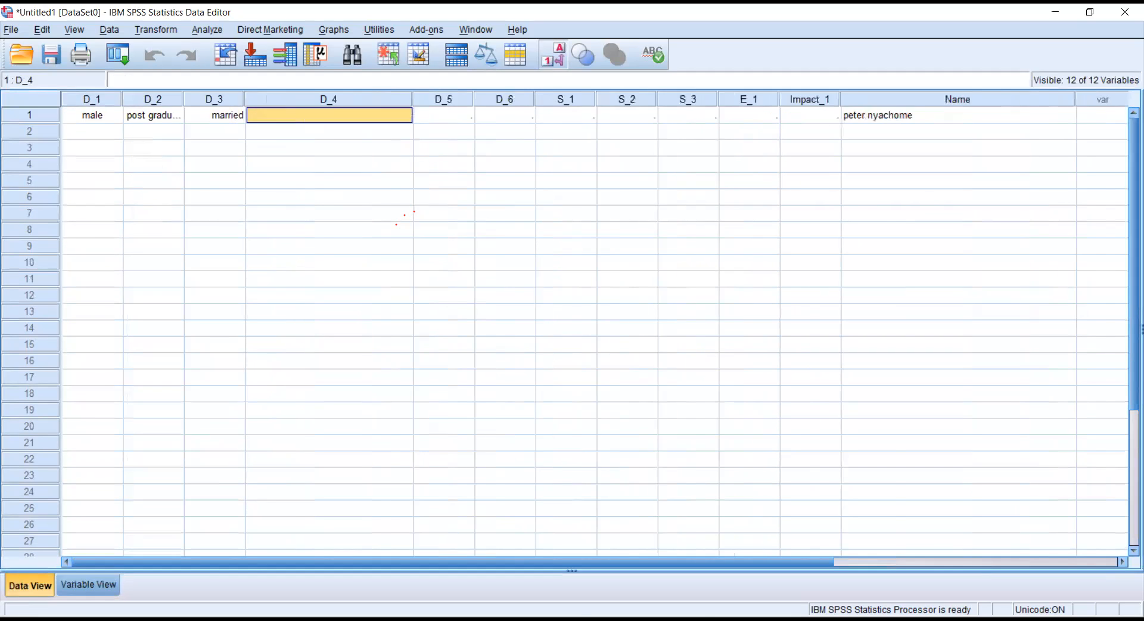
left_click(106, 590)
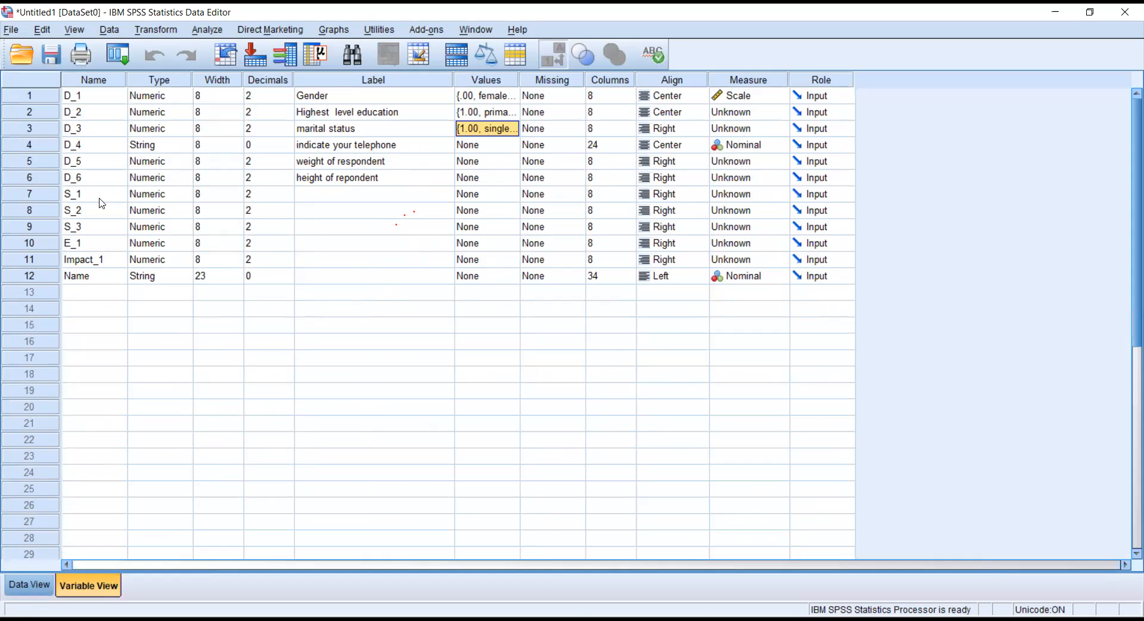
Begin the respondent's telephone number in row 1's D_4 and raise D_4's width to 13.
left_click(32, 581)
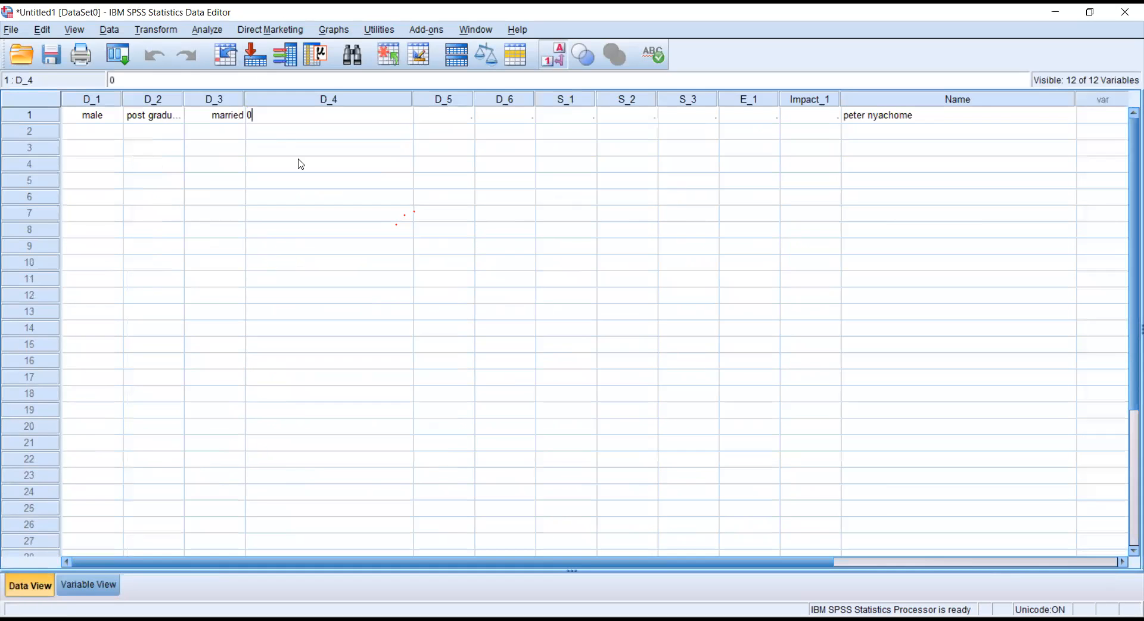
left_click(90, 584)
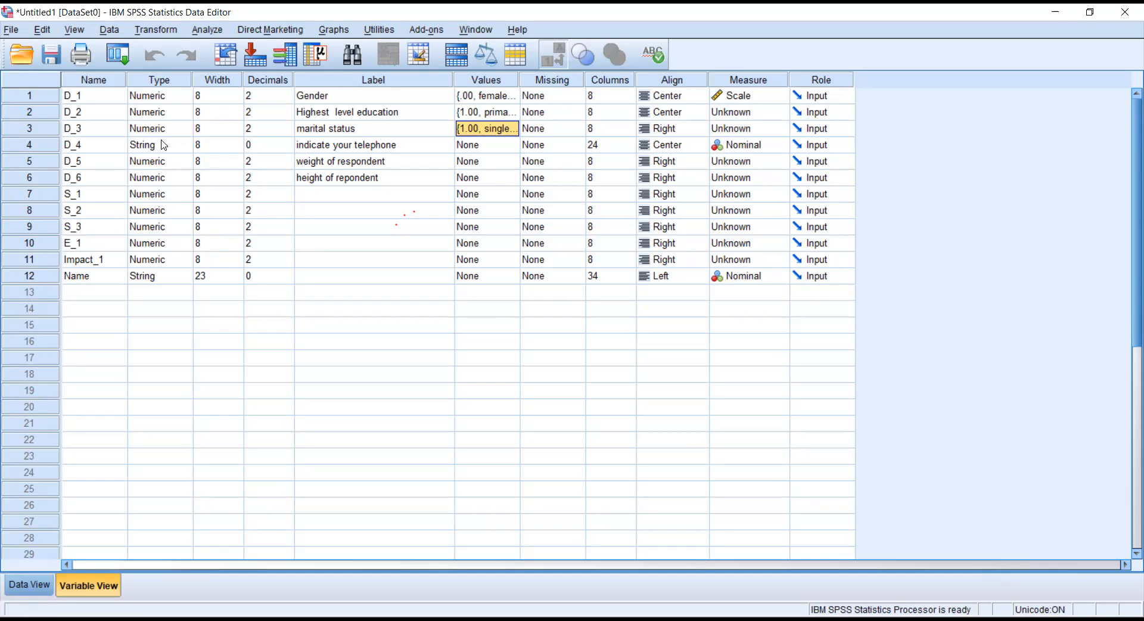
left_click(203, 144)
left_click(235, 140)
left_click(235, 139)
left_click(236, 140)
left_click(236, 140)
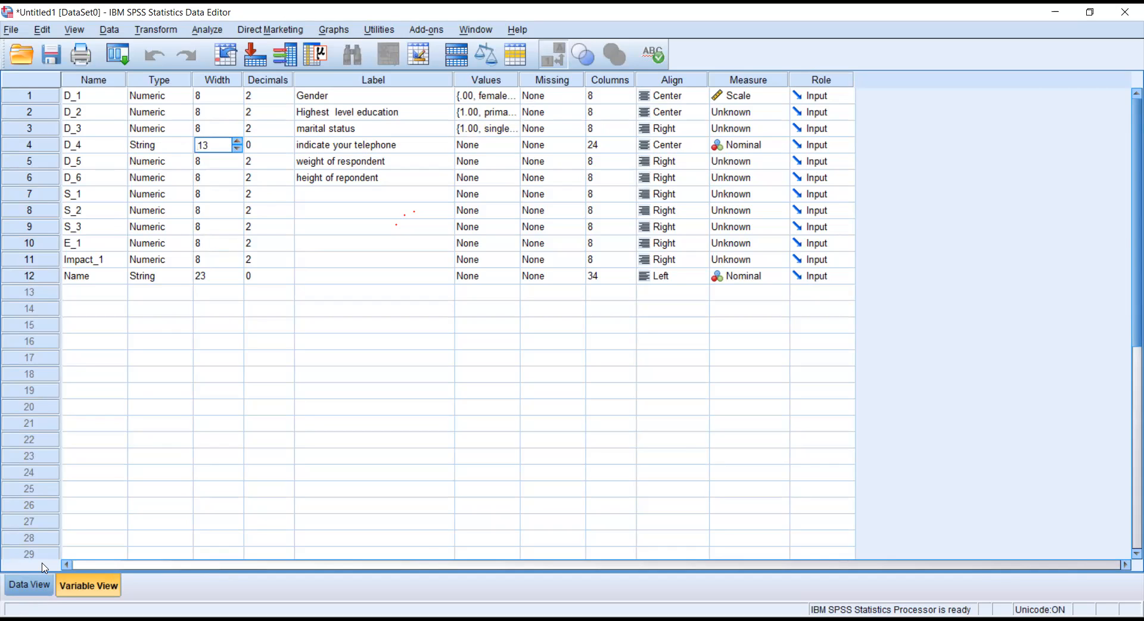
Complete the respondent's telephone number in row 1's D_4 cell.
left_click(42, 581)
left_click(357, 115)
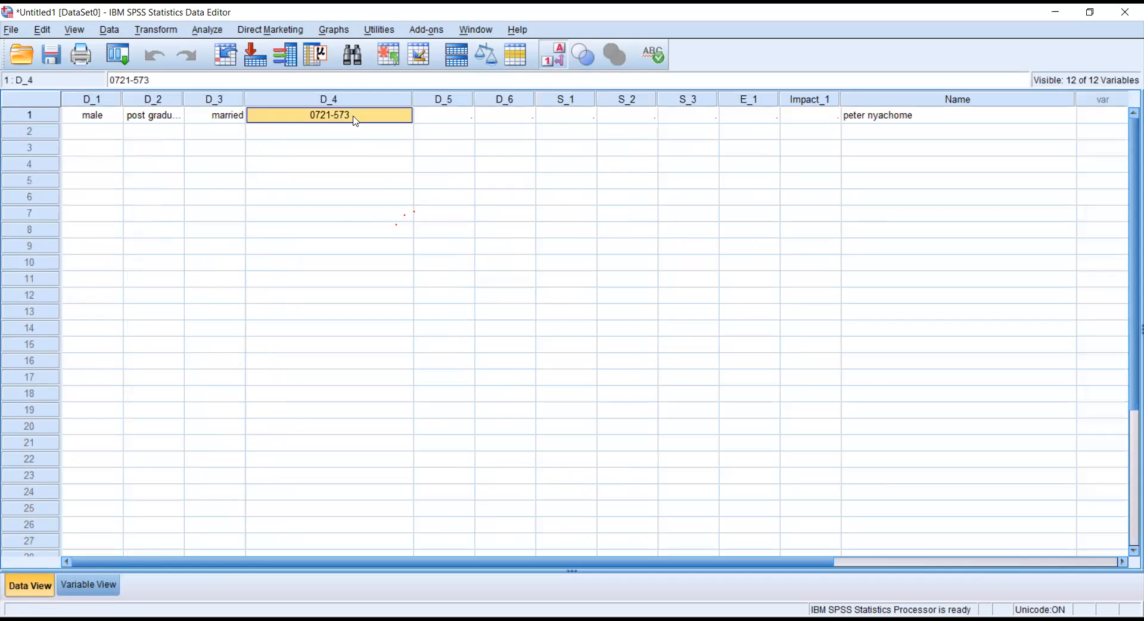
double_click(354, 113)
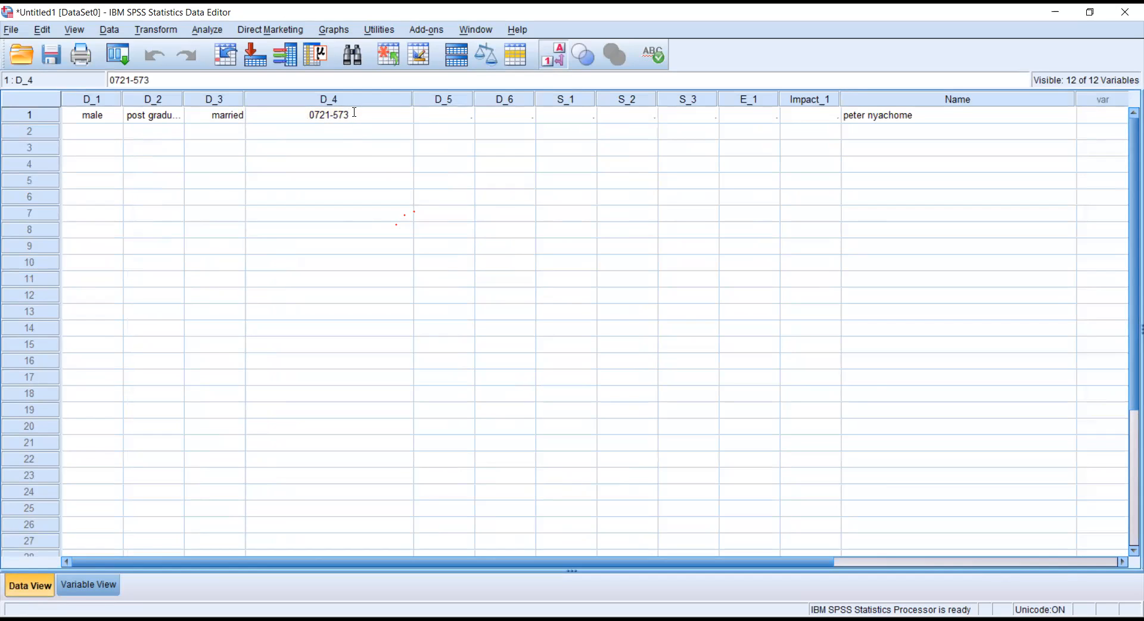
key("Return")
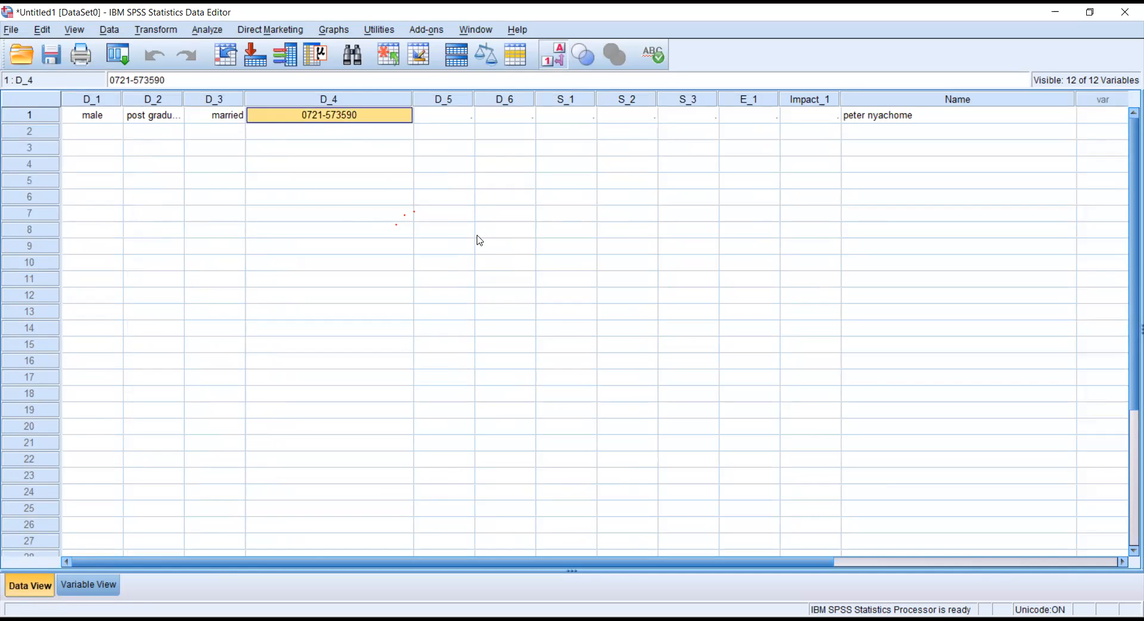
left_click(100, 580)
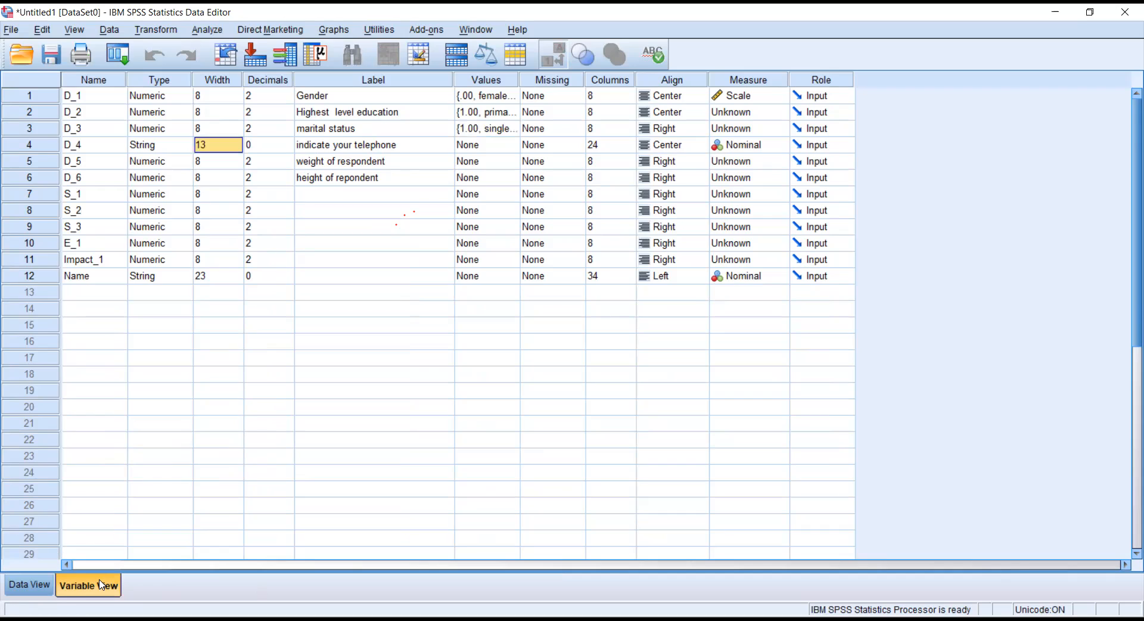
left_click(30, 584)
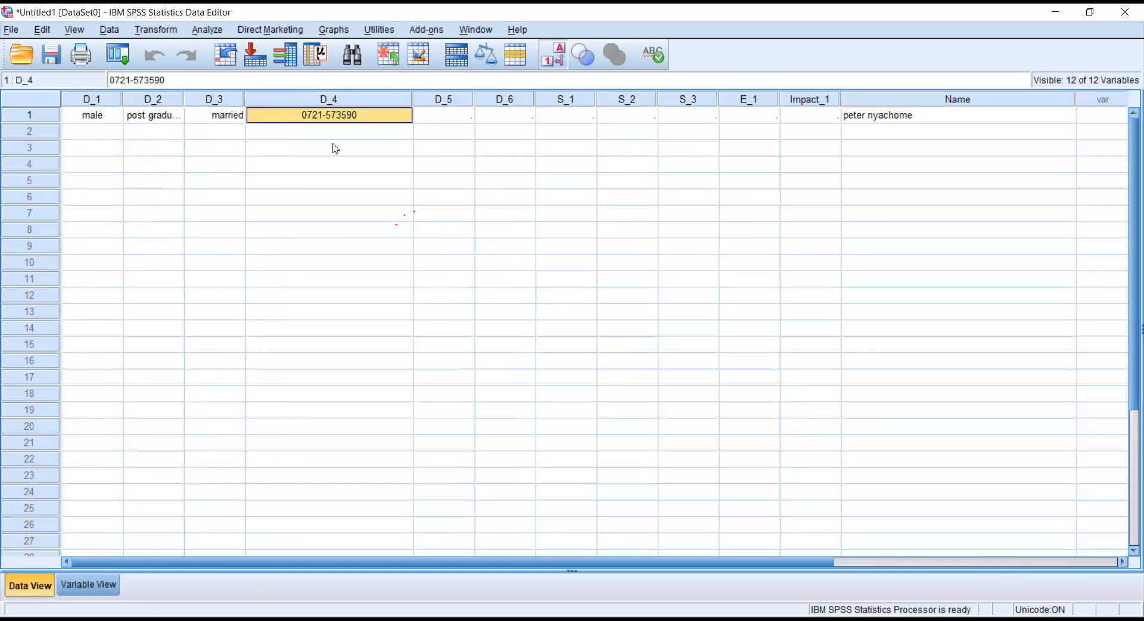
left_click(429, 116)
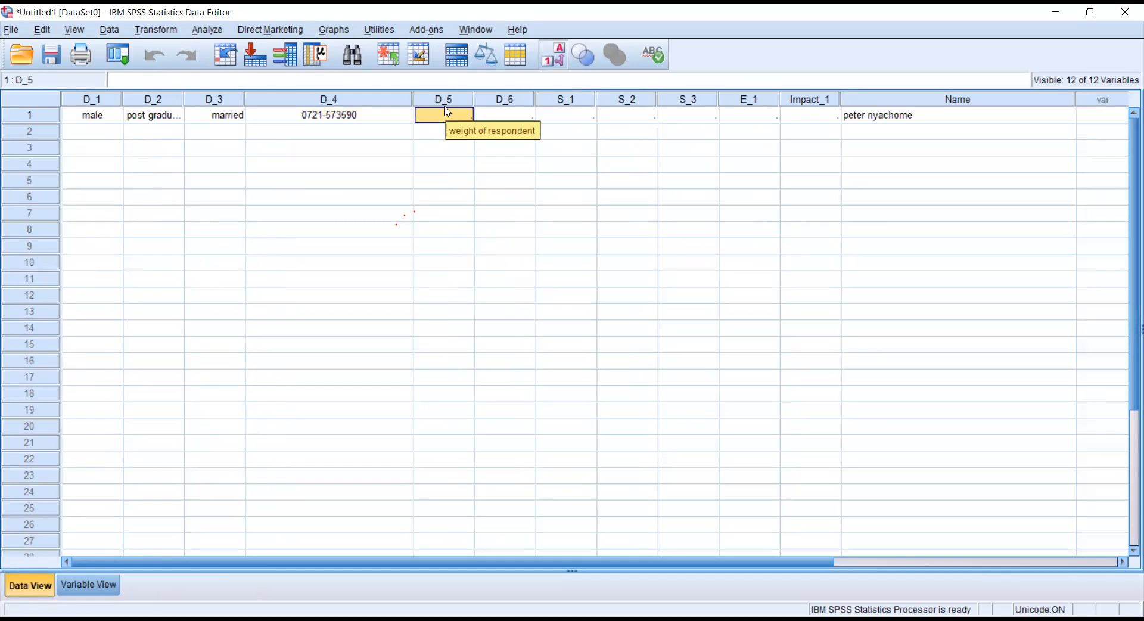
Enter weight 70 in D_5 and height 1.68 in D_6 for row 1.
type("70")
key("Return")
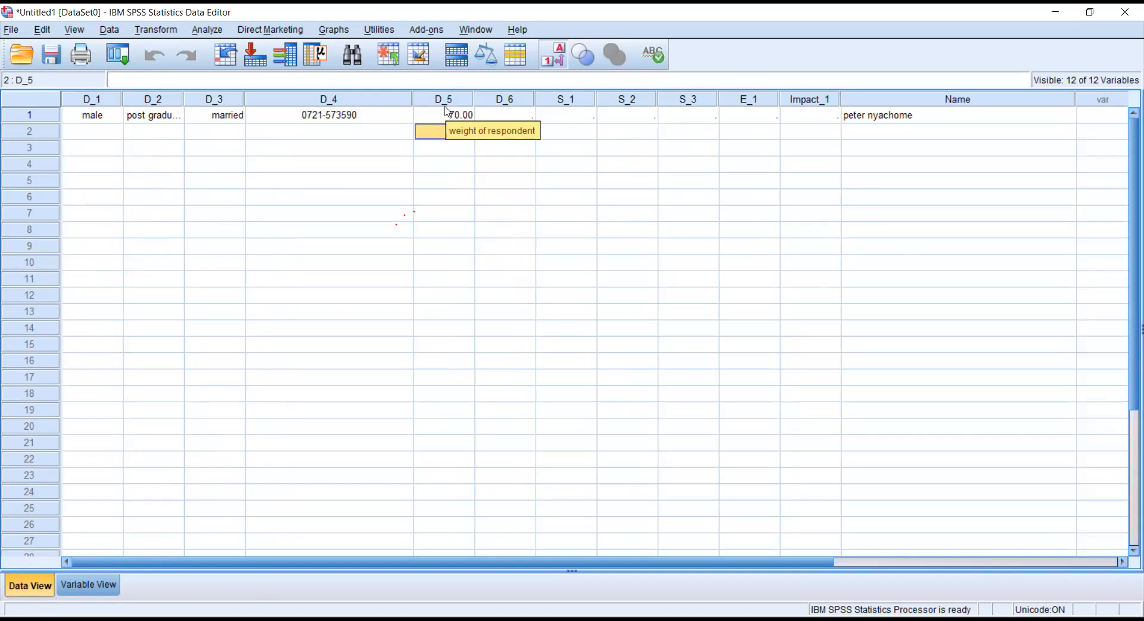
left_click(68, 582)
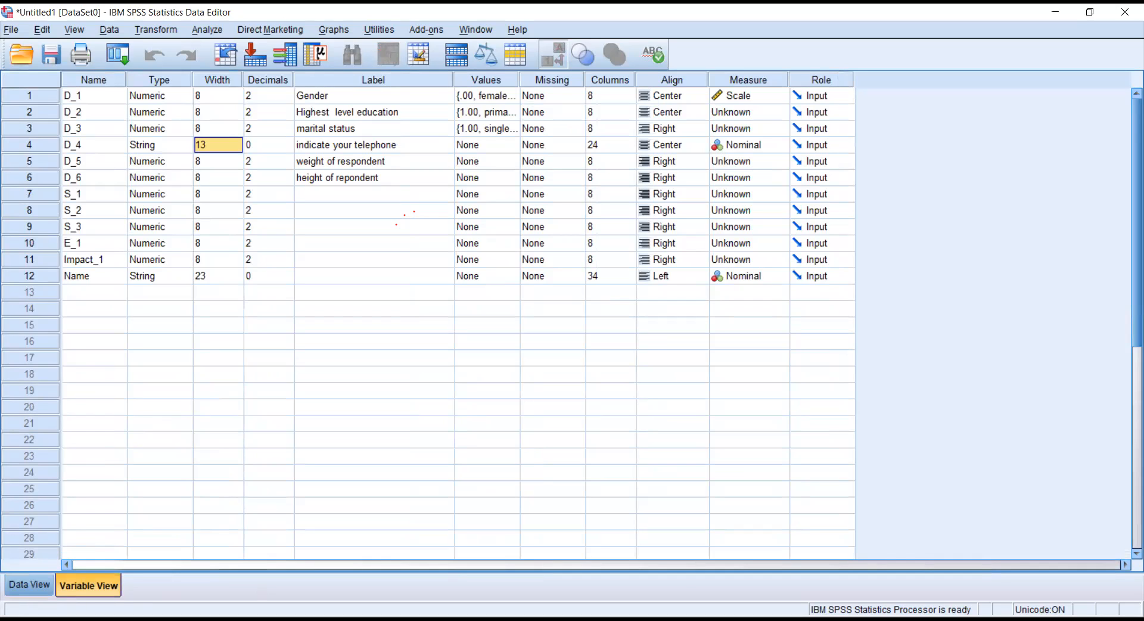
left_click(36, 589)
left_click(495, 116)
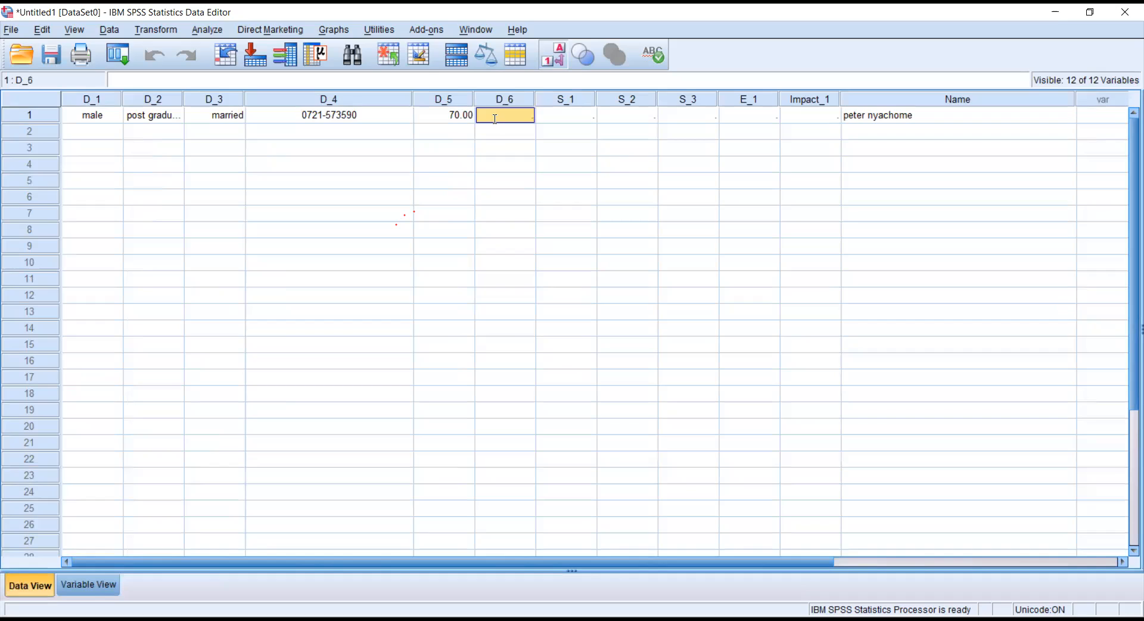
type("1.68")
key("Return")
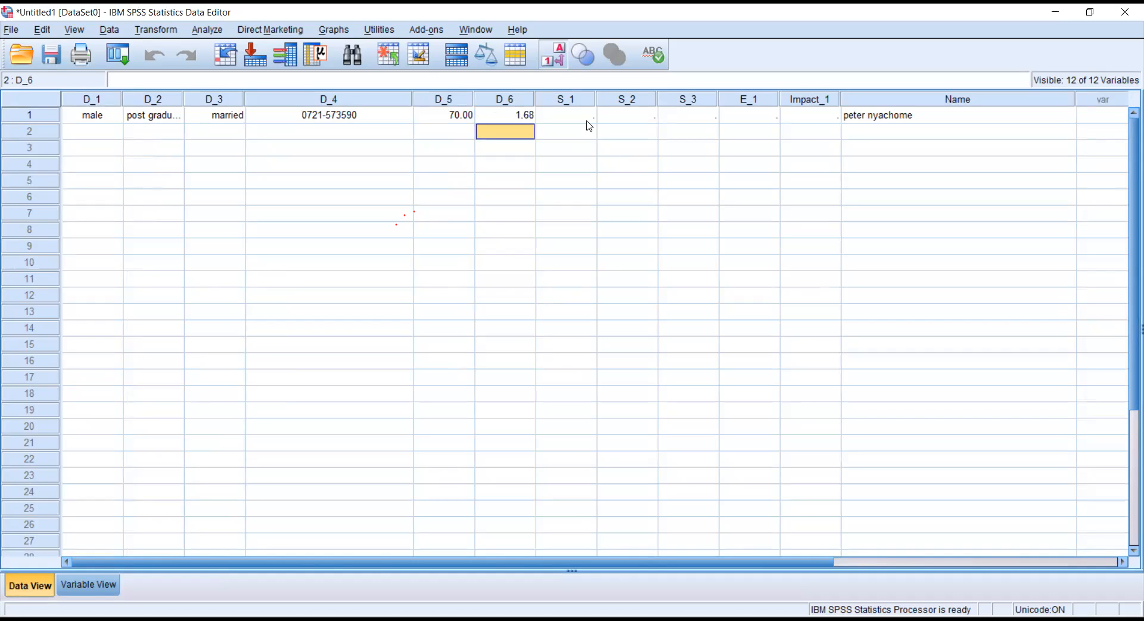
left_click(589, 115)
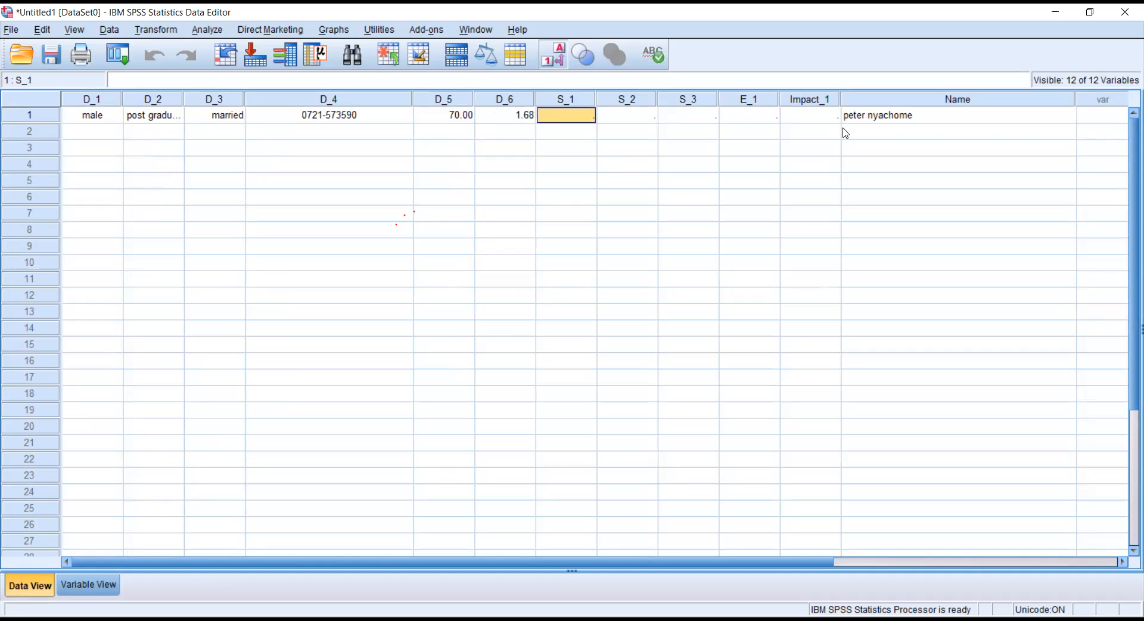
left_click(874, 120)
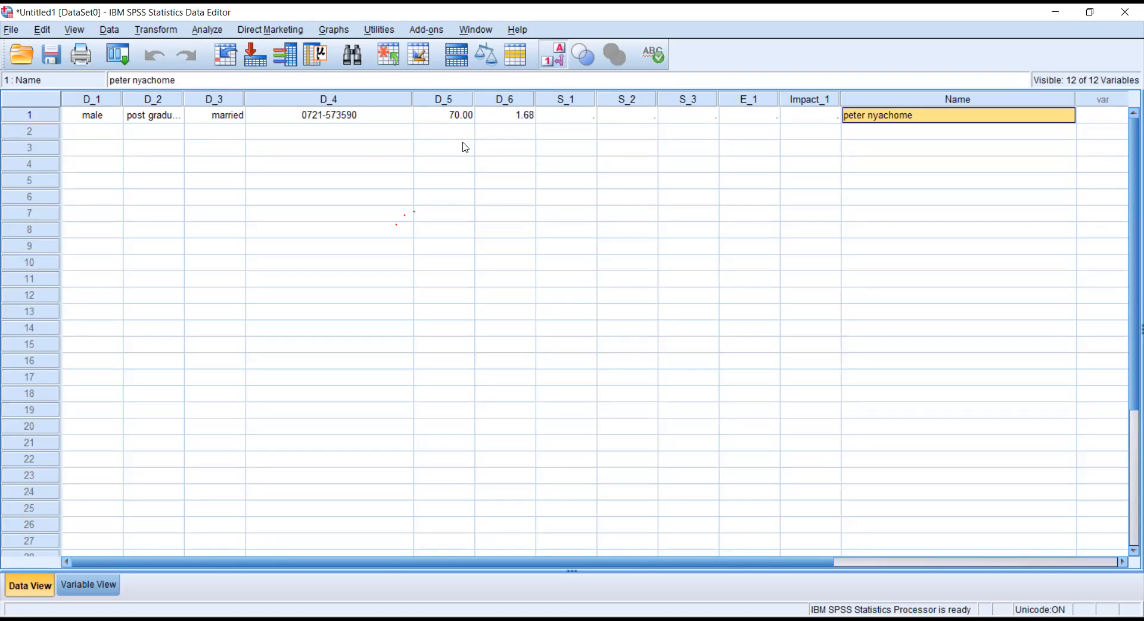
left_click(352, 165)
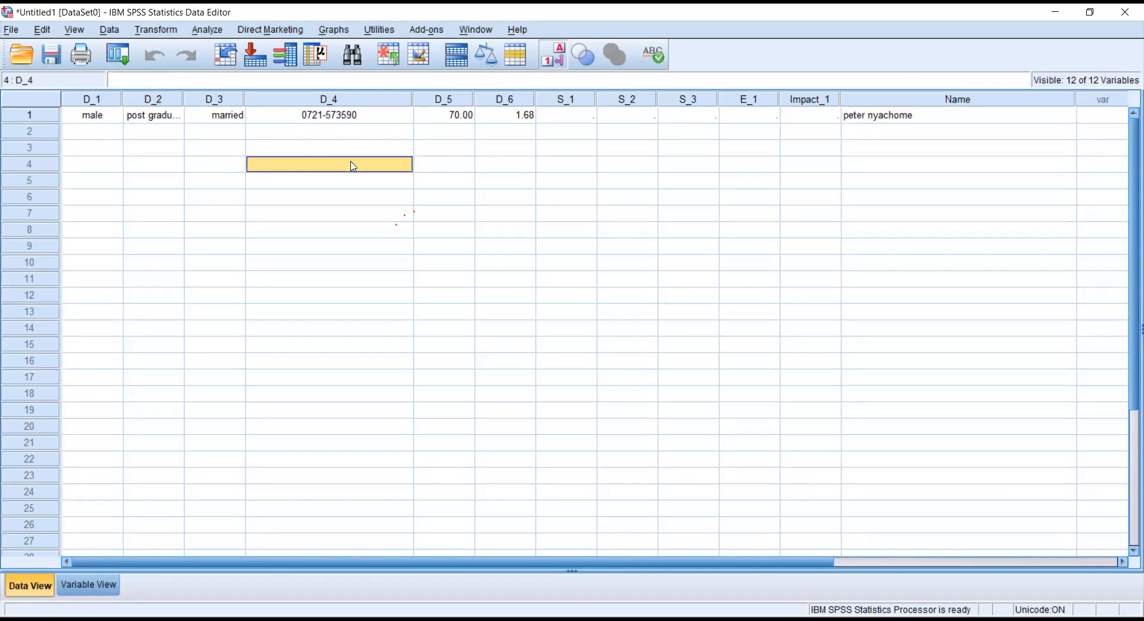
left_click(10, 30)
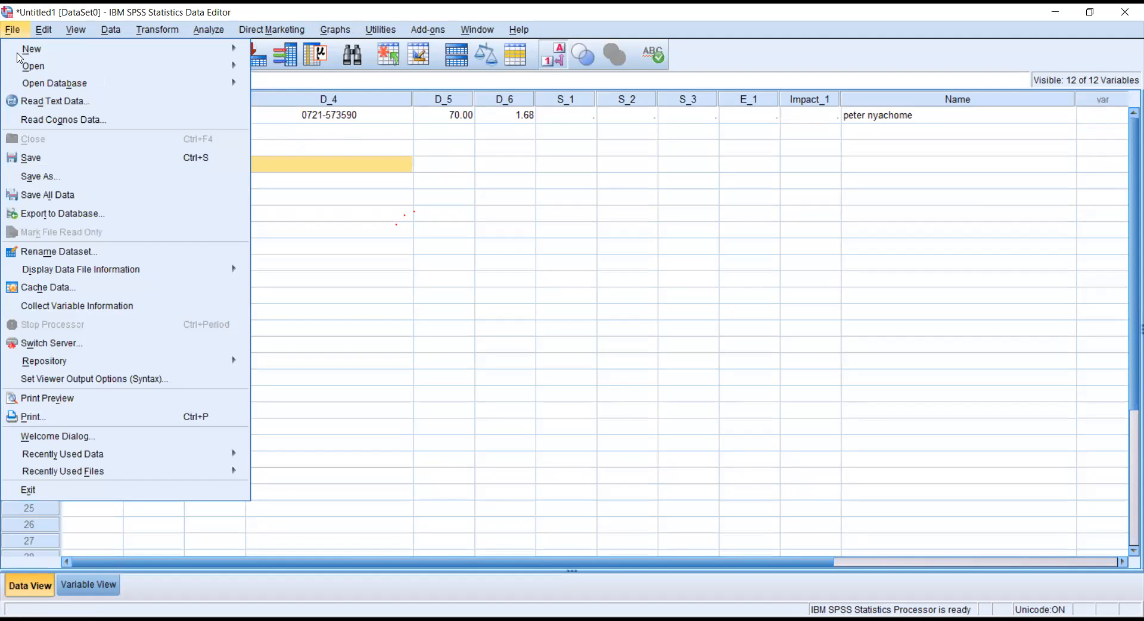
mouse_move(26, 67)
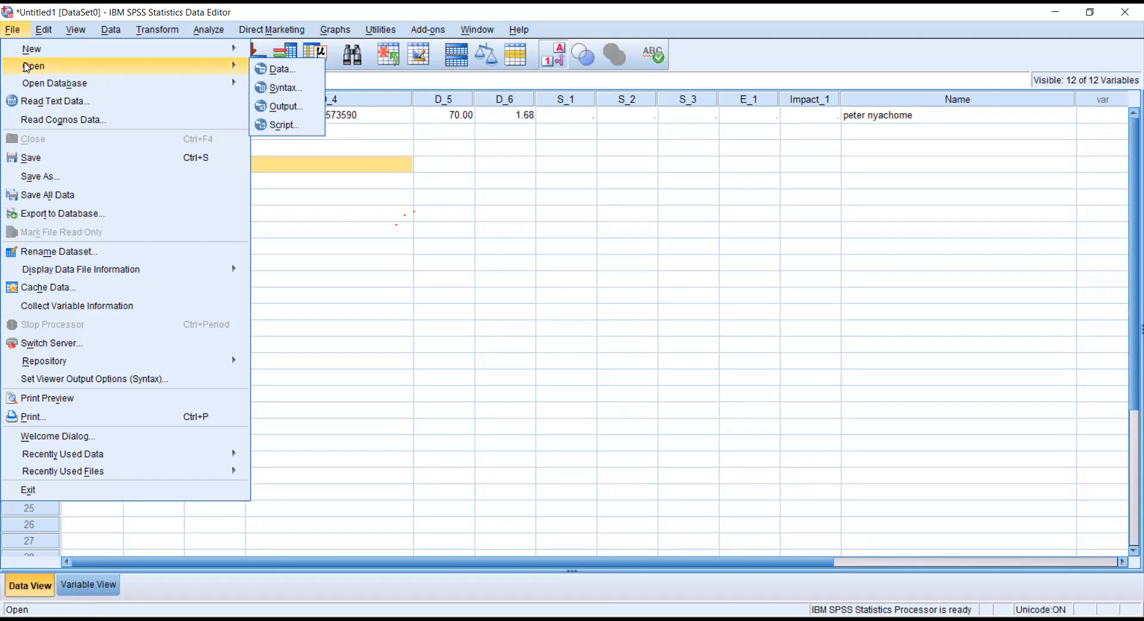
left_click(276, 70)
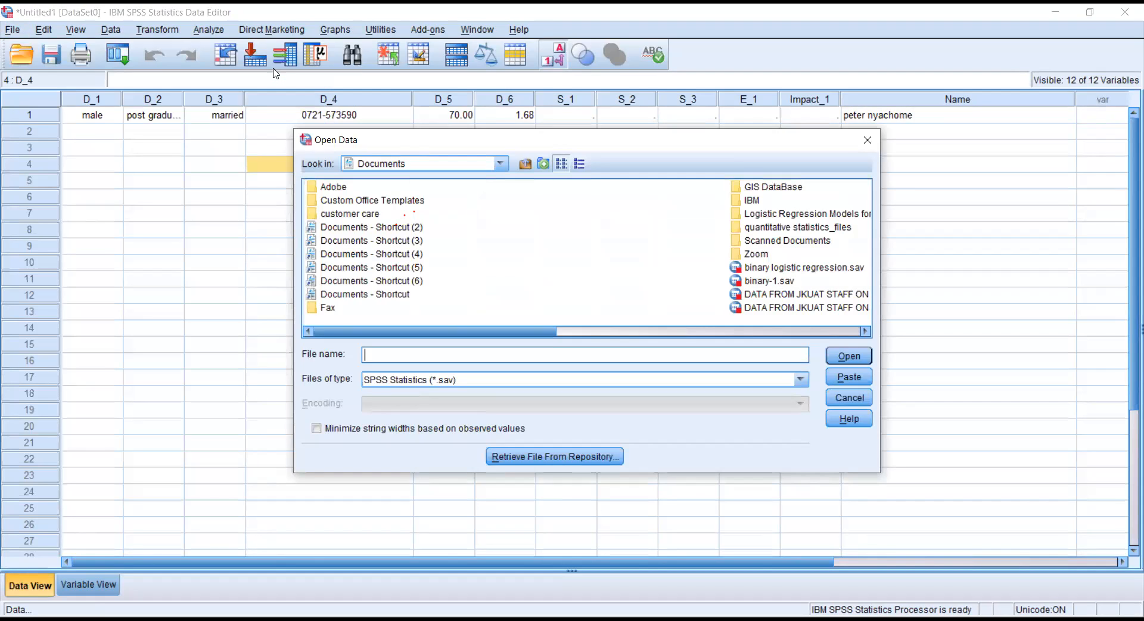
left_click(500, 163)
left_click(456, 205)
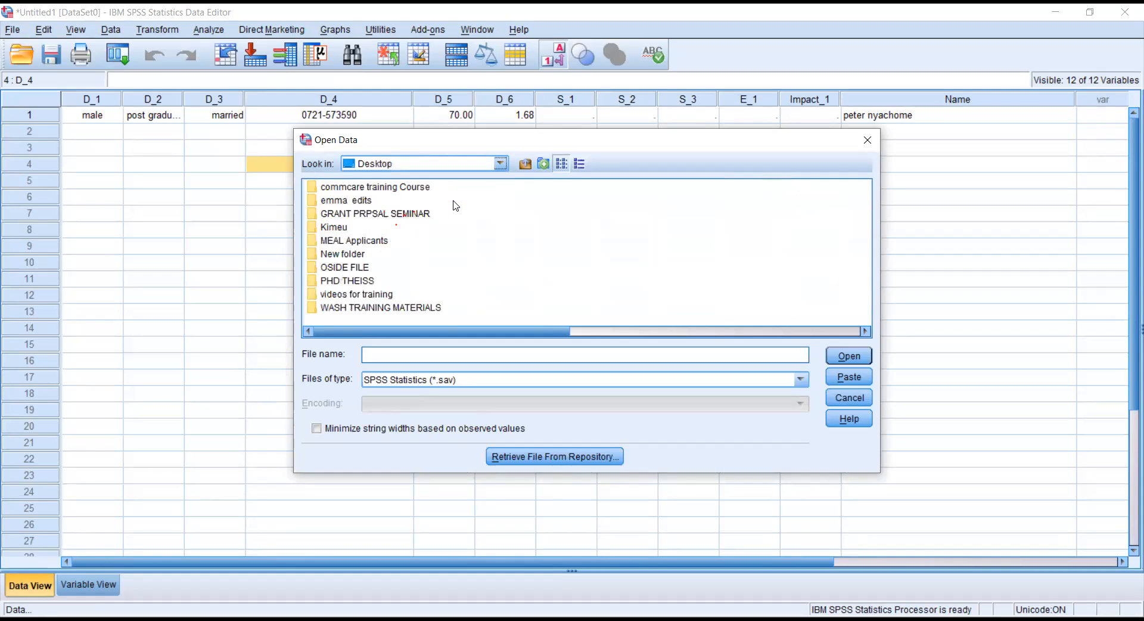
double_click(351, 267)
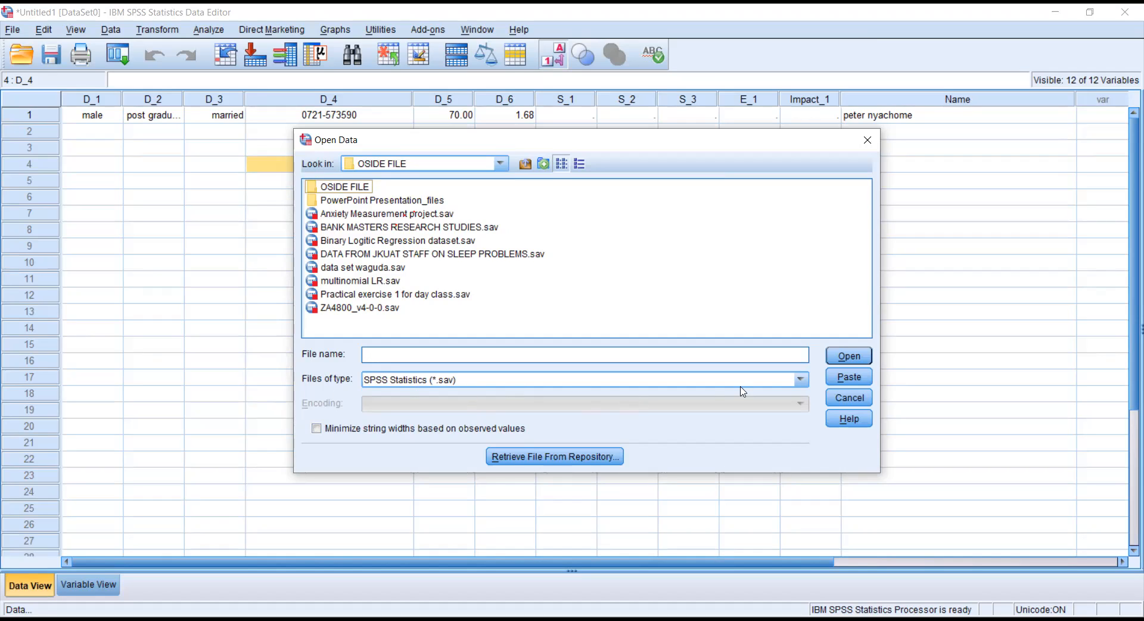
left_click(801, 380)
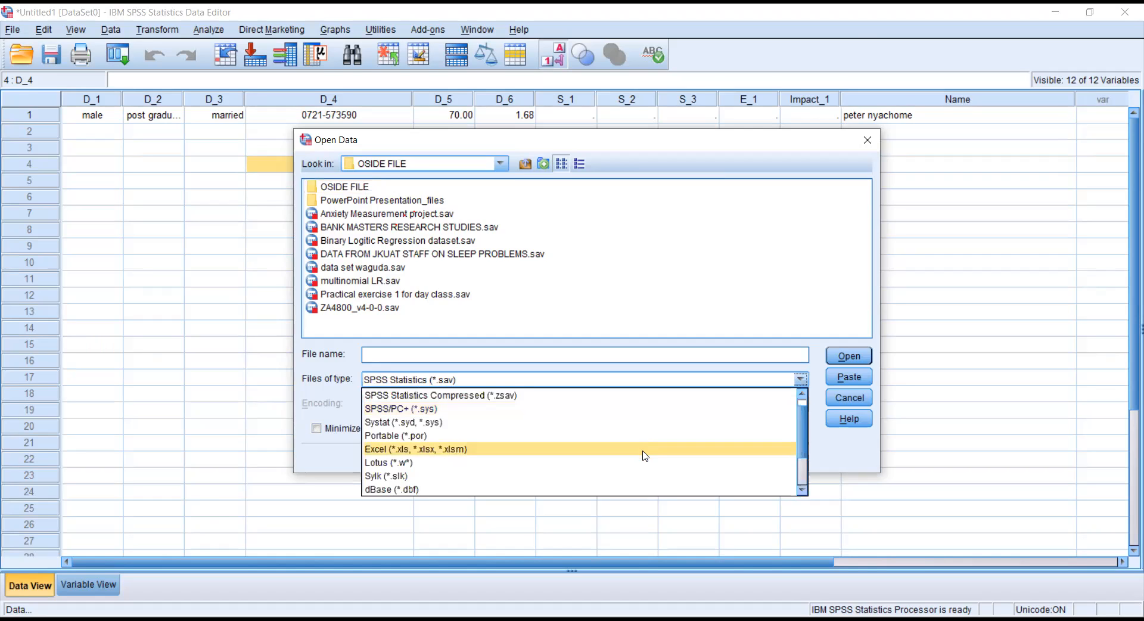
left_click(643, 452)
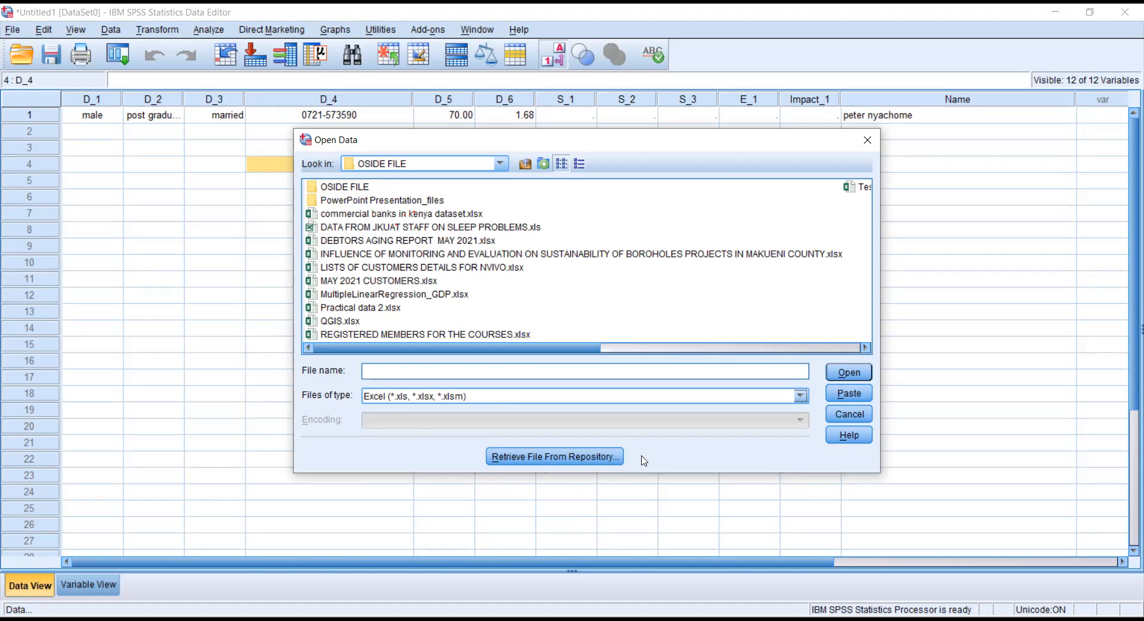
left_click(511, 229)
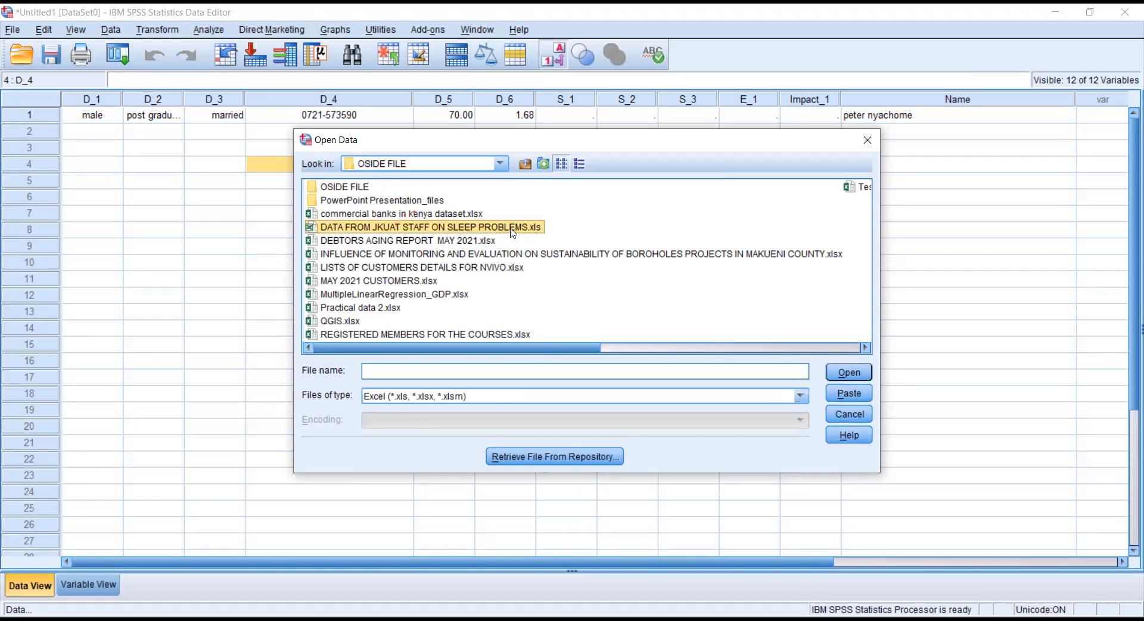
double_click(511, 232)
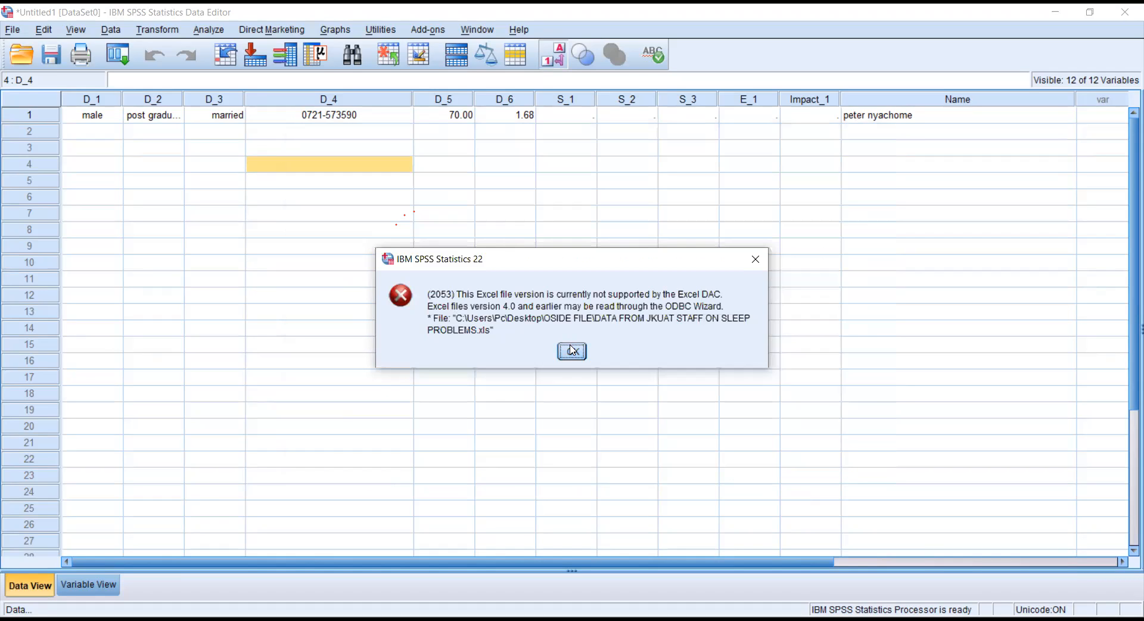
left_click(571, 351)
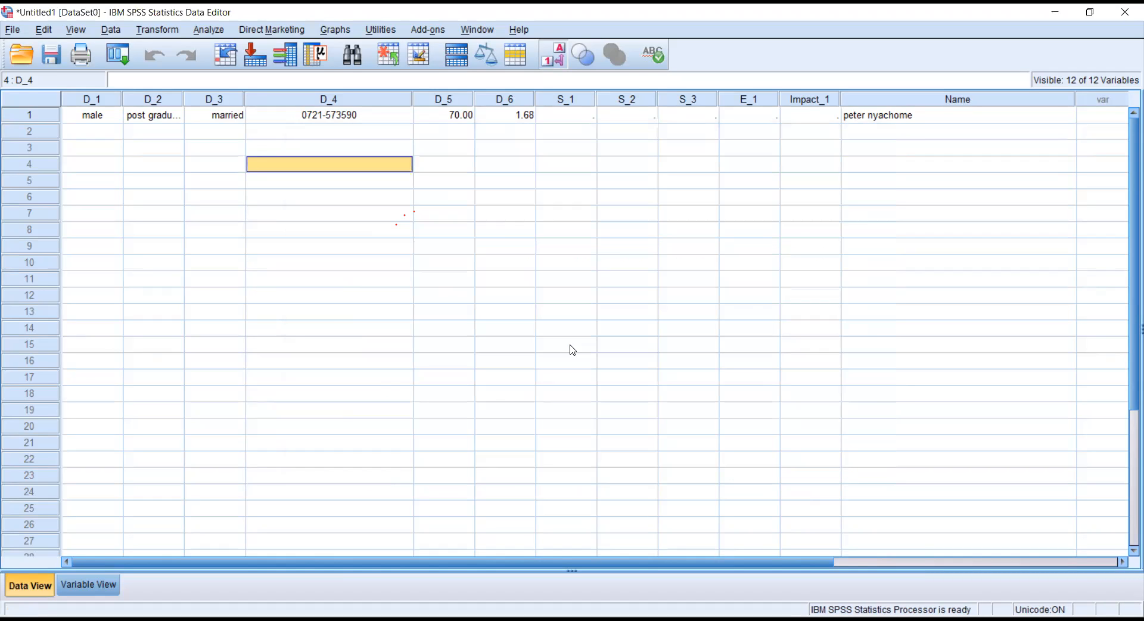
Open DATA FROM JKUAT STAFF ON SLEEP PROBLEMS.sav through File > Open > Data.
left_click(12, 30)
mouse_move(41, 68)
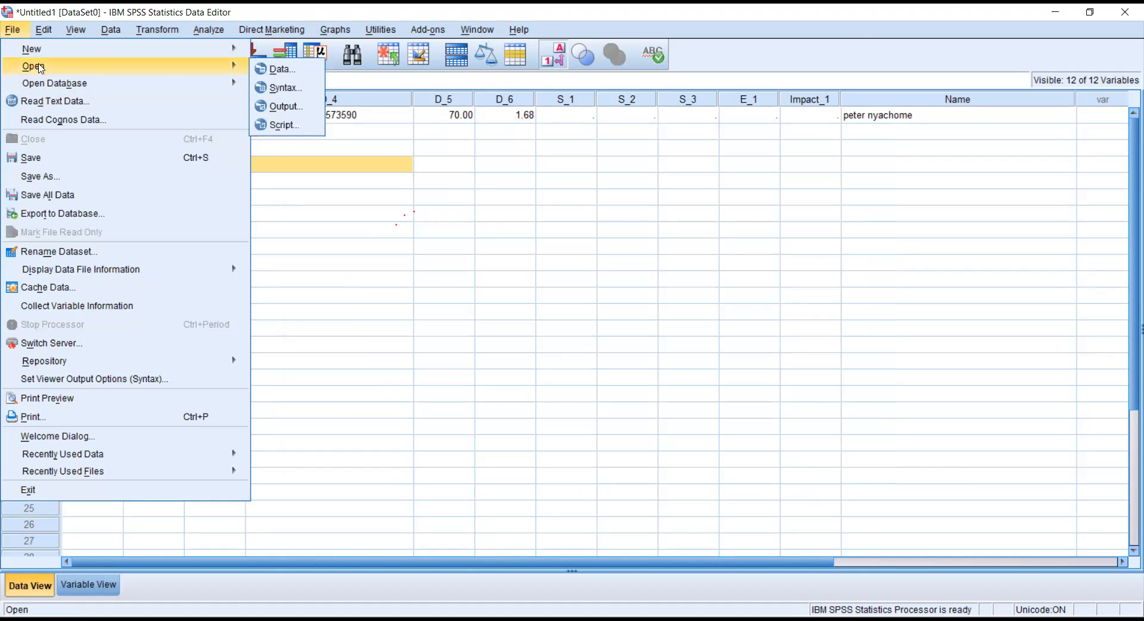
left_click(277, 70)
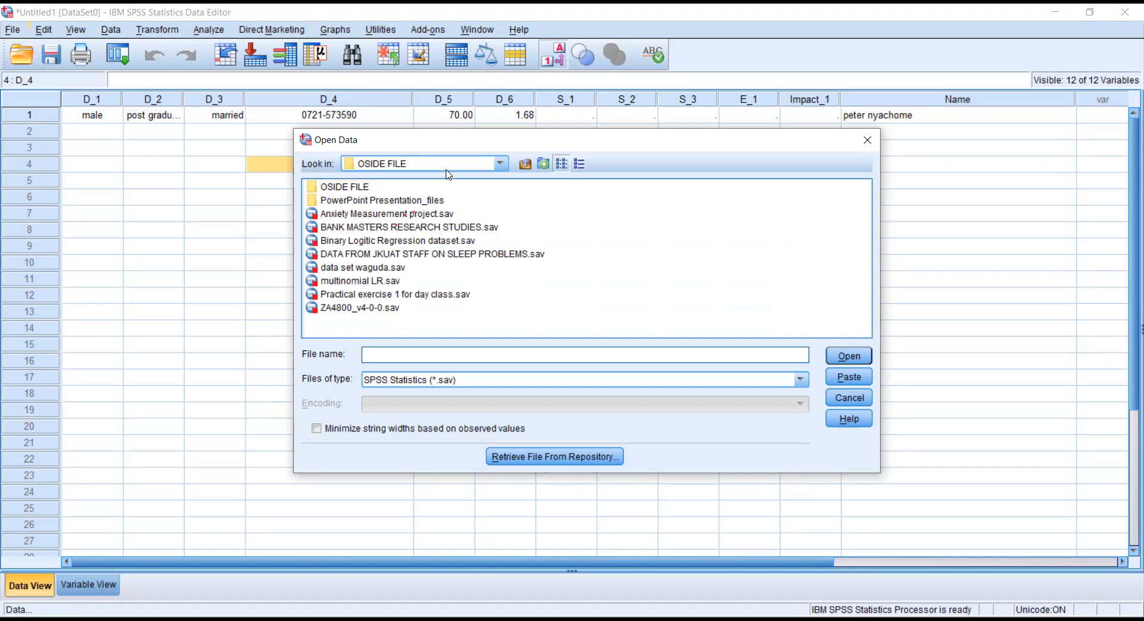
left_click(410, 255)
double_click(410, 255)
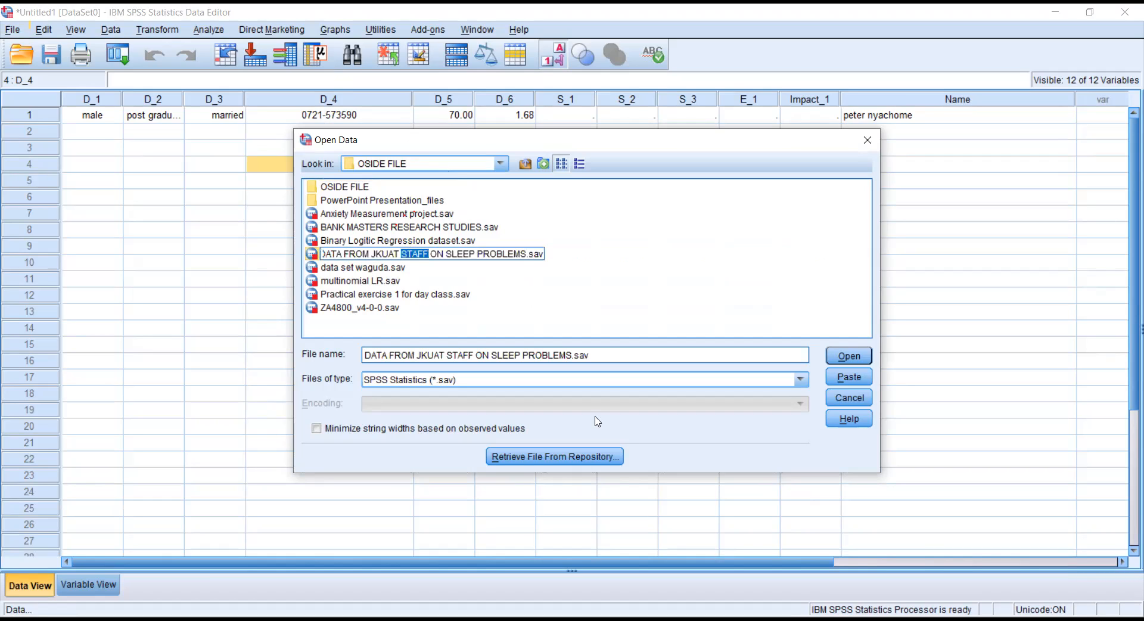
left_click(842, 357)
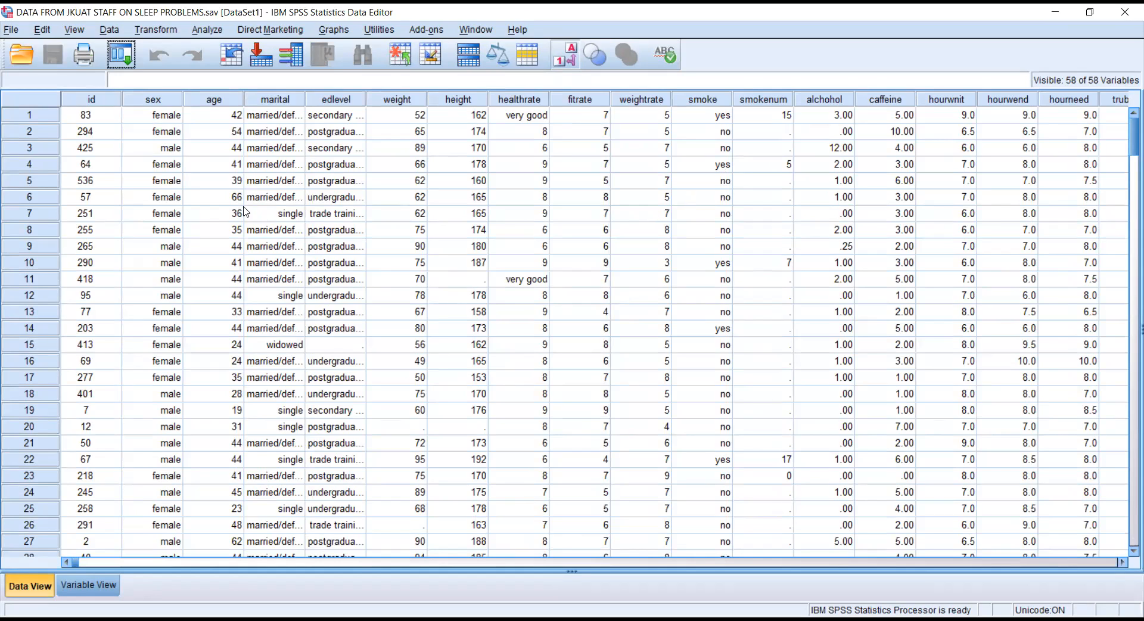
Turn off value labels so the grid shows numeric codes.
left_click(563, 62)
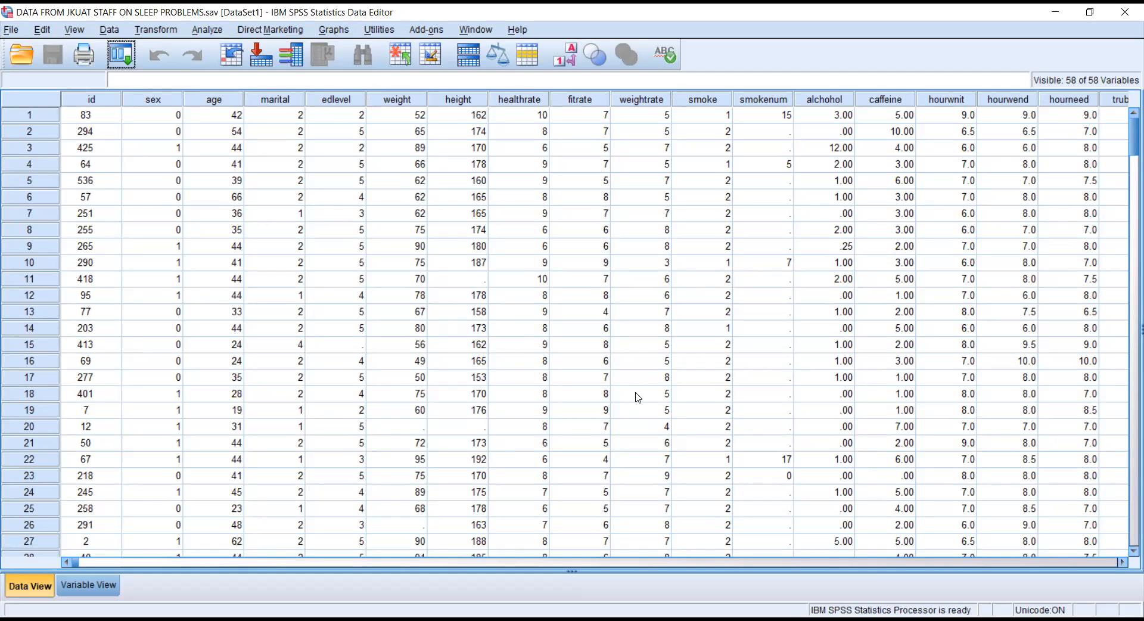
Inspect the sex, age, marital and edlevel columns, then switch to Variable View.
left_click(152, 103)
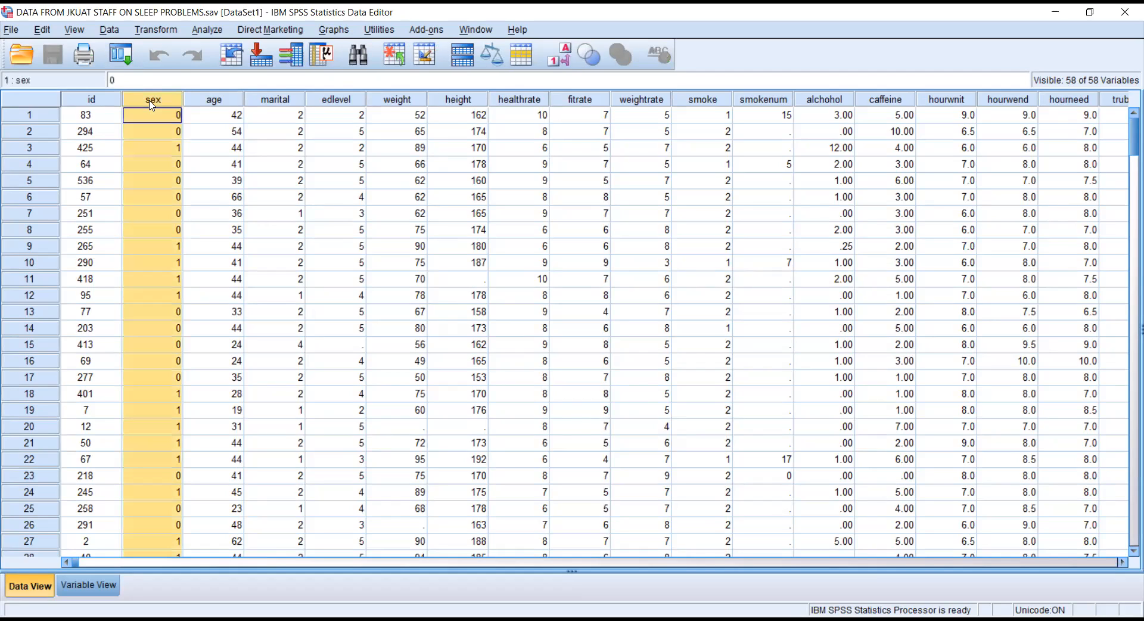
left_click(209, 101)
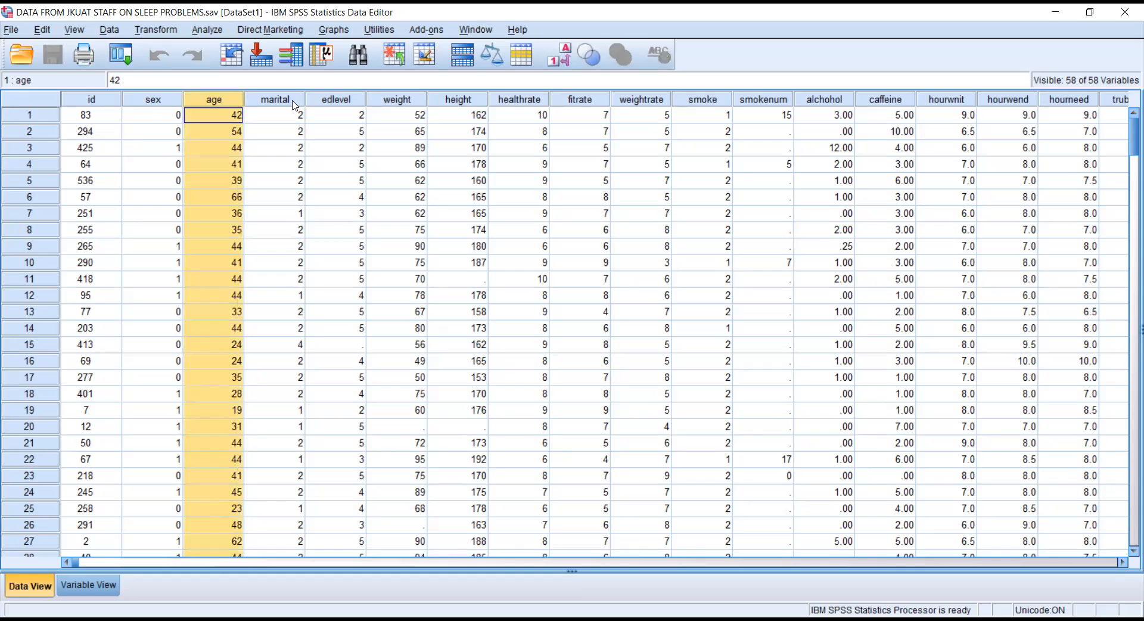
left_click(294, 103)
left_click(354, 101)
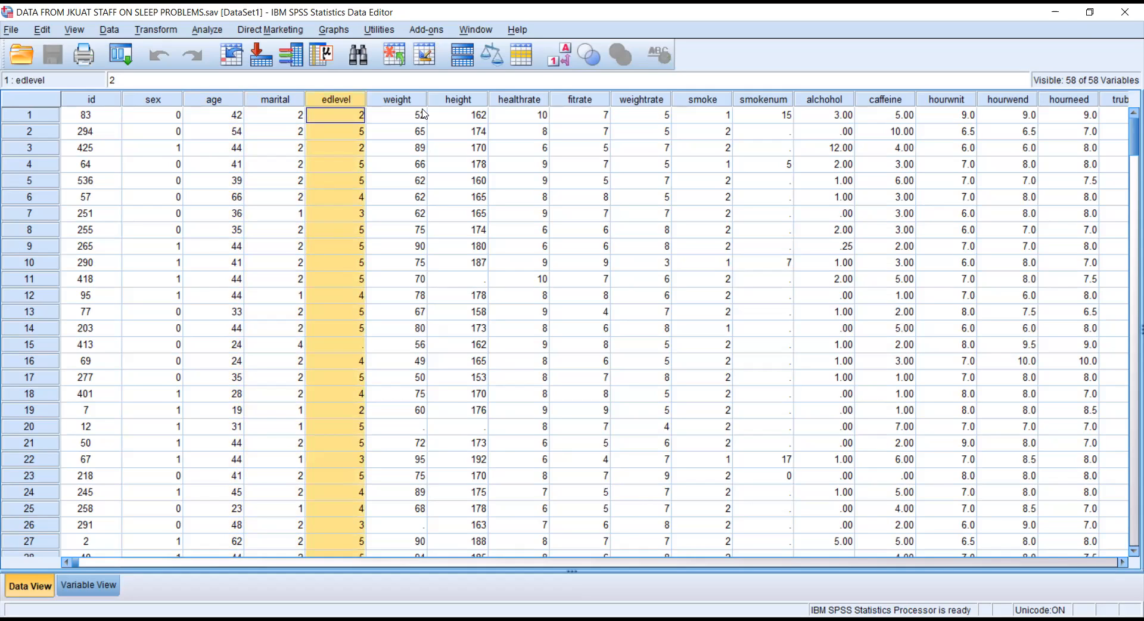
left_click(139, 100)
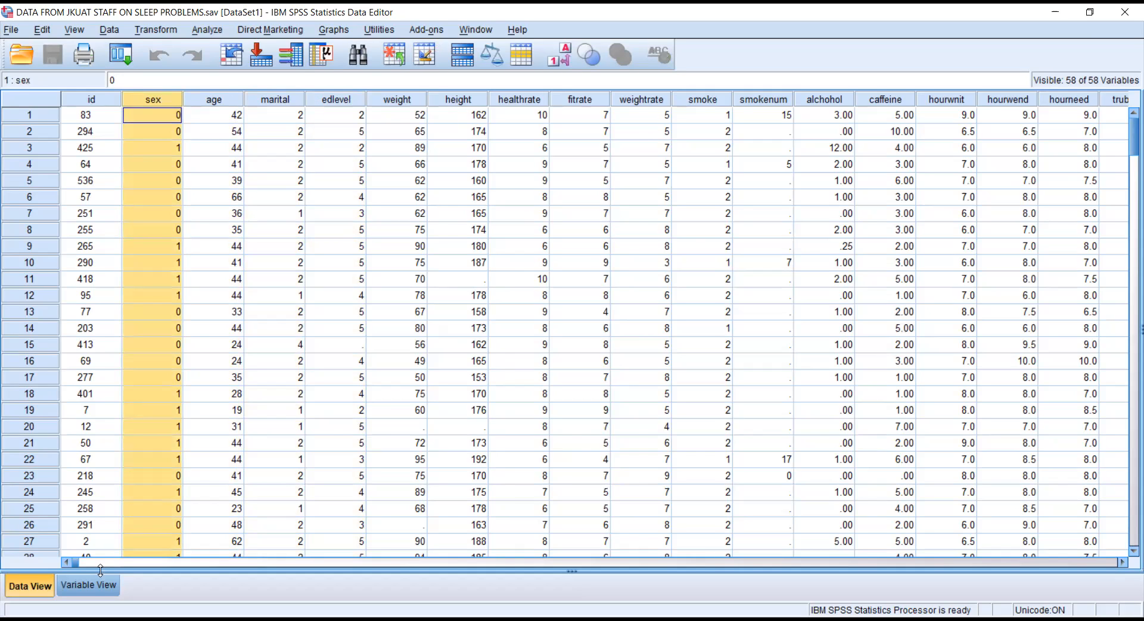
left_click(90, 586)
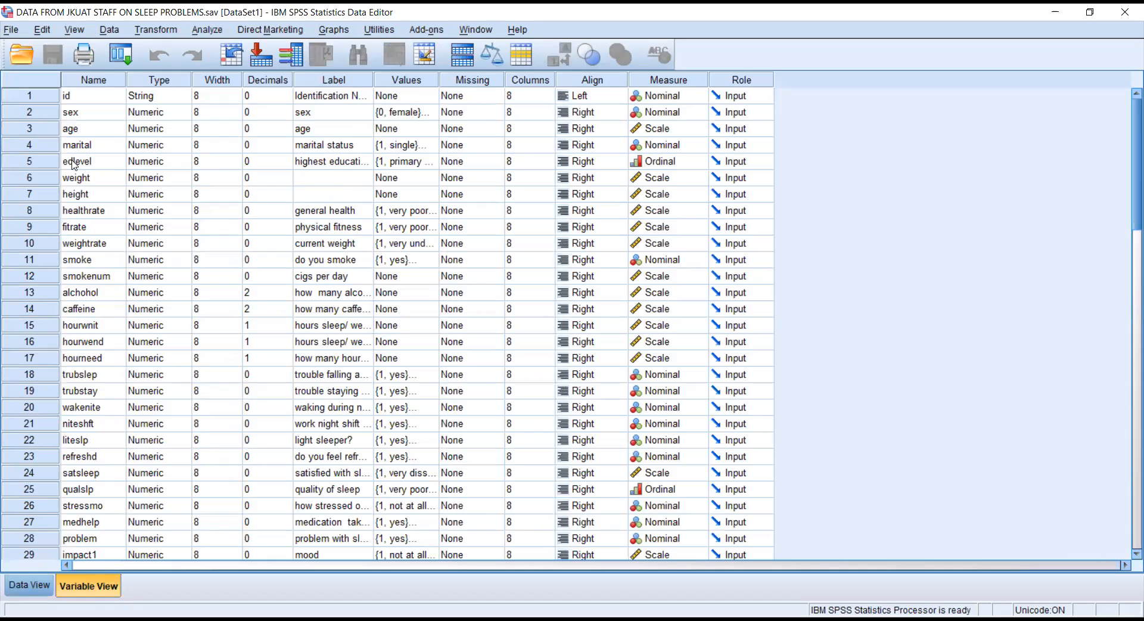
Review the existing labels for id, sex, age, marital status and edlevel in Variable View.
left_click(326, 165)
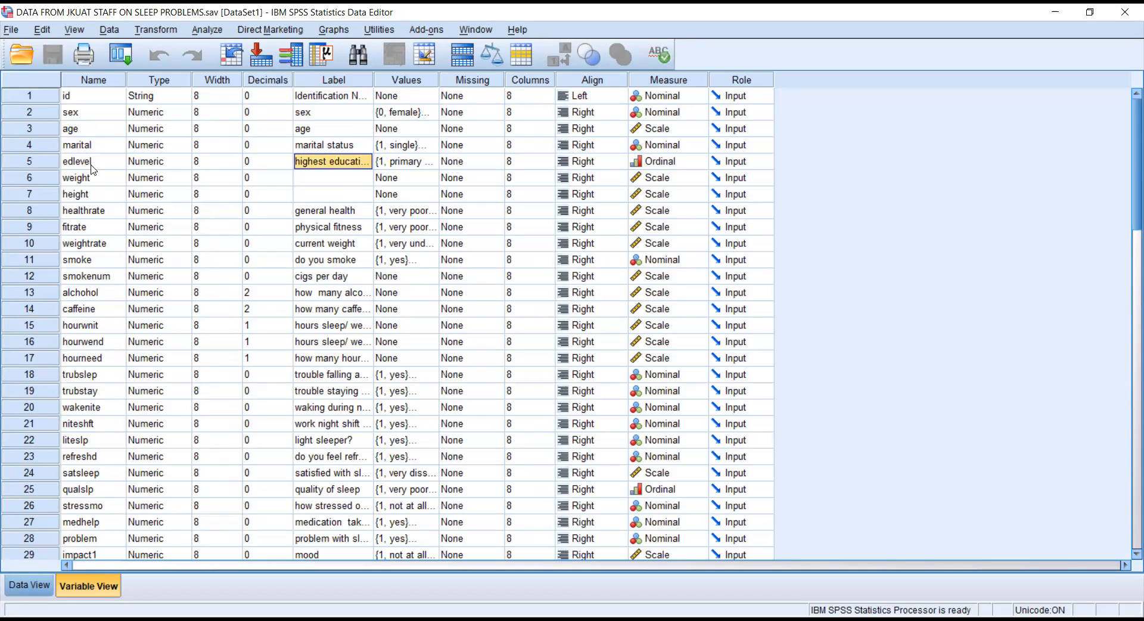
key("ctrl+t")
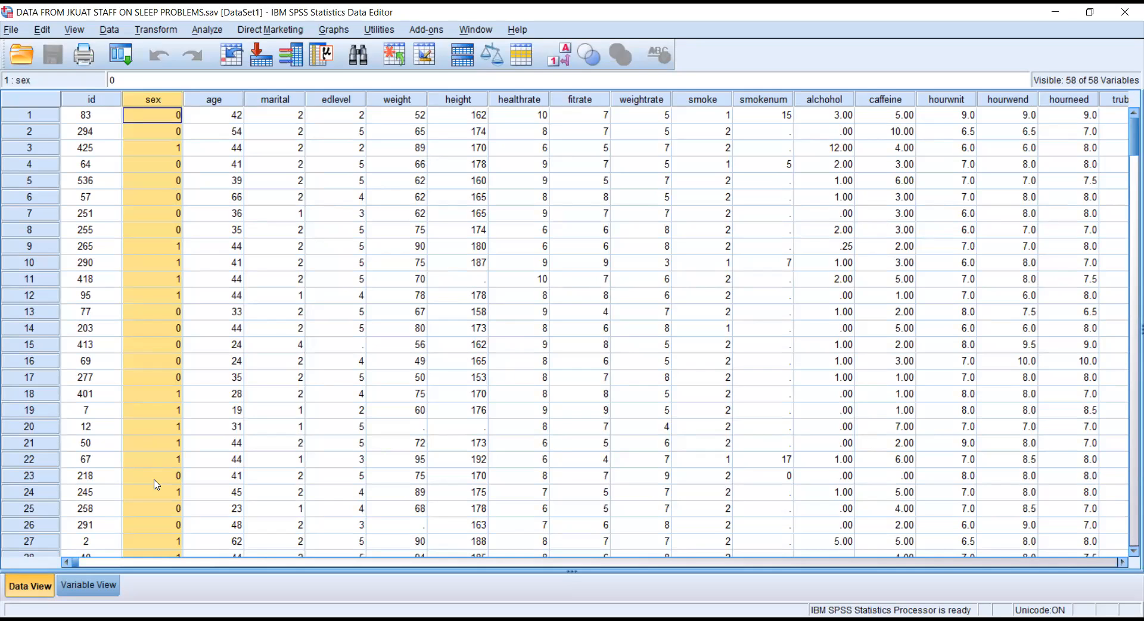
left_click(113, 583)
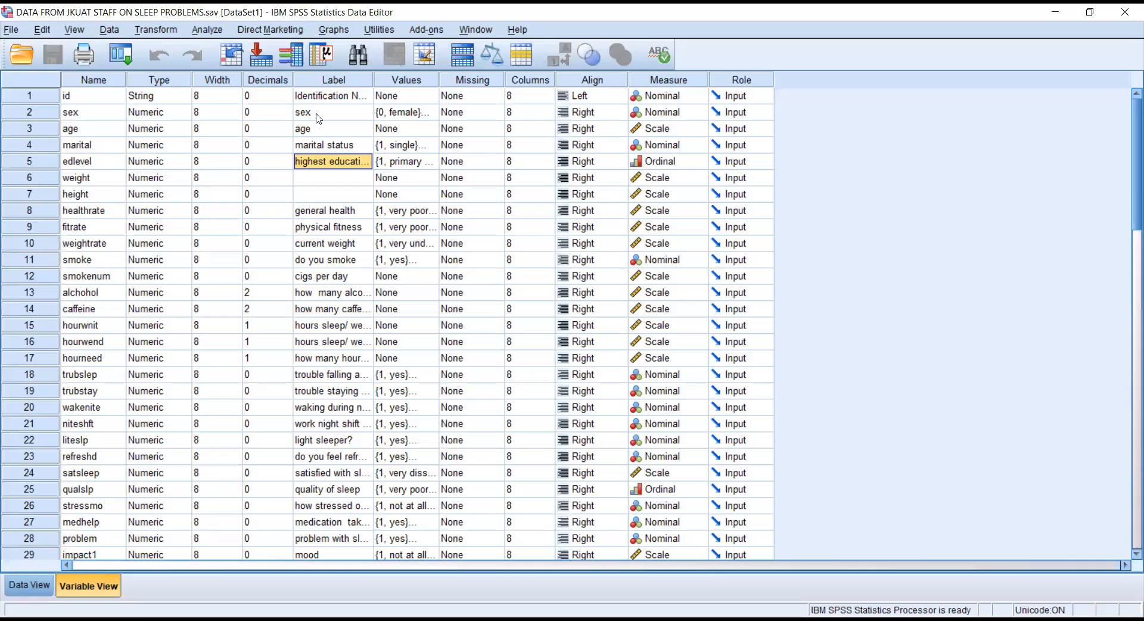
left_click(325, 97)
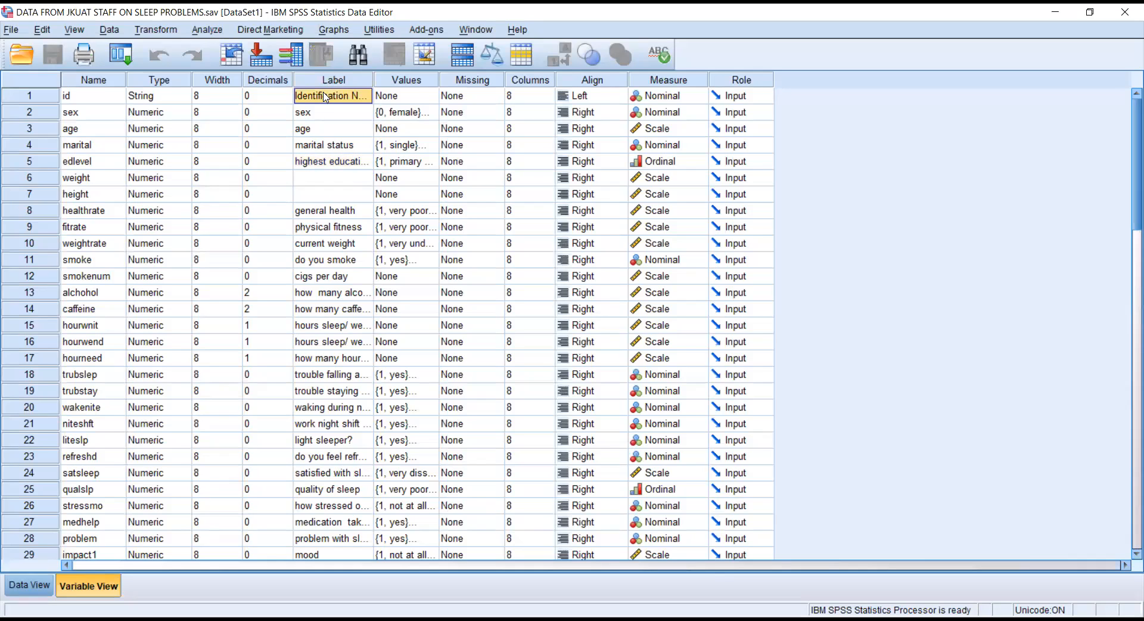
left_click(317, 115)
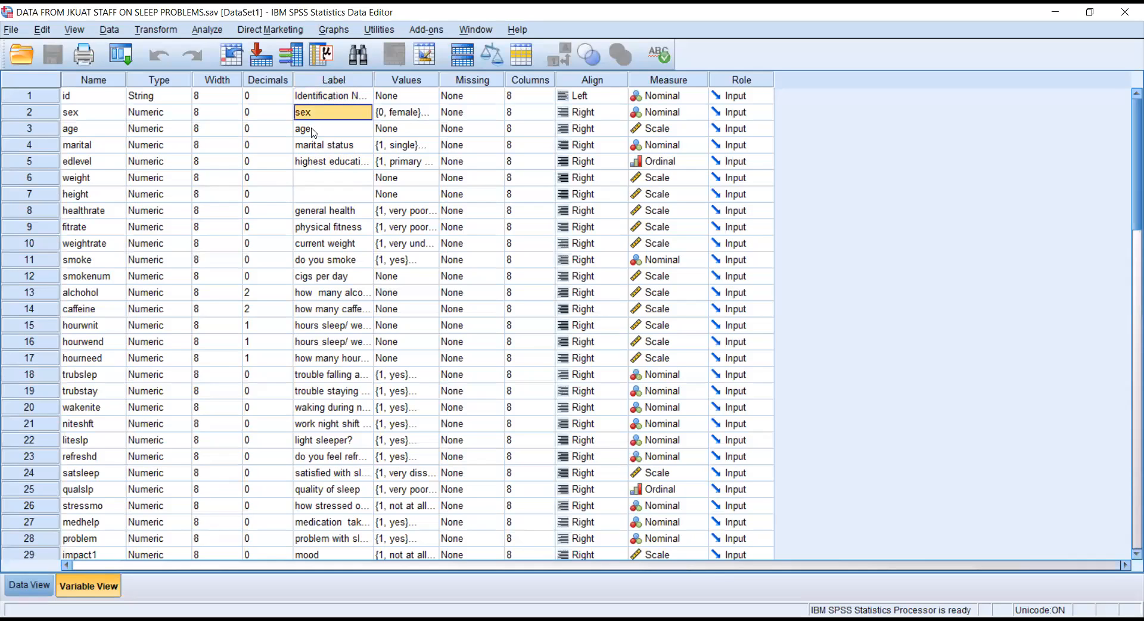
left_click(313, 129)
left_click(314, 149)
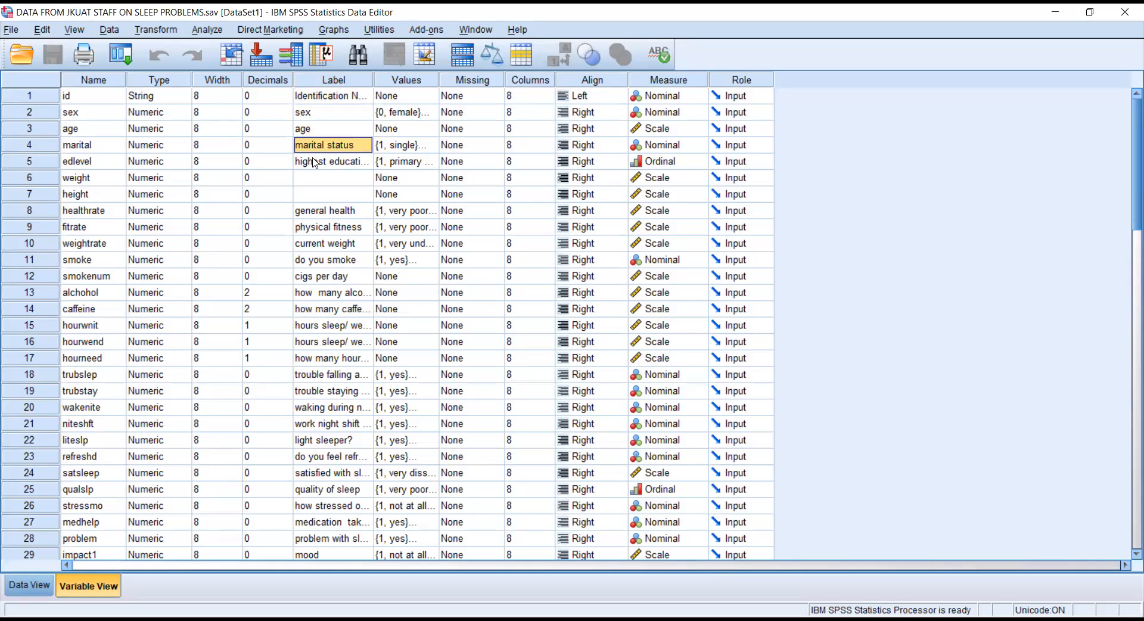
left_click(315, 162)
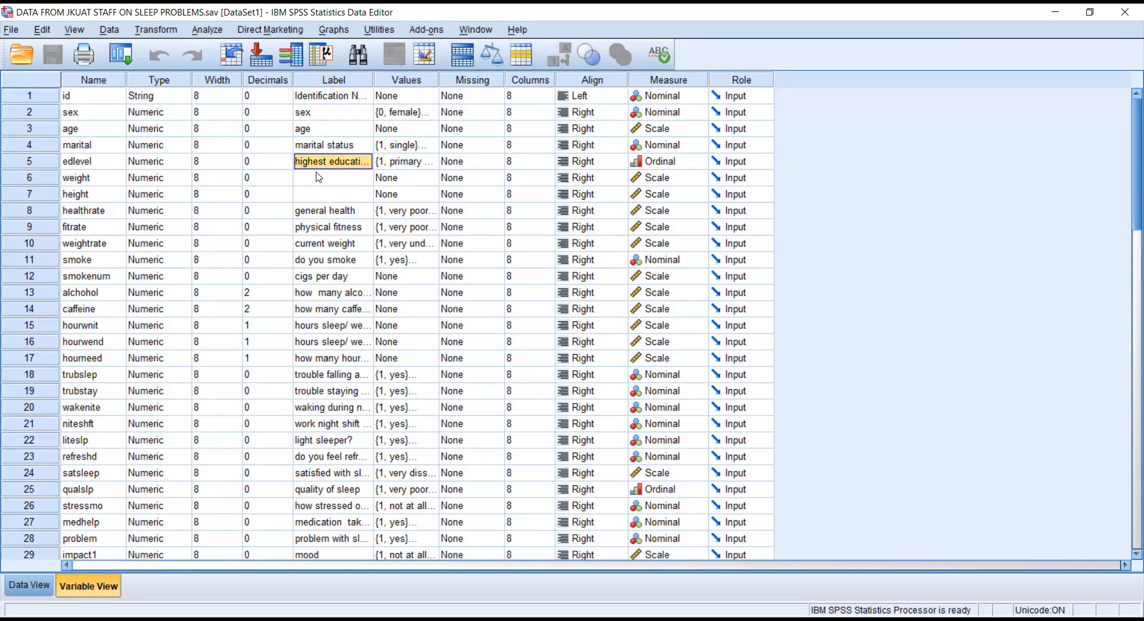
Label weight 'weight of respondent' and height 'height of respondent'.
left_click(319, 176)
type("weight")
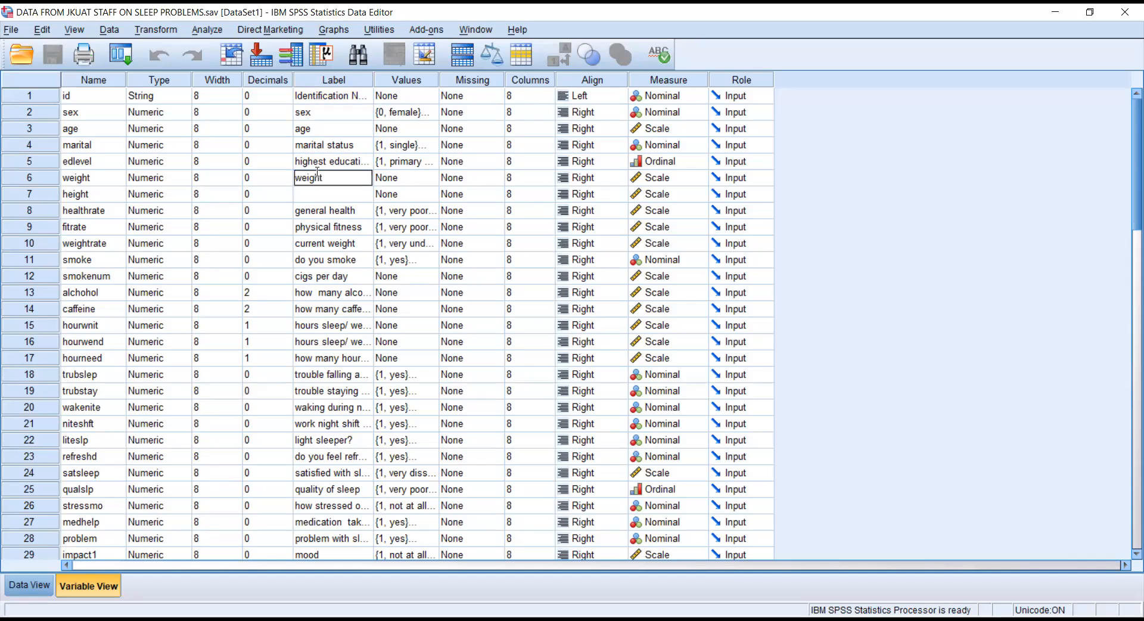
type(" of respondent")
left_click(328, 198)
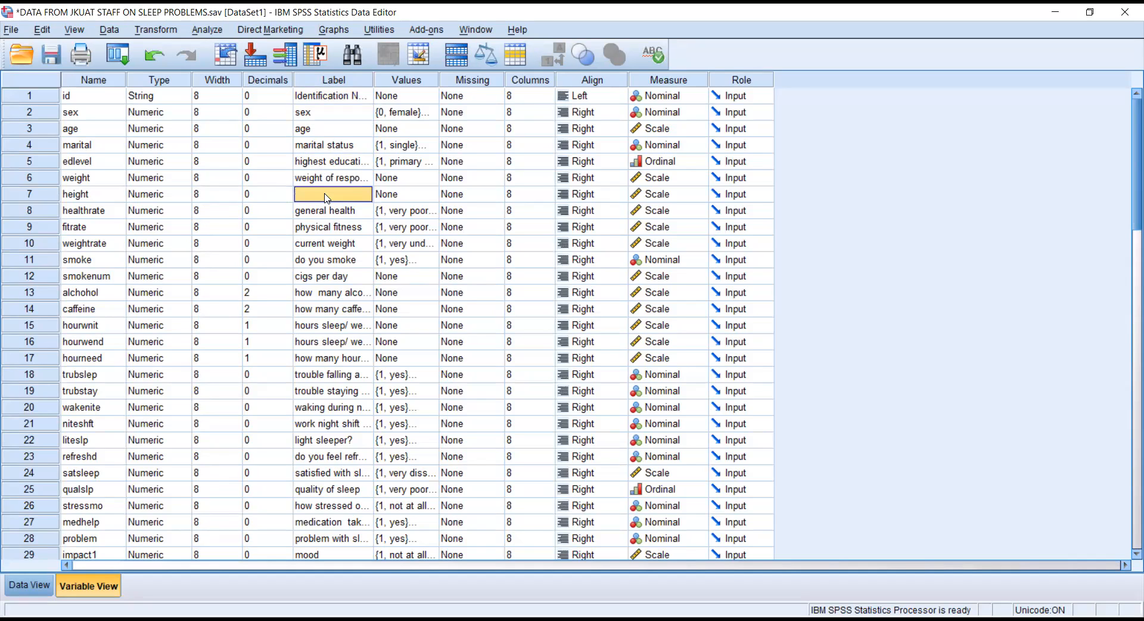
type("he")
type("ight of")
type(" re")
type("spondent")
Commit the height label, inspect the general health and sex value labels, and return to Data View.
left_click(426, 207)
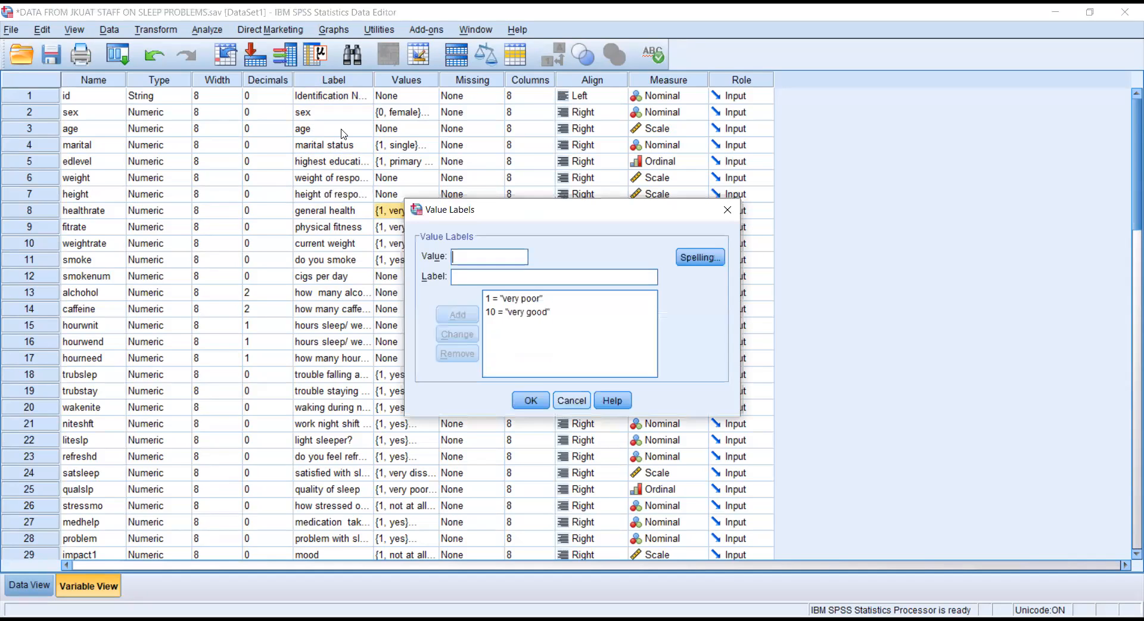
left_click(572, 400)
left_click_drag(1136, 136, 1123, 5)
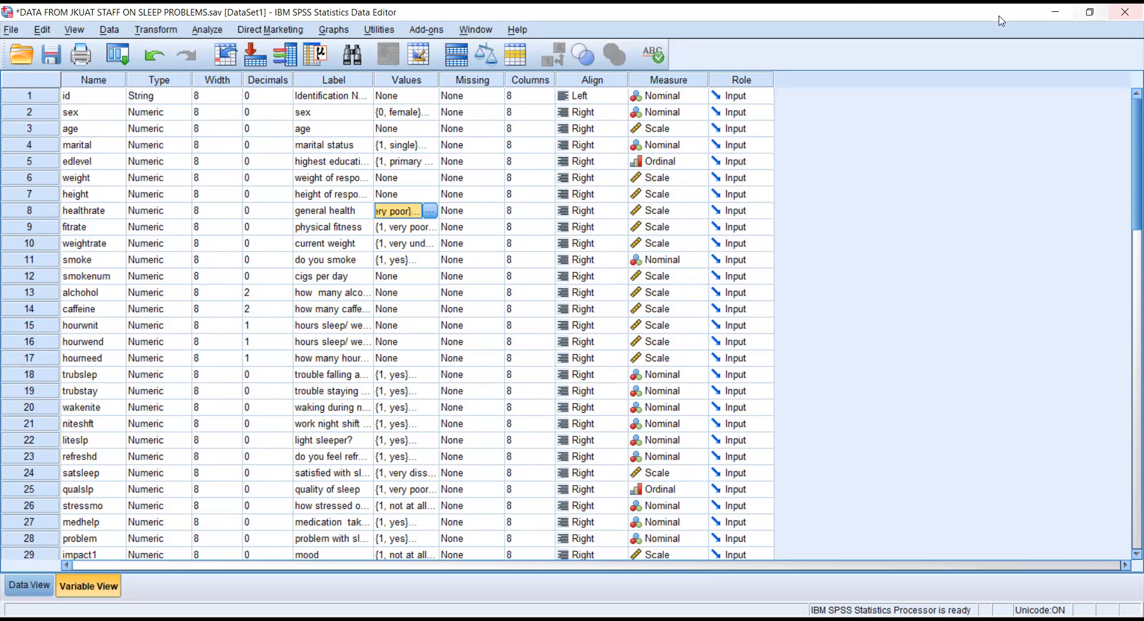
left_click(434, 110)
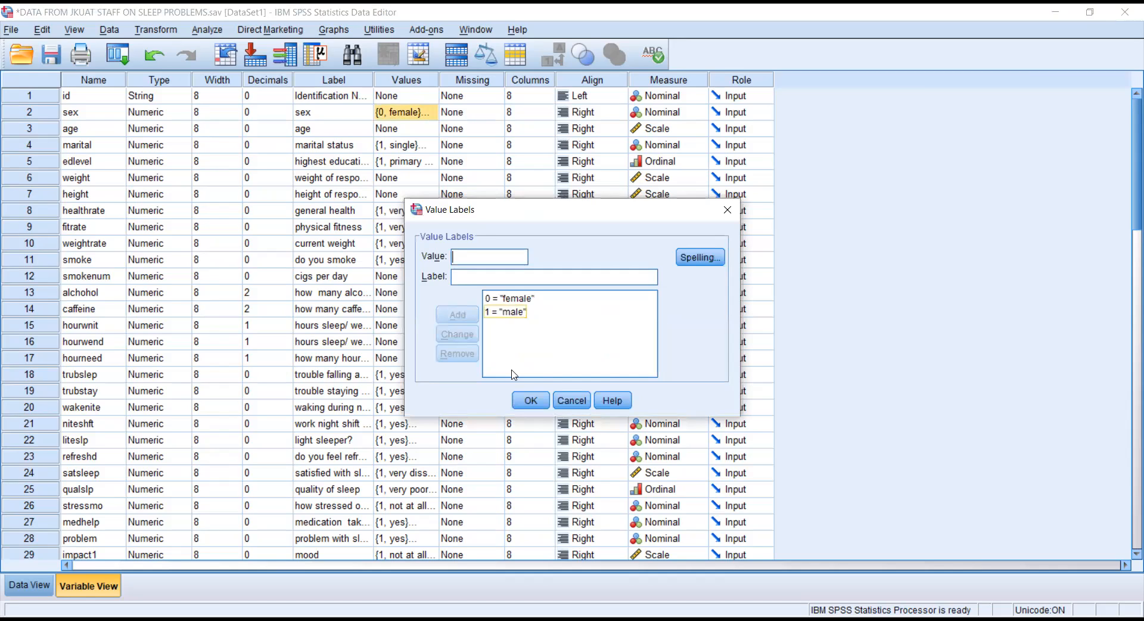
left_click(535, 402)
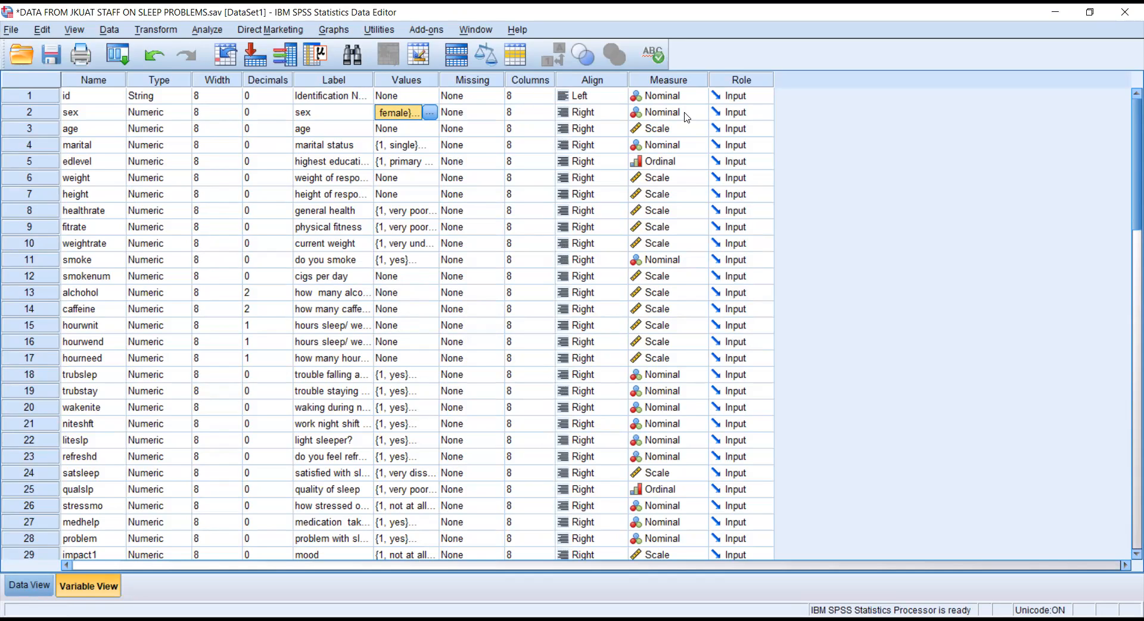
left_click(37, 587)
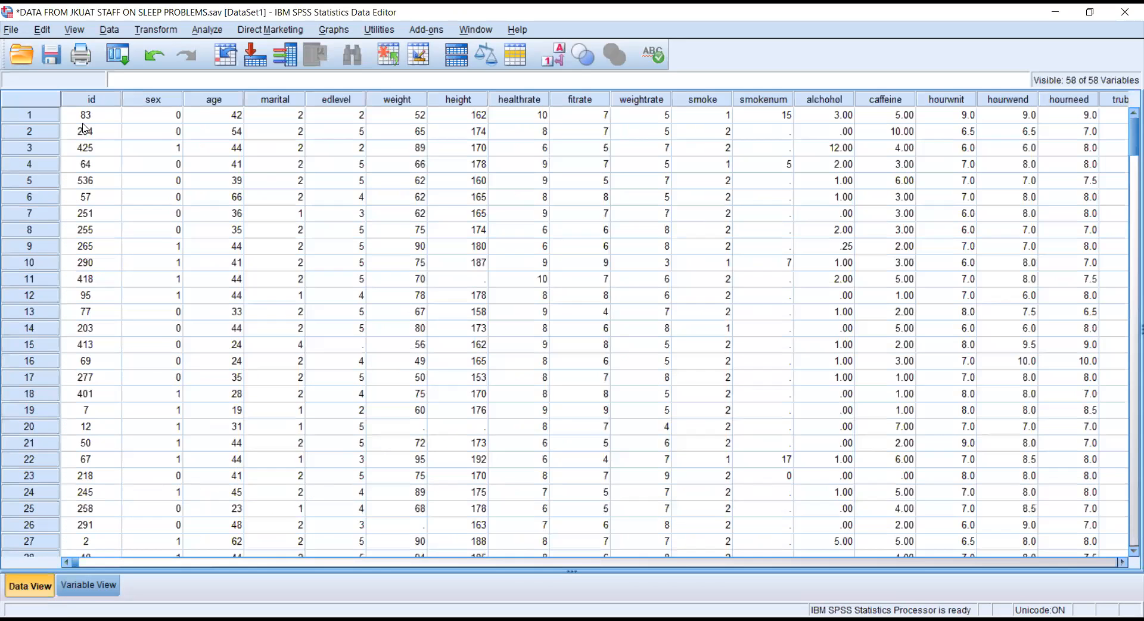
Browse case ids in the data grid, including id 291 in row 26.
left_click(86, 119)
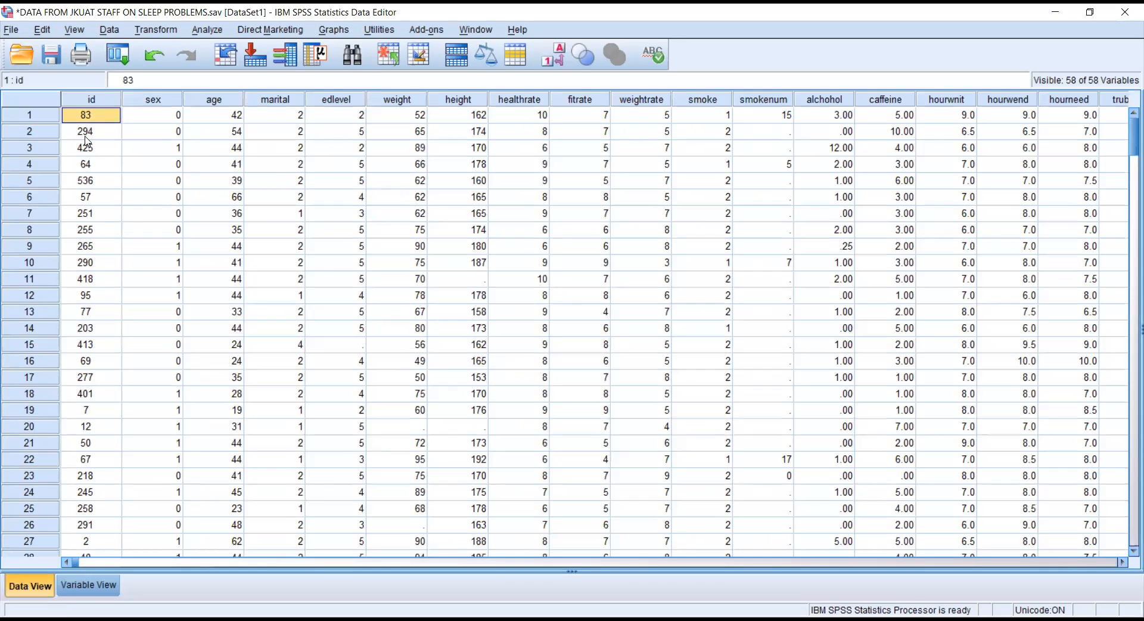
left_click(88, 136)
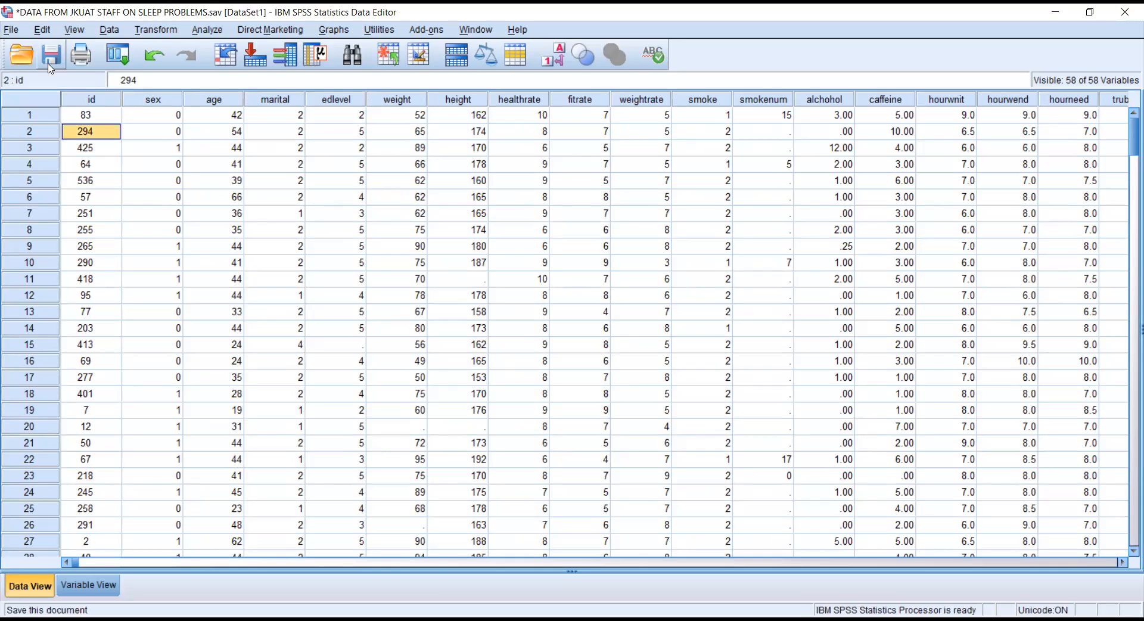
left_click(90, 524)
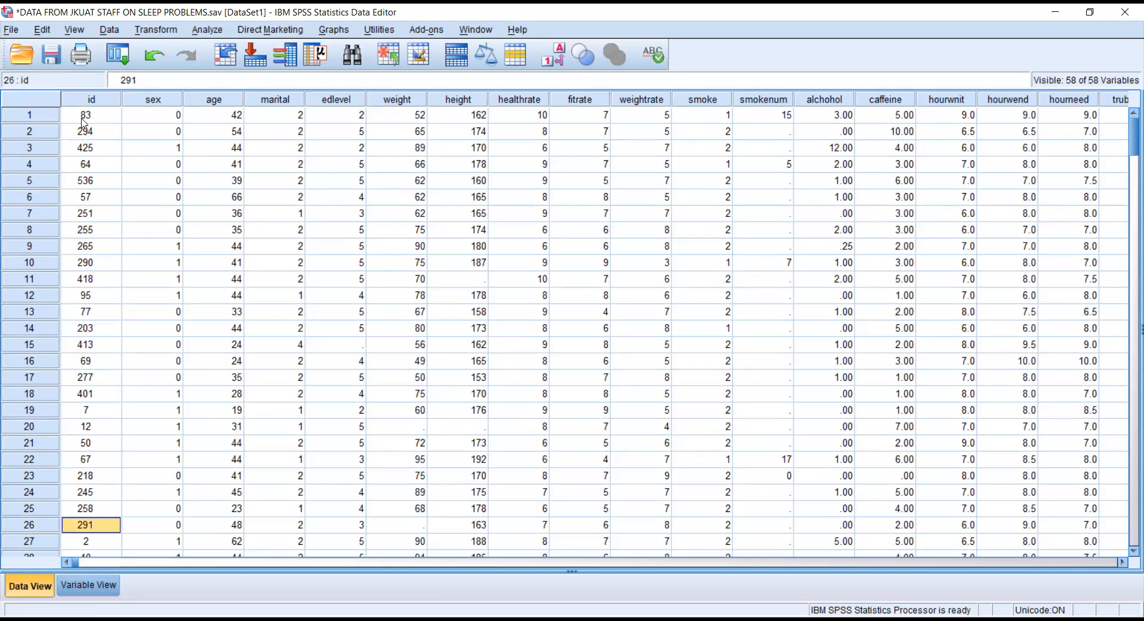
left_click(84, 590)
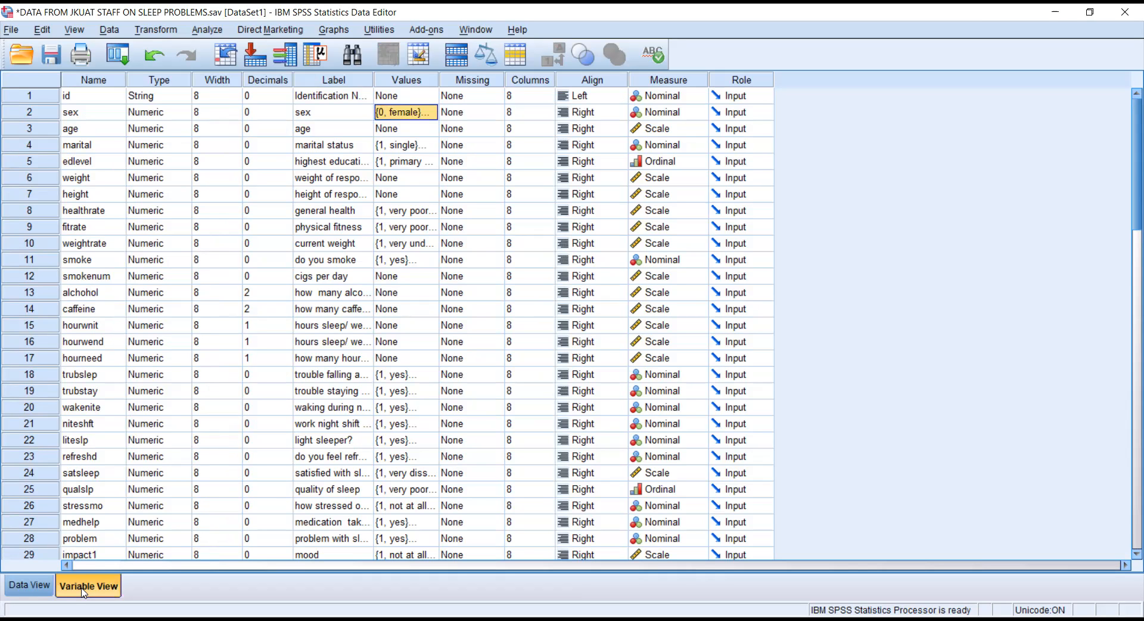
left_click(39, 590)
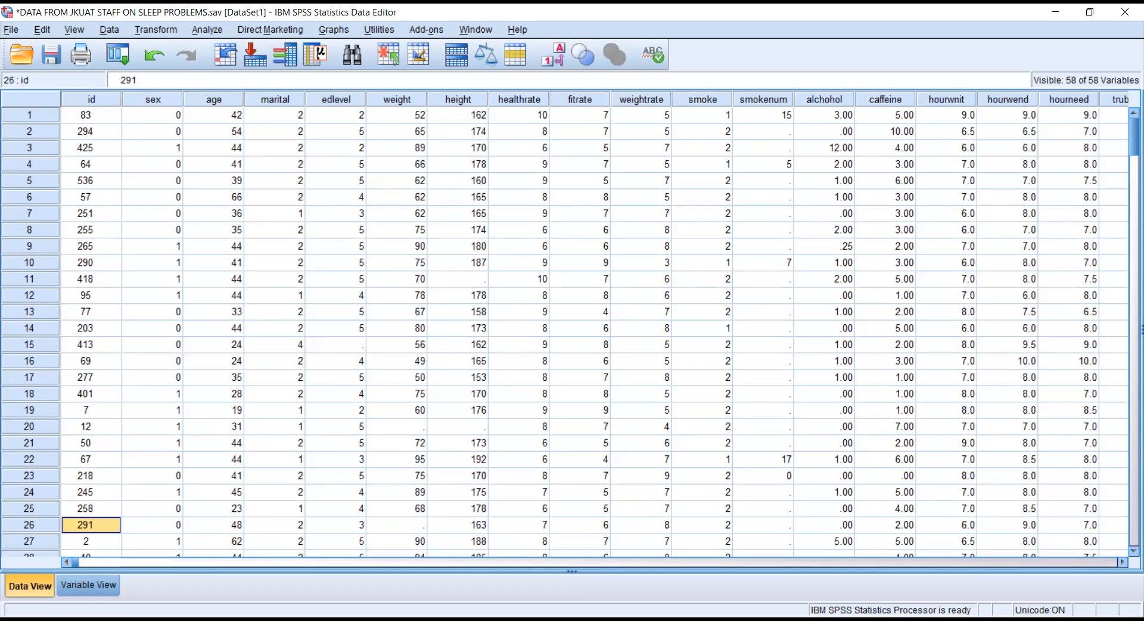
Show value labels instead of codes and browse the sex column down to the last case.
left_click(76, 30)
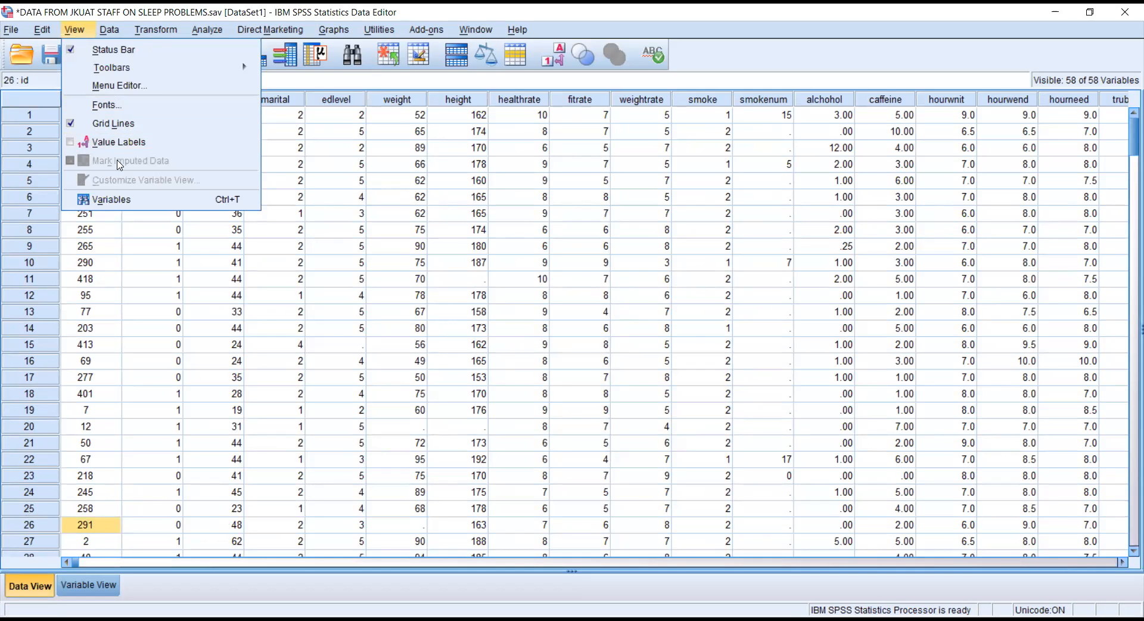
left_click(118, 142)
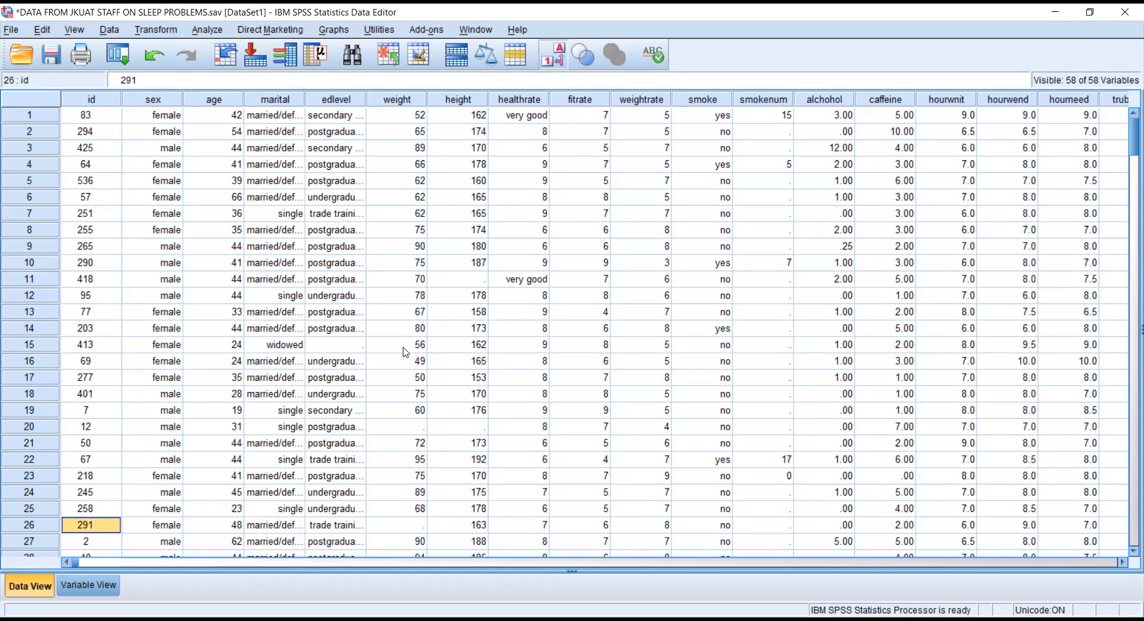
left_click(349, 346)
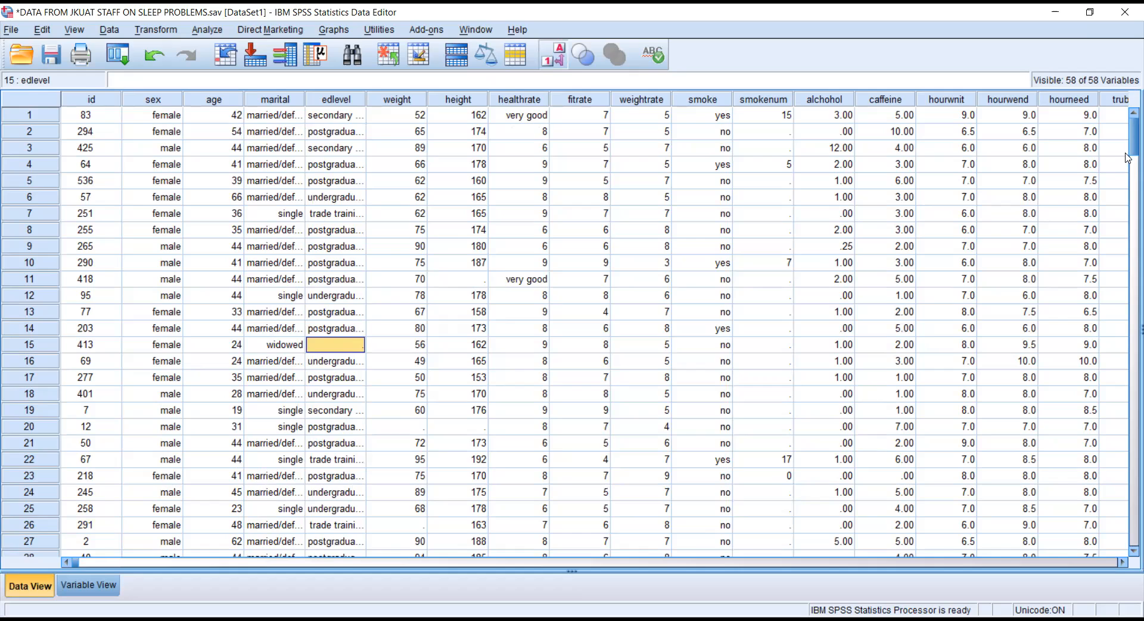
left_click_drag(1131, 139, 1128, 18)
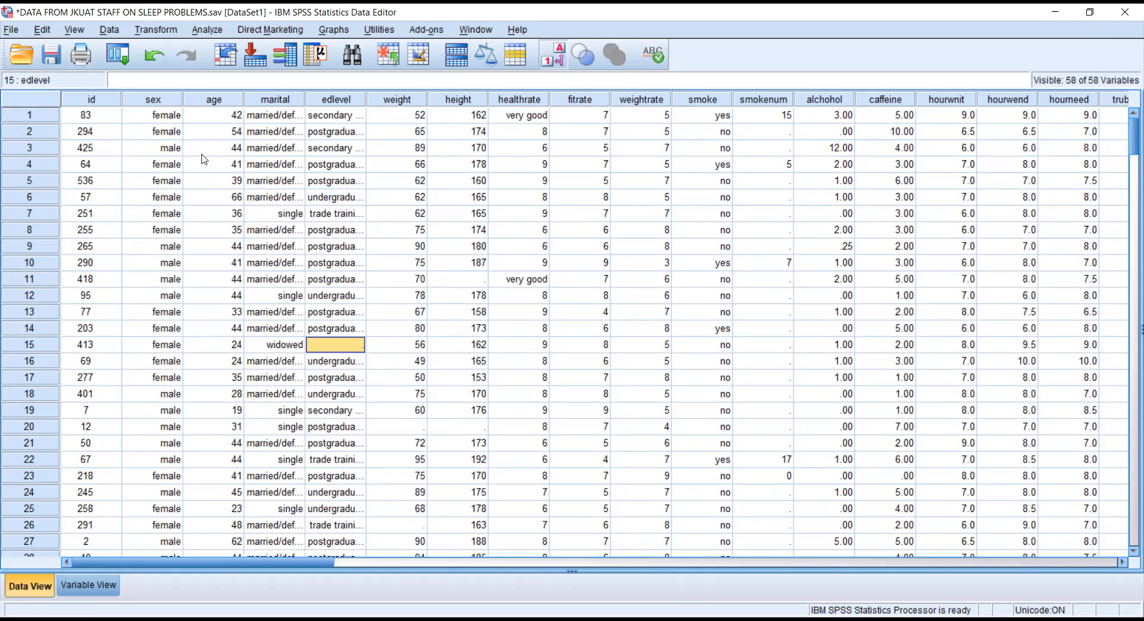
left_click(166, 119)
key("Down")
key("Down")
key("Down")
key("Down")
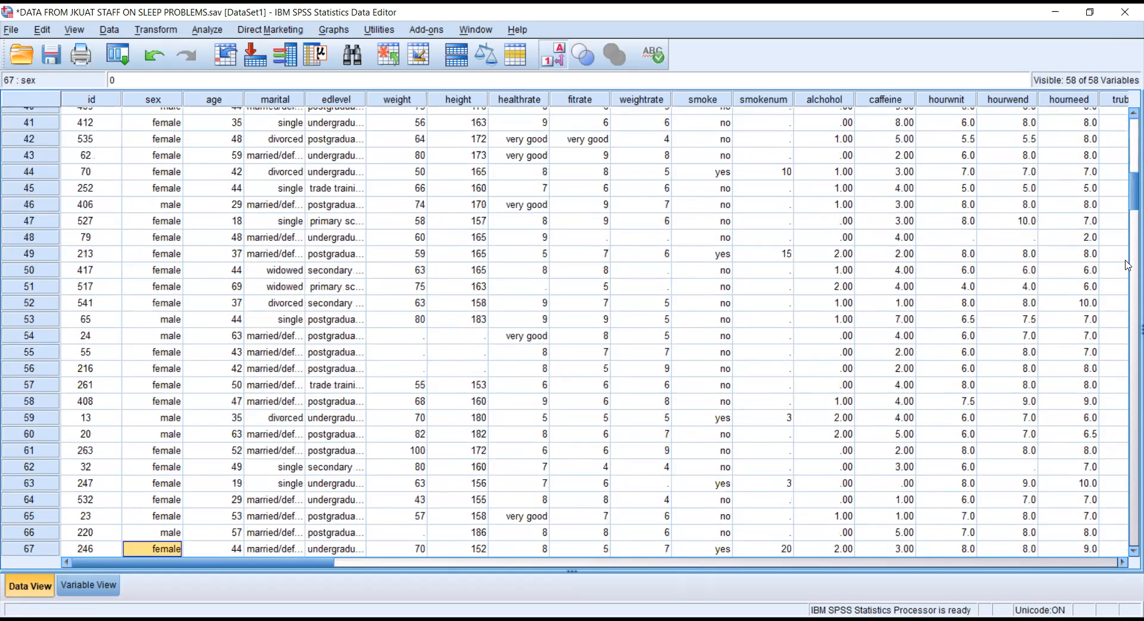
scroll(1128, 126, "up", 13)
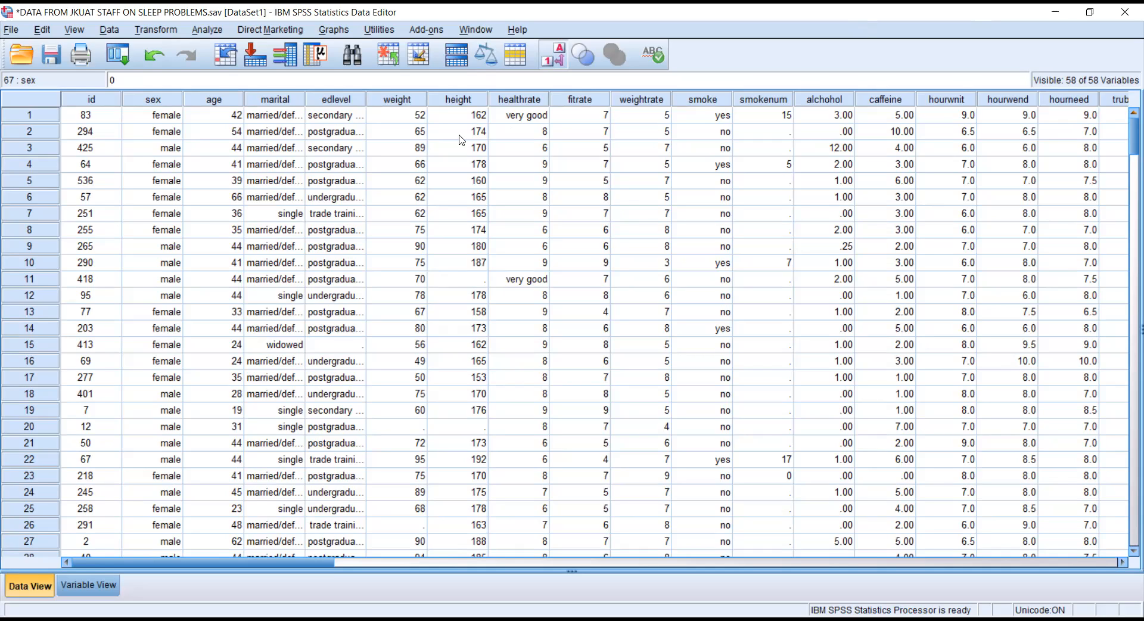
Toggle value labels off, on and off again, leaving numeric codes like 0 and 1.
left_click(552, 60)
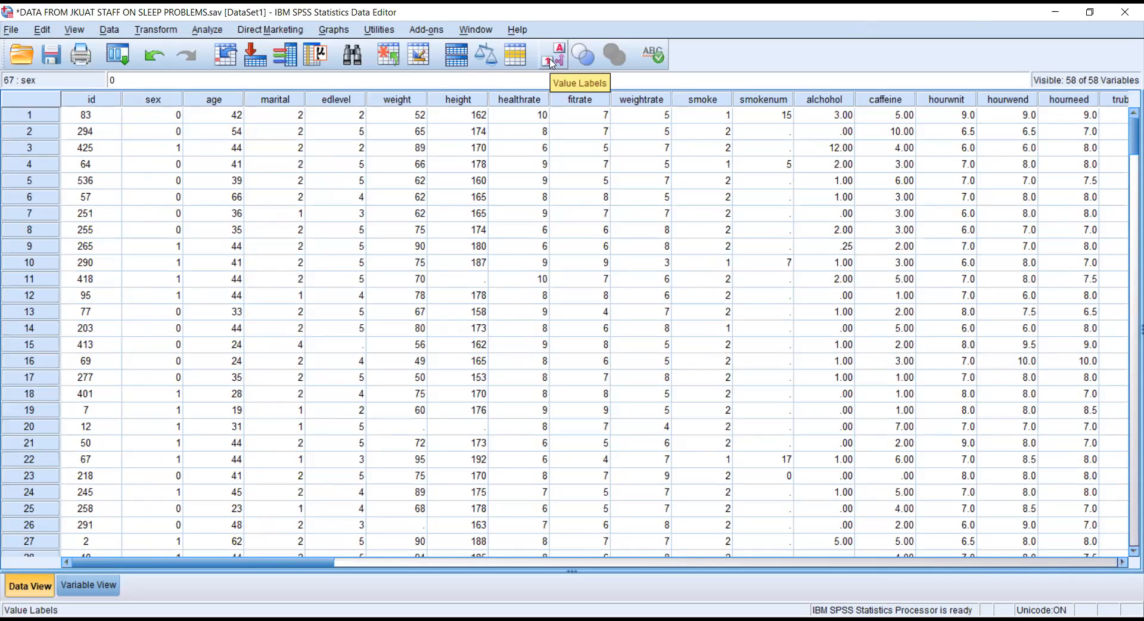
left_click(563, 50)
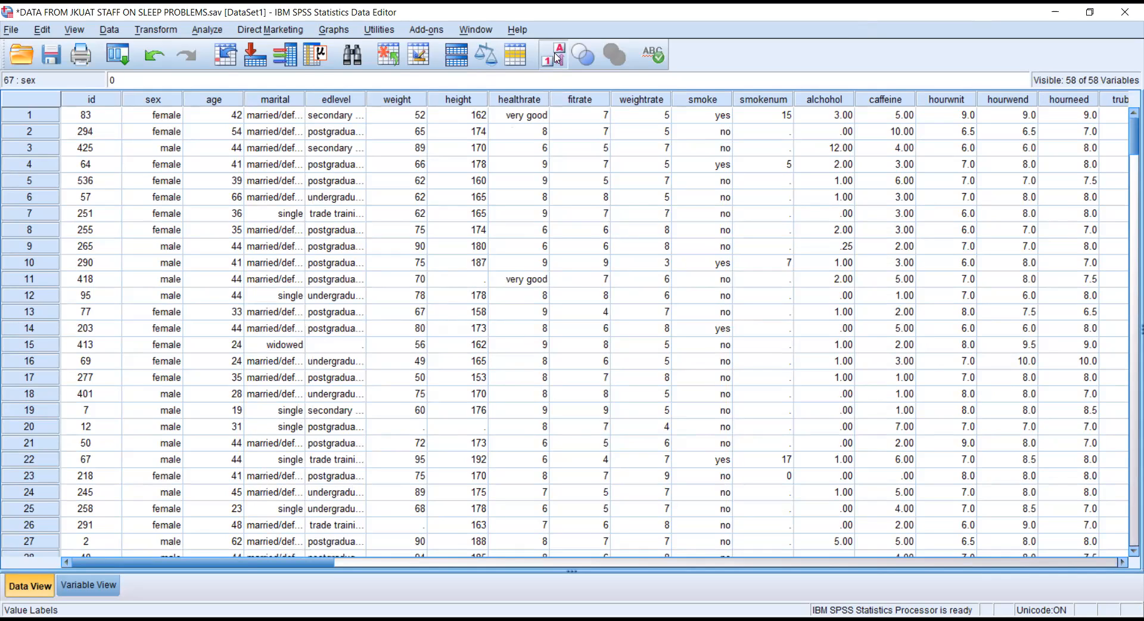
left_click(549, 59)
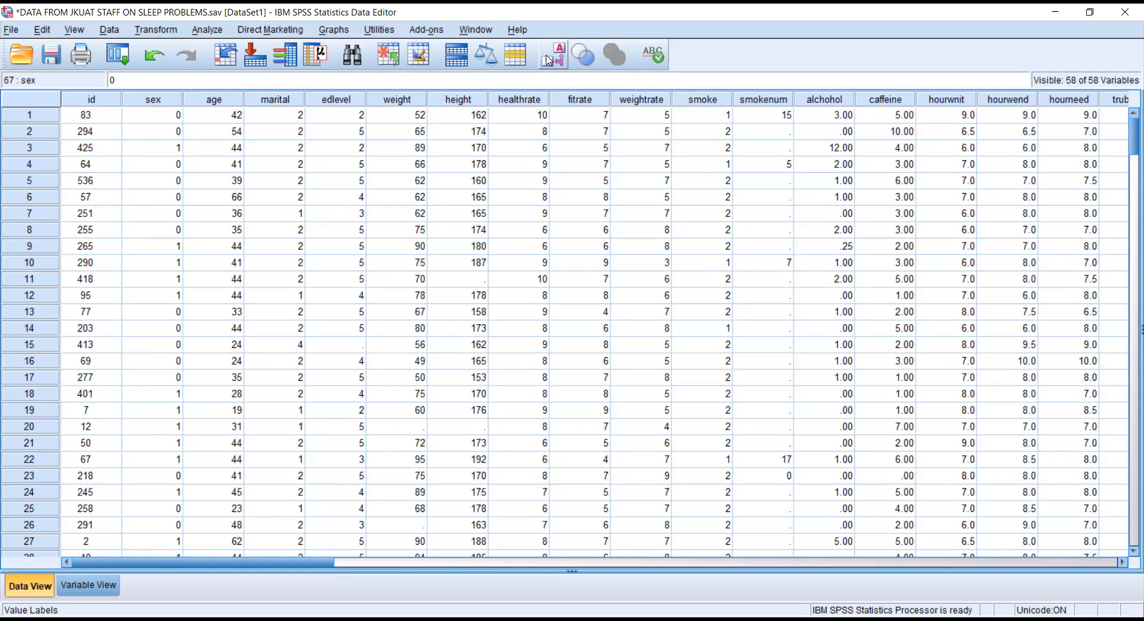
left_click(111, 30)
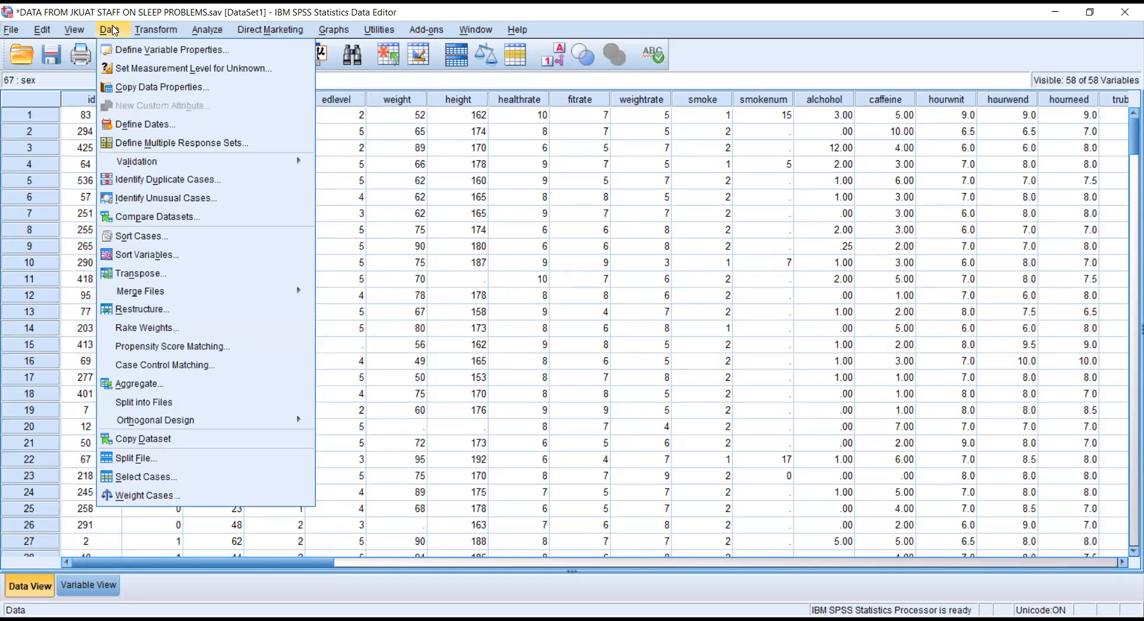
Identify duplicate cases matched on age, creating the PrimaryLast indicator variable.
left_click(171, 187)
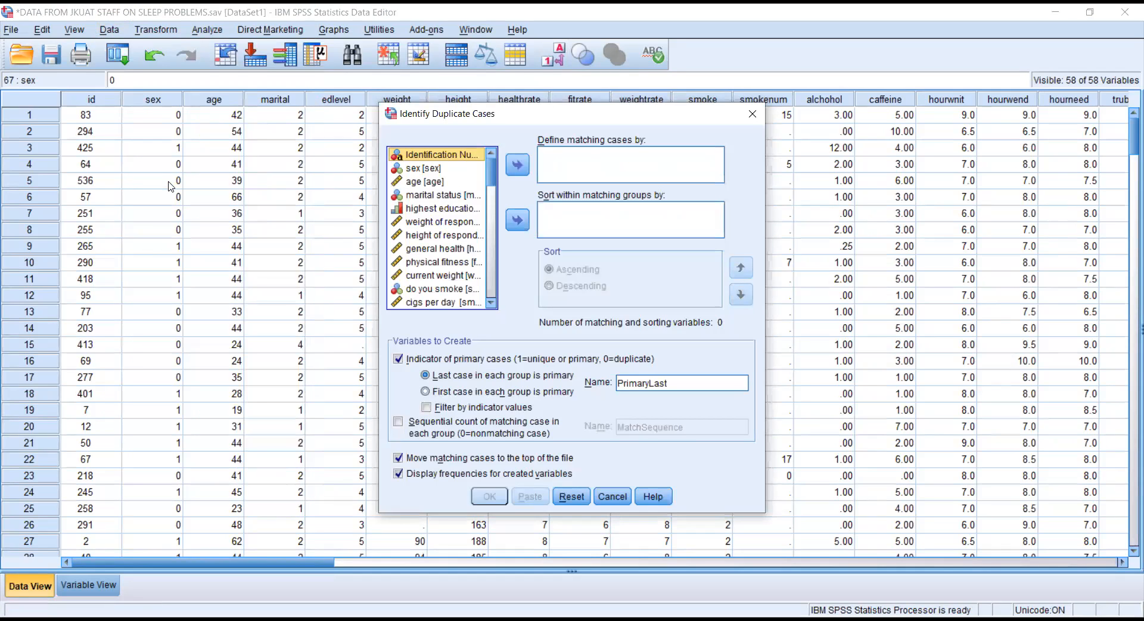
left_click(434, 182)
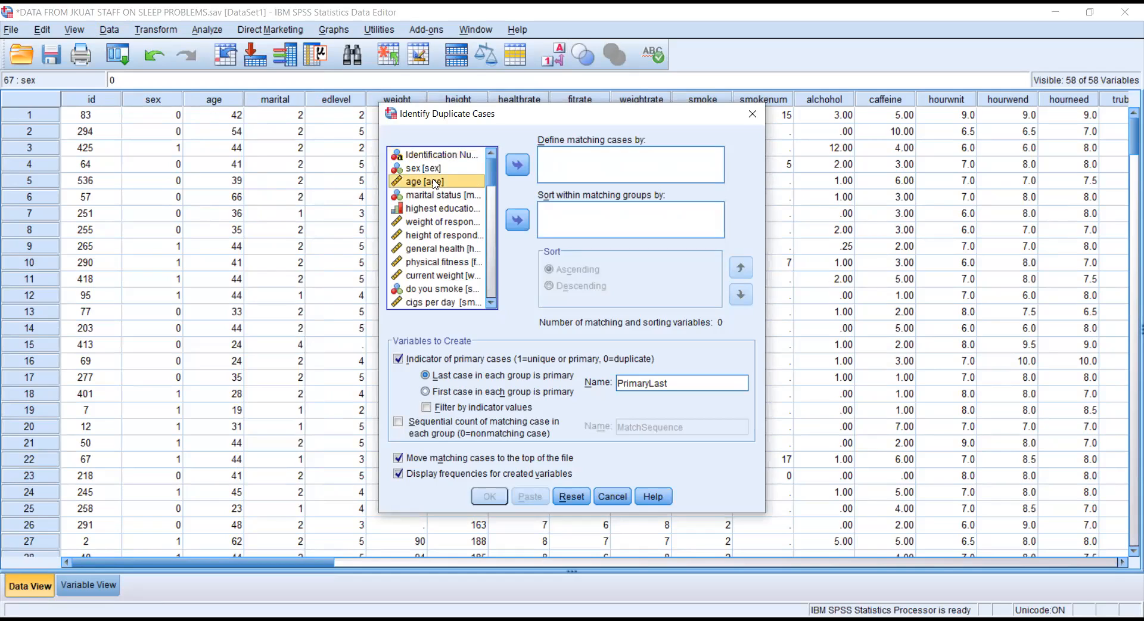
left_click(518, 164)
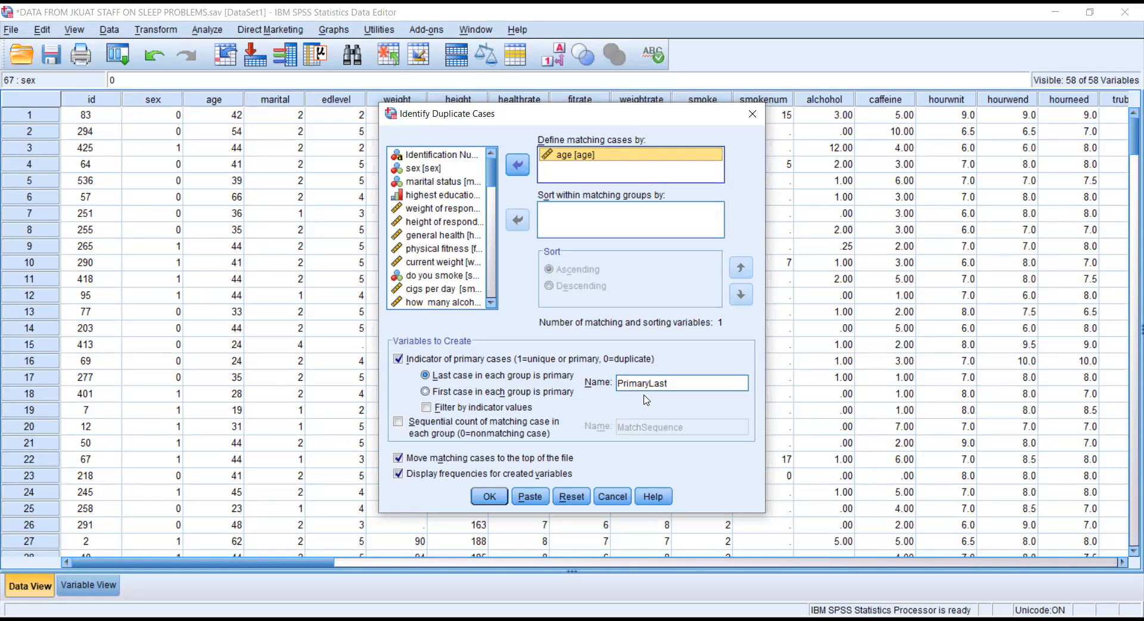
left_click(491, 498)
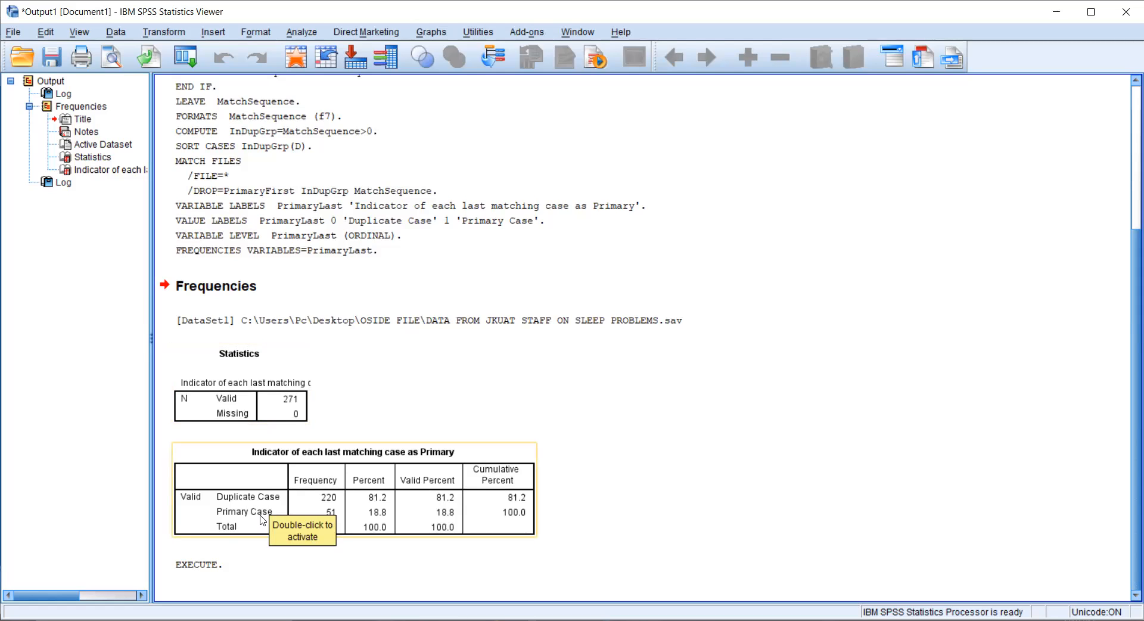
Check the PrimaryLast frequencies (220 duplicates, 51 primary) and go back to the dataset.
left_click(331, 519)
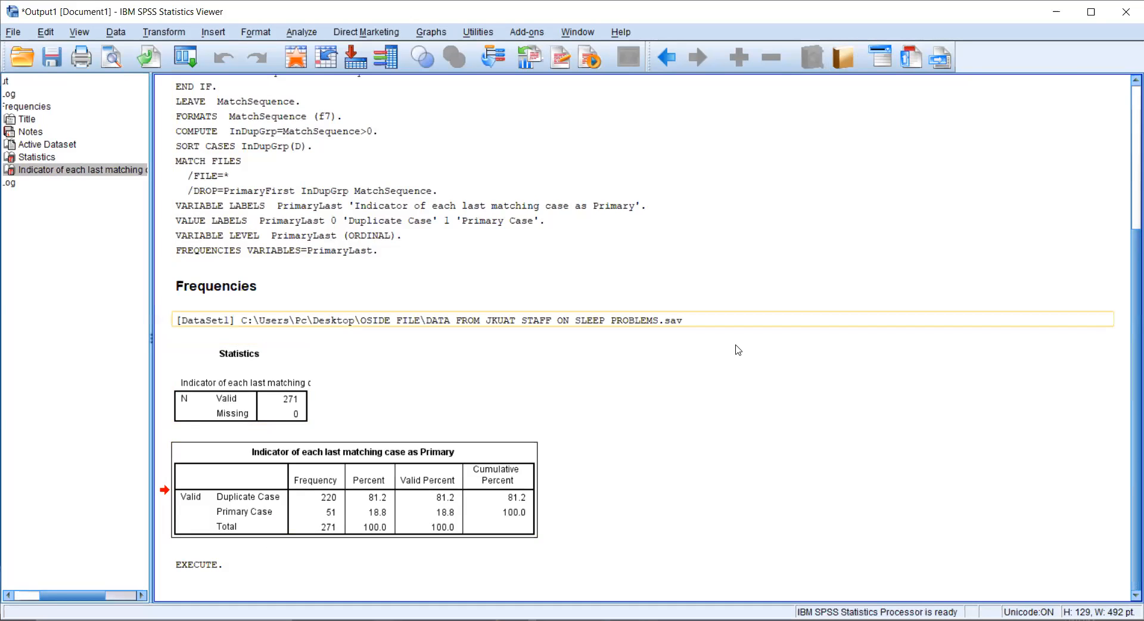
left_click(478, 567)
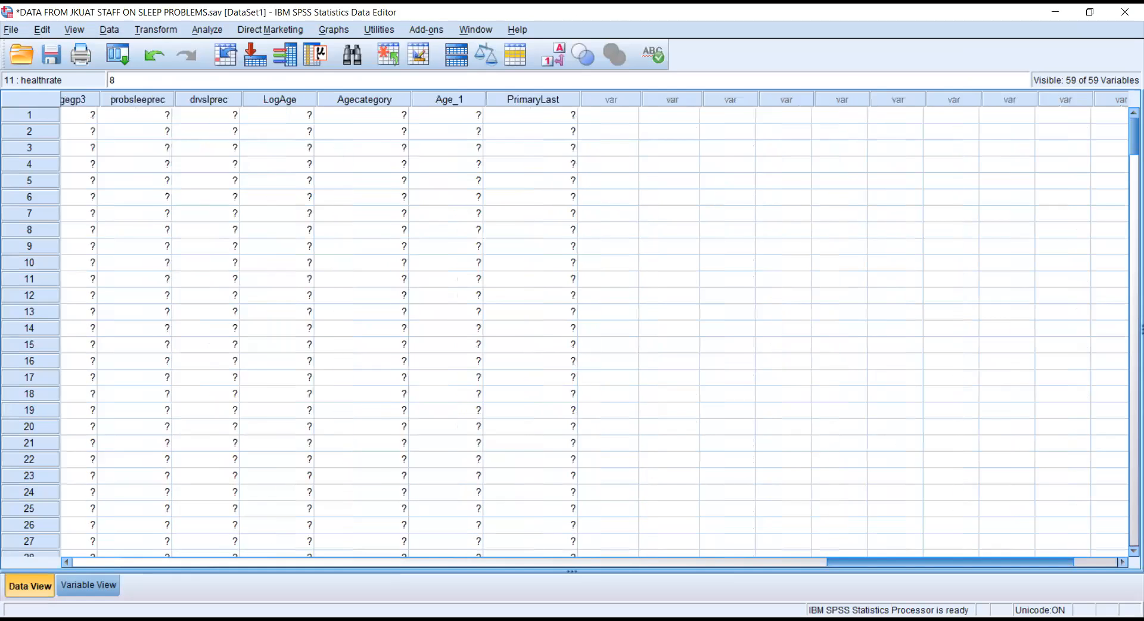
Review the PrimaryLast flags down the rows, then scroll back to the id column.
left_click(523, 99)
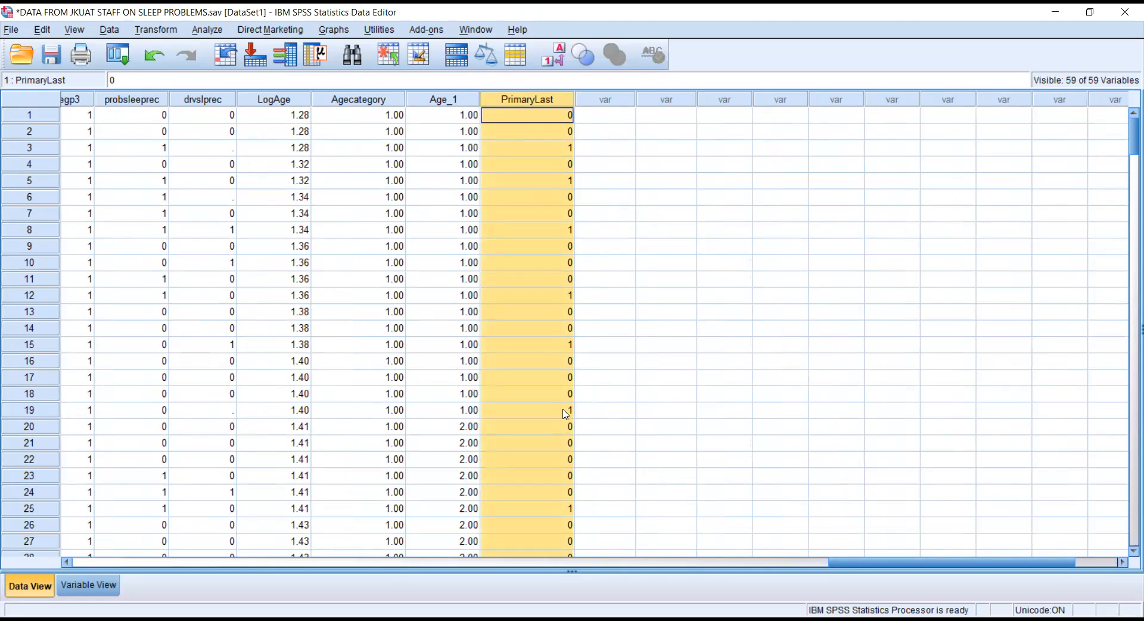
left_click_drag(1128, 143, 1128, 292)
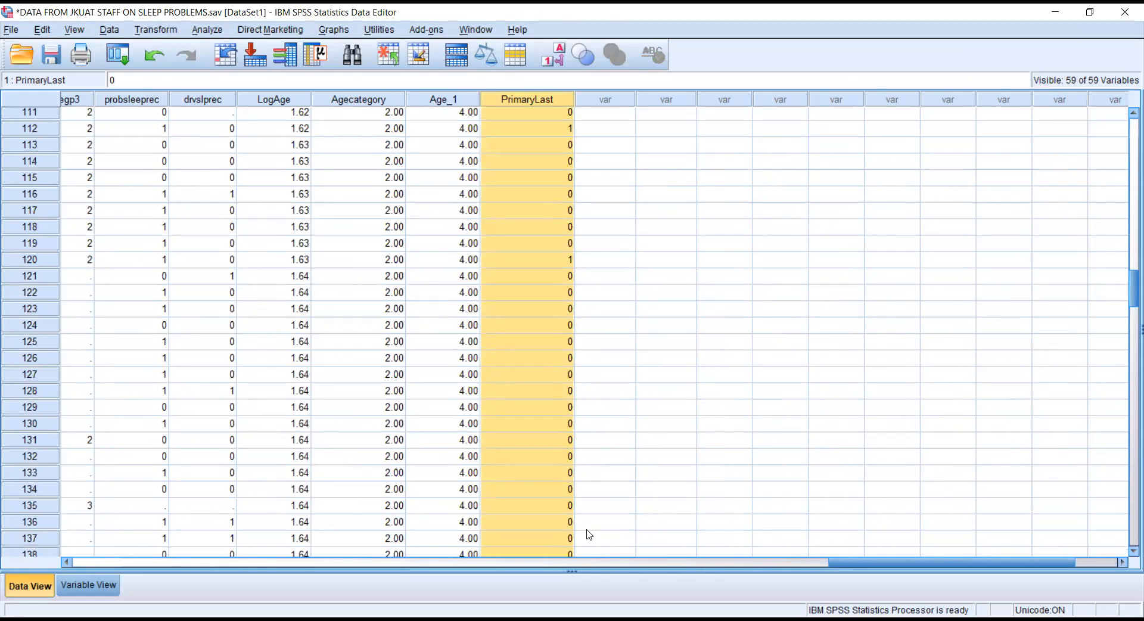
left_click_drag(1131, 282, 1128, 427)
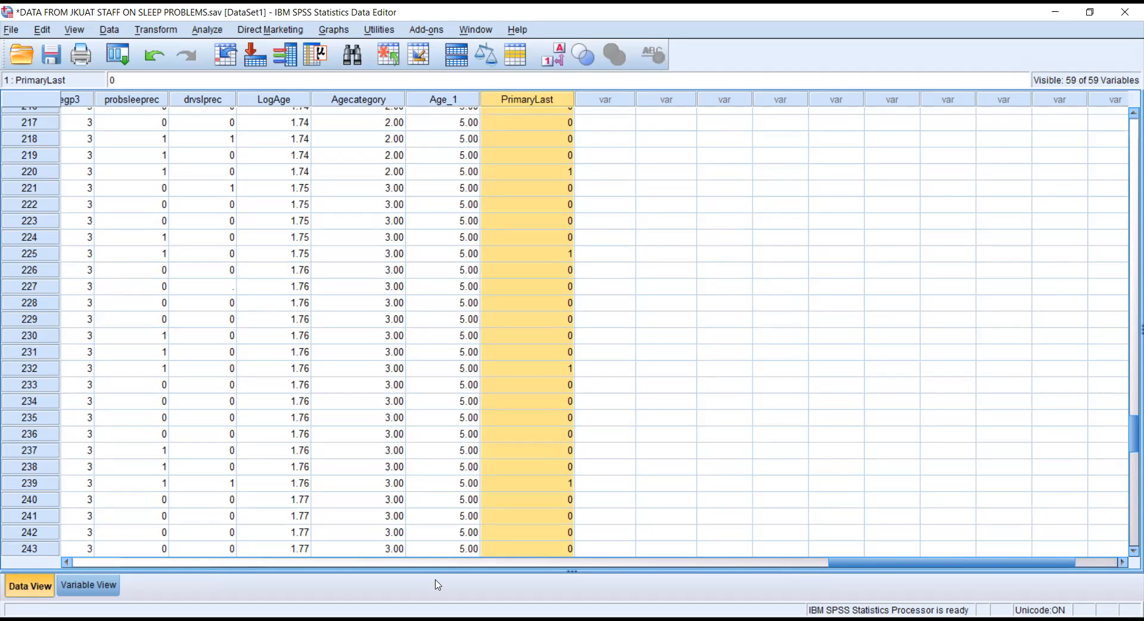
left_click_drag(903, 569, 237, 569)
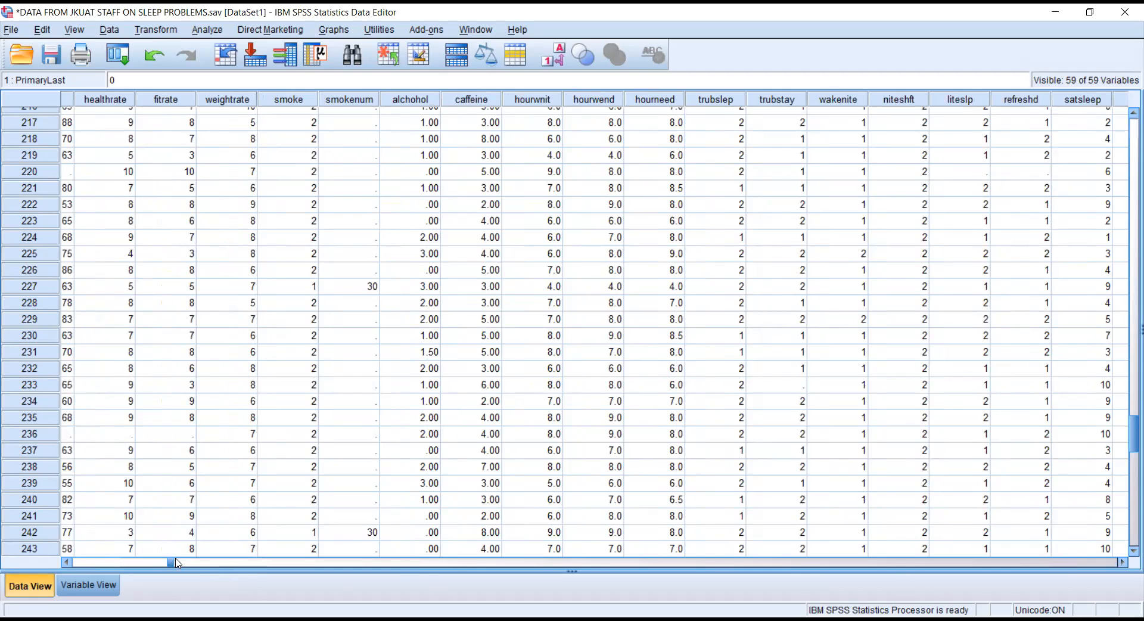
left_click_drag(172, 562, 74, 562)
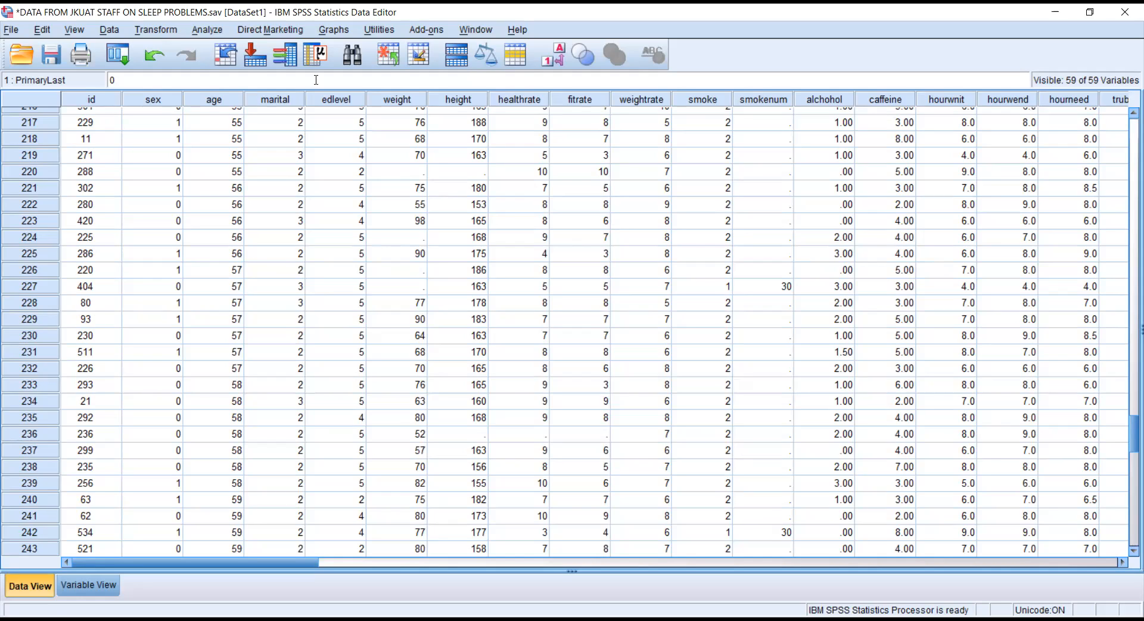
left_click(170, 29)
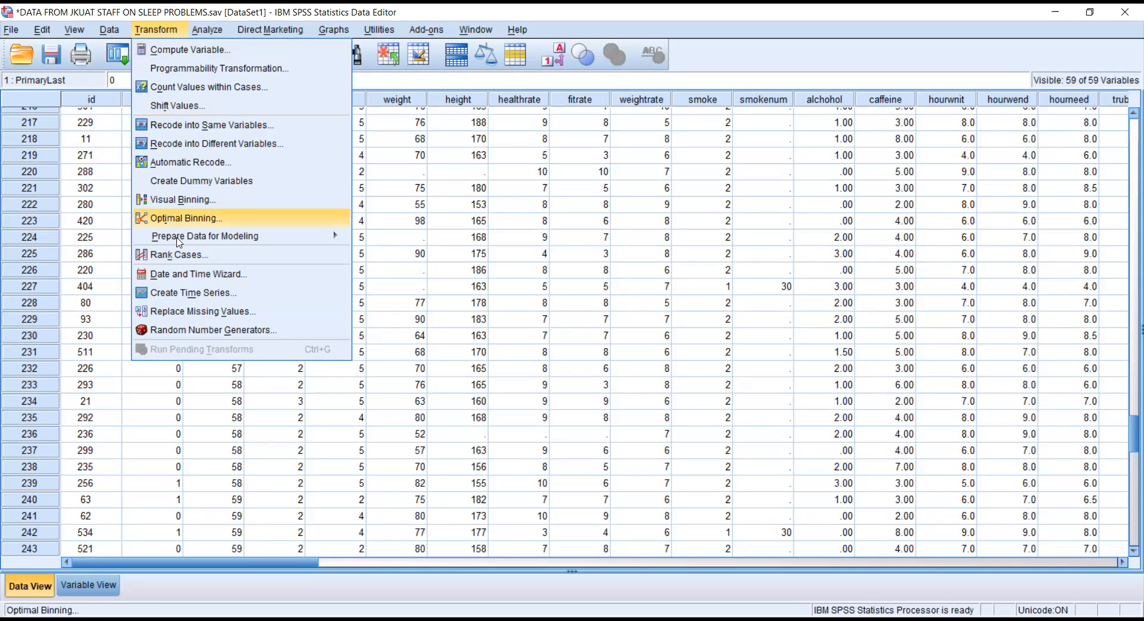
Set up Replace Missing Values for weight, renaming the new variable to weight_2.
left_click(192, 309)
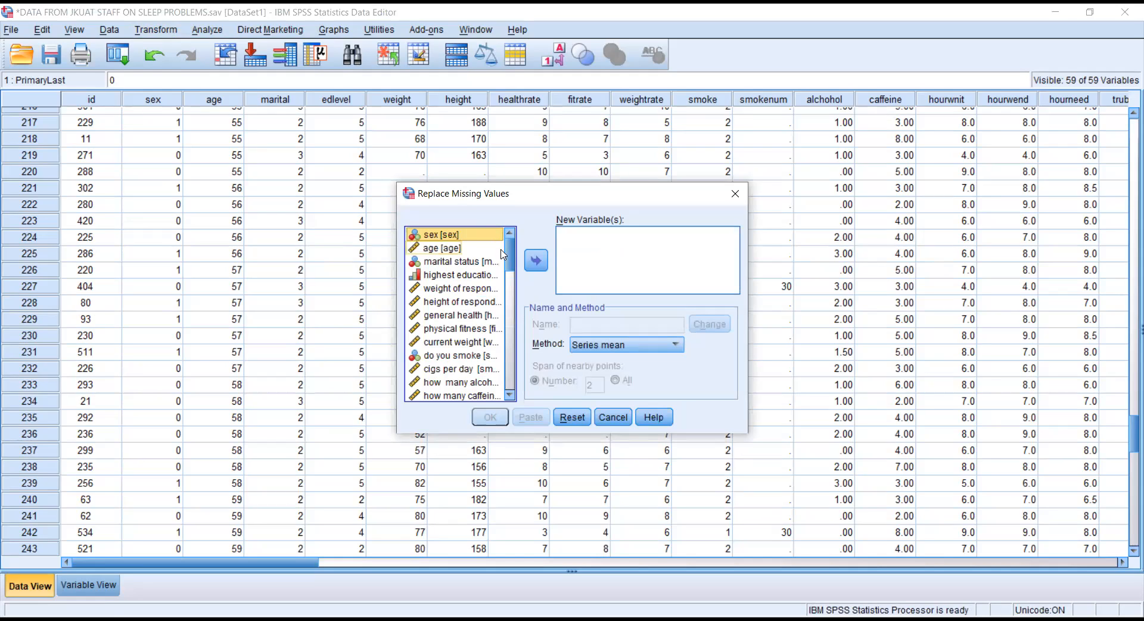
key("Down")
key("Down")
key("Down")
key("Down")
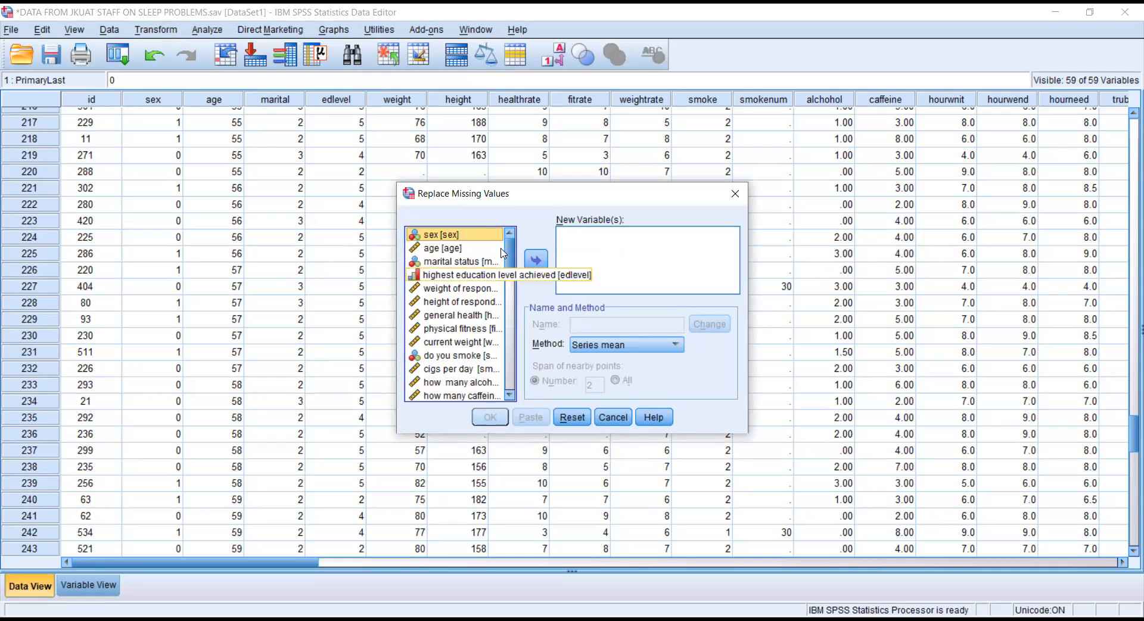
left_click(535, 261)
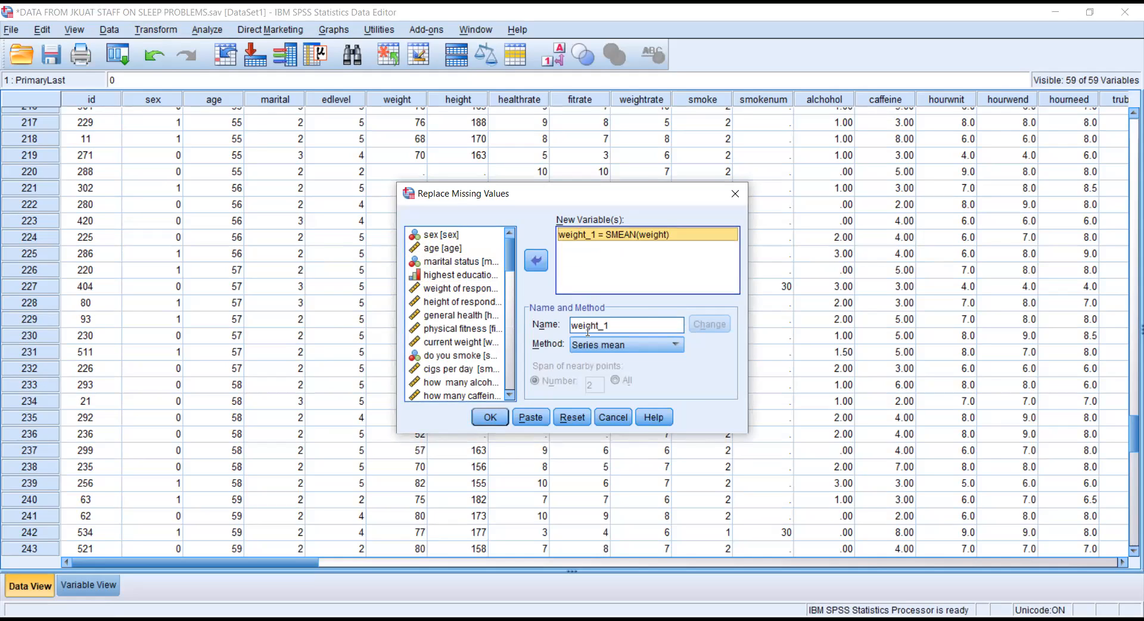
left_click(633, 326)
left_click(633, 326)
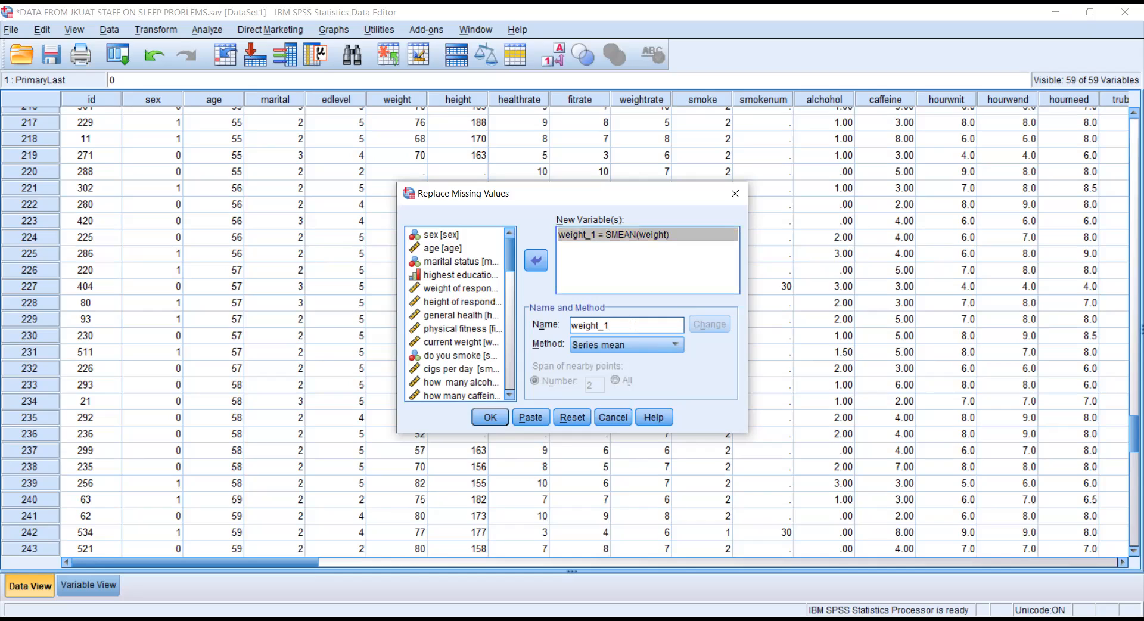
key("BackSpace")
type("2")
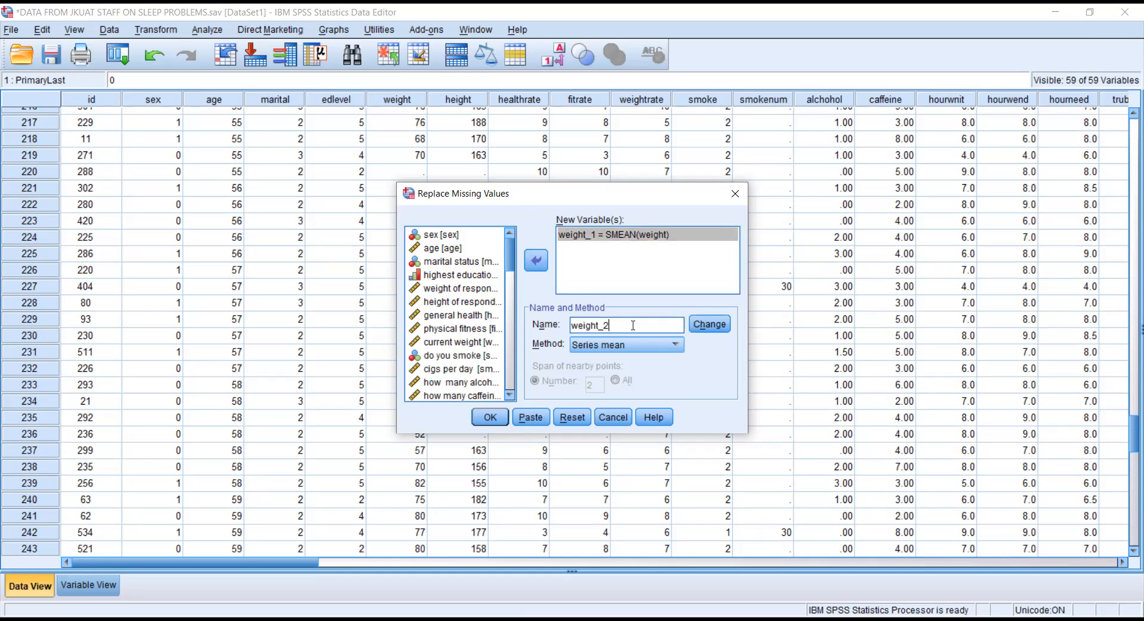
left_click(709, 325)
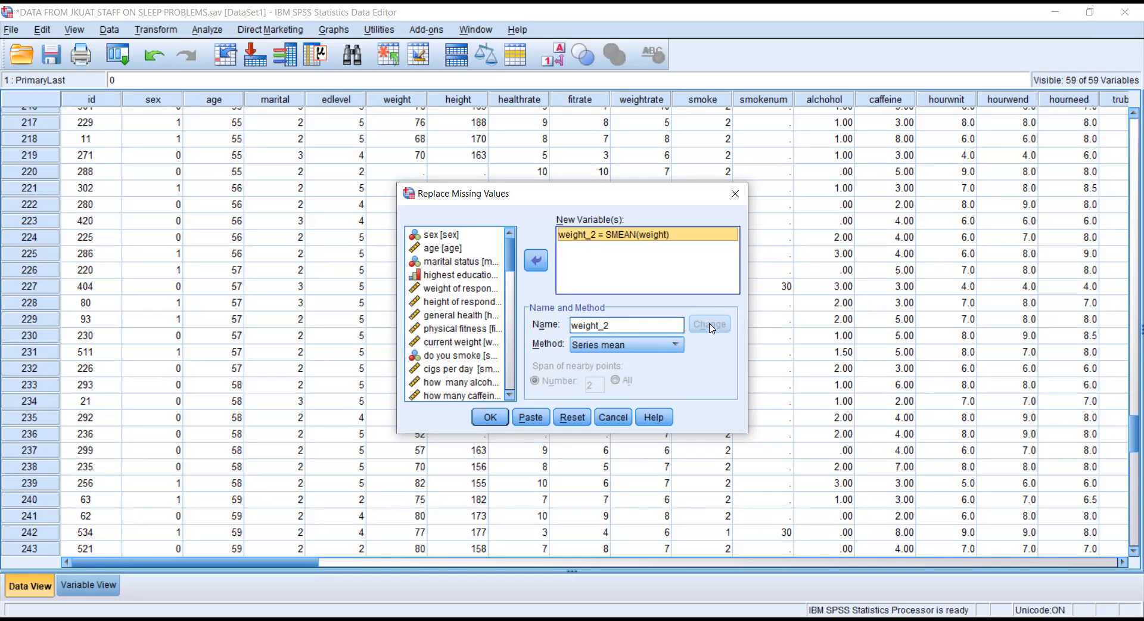
Run the replacement with the series mean, discarding the pending method change.
left_click(678, 345)
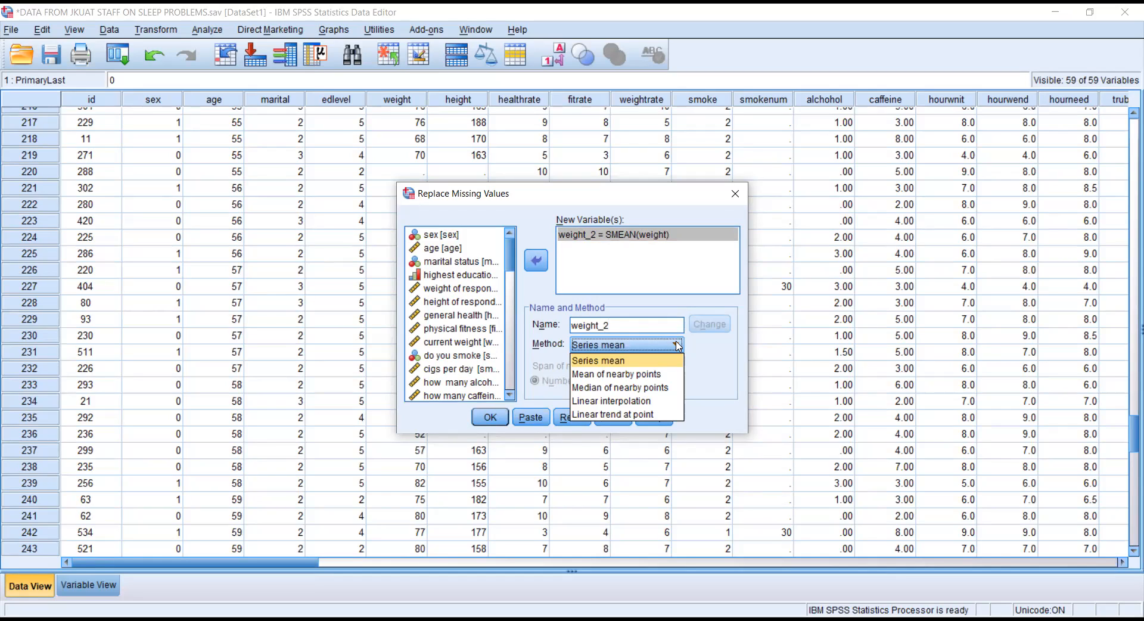
left_click(650, 374)
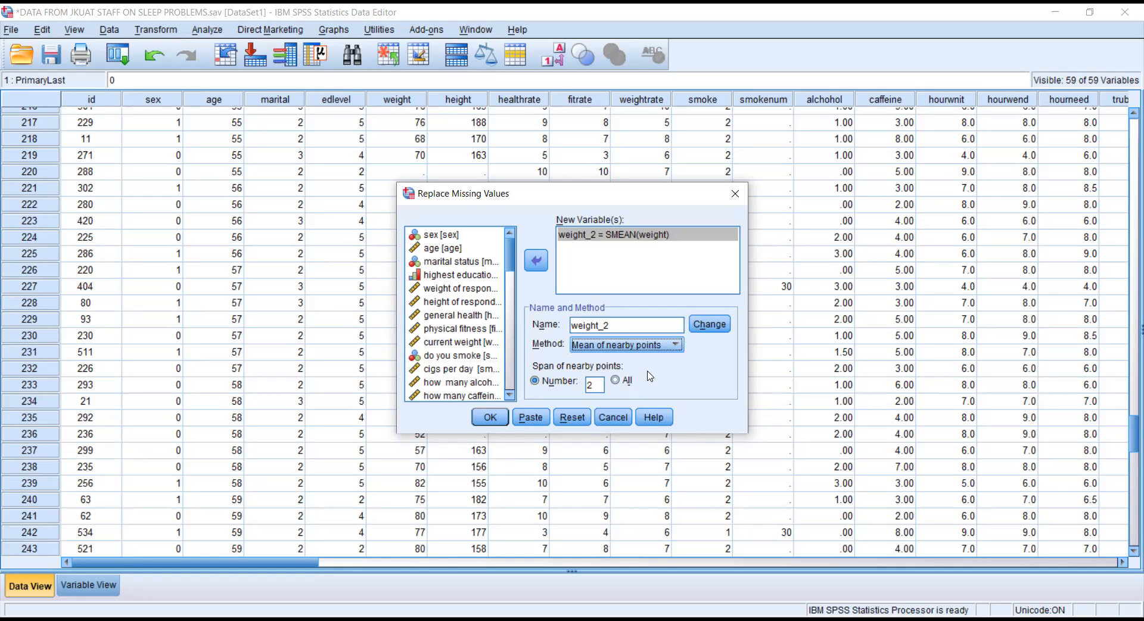
left_click(494, 419)
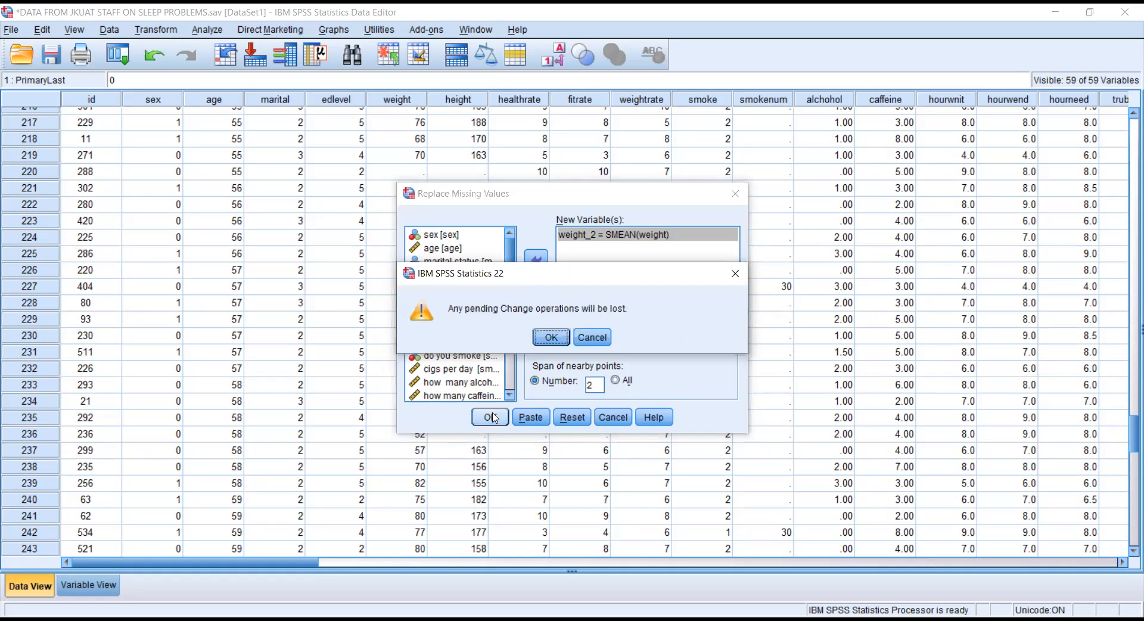
left_click(549, 337)
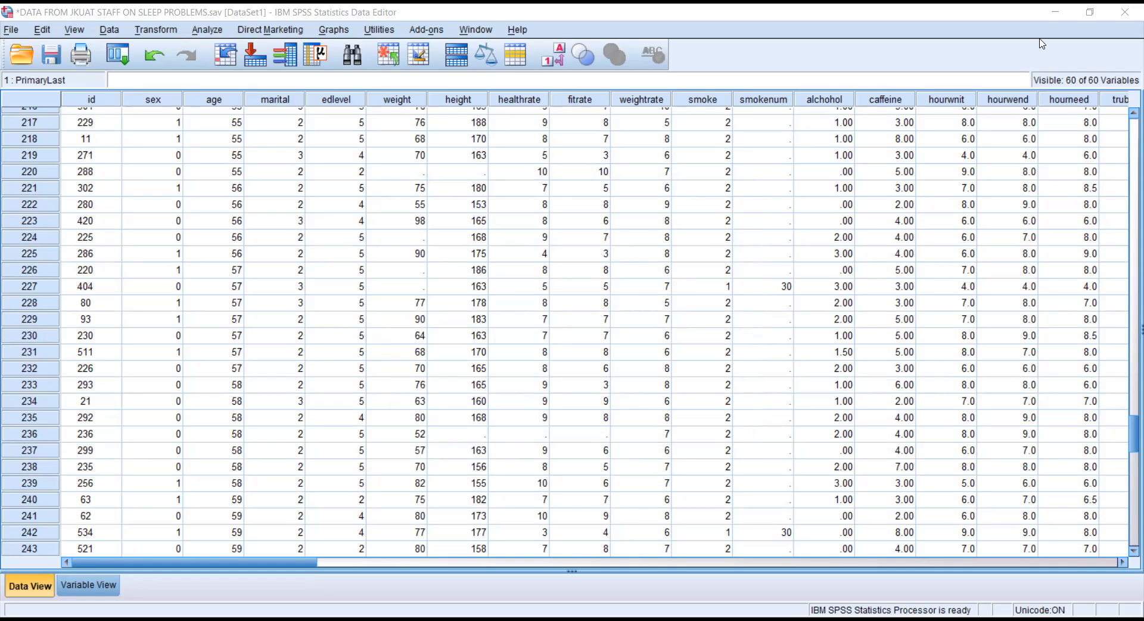
Check missing weight values, then confirm weight_2 fills them with 73.4.
left_click(420, 98)
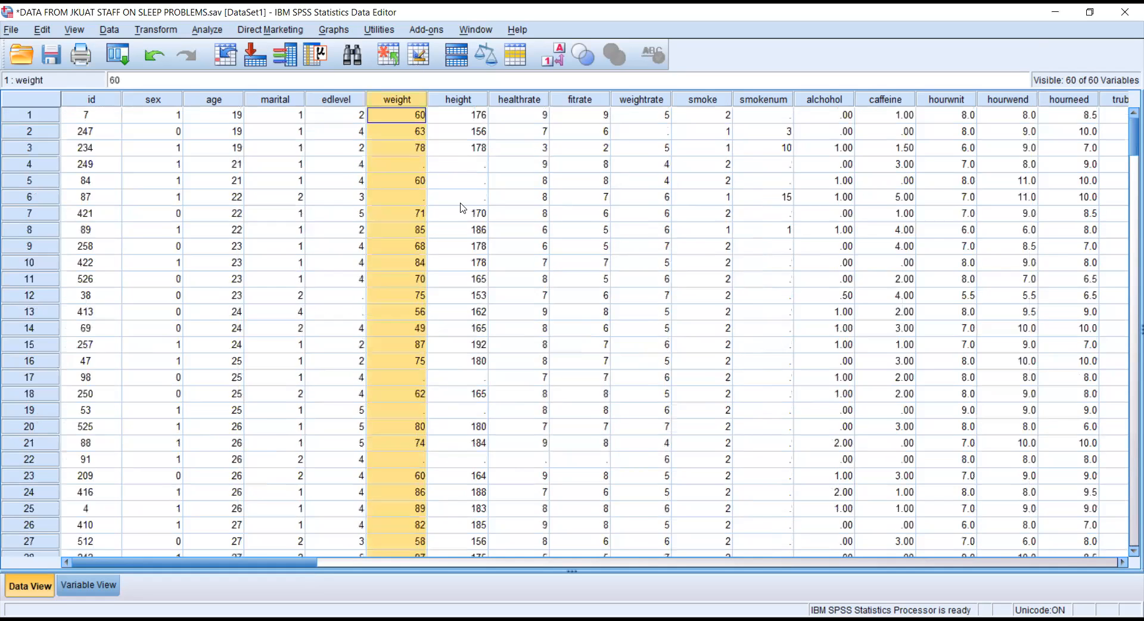
left_click_drag(1127, 123, 1127, 123)
left_click(397, 164)
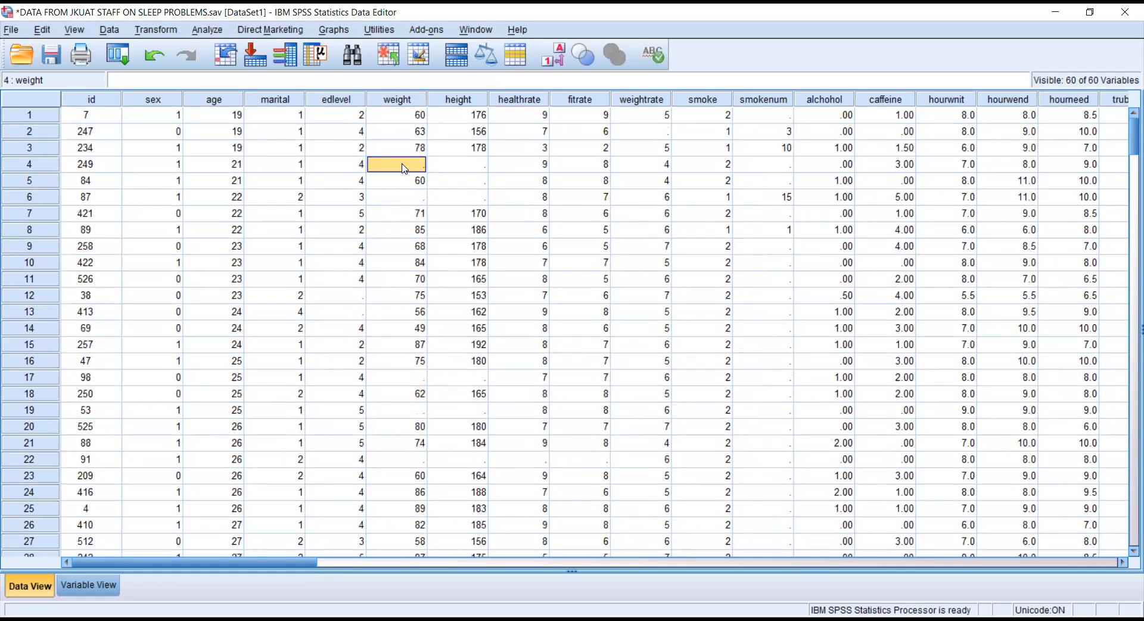
left_click(423, 198)
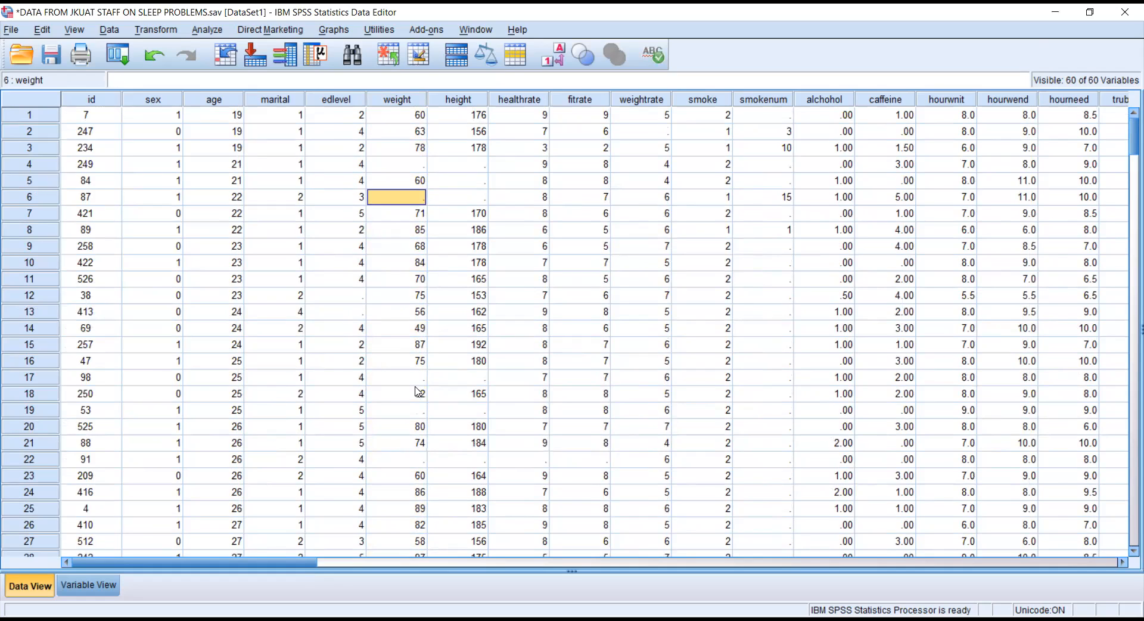
left_click_drag(248, 564, 1096, 531)
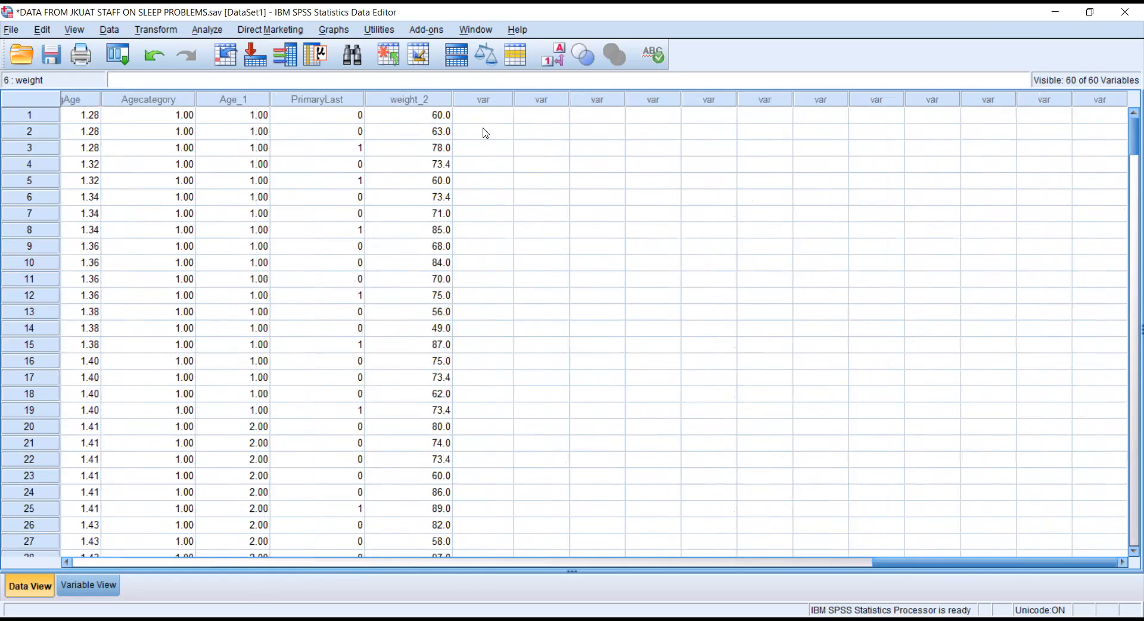
left_click(437, 100)
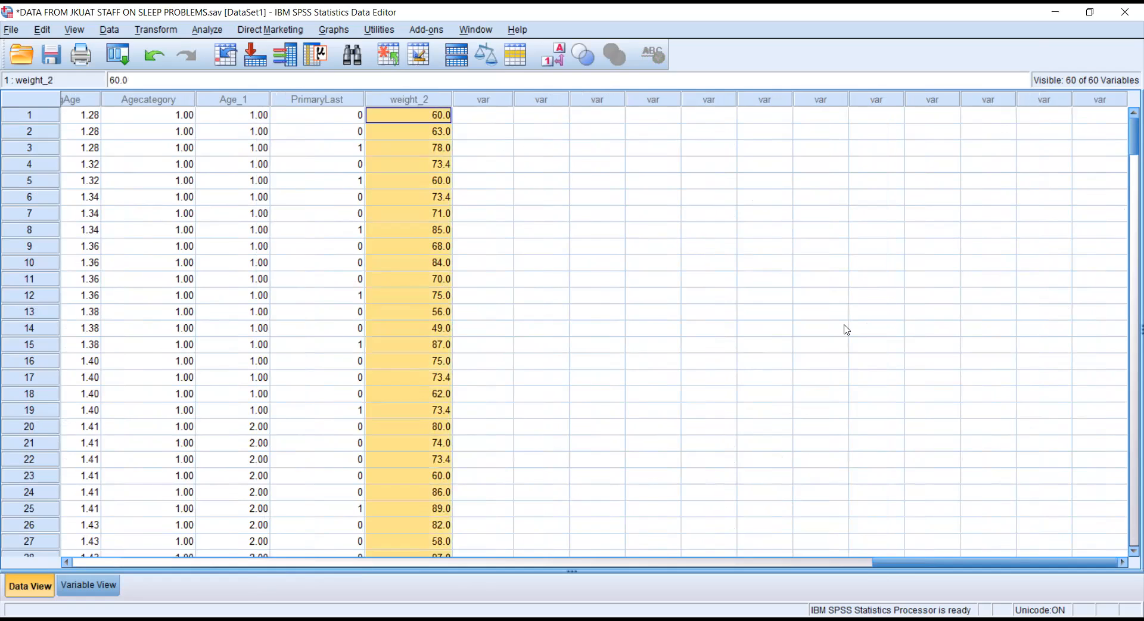
left_click_drag(1130, 149, 1128, 276)
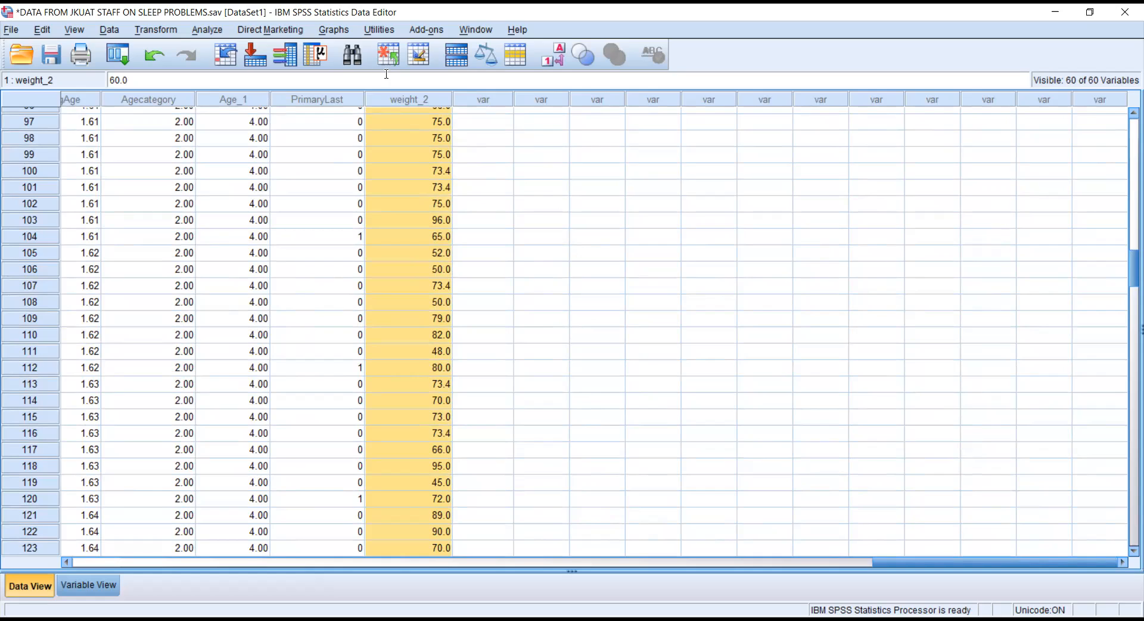
left_click(419, 104)
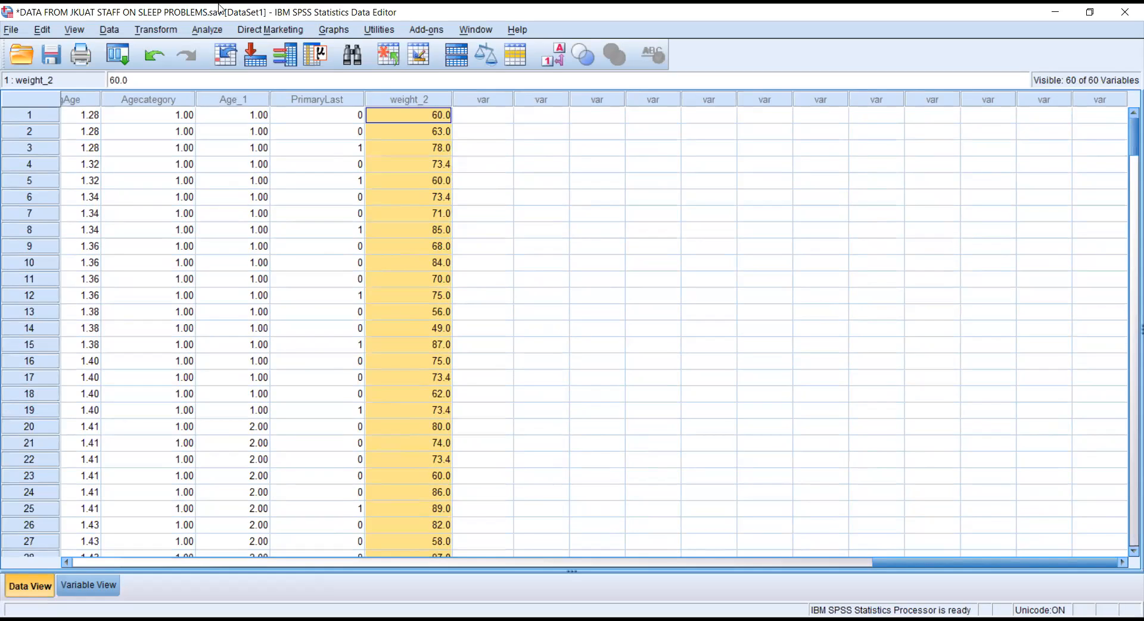
Open Explore and set SMEAN(weight) as the dependent variable.
left_click(210, 30)
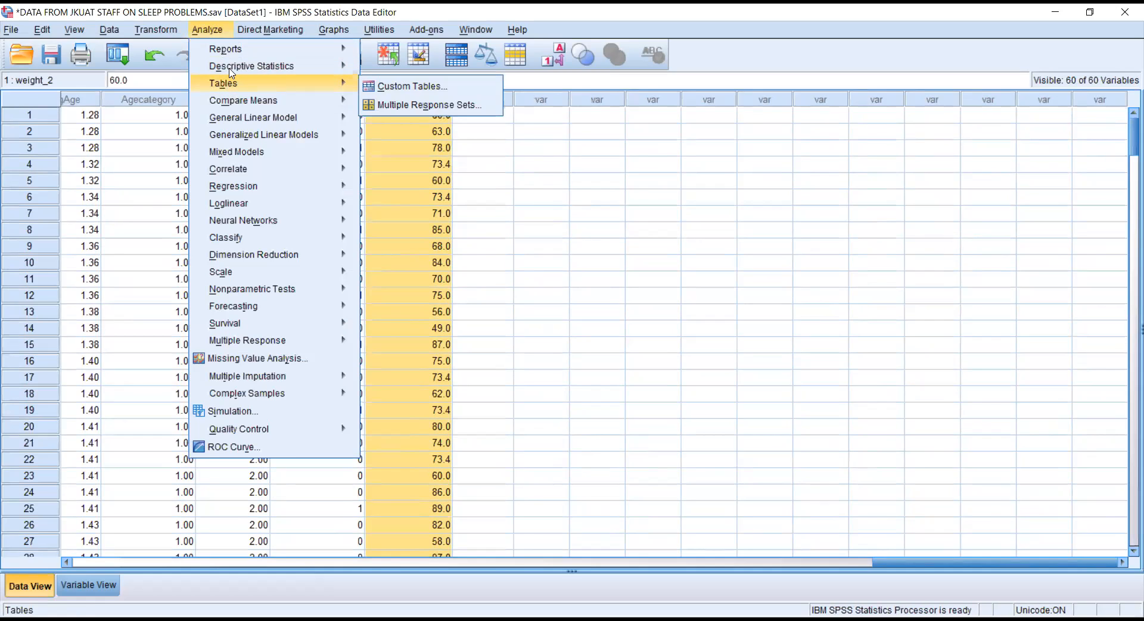
mouse_move(232, 70)
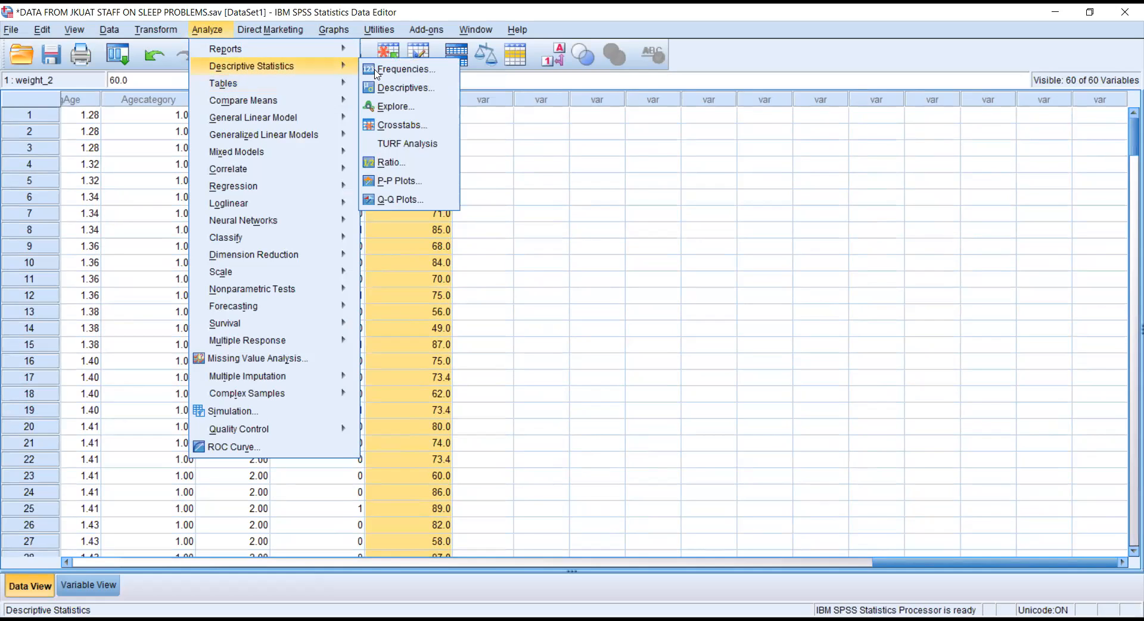
left_click(401, 107)
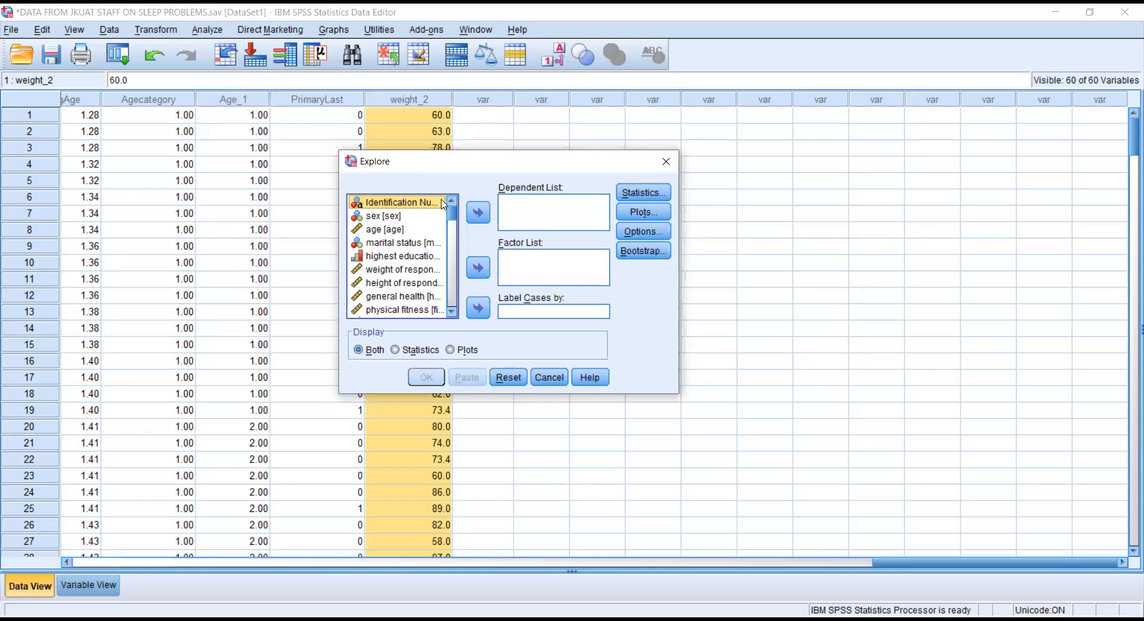
left_click_drag(450, 217, 445, 355)
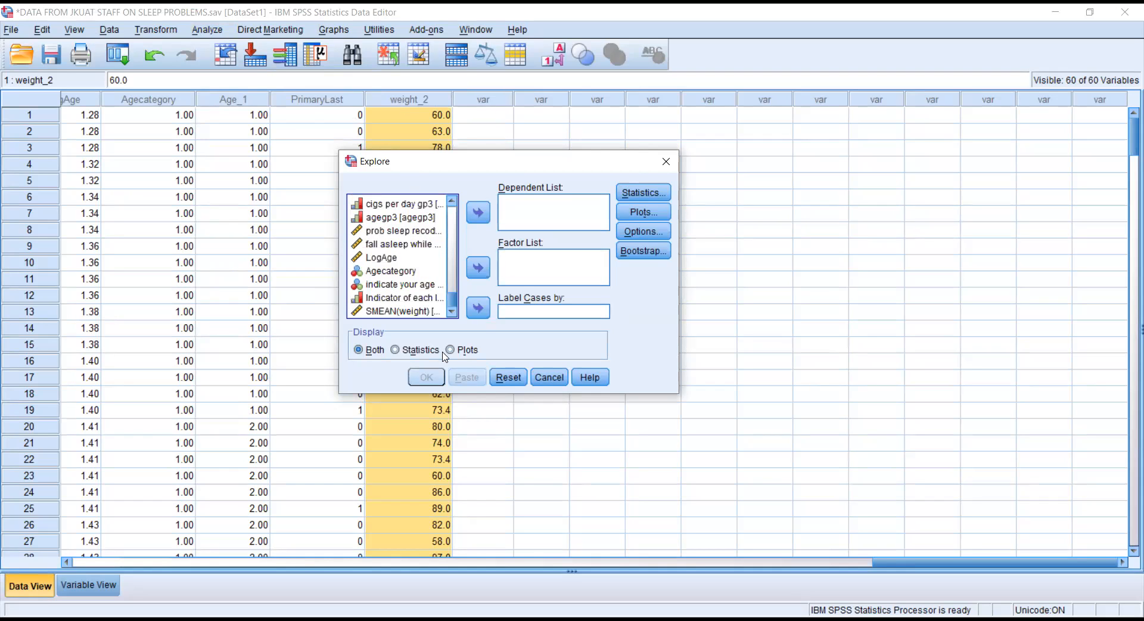
left_click(418, 311)
left_click(478, 212)
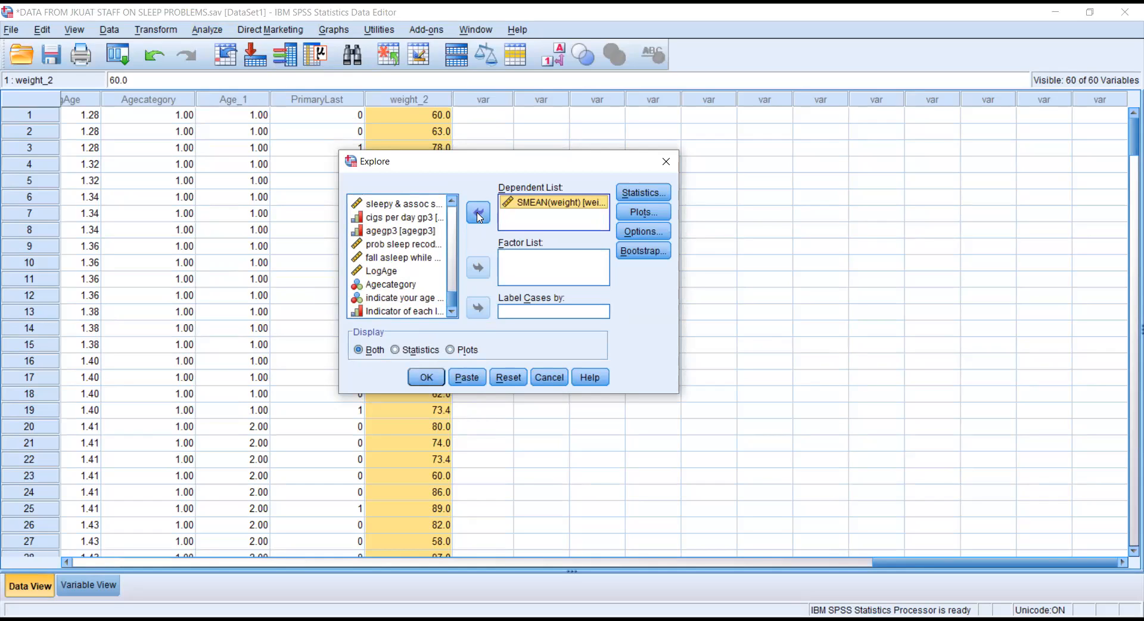
left_click(634, 214)
Replace the stem-and-leaf plot with a histogram and normality plots with tests, then run Explore.
left_click(539, 204)
left_click(543, 222)
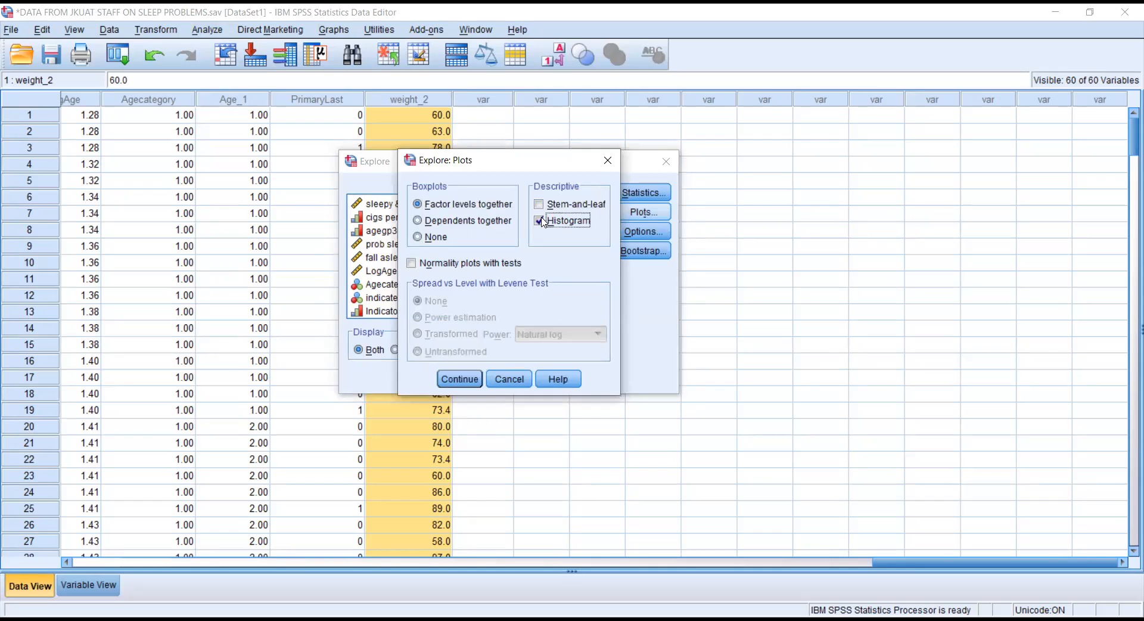
left_click(413, 263)
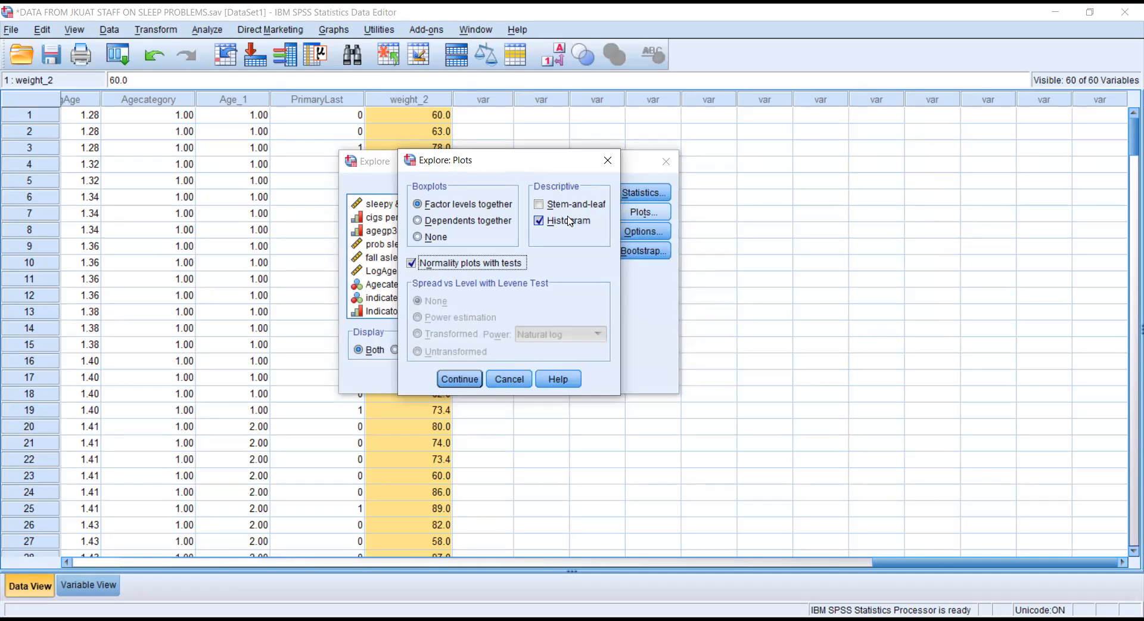
left_click(458, 380)
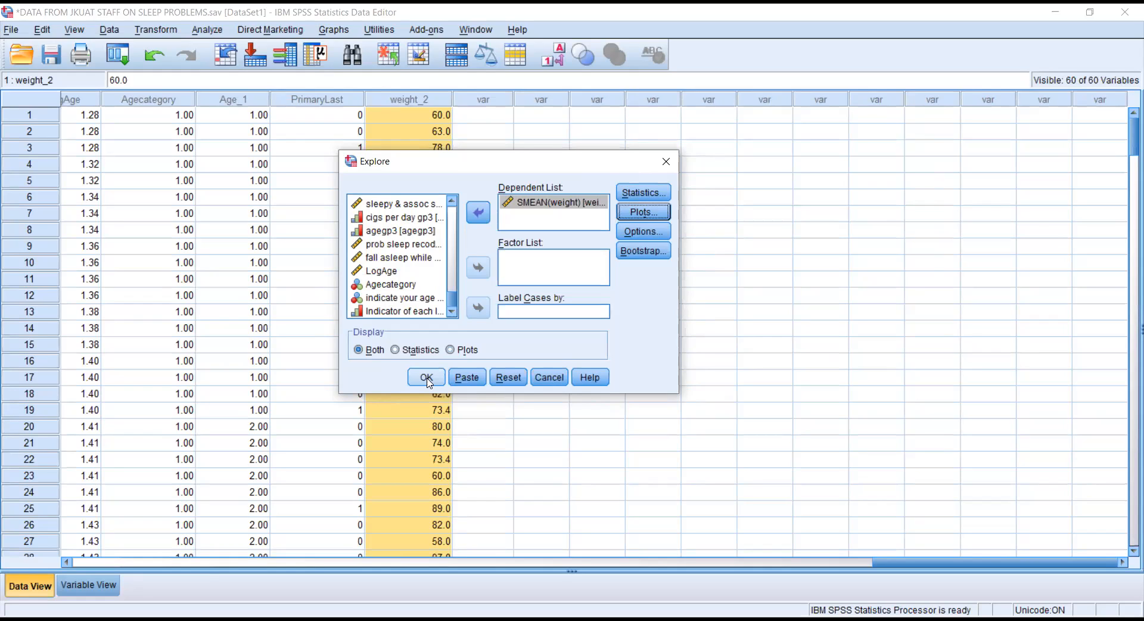
left_click(427, 379)
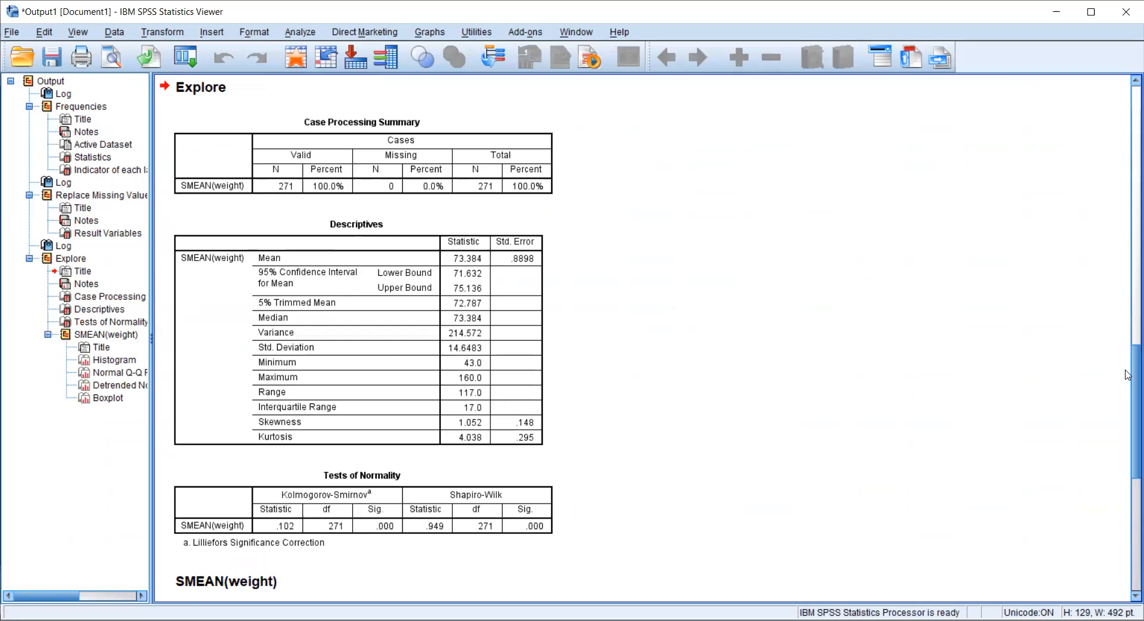
Review the SMEAN(weight) Descriptives table: skewness 1.052 (SE .148) and kurtosis 4.038 (SE .295).
scroll(375, 471, "up", 3)
left_click(380, 461)
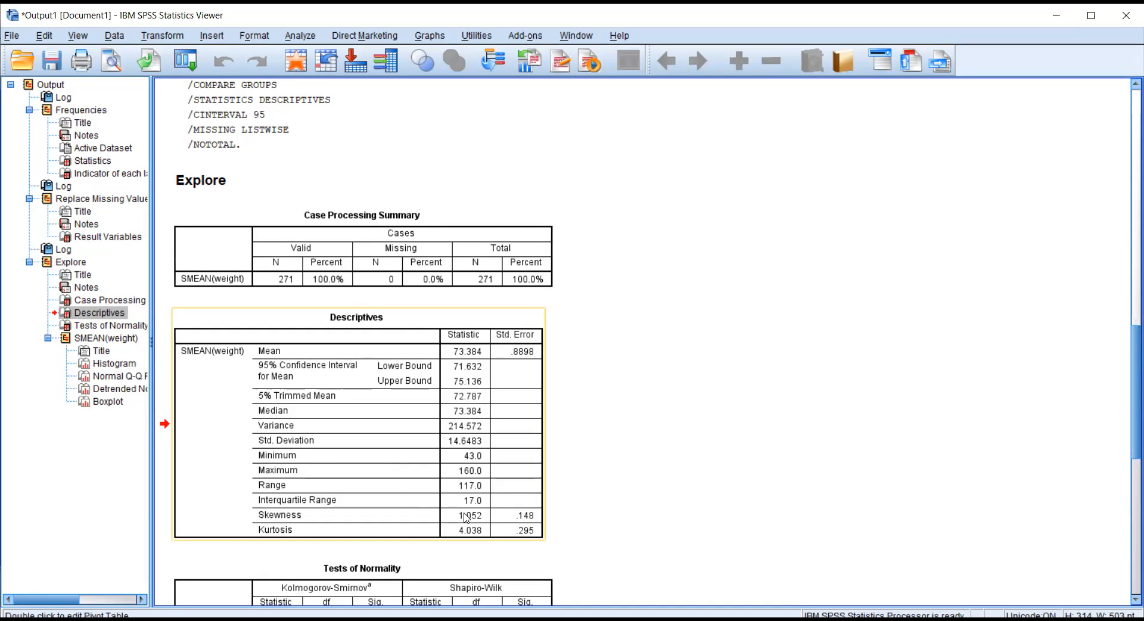
left_click(526, 520)
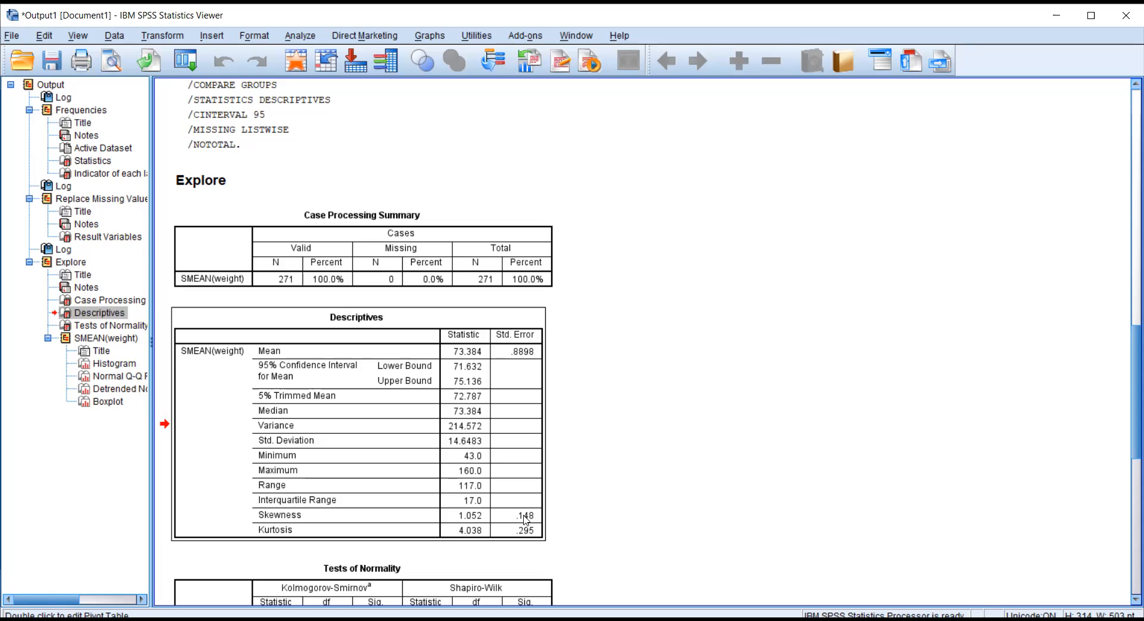
left_click(483, 529)
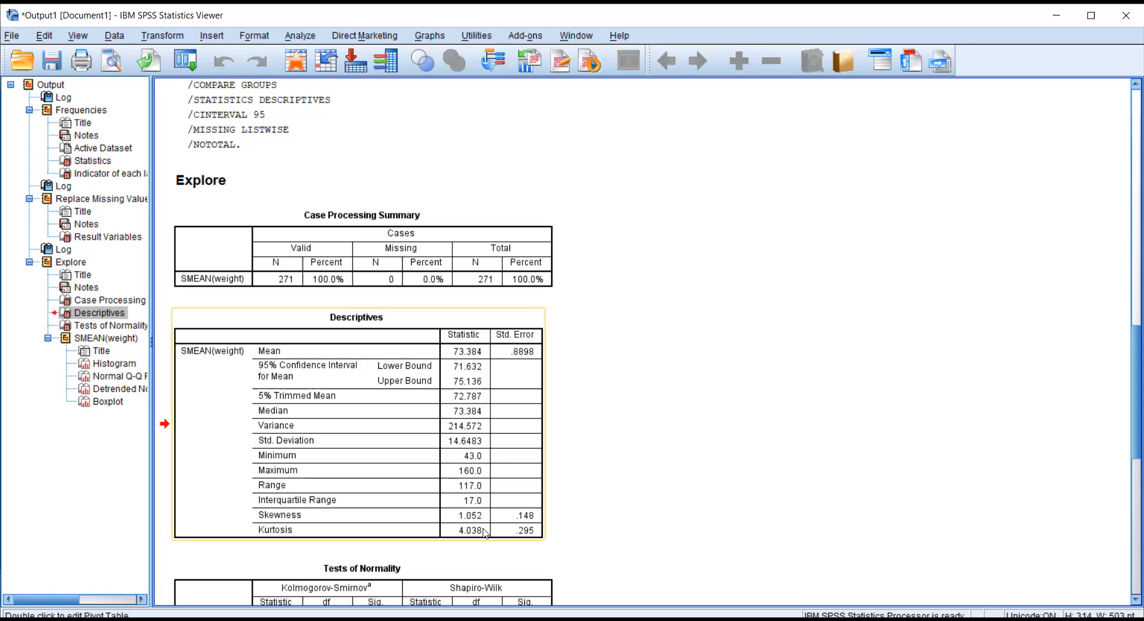
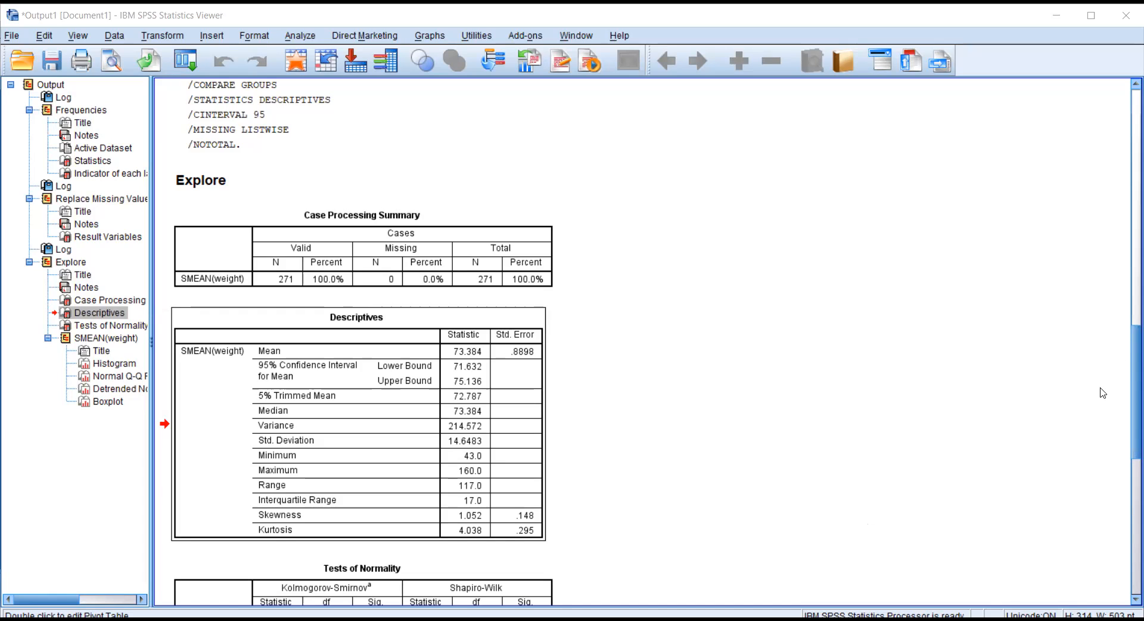
Scroll past Tests of Normality and select the SMEAN(weight) histogram (mean 73.38, SD 14.648, N 271).
scroll(1128, 420, "down", 5)
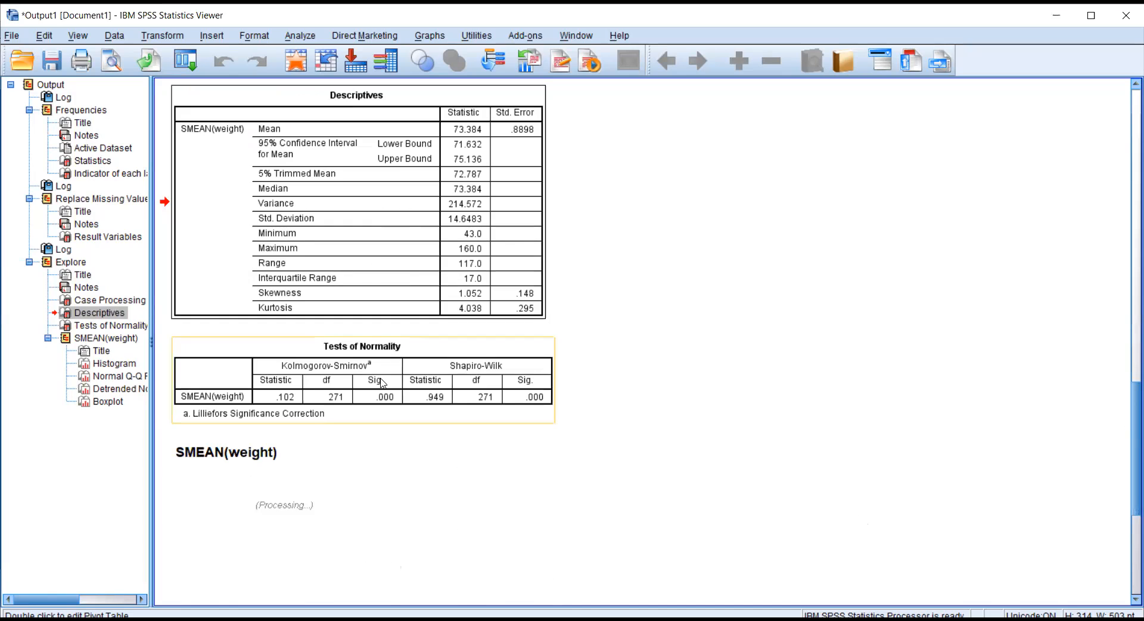
left_click(382, 383)
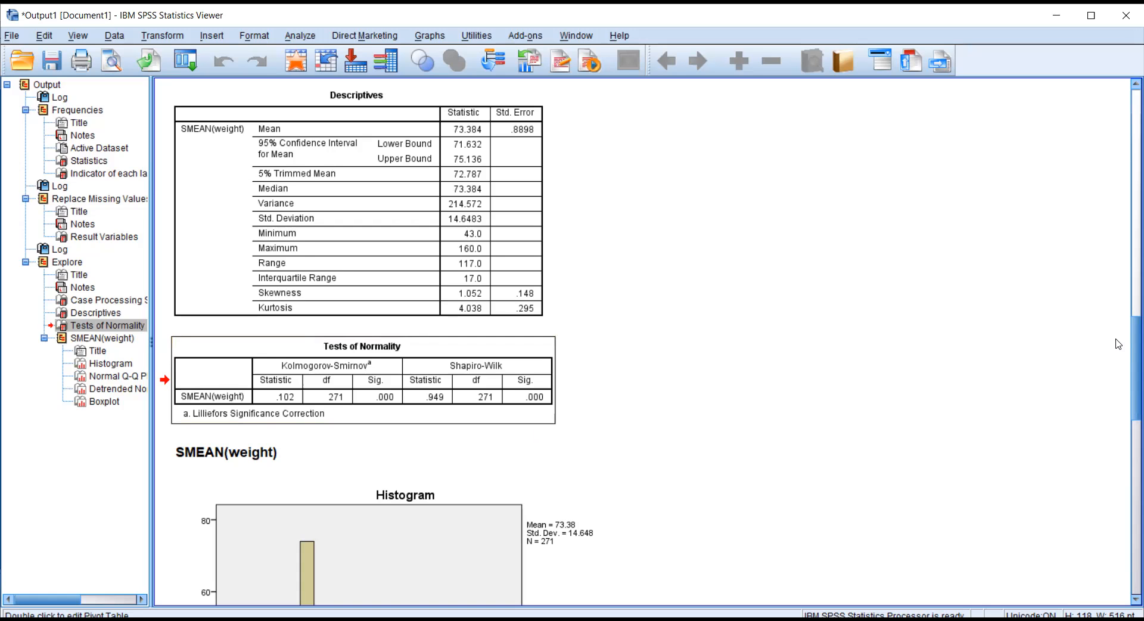
scroll(1128, 453, "down", 2)
scroll(1128, 453, "down", 17)
scroll(1128, 453, "up", 8)
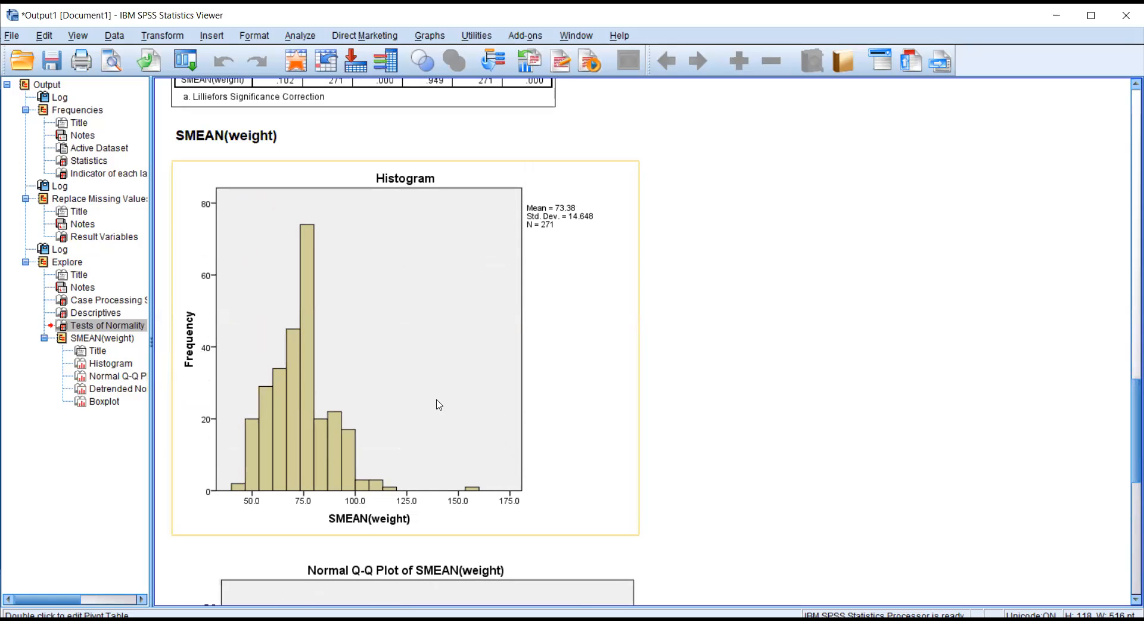
left_click(472, 492)
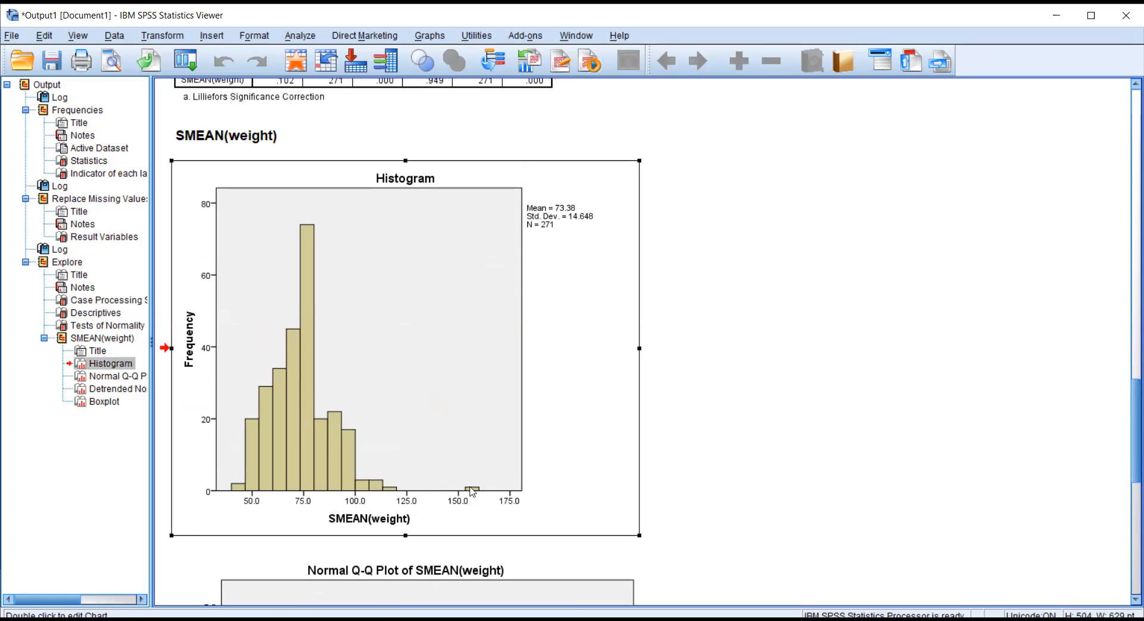
left_click(460, 499)
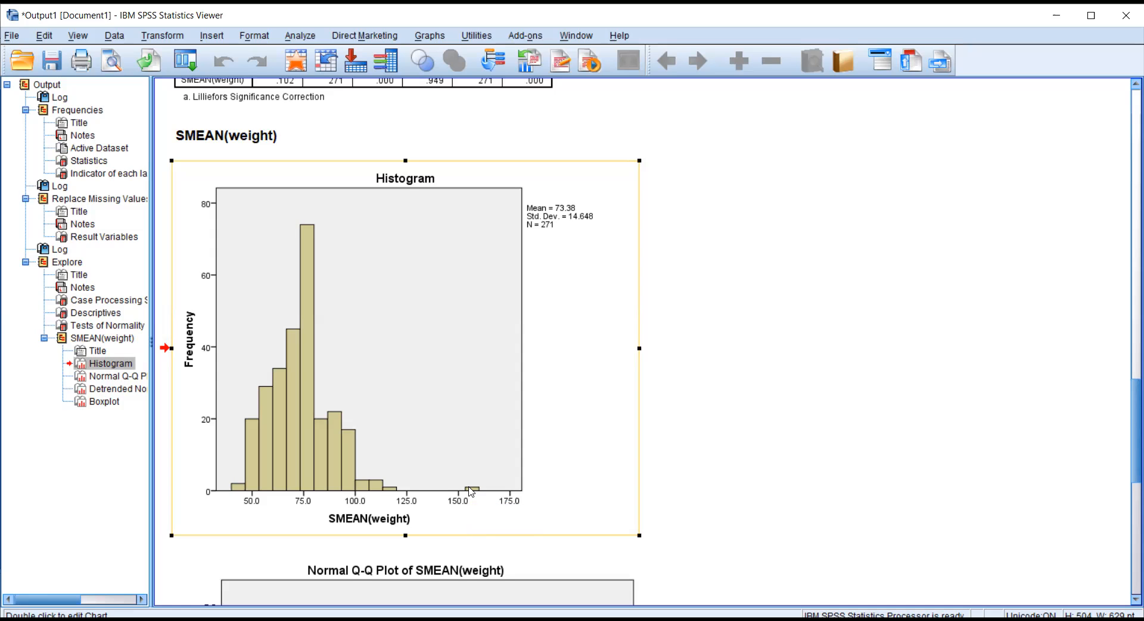
left_click(320, 443)
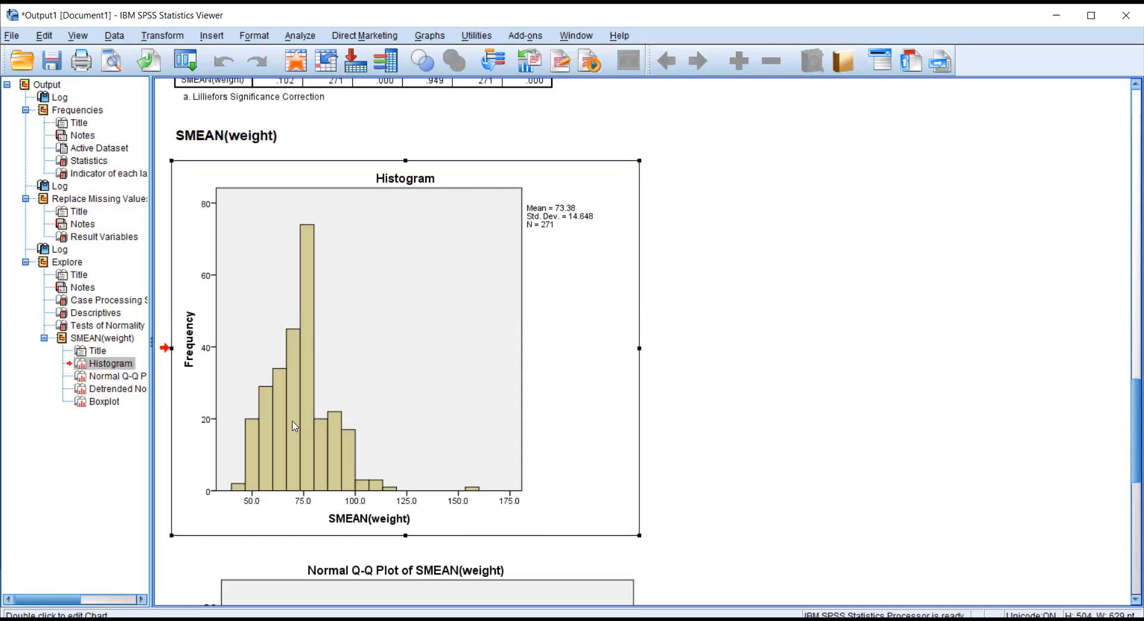
Add a fitted normal distribution curve to the SMEAN(weight) histogram in Chart Editor, then close it.
double_click(294, 426)
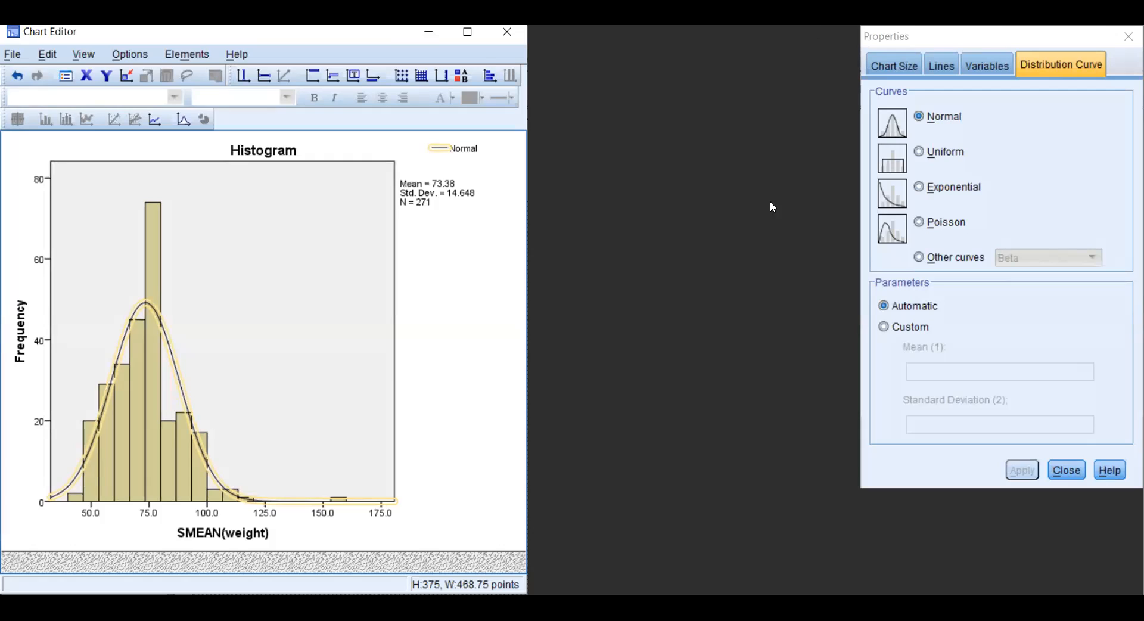
left_click(437, 40)
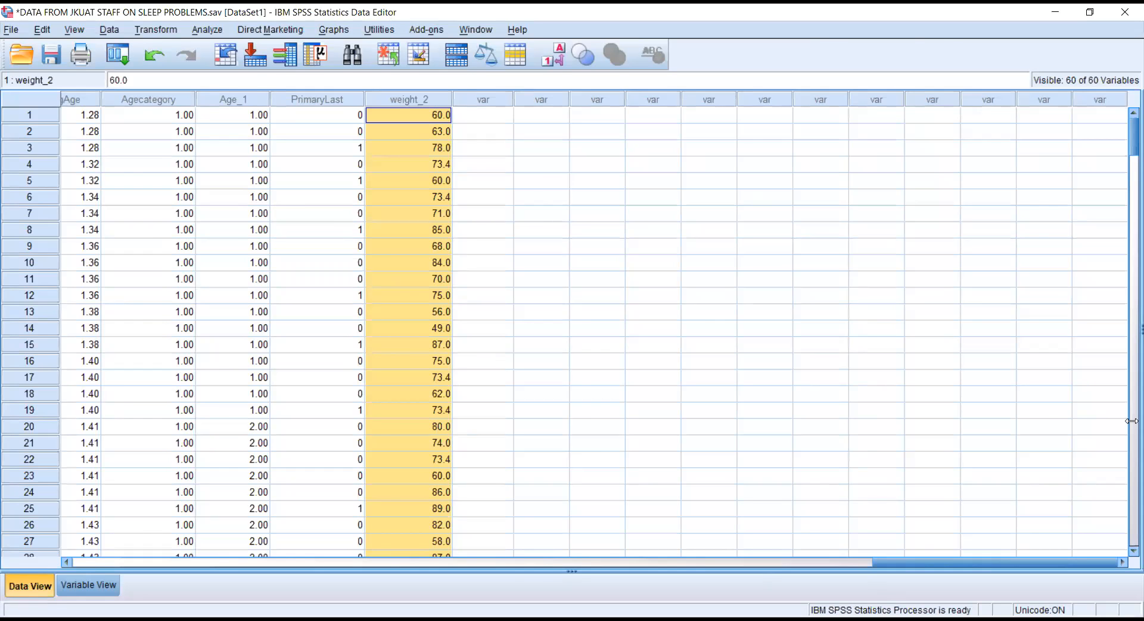
key("alt+Tab")
left_click_drag(1126, 439, 1125, 538)
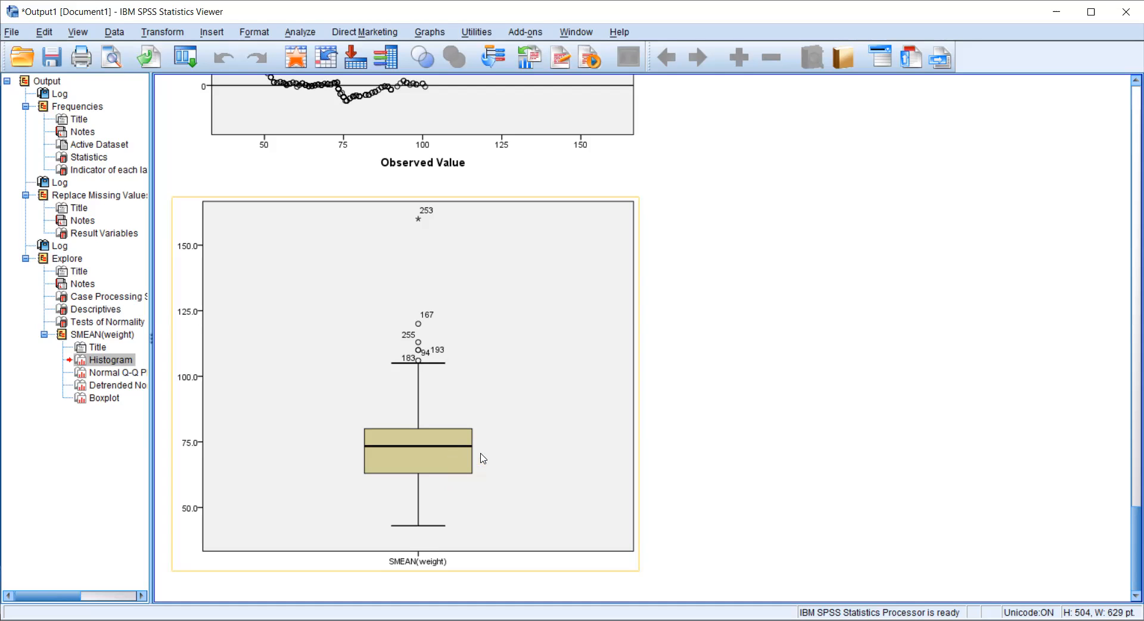
left_click(787, 332)
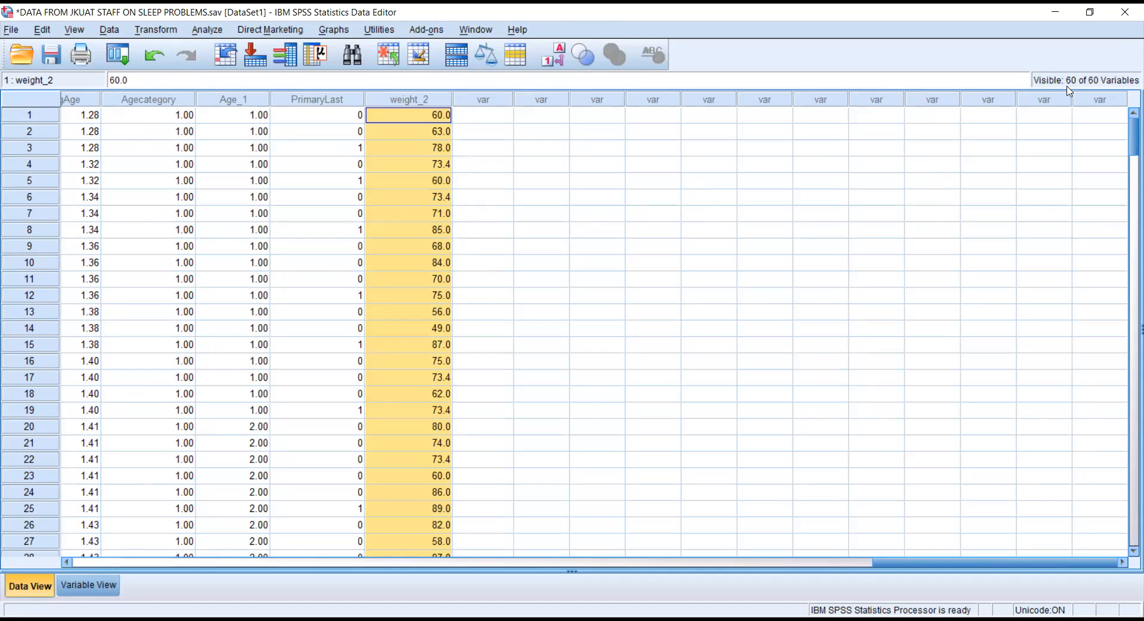
left_click_drag(1128, 129, 1128, 250)
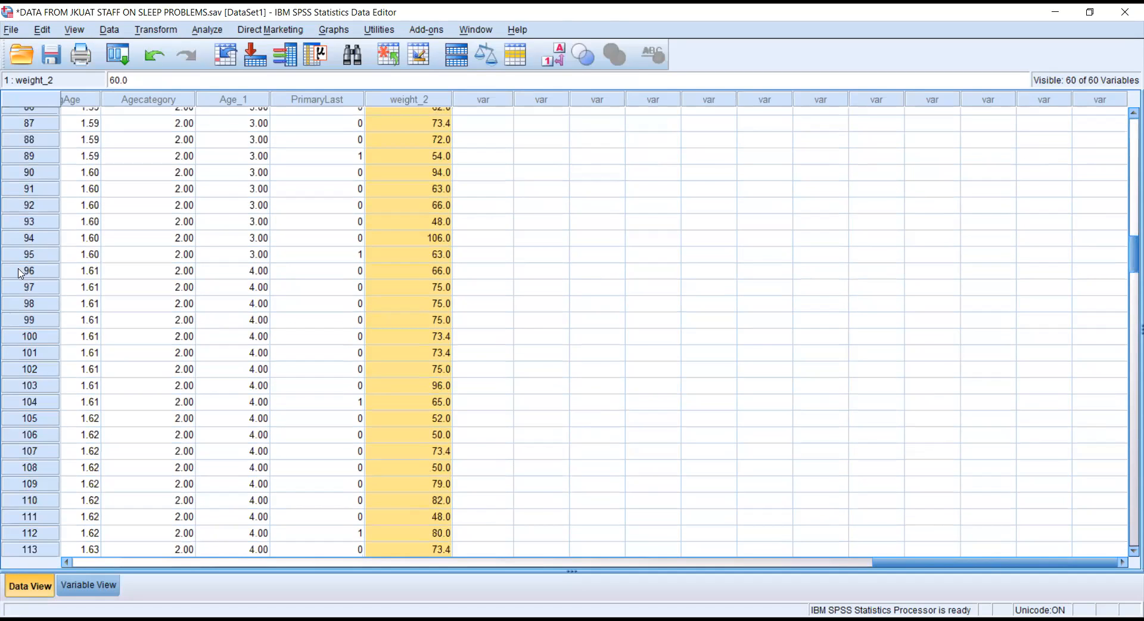
left_click(15, 238)
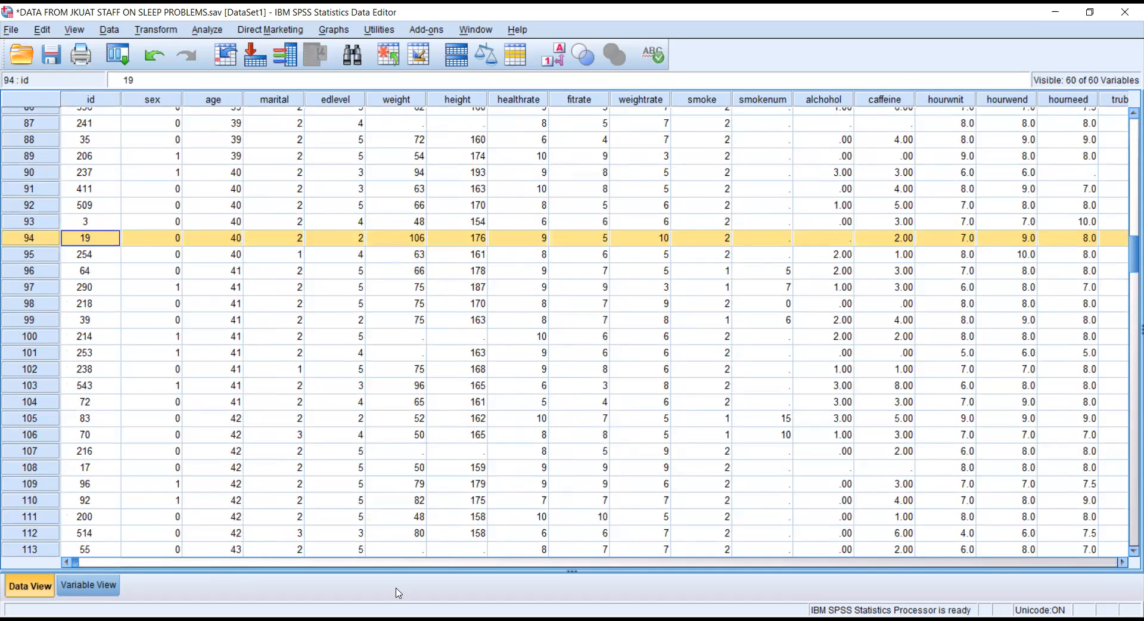
left_click_drag(75, 562, 1059, 568)
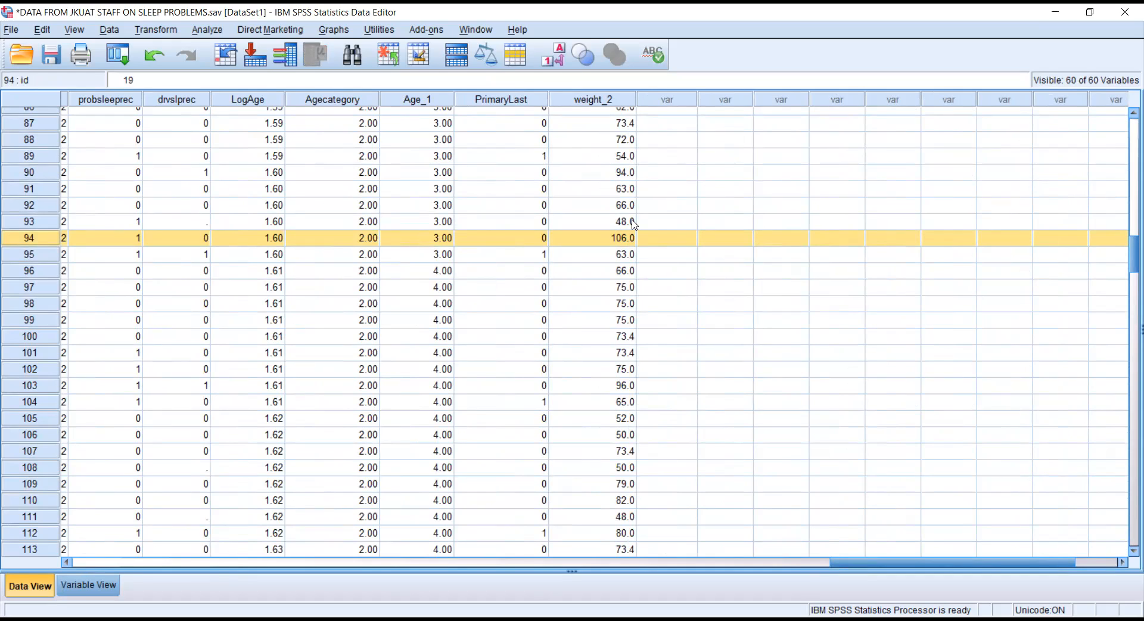
left_click(621, 238)
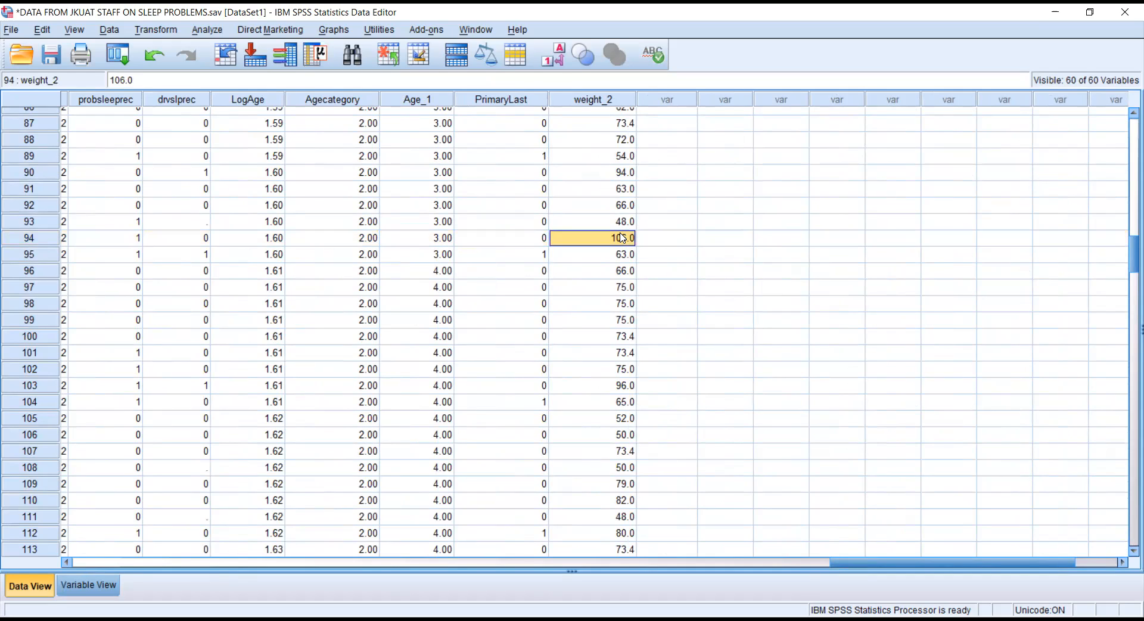
key("Delete")
left_click(656, 272)
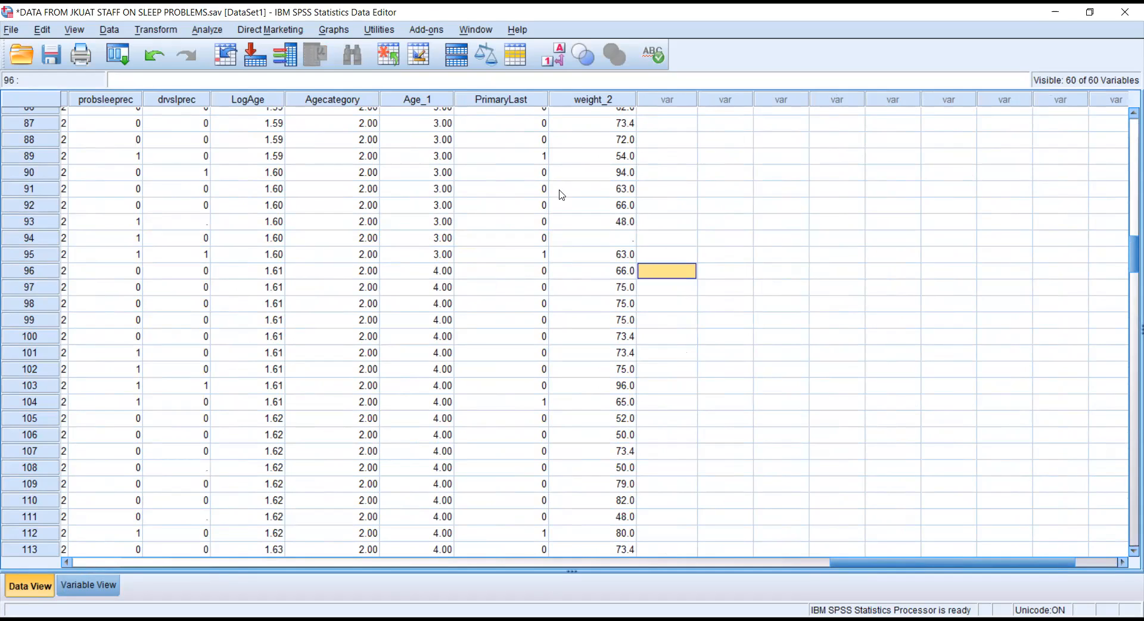
left_click(631, 238)
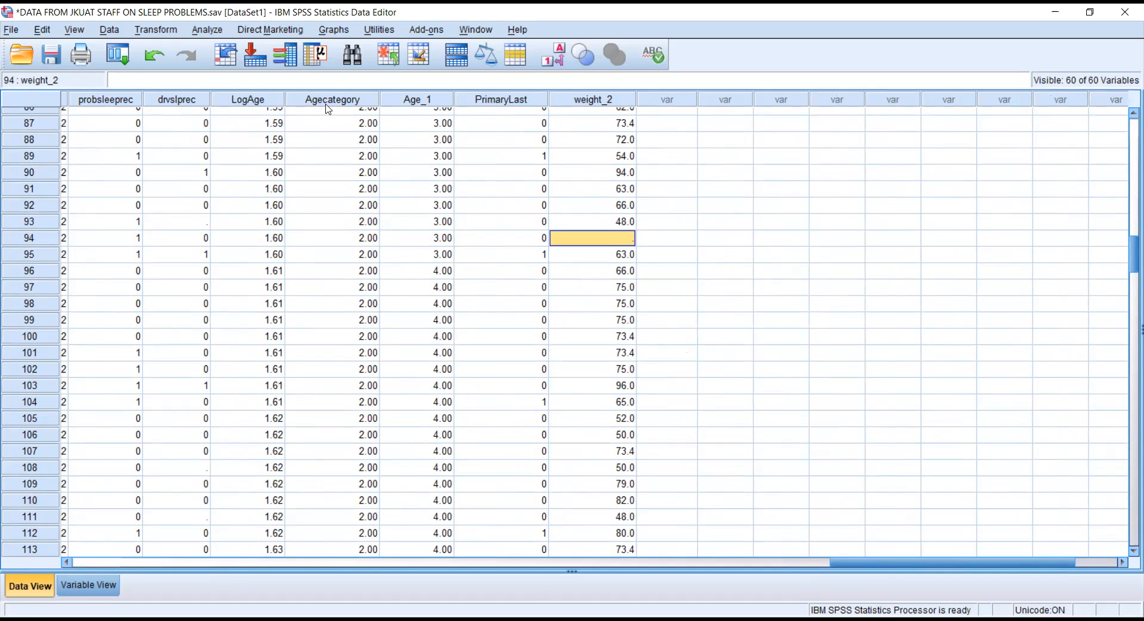
left_click(154, 54)
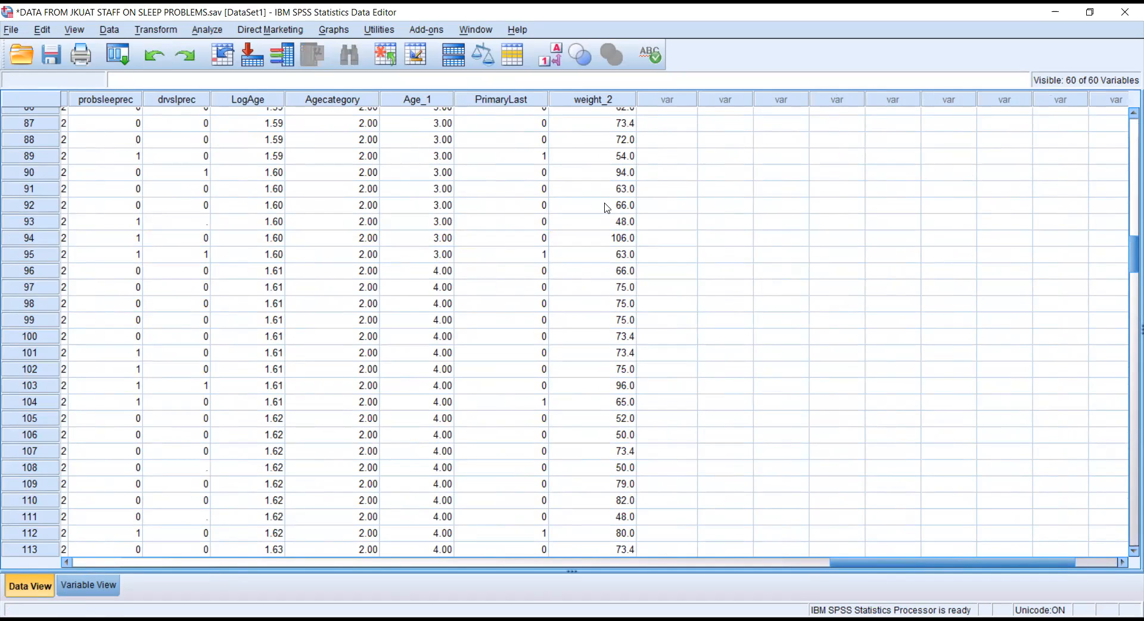
left_click(603, 103)
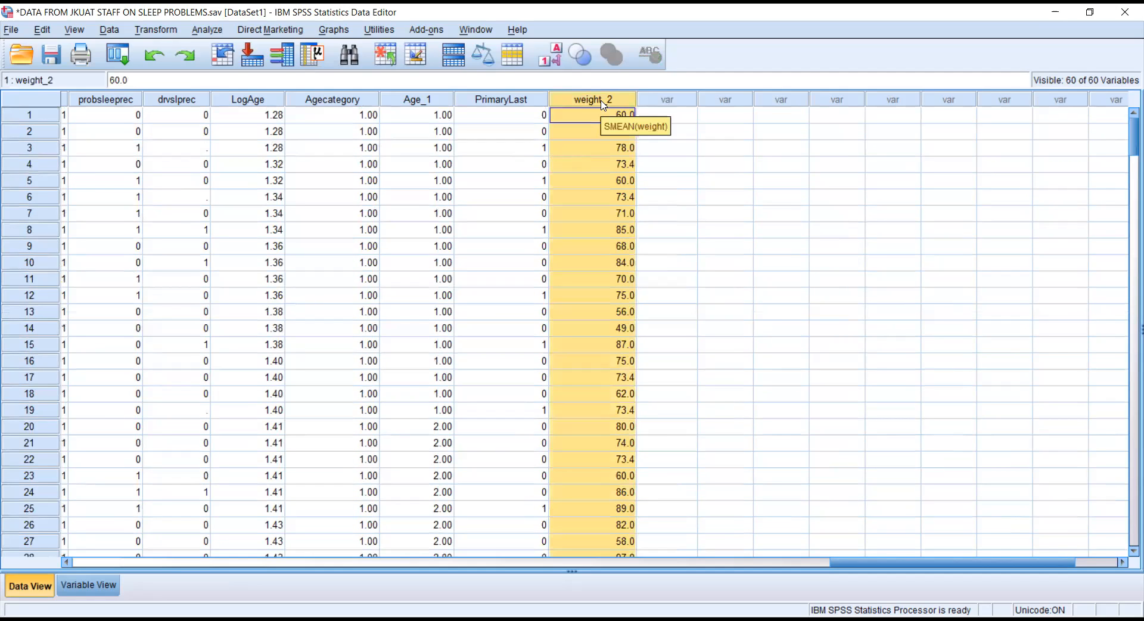
Copy the weight_2 values and paste them into the empty column beside it.
right_click(606, 131)
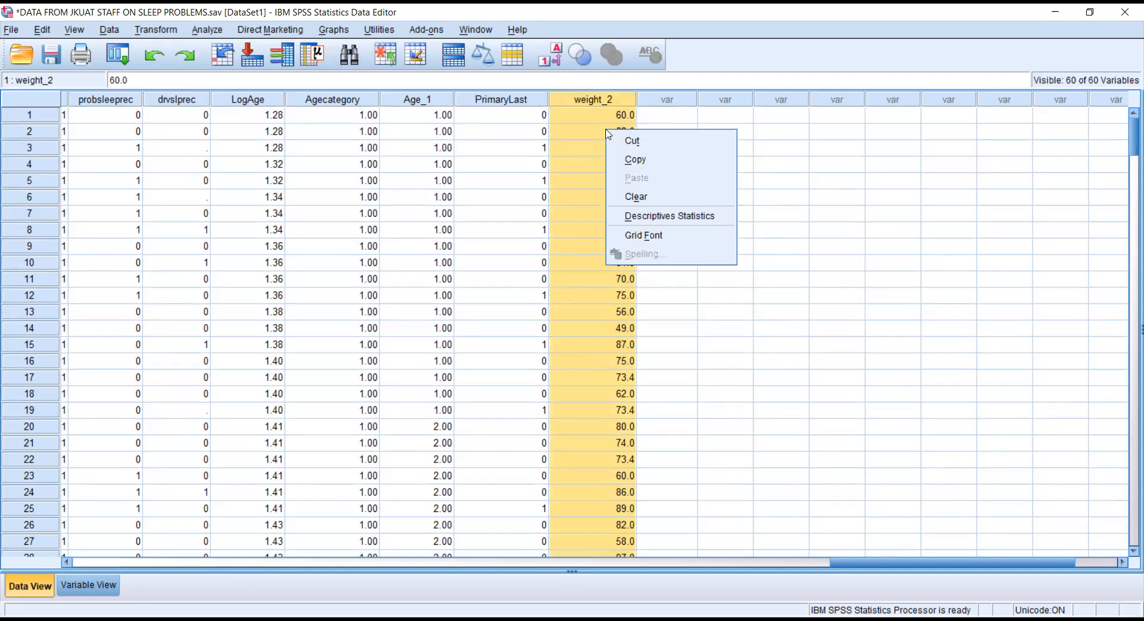
left_click(635, 158)
left_click(662, 100)
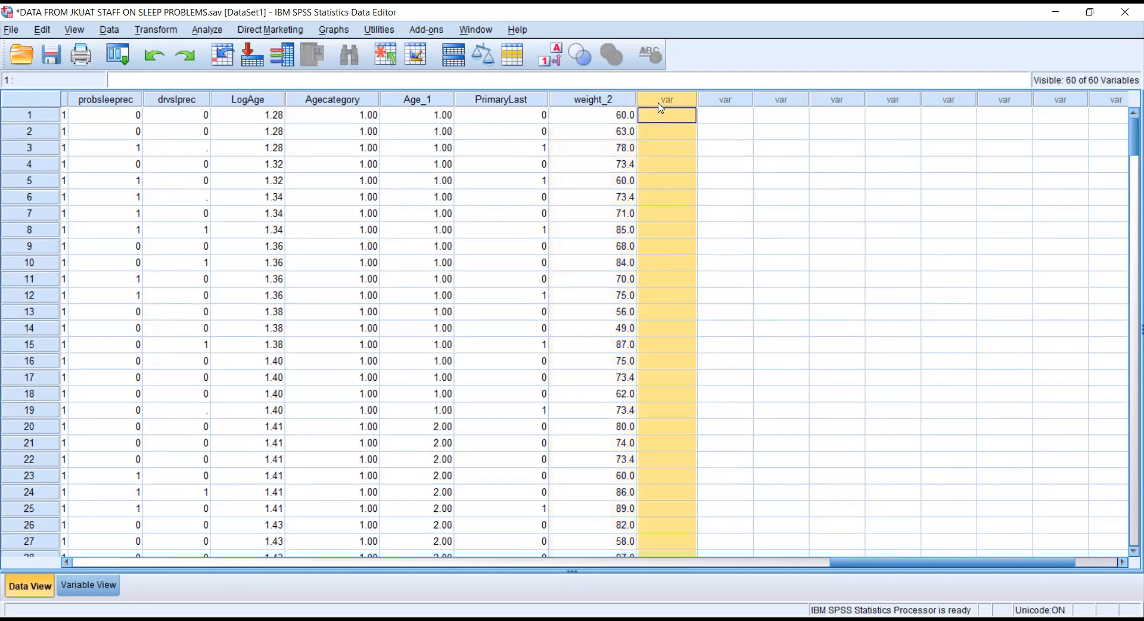
right_click(656, 98)
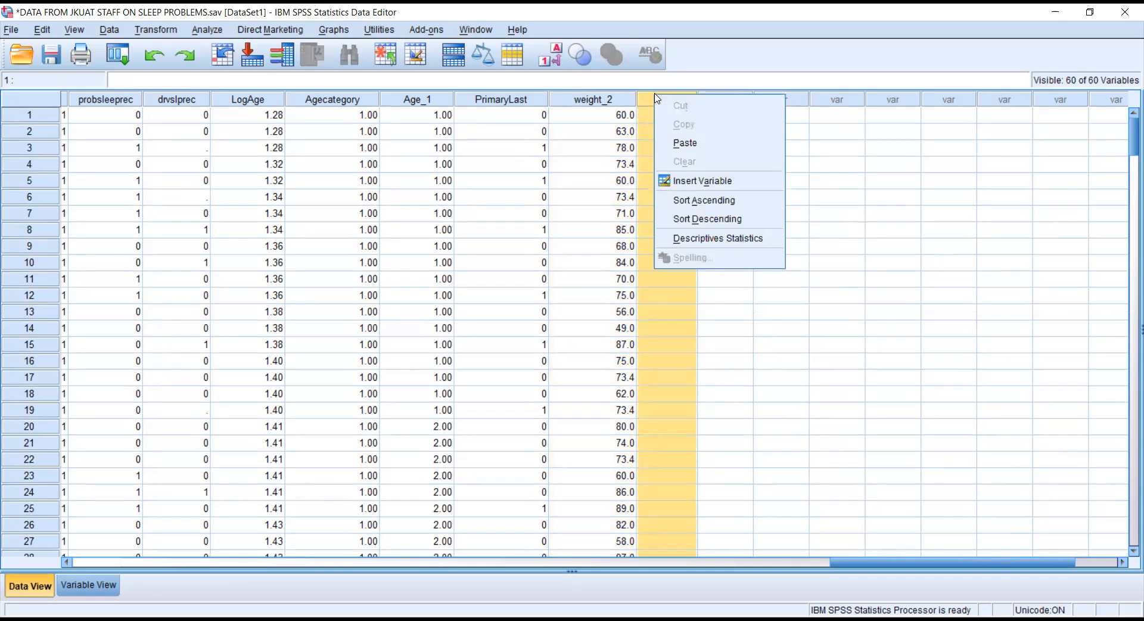
left_click(685, 143)
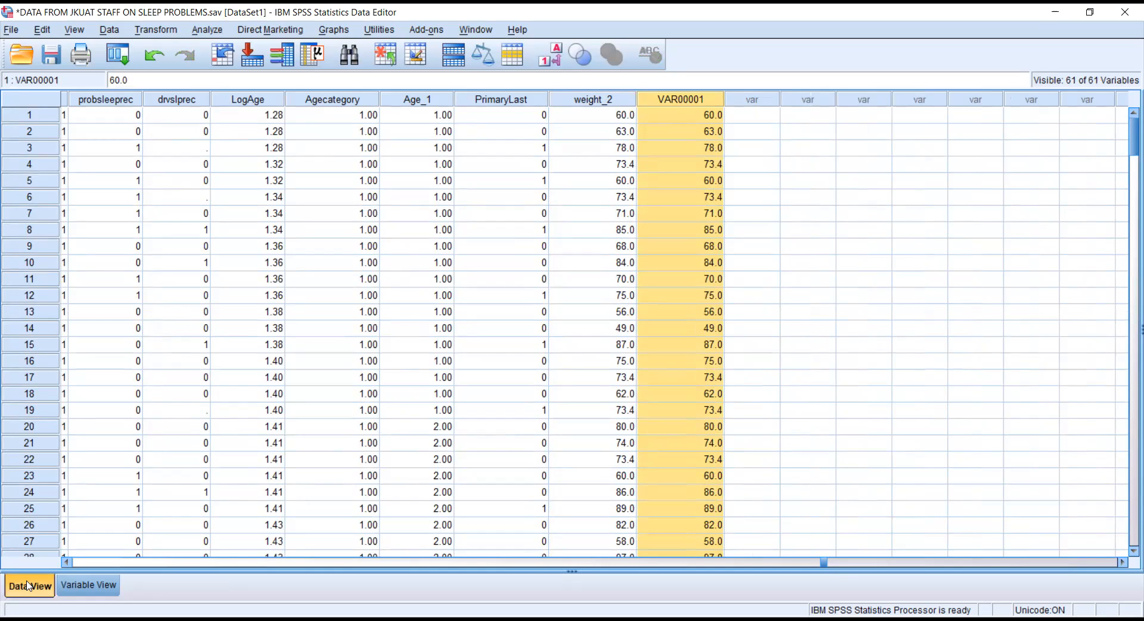
Rename the new VAR00001 variable to W_3 in Variable View and return to Data View.
left_click(68, 581)
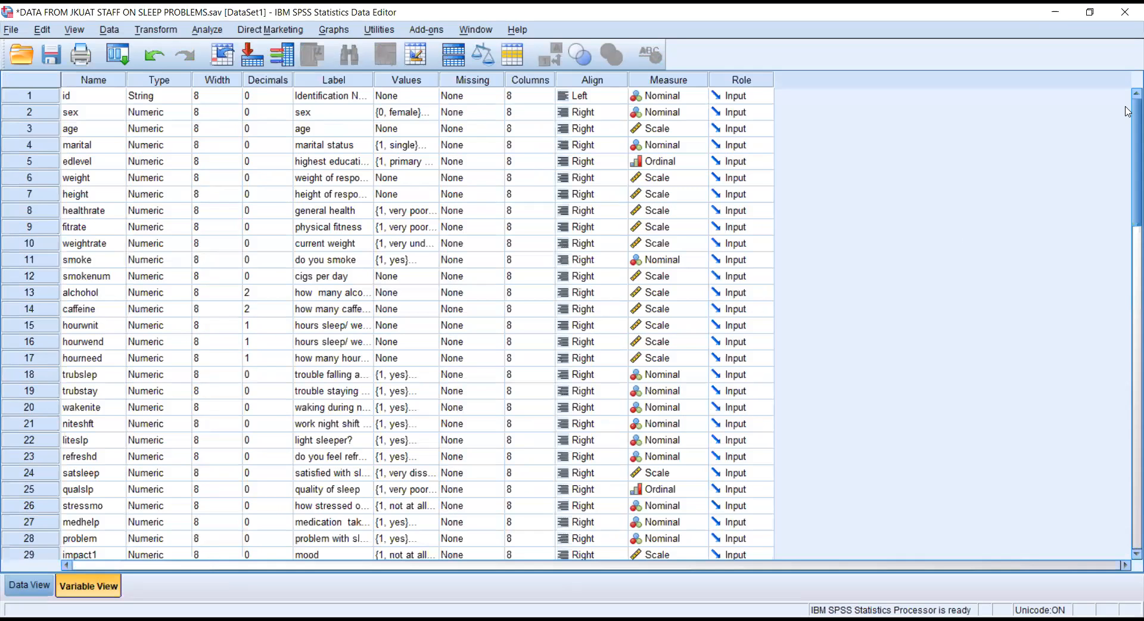
scroll(1126, 114, "down", 20)
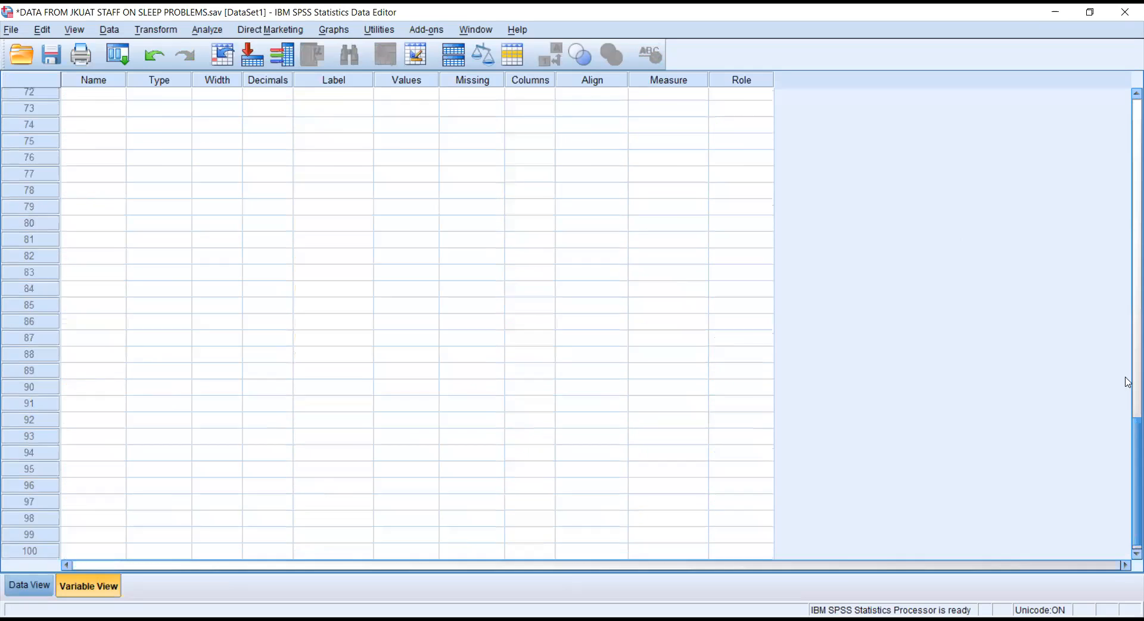
scroll(1128, 383, "up", 9)
left_click(78, 375)
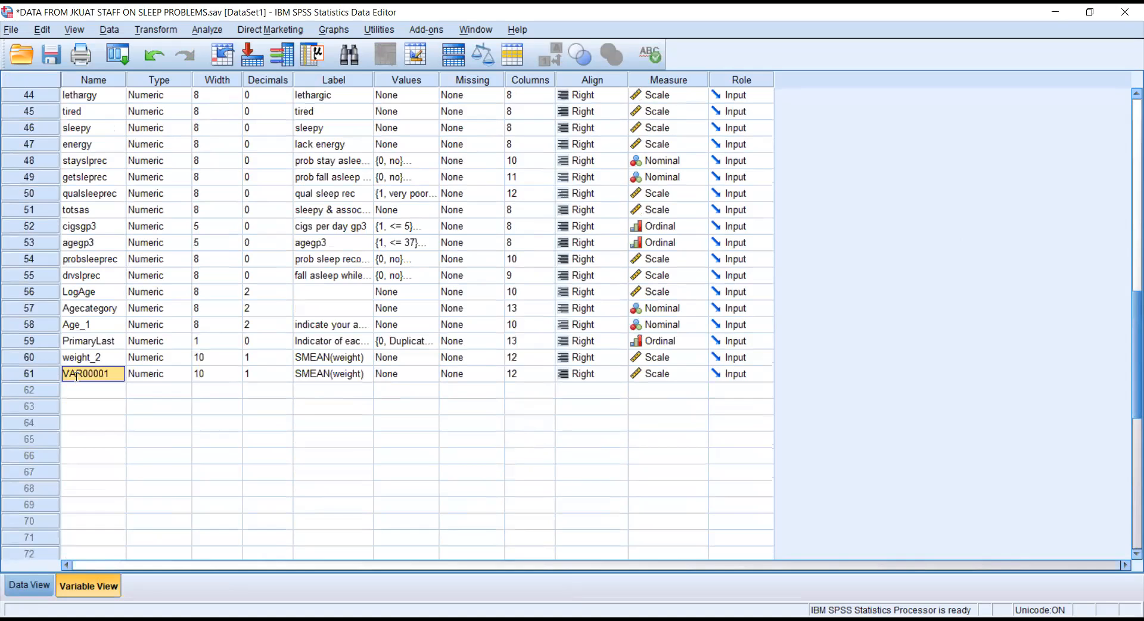
type("W_3")
key("Return")
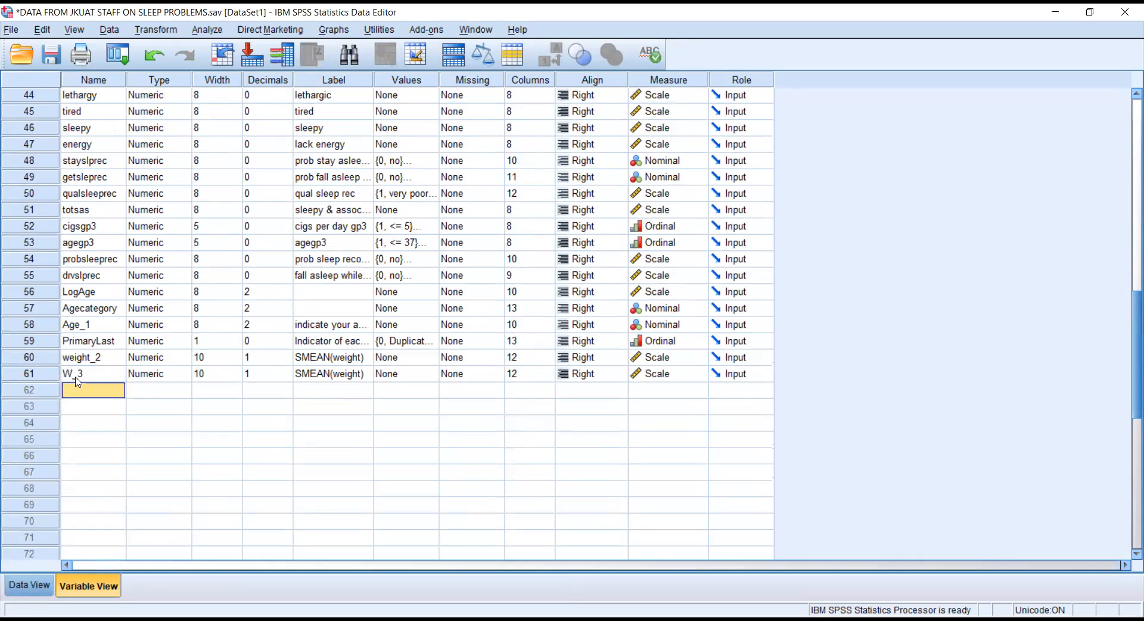
left_click(43, 586)
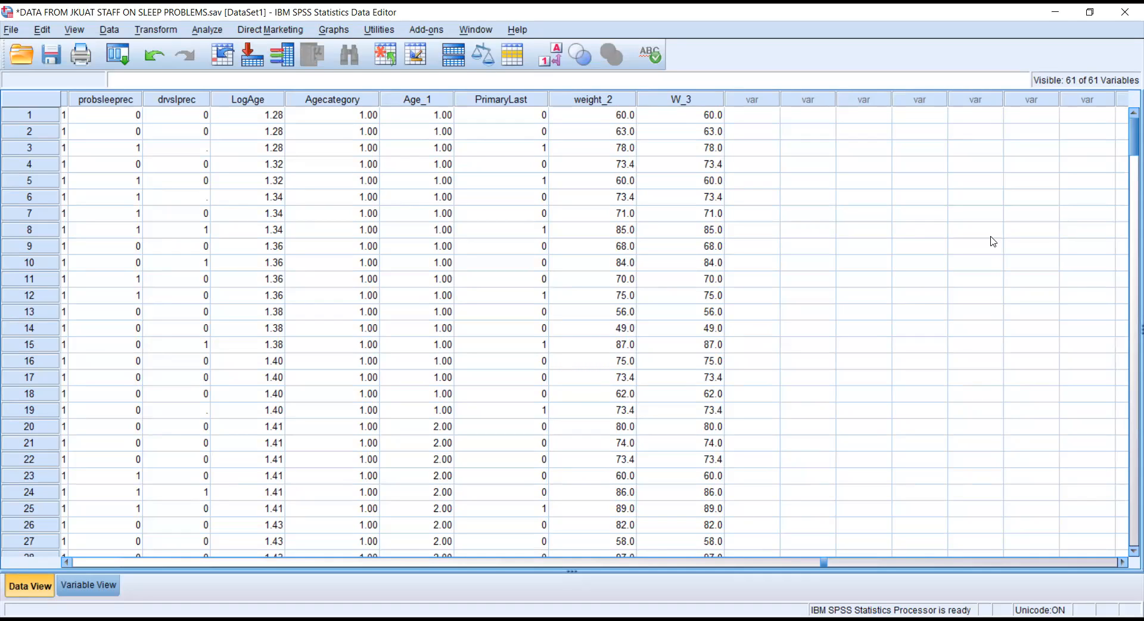
Clear the W_3 outliers 106.0 in row 94 and 120.0 in row 167.
left_click(716, 100)
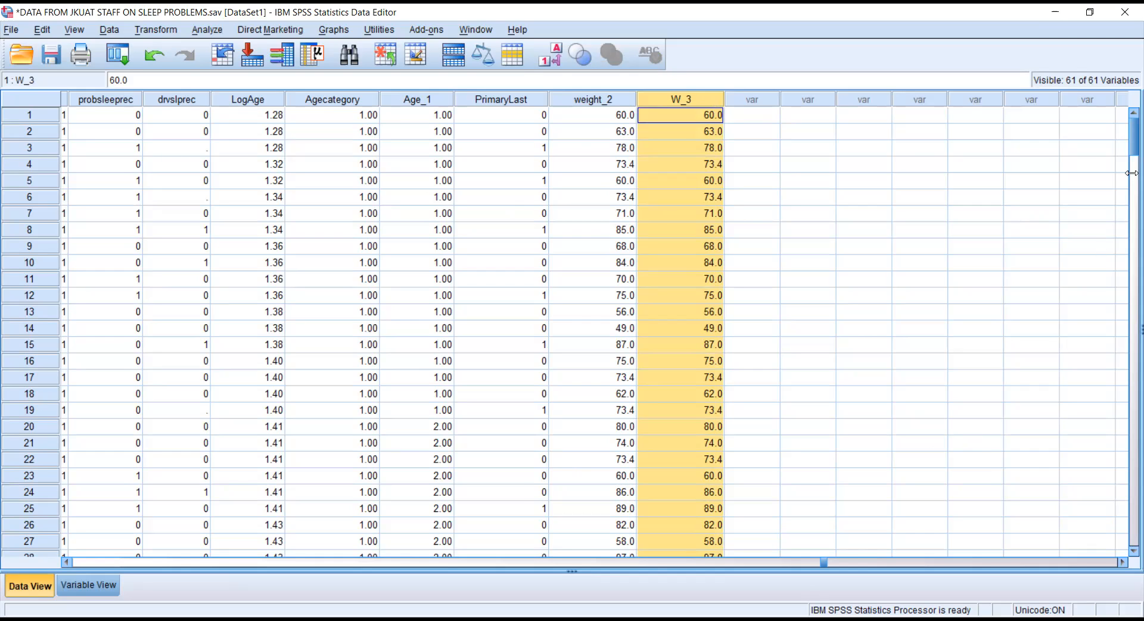
scroll(1131, 211, "down", 5)
scroll(1130, 234, "down", 20)
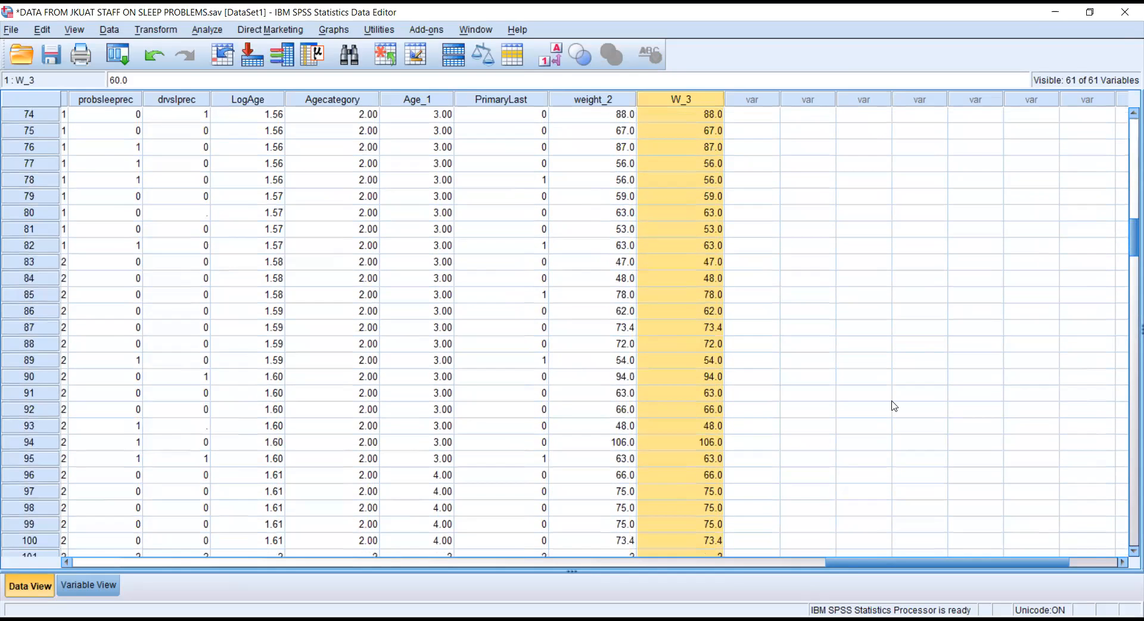
left_click(703, 433)
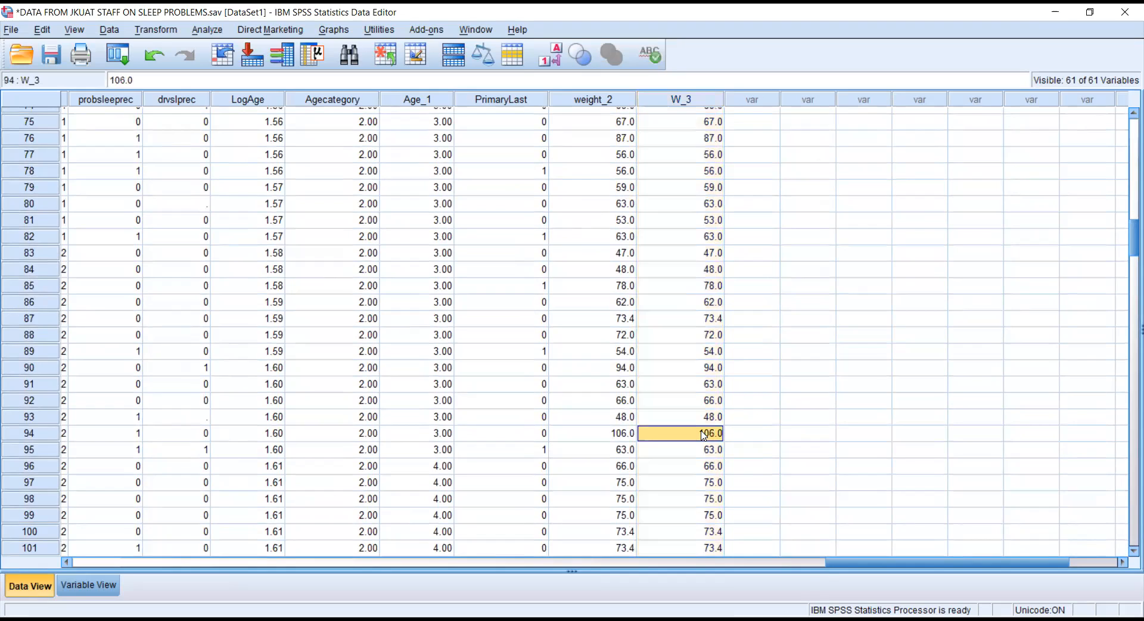
key("Delete")
left_click(851, 440)
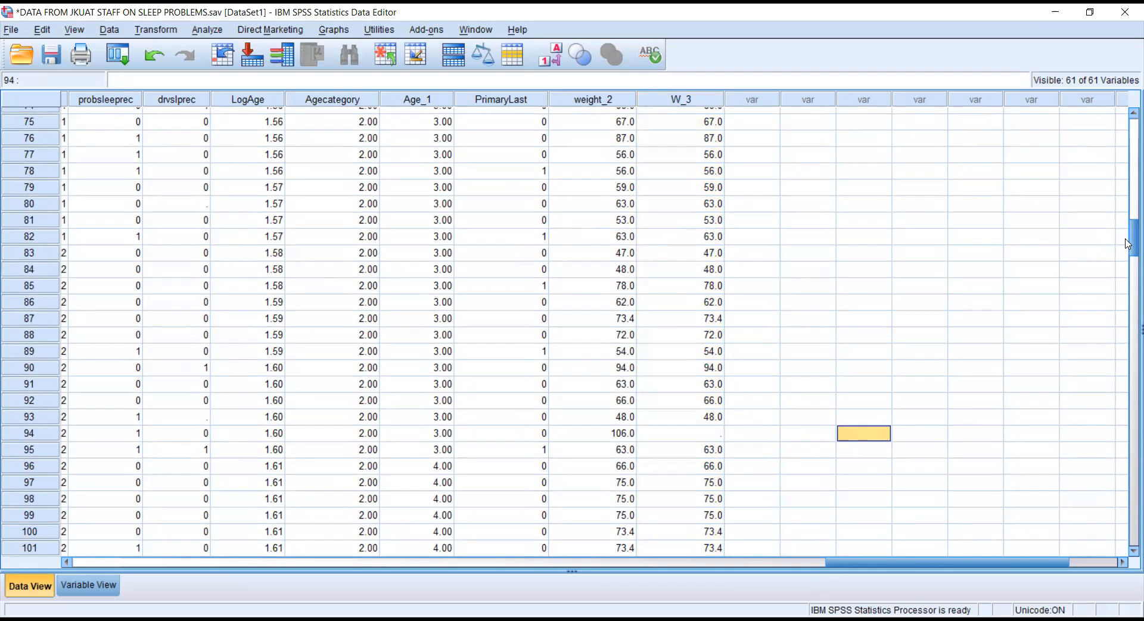
scroll(1128, 329, "down", 11)
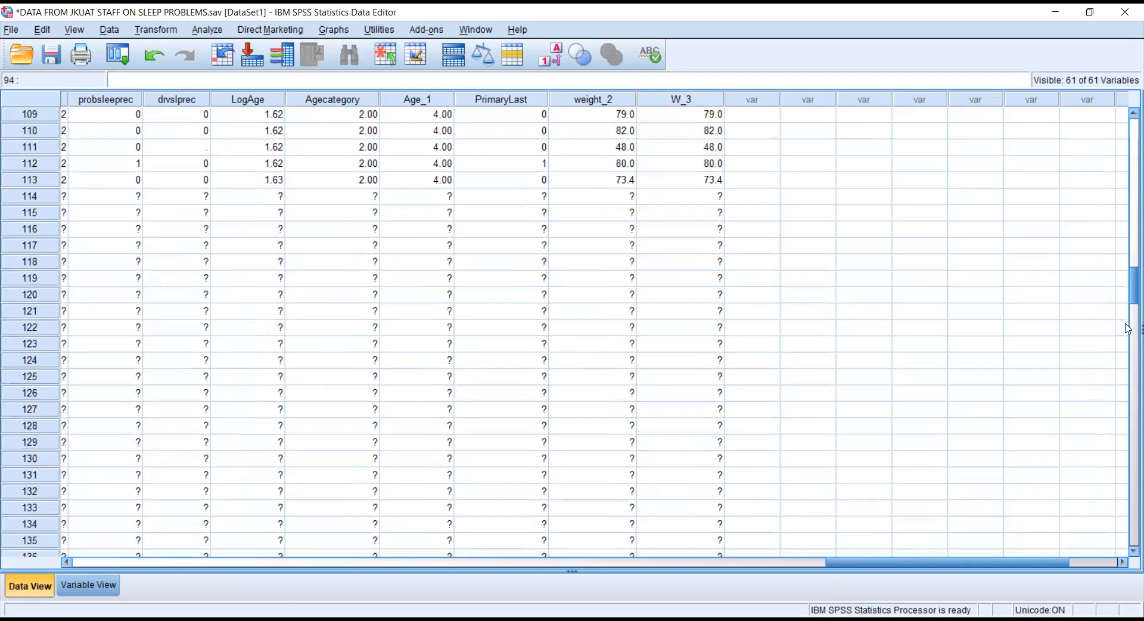
scroll(1128, 328, "down", 12)
scroll(1128, 329, "down", 2)
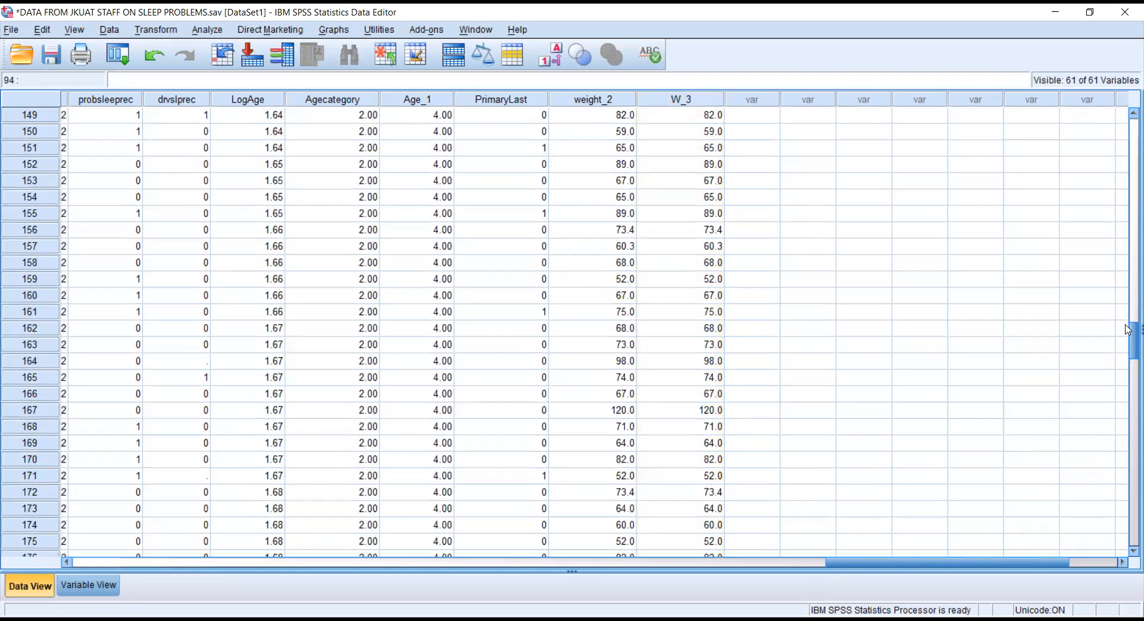
left_click(25, 410)
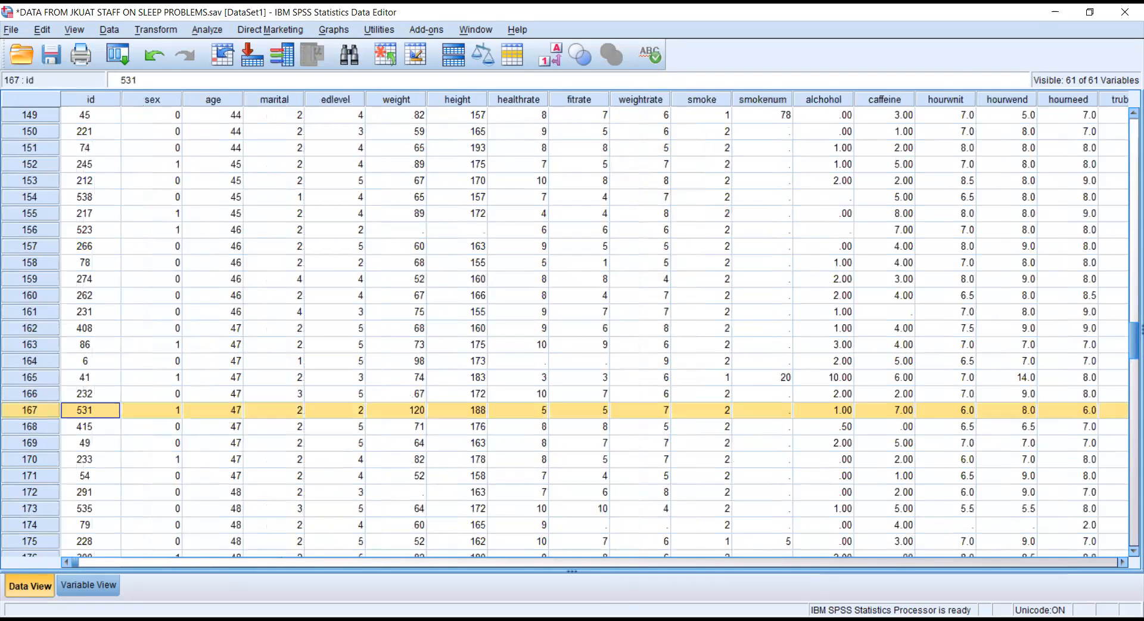
left_click_drag(698, 569, 1083, 566)
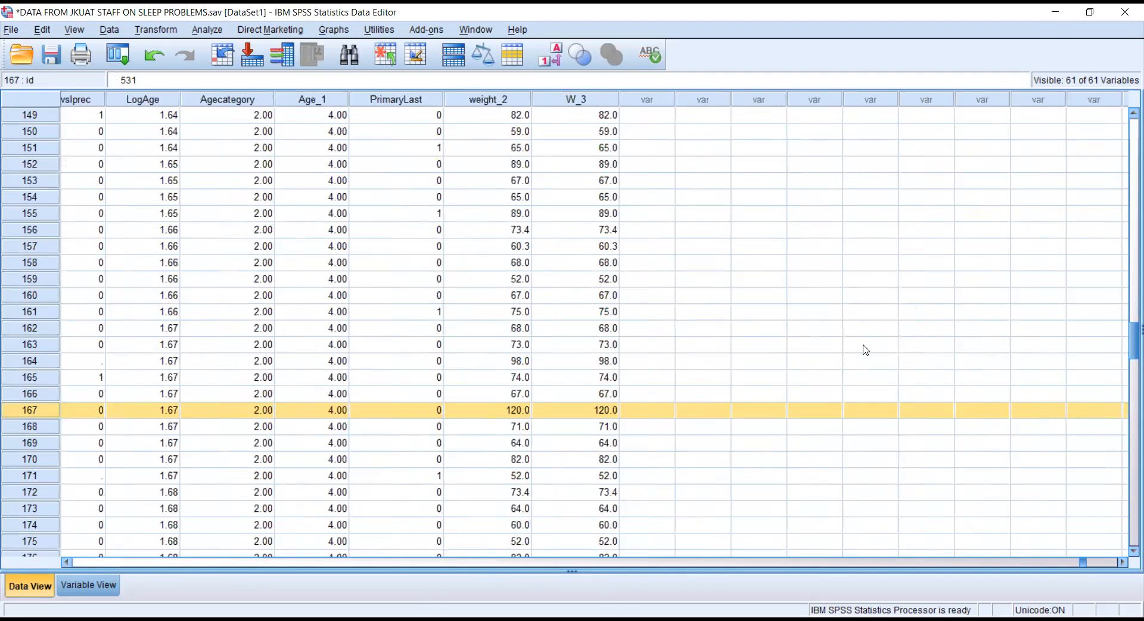
left_click(603, 411)
key("BackSpace")
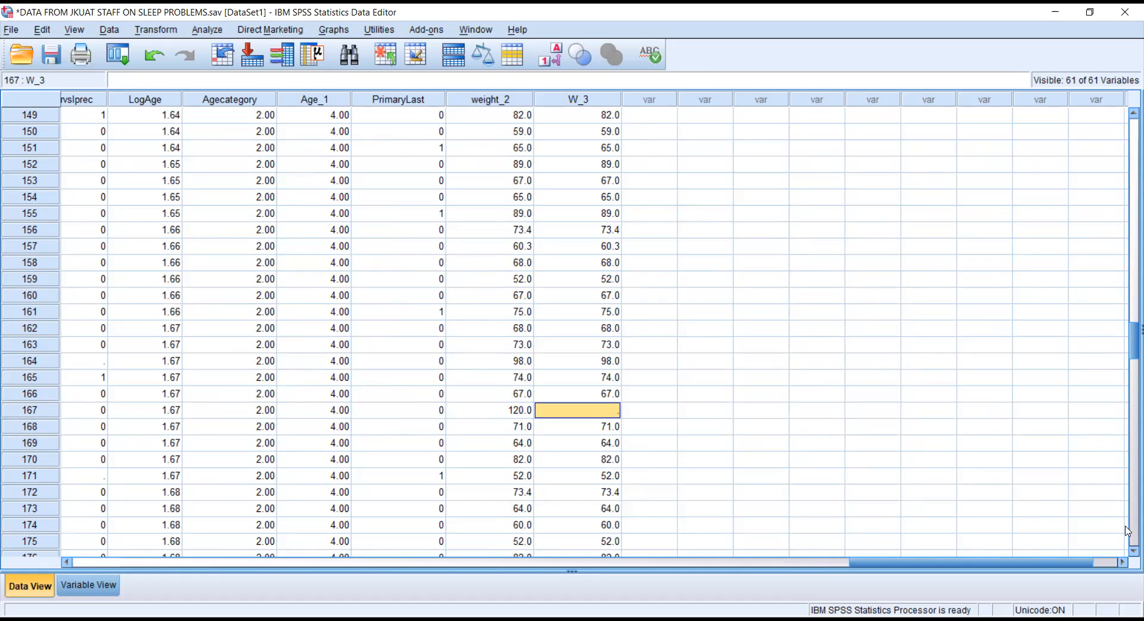
left_click(1129, 551)
Clear the remaining W_3 outliers: 110.0 in rows 183 and 193, 160.0 in row 253, 113.0 in row 255.
scroll(1128, 552, "down", 1)
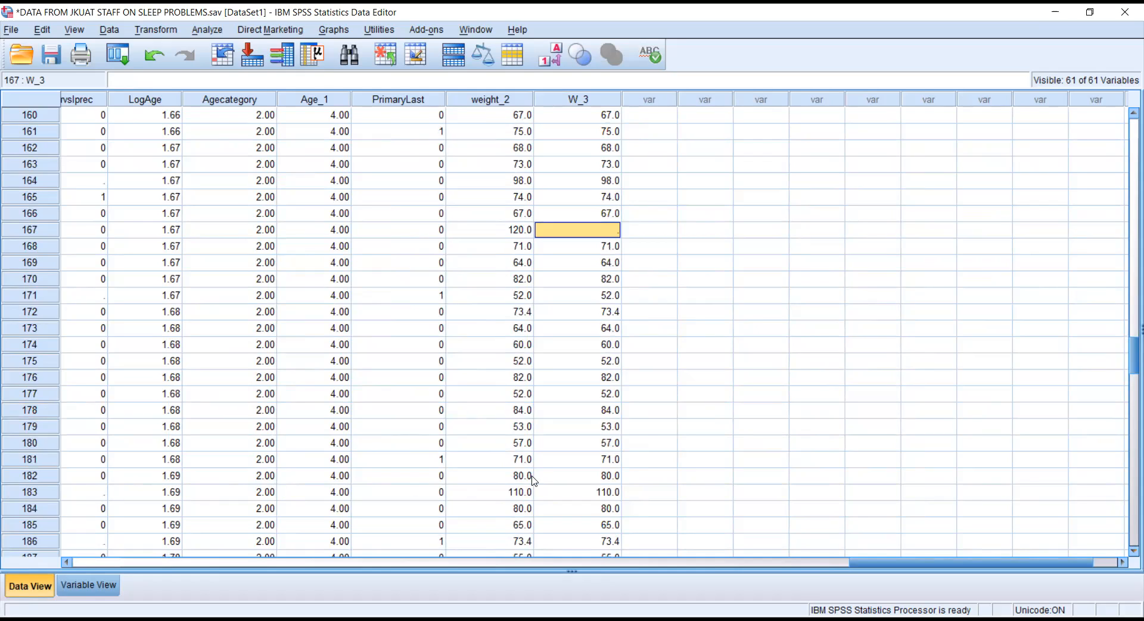
left_click(611, 493)
key("Delete")
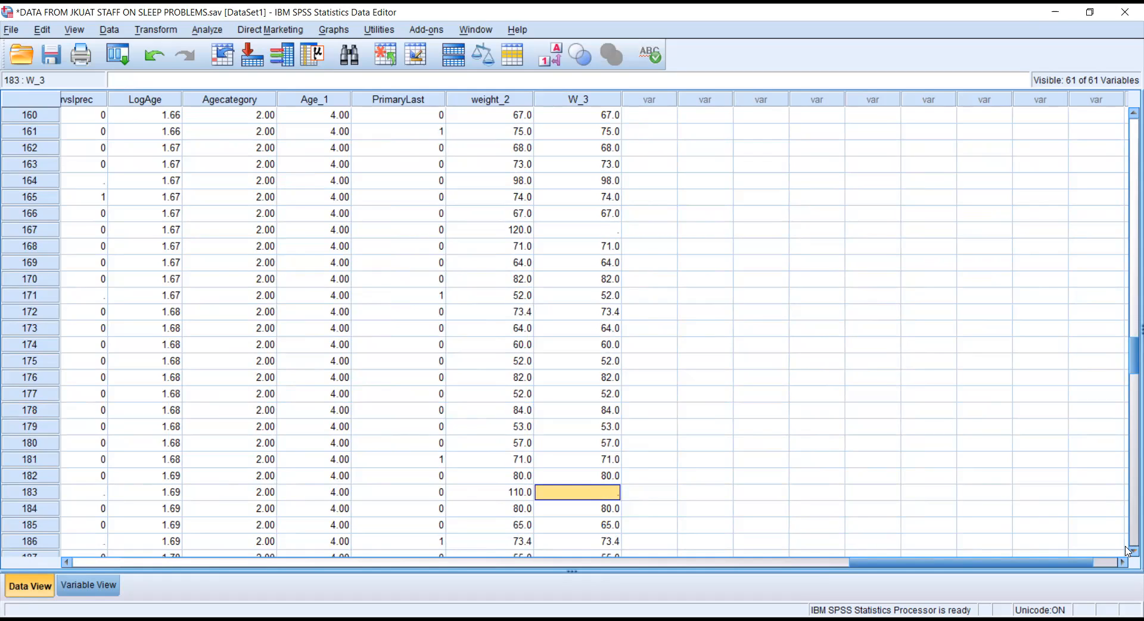
scroll(1126, 548, "down", 3)
scroll(1126, 550, "down", 1)
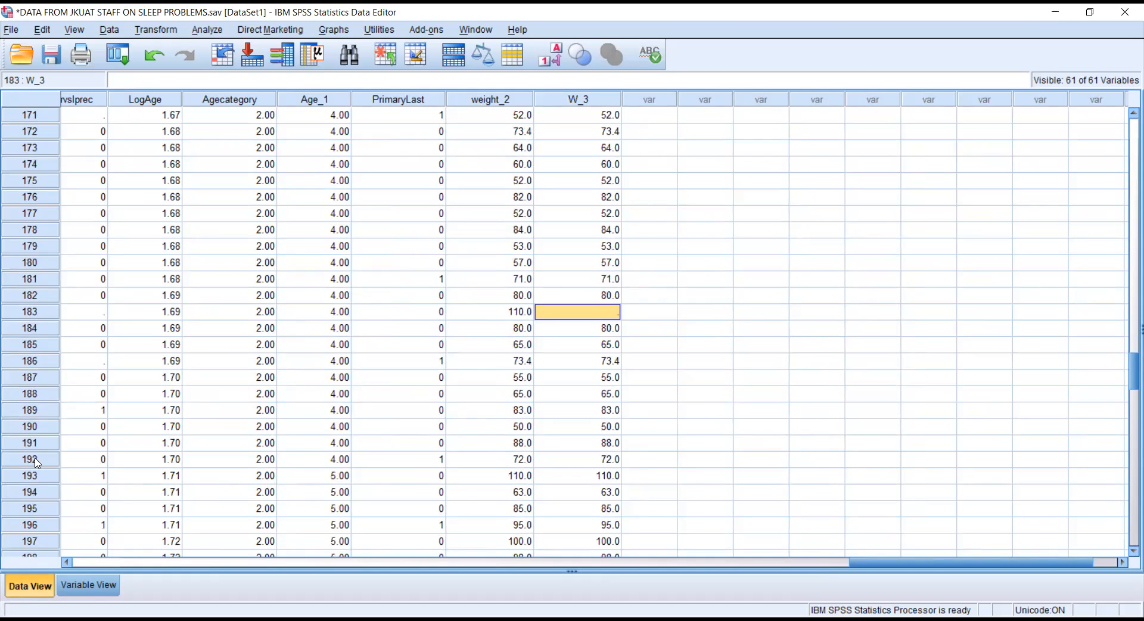
left_click(606, 476)
key("Delete")
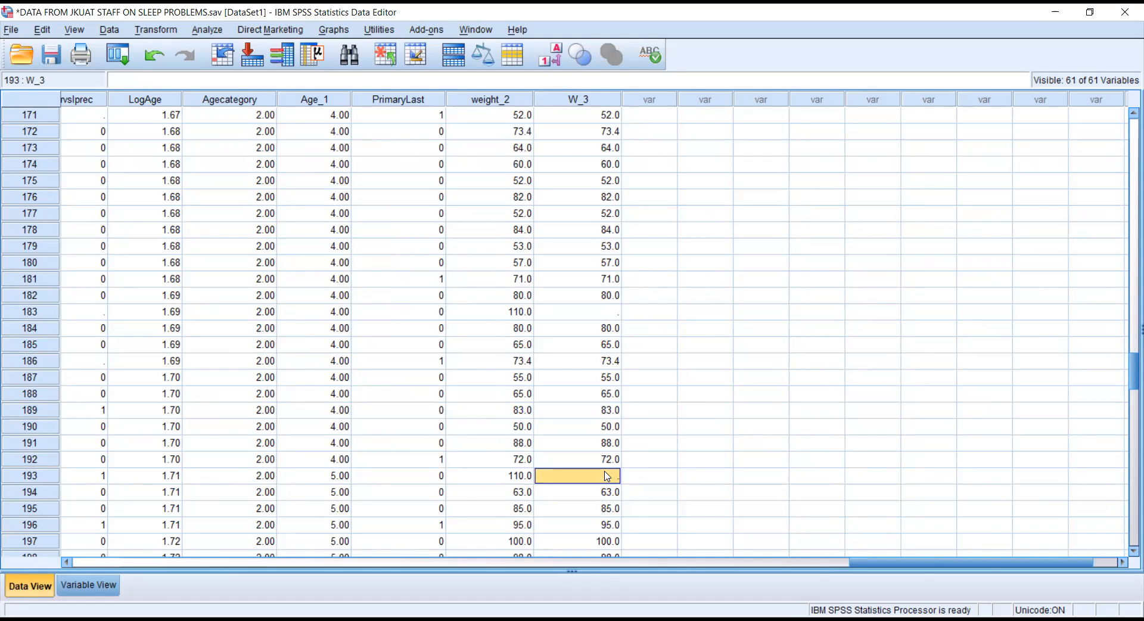
left_click_drag(1130, 377, 1125, 469)
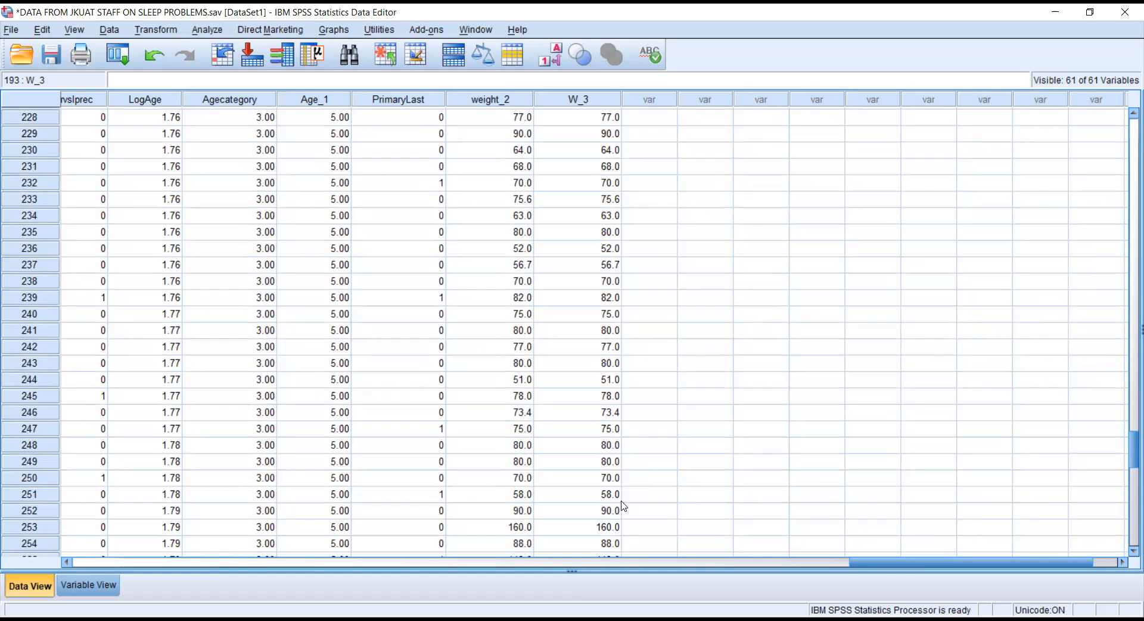
left_click(602, 529)
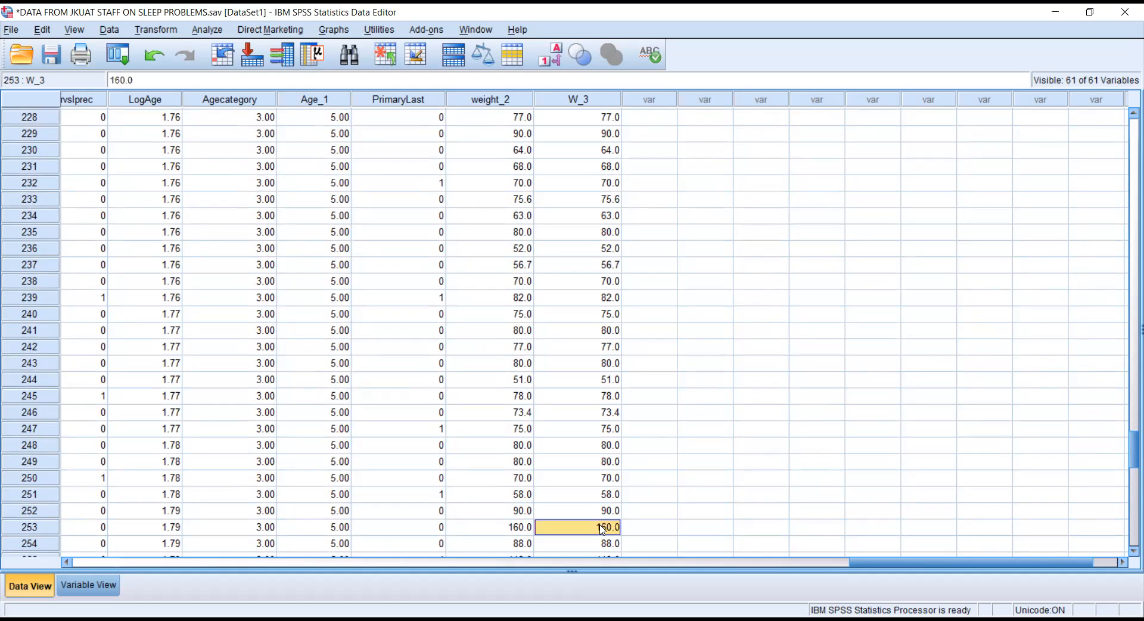
key("Delete")
left_click_drag(1128, 456, 1128, 467)
scroll(1127, 466, "down", 2)
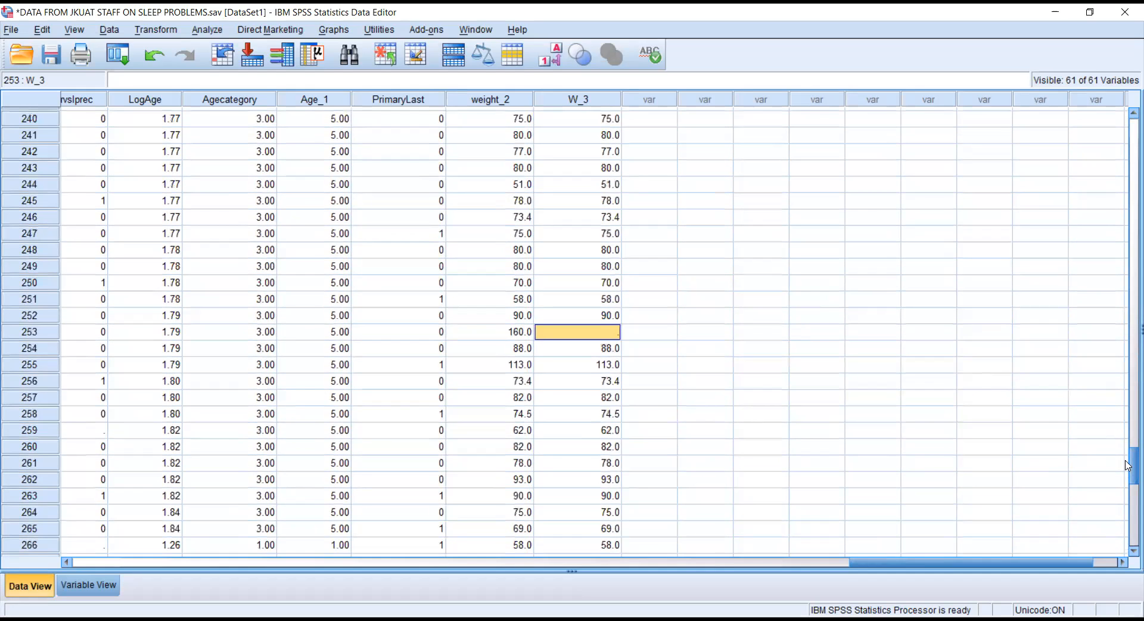
scroll(1128, 467, "up", 1)
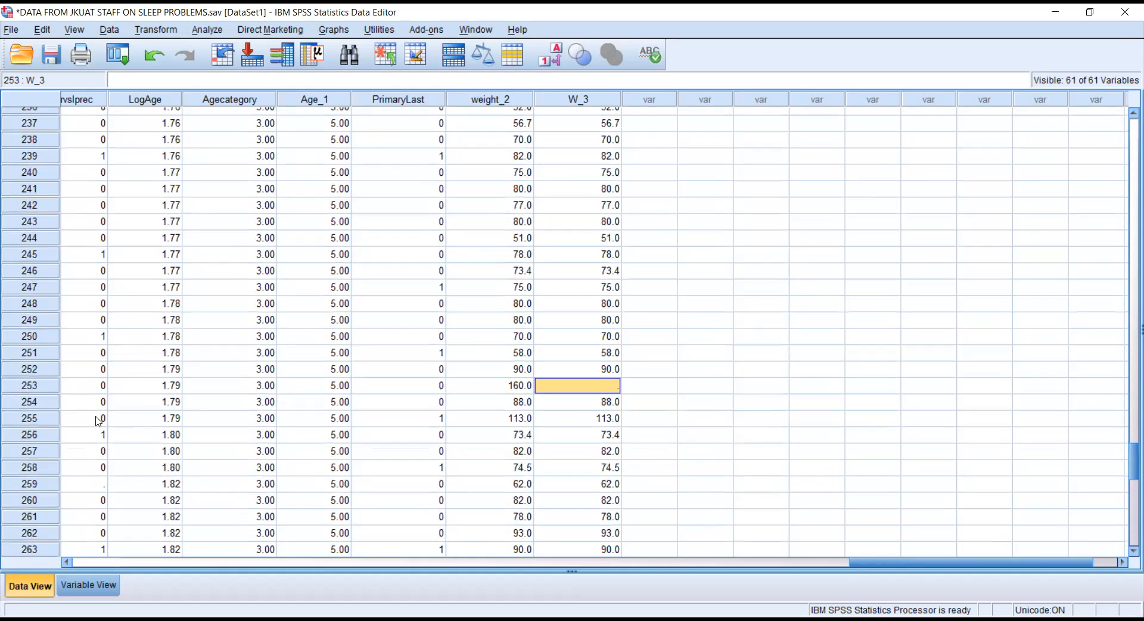
left_click(615, 421)
key("Delete")
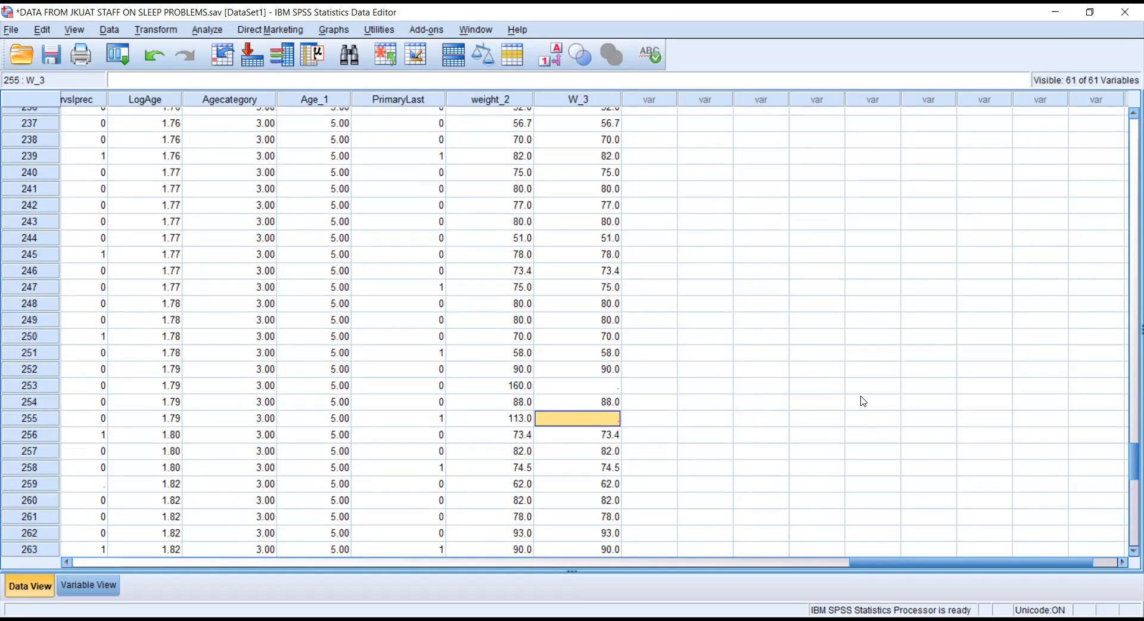
left_click(863, 401)
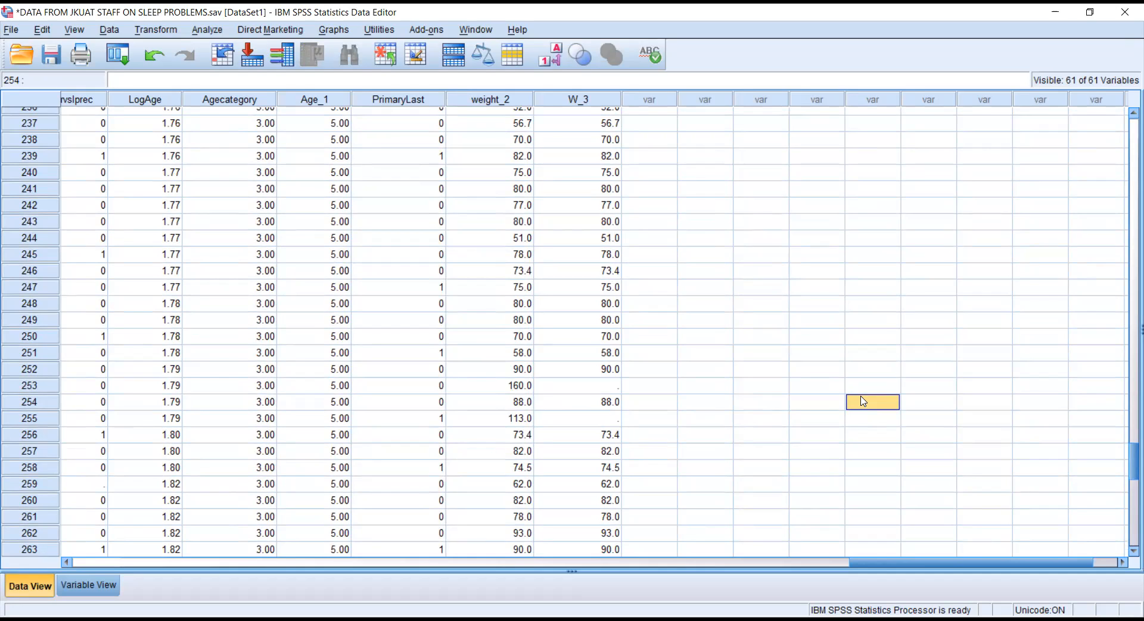
In Replace Missing Values, swap weight_2 for W_3 and name the new variable W_4.
left_click(159, 30)
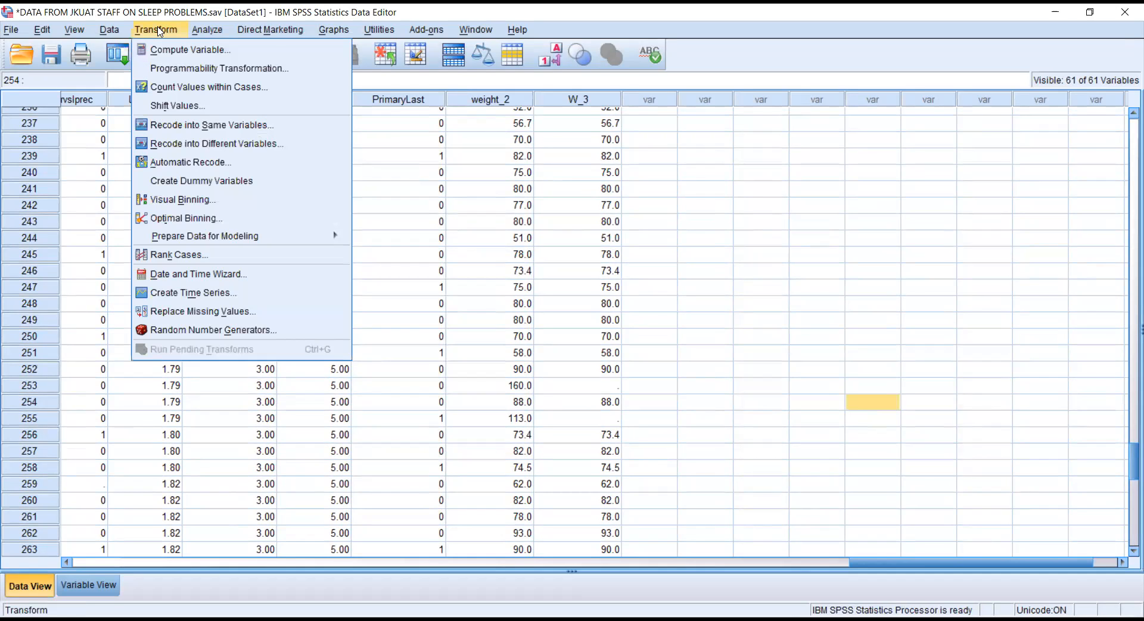
left_click(199, 311)
double_click(610, 237)
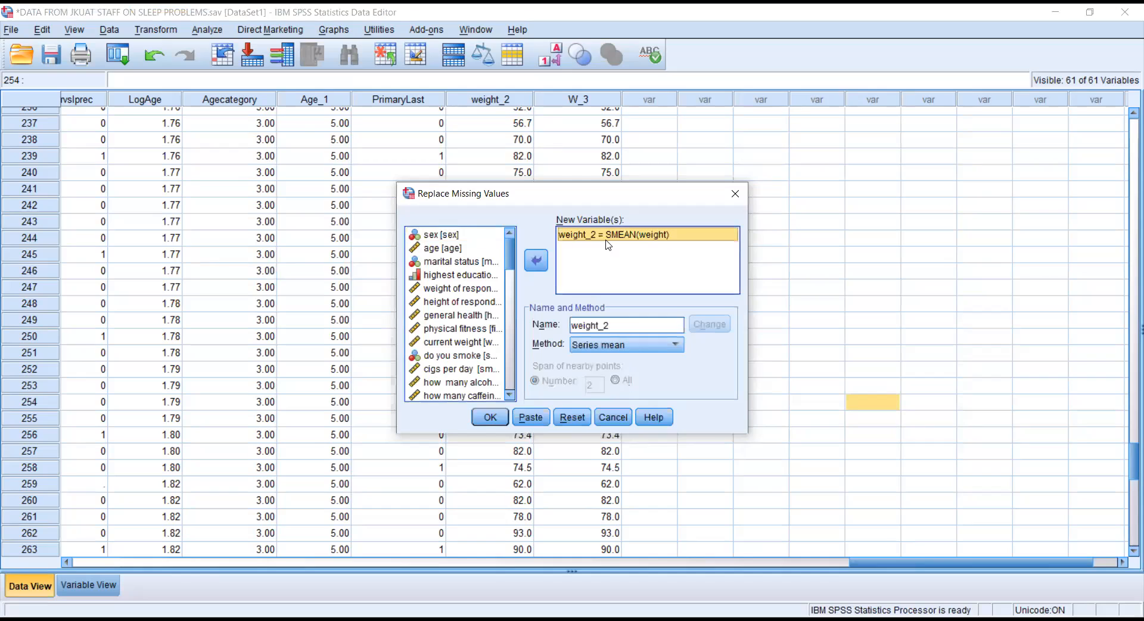
left_click_drag(510, 255, 515, 417)
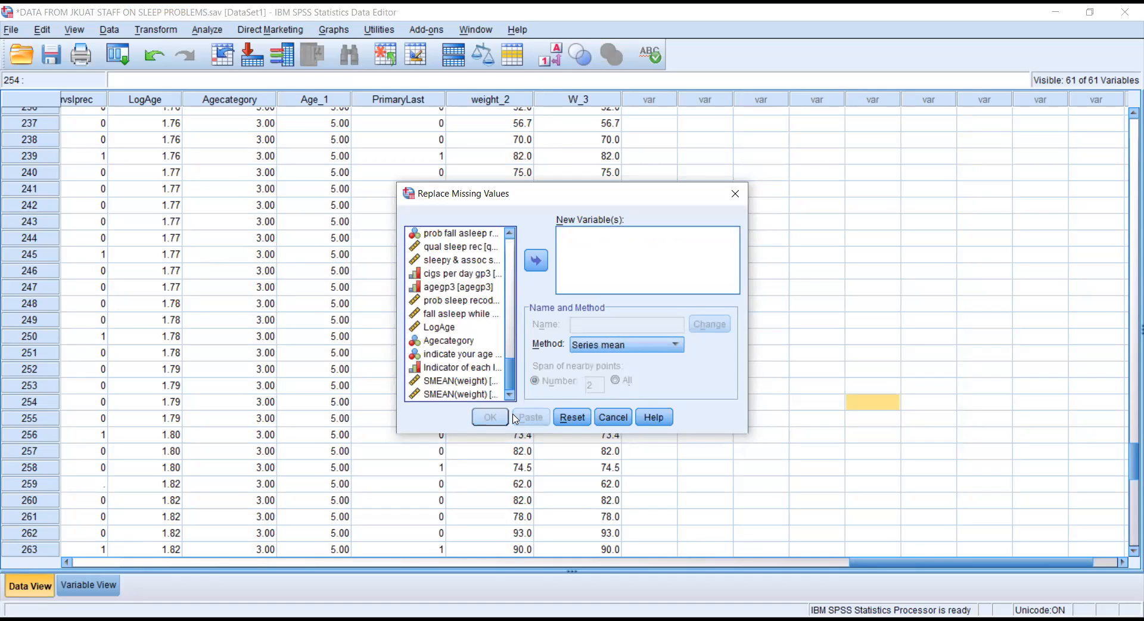
left_click(474, 395)
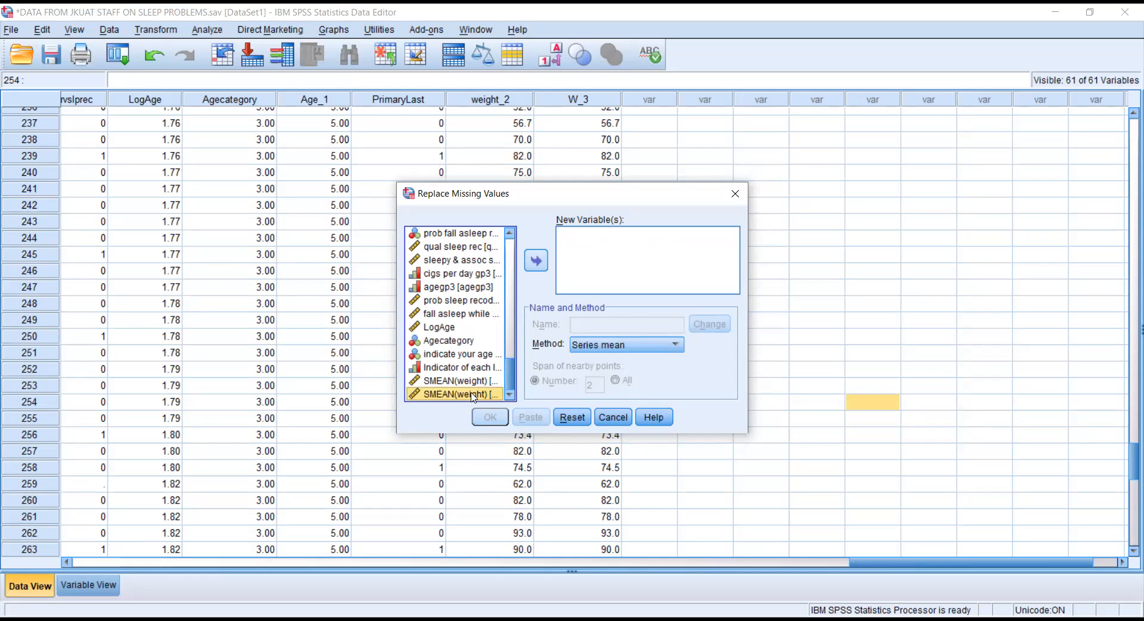
double_click(474, 396)
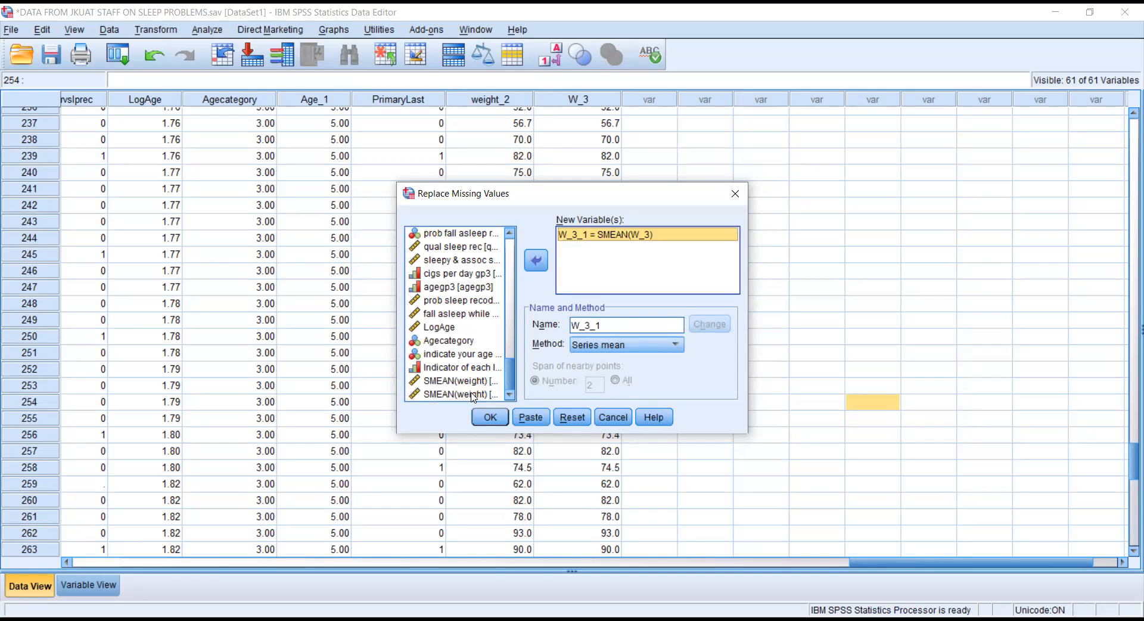
left_click(608, 325)
left_click(608, 325)
key("BackSpace")
key("BackSpace")
key("BackSpace")
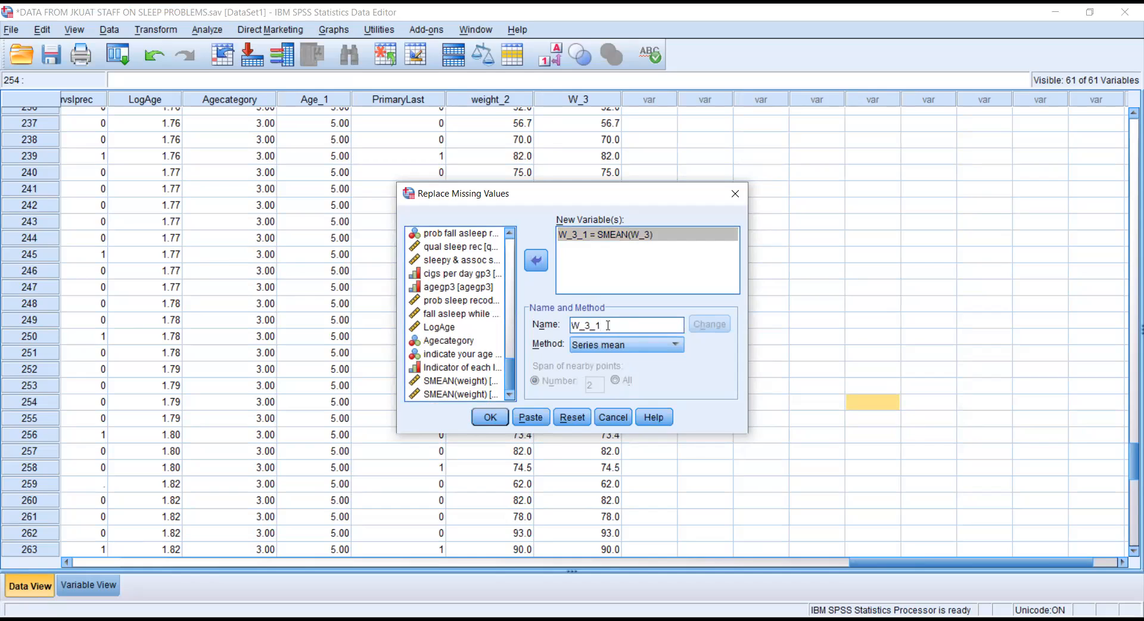
type("4")
left_click(707, 326)
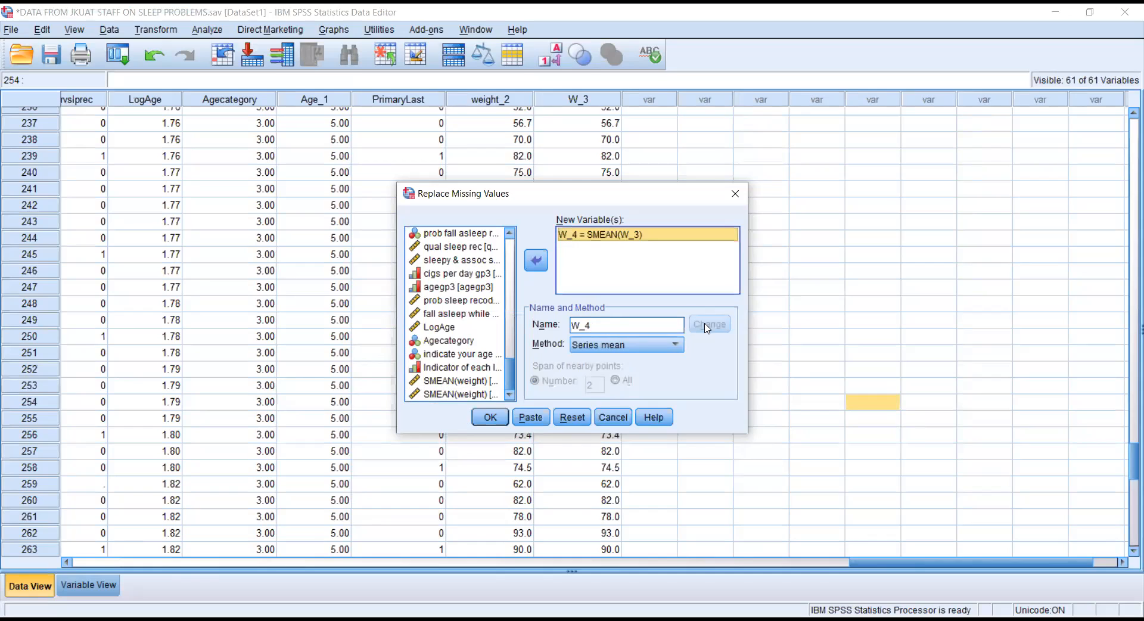
Run the replacement with the series-mean method, confirming the warning to create W_4.
left_click(678, 345)
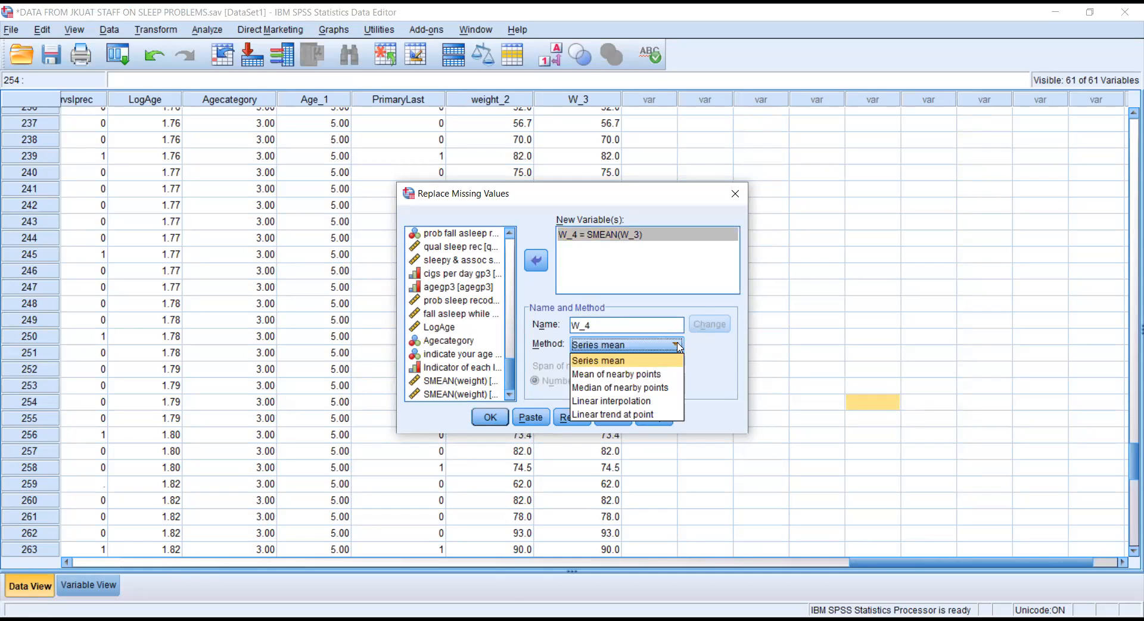
left_click(645, 374)
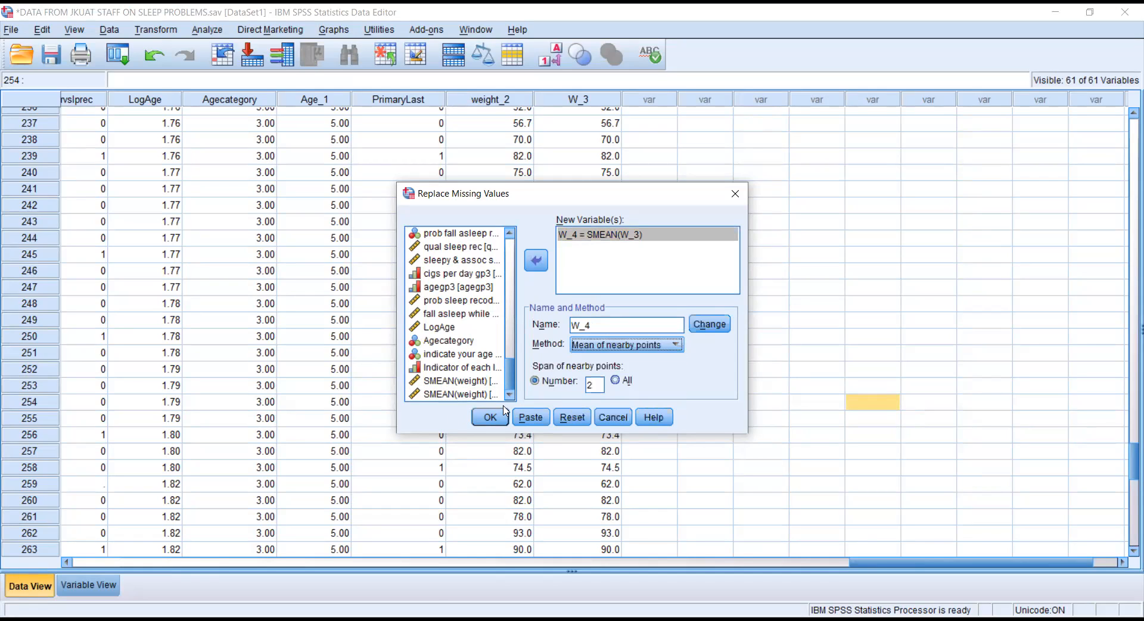
left_click(494, 413)
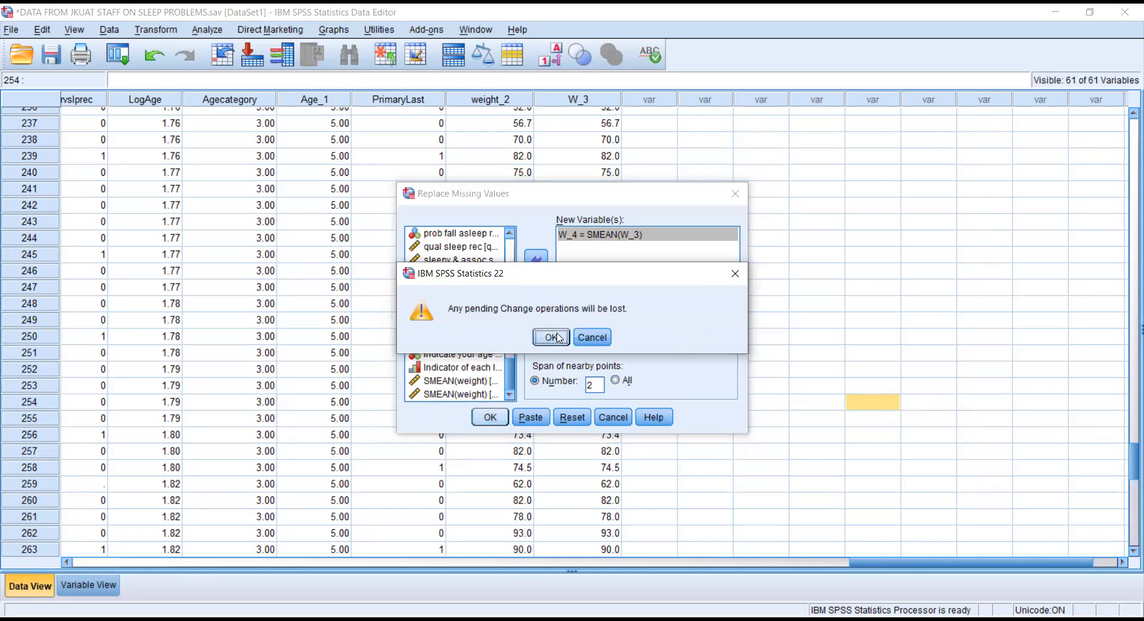
left_click(552, 338)
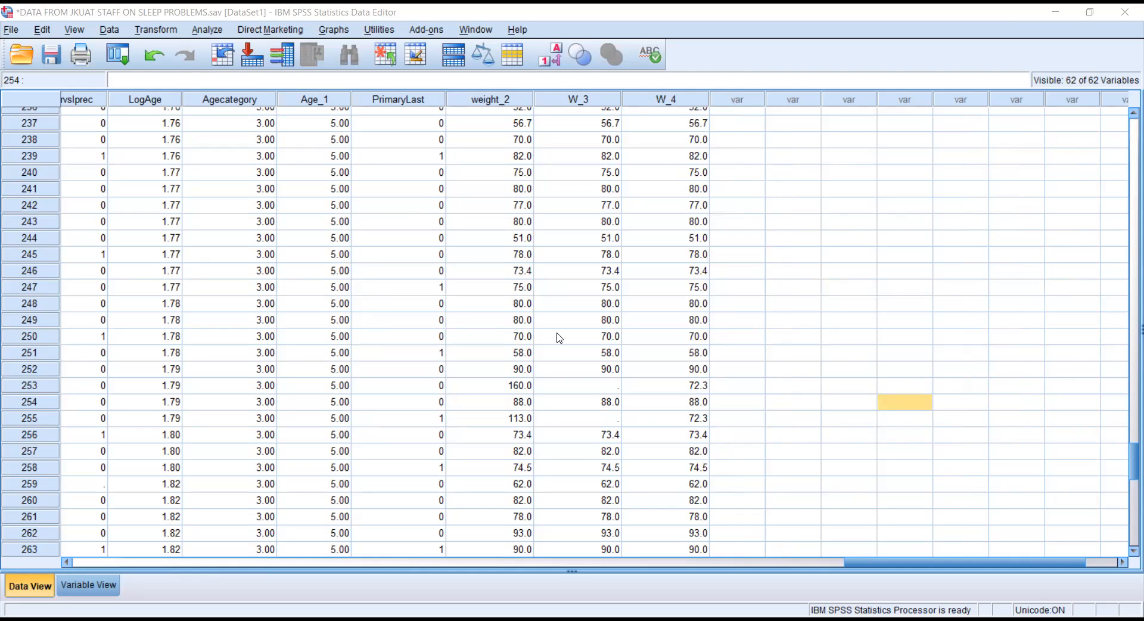
left_click(715, 207)
left_click_drag(1128, 476, 1128, 95)
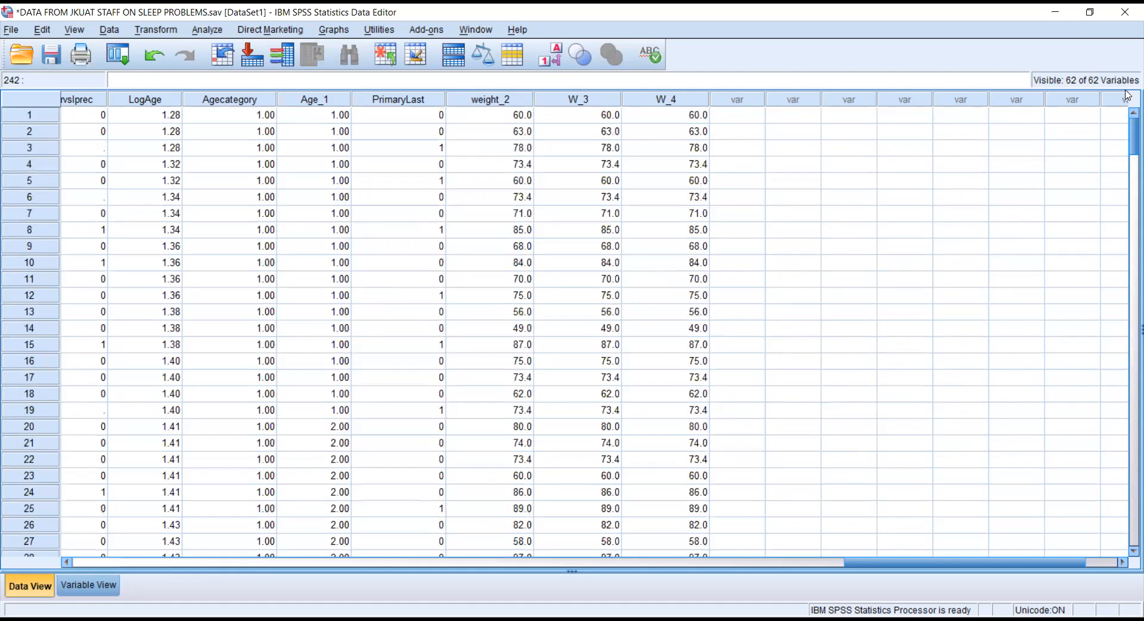
left_click(698, 118)
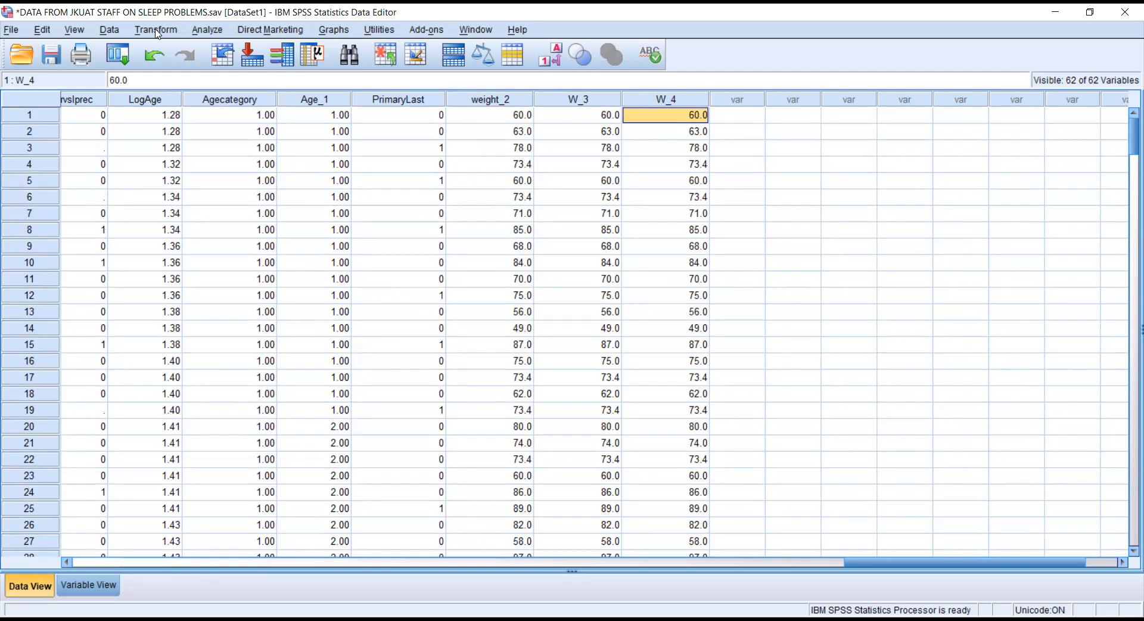
Open Explore and replace SMEAN(weight) with SMEAN(W_3) [W_4] as the dependent variable.
left_click(209, 30)
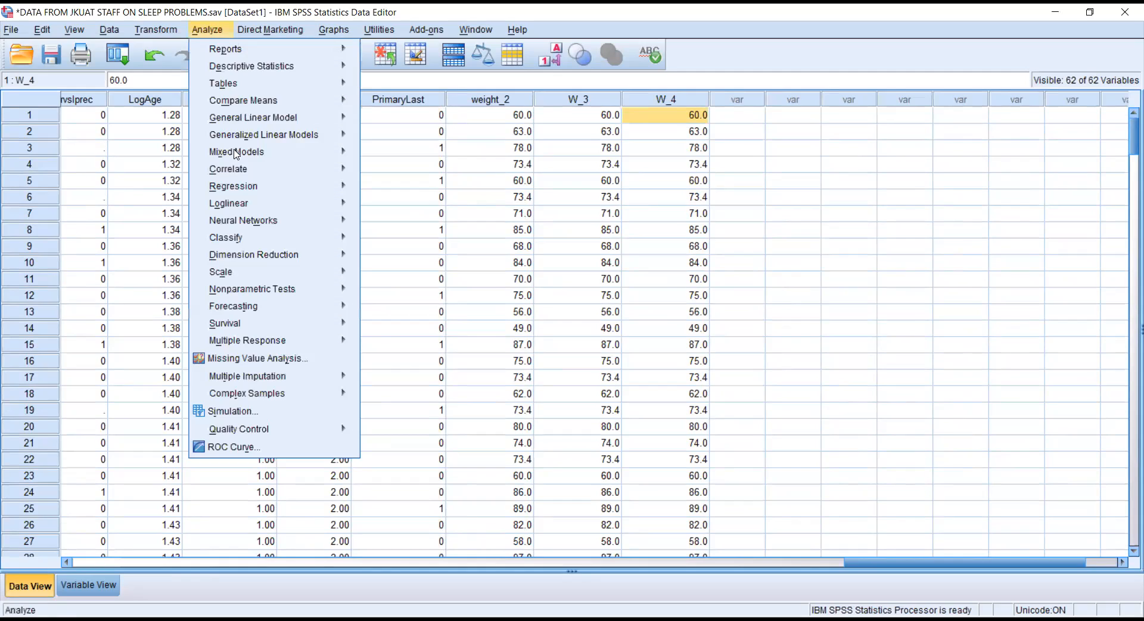
mouse_move(237, 153)
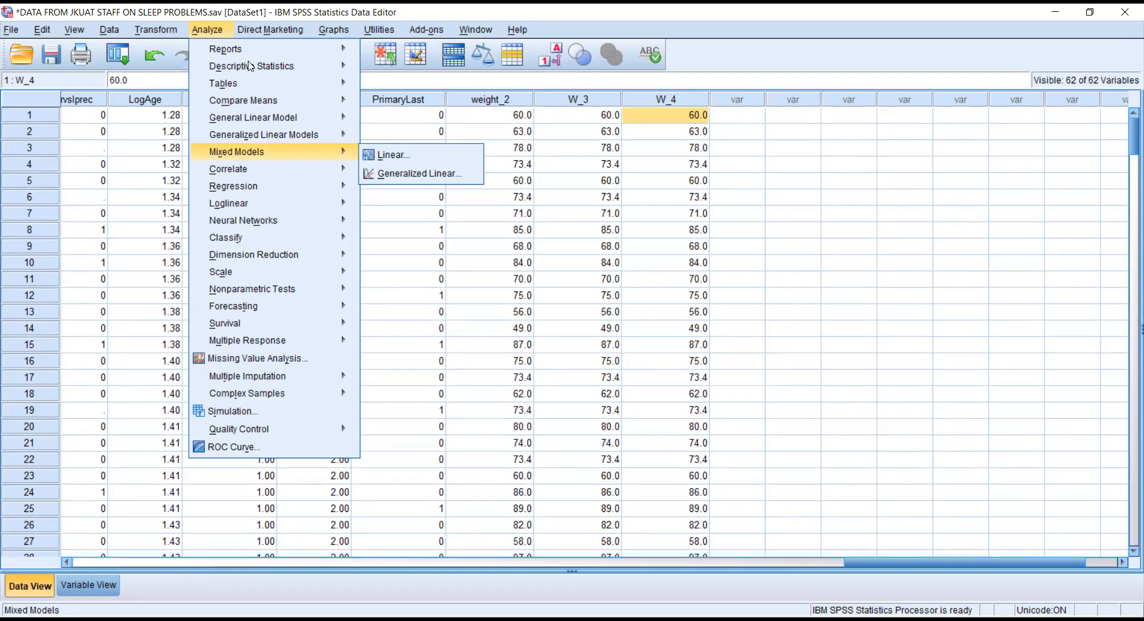
mouse_move(244, 57)
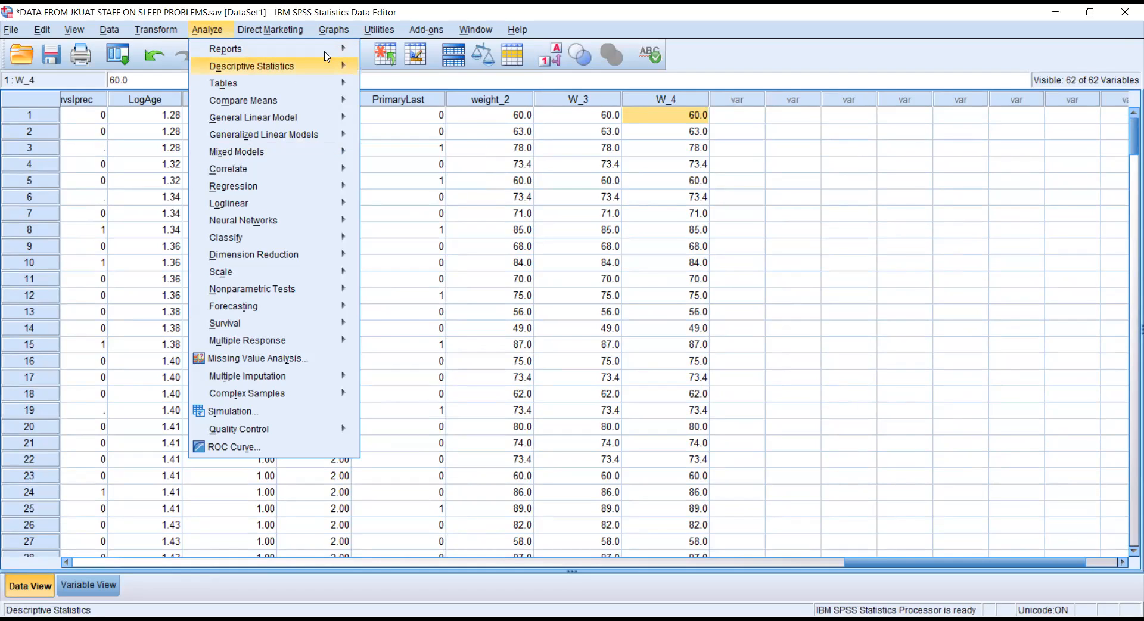
mouse_move(297, 71)
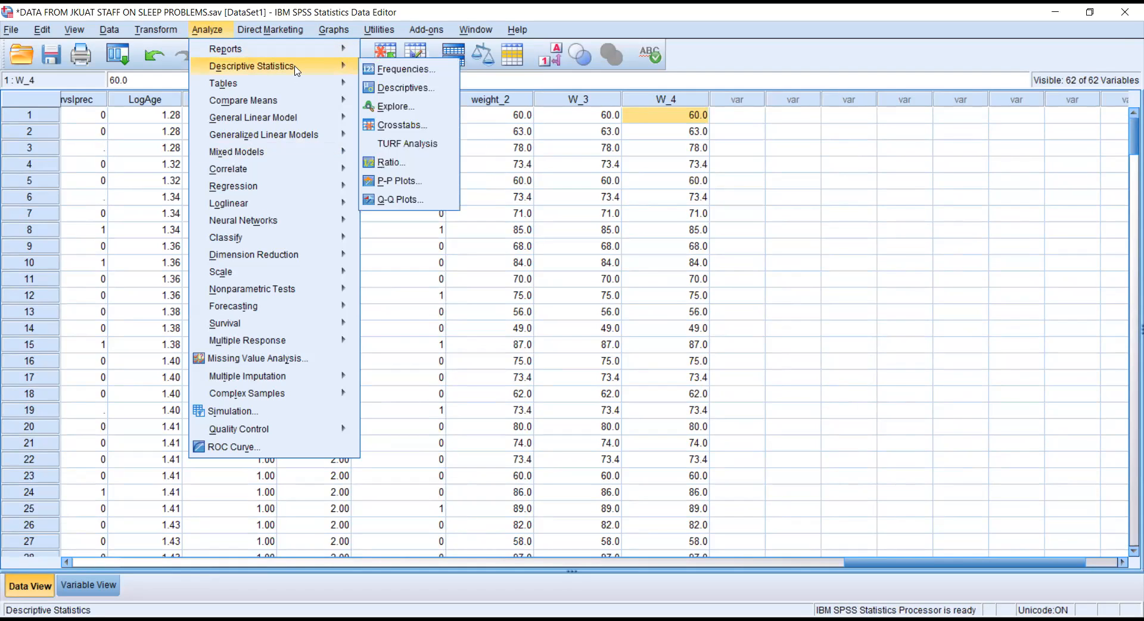
left_click(396, 108)
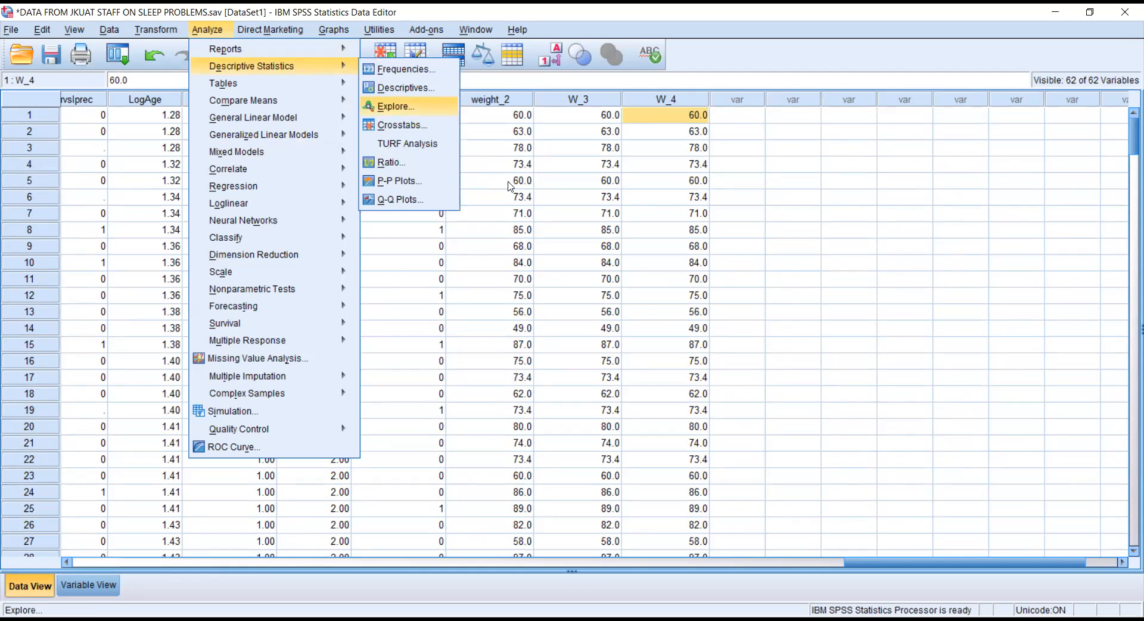
left_click(484, 215)
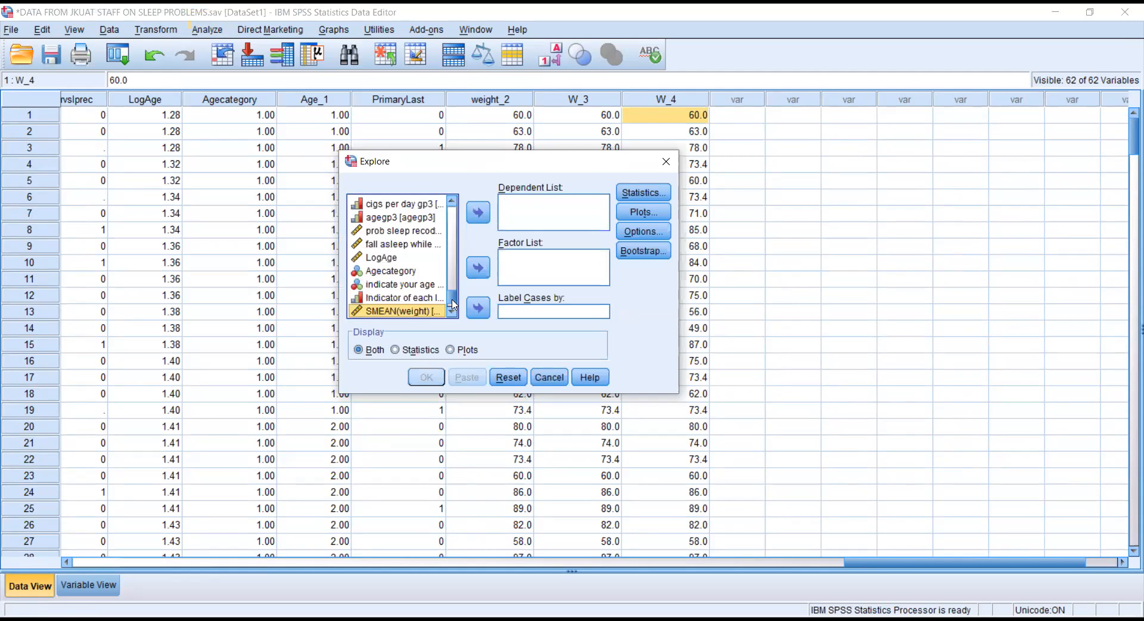
scroll(453, 301, "down", 1)
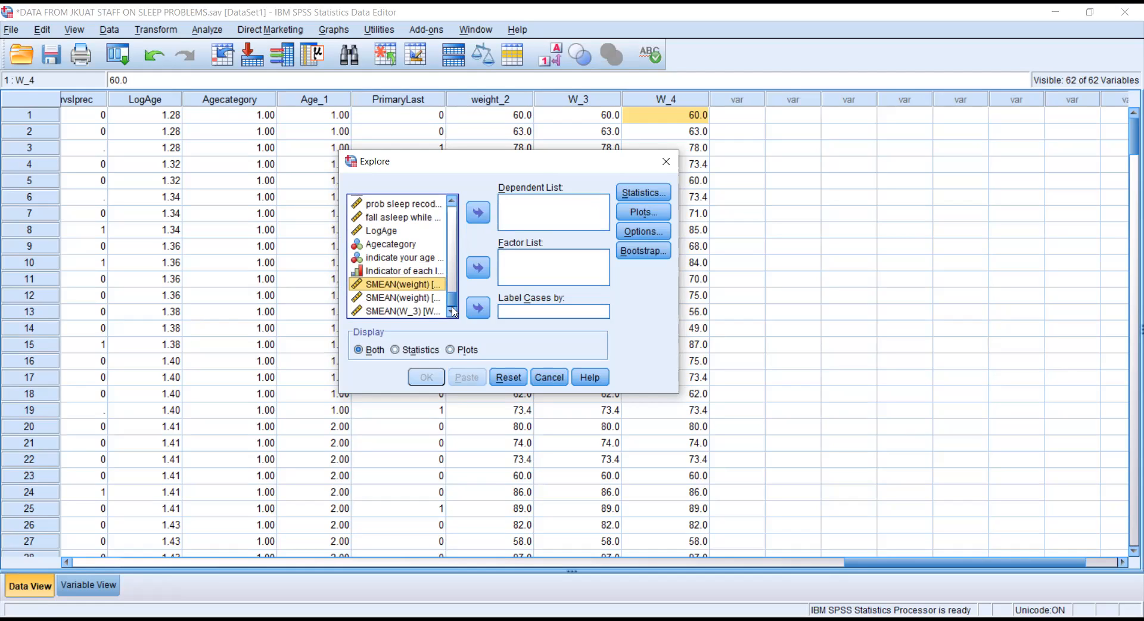
scroll(452, 304, "up", 1)
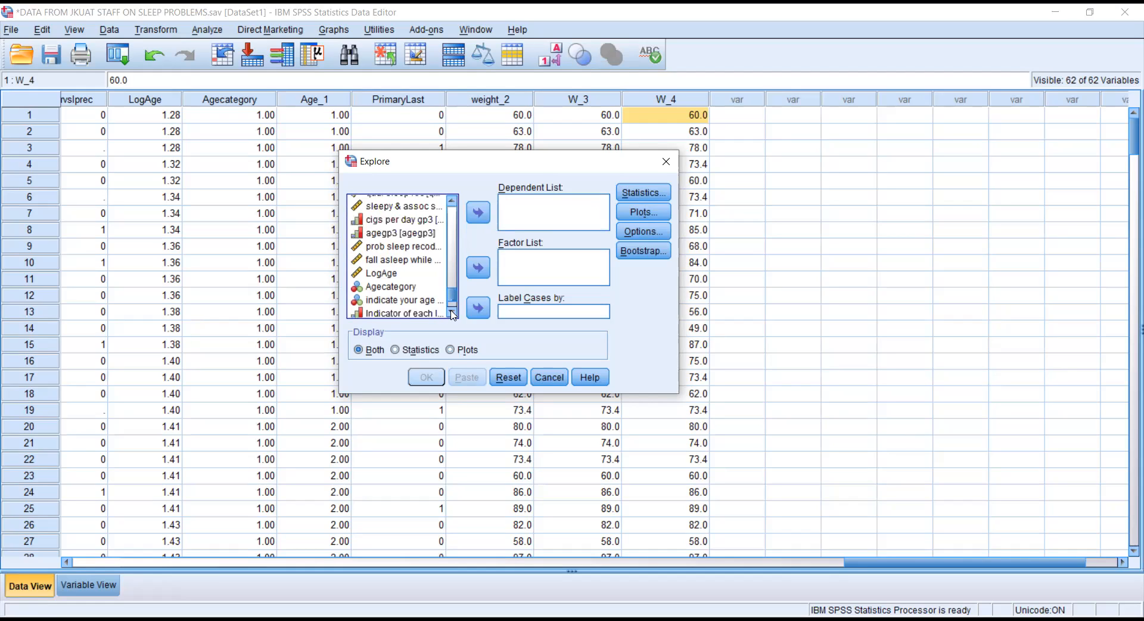
scroll(452, 308, "down", 1)
scroll(453, 286, "up", 10)
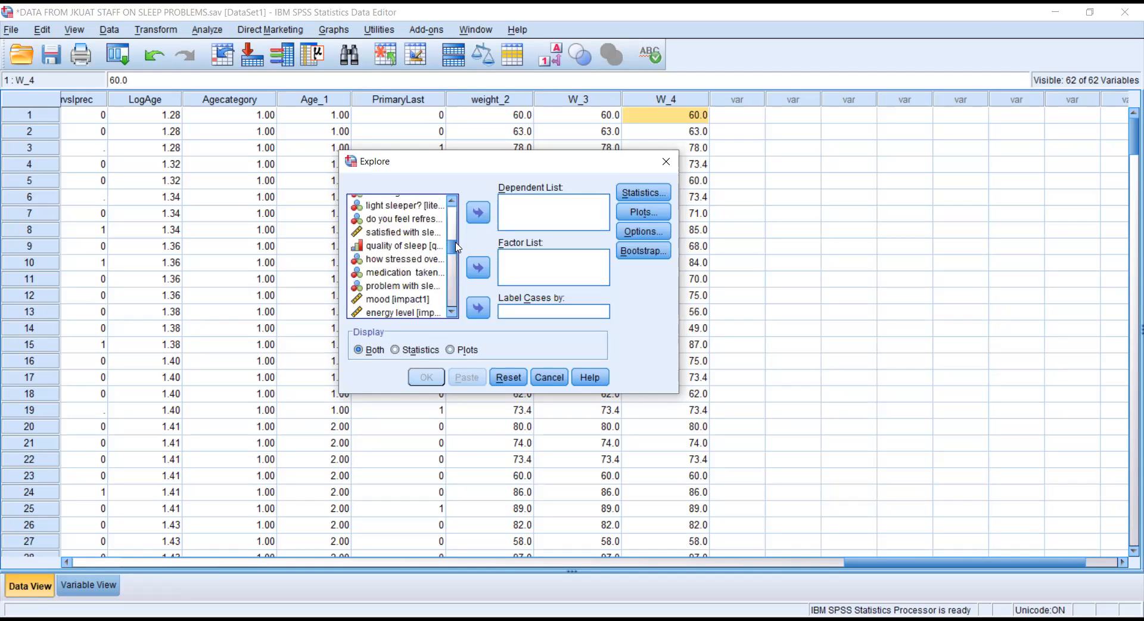
scroll(455, 268, "down", 10)
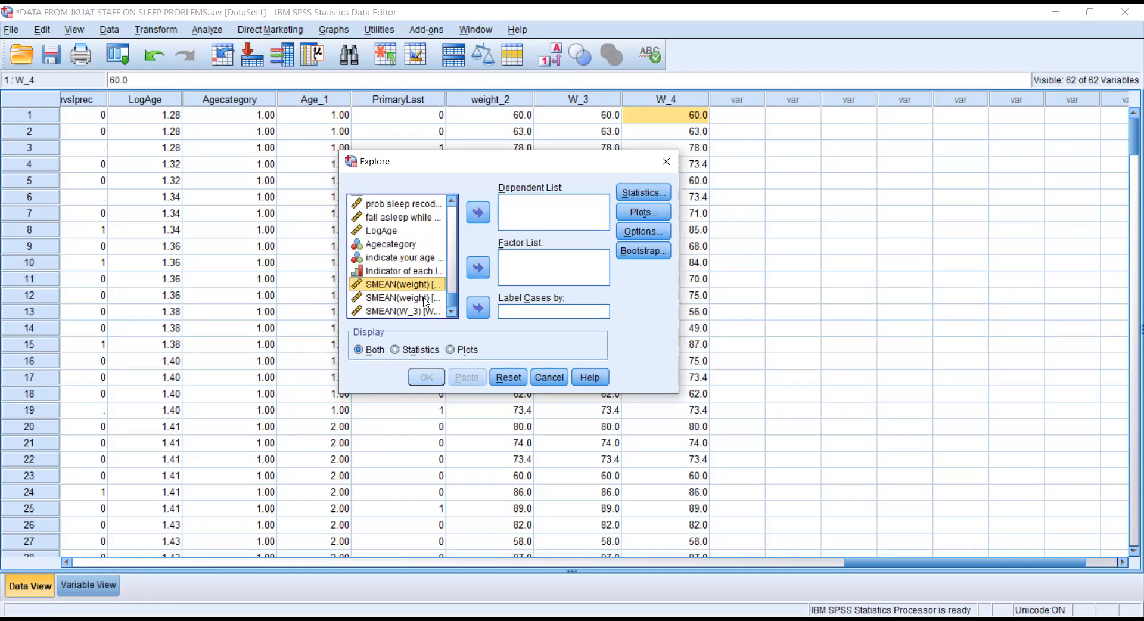
left_click(427, 299)
left_click(429, 312)
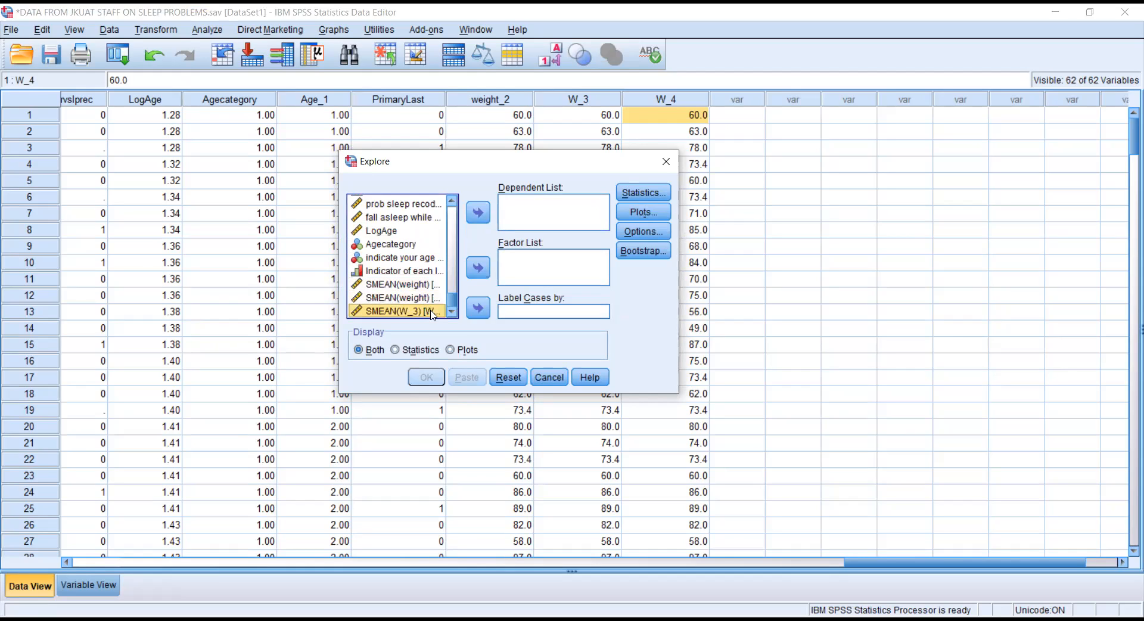
left_click(479, 212)
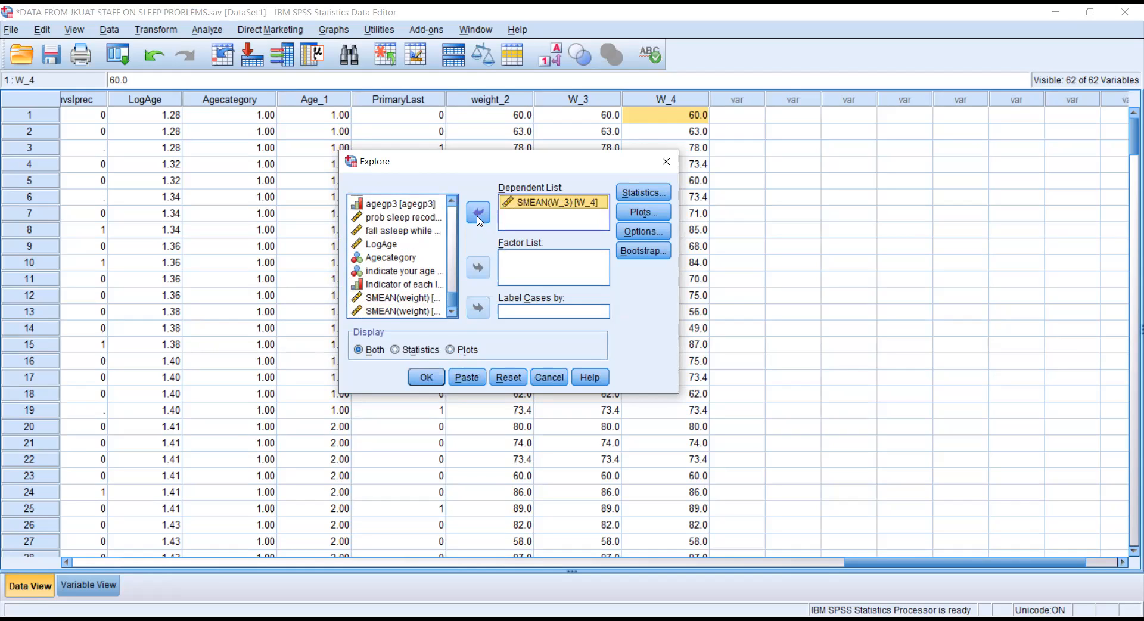
Request a histogram and normality plots with tests, then run Explore.
left_click(644, 212)
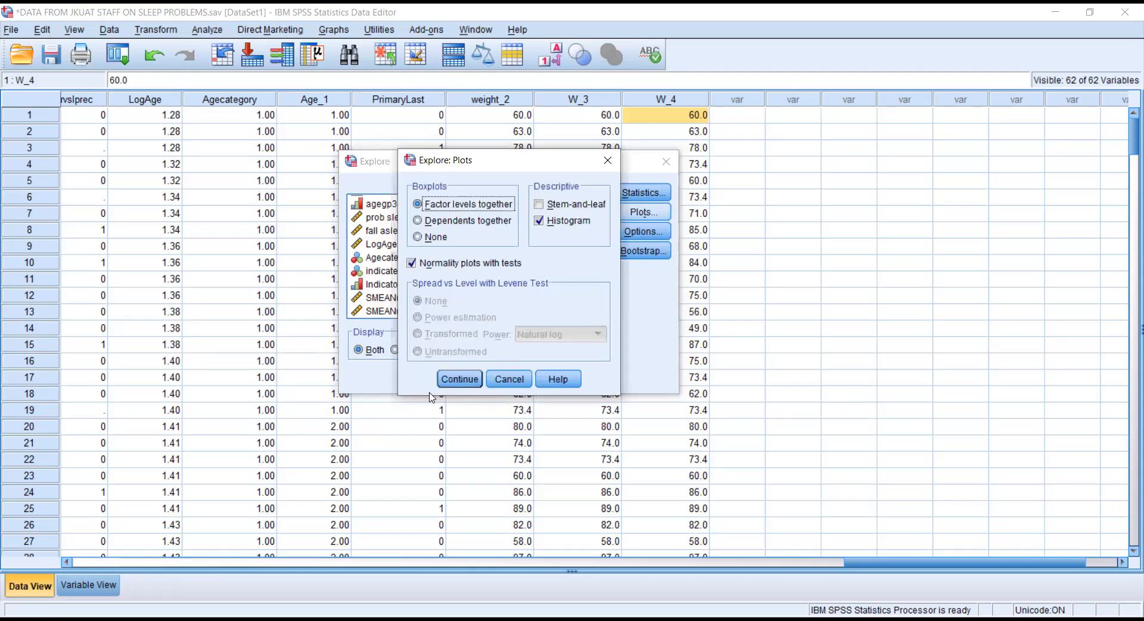
left_click(463, 382)
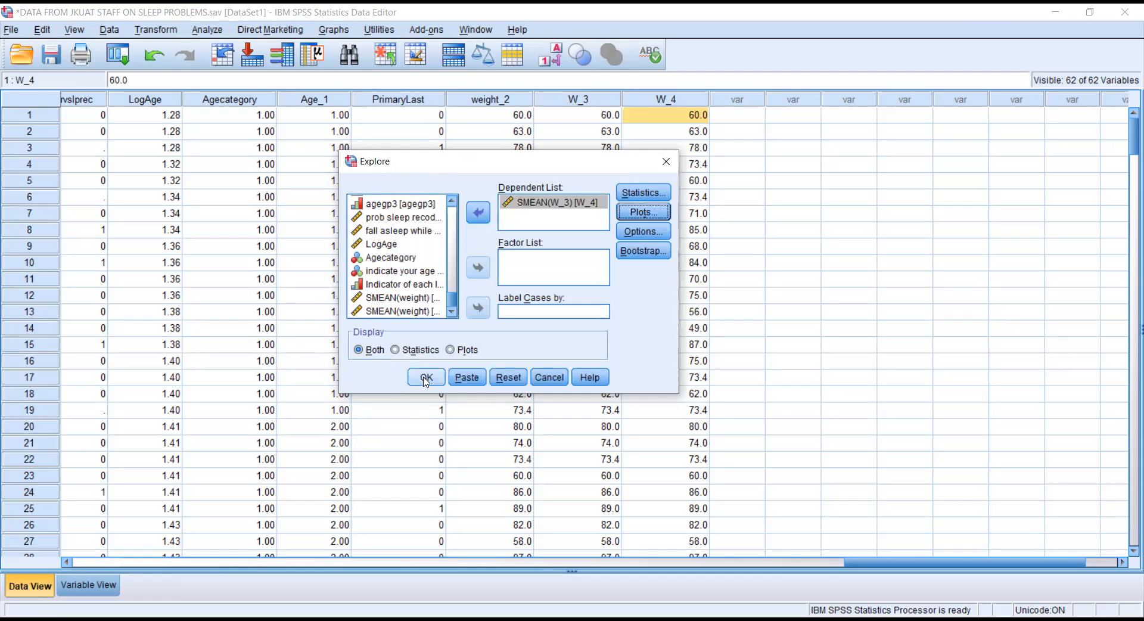
left_click(426, 379)
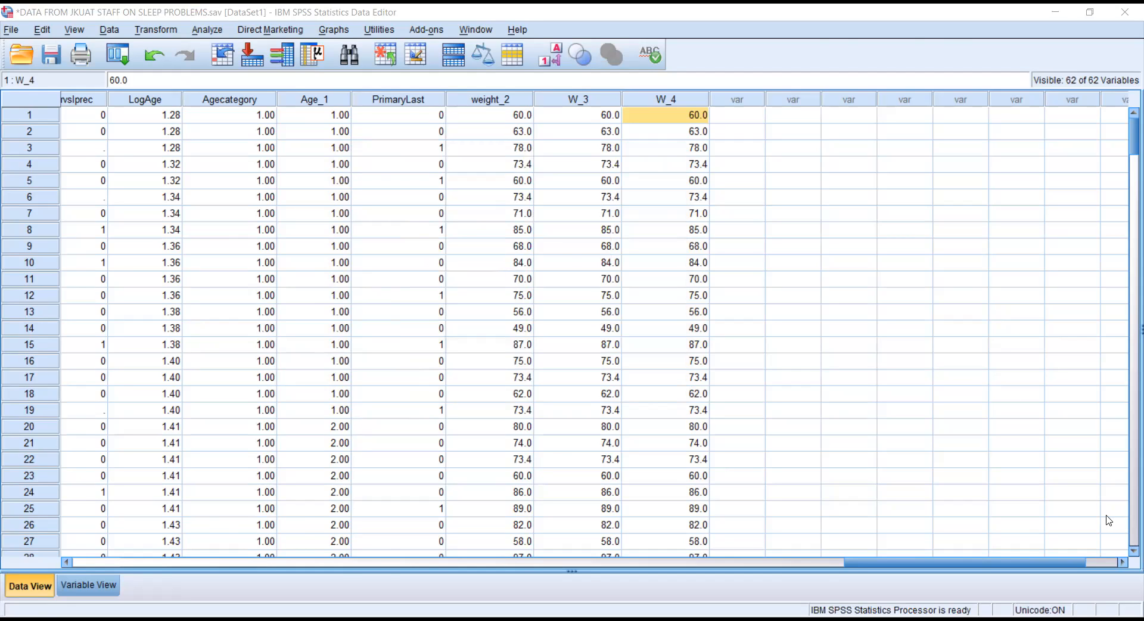
Review W_4's output: Shapiro-Wilk sig. .023 and a boxplot from 43 to 105 without outliers.
key("alt+Tab")
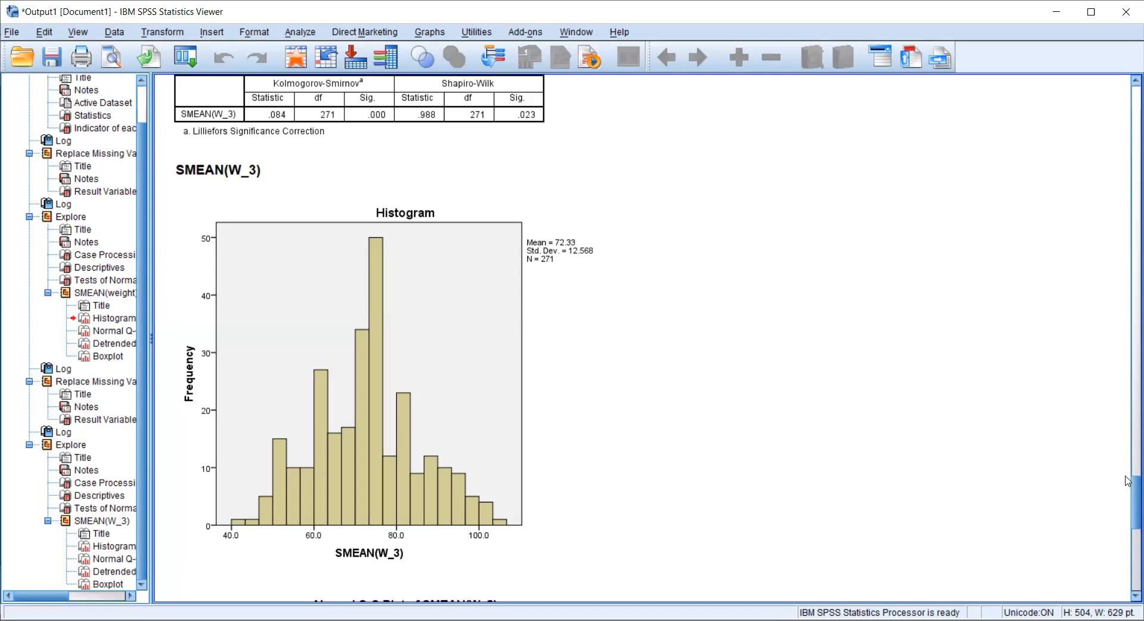
left_click_drag(1128, 520, 1128, 434)
left_click(485, 388)
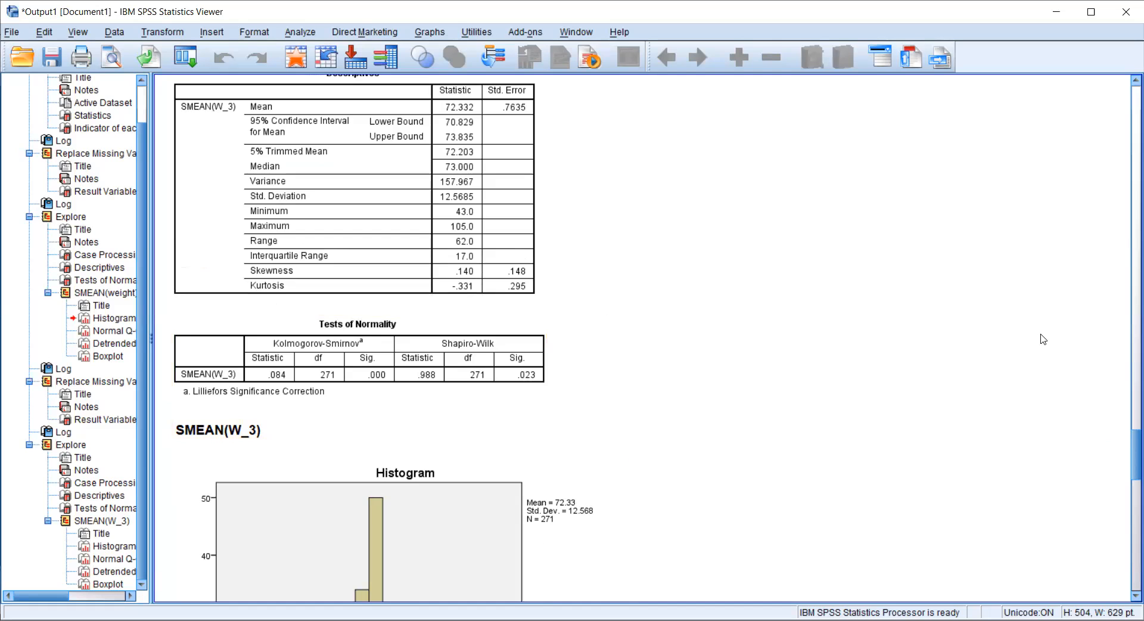
left_click_drag(1129, 442, 1115, 565)
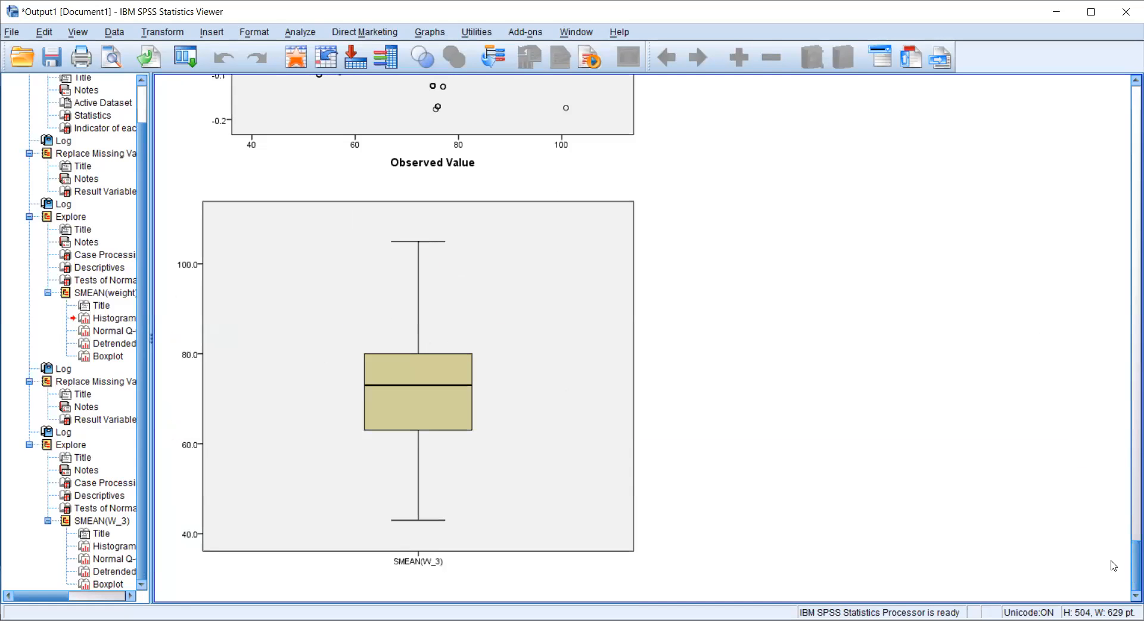